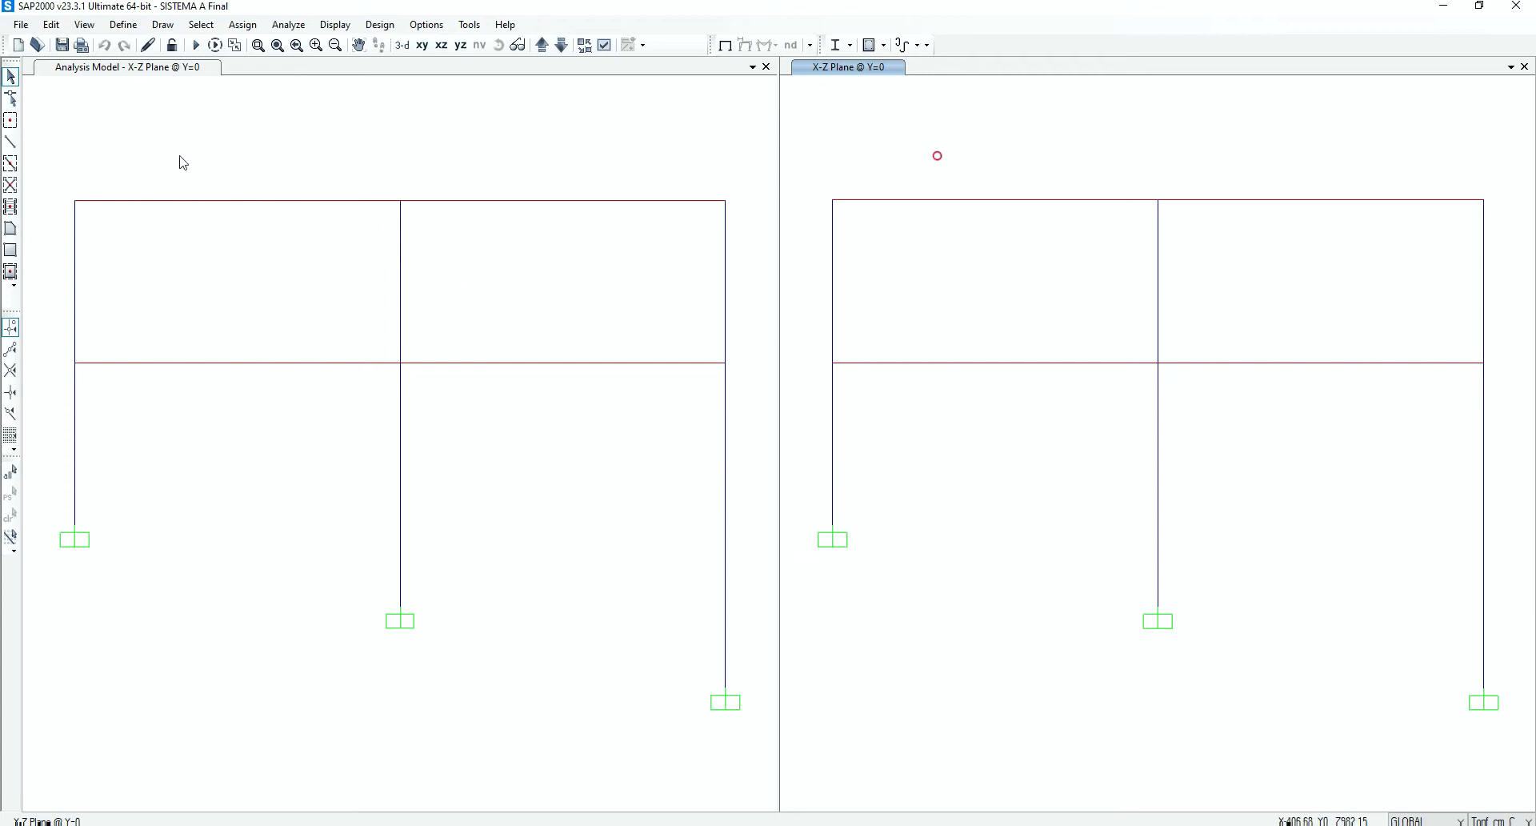
# Review the material property data of the two steels ACERO1 and ACERO2 in the material definitions
pyautogui.click(124, 26)
pyautogui.click(152, 44)
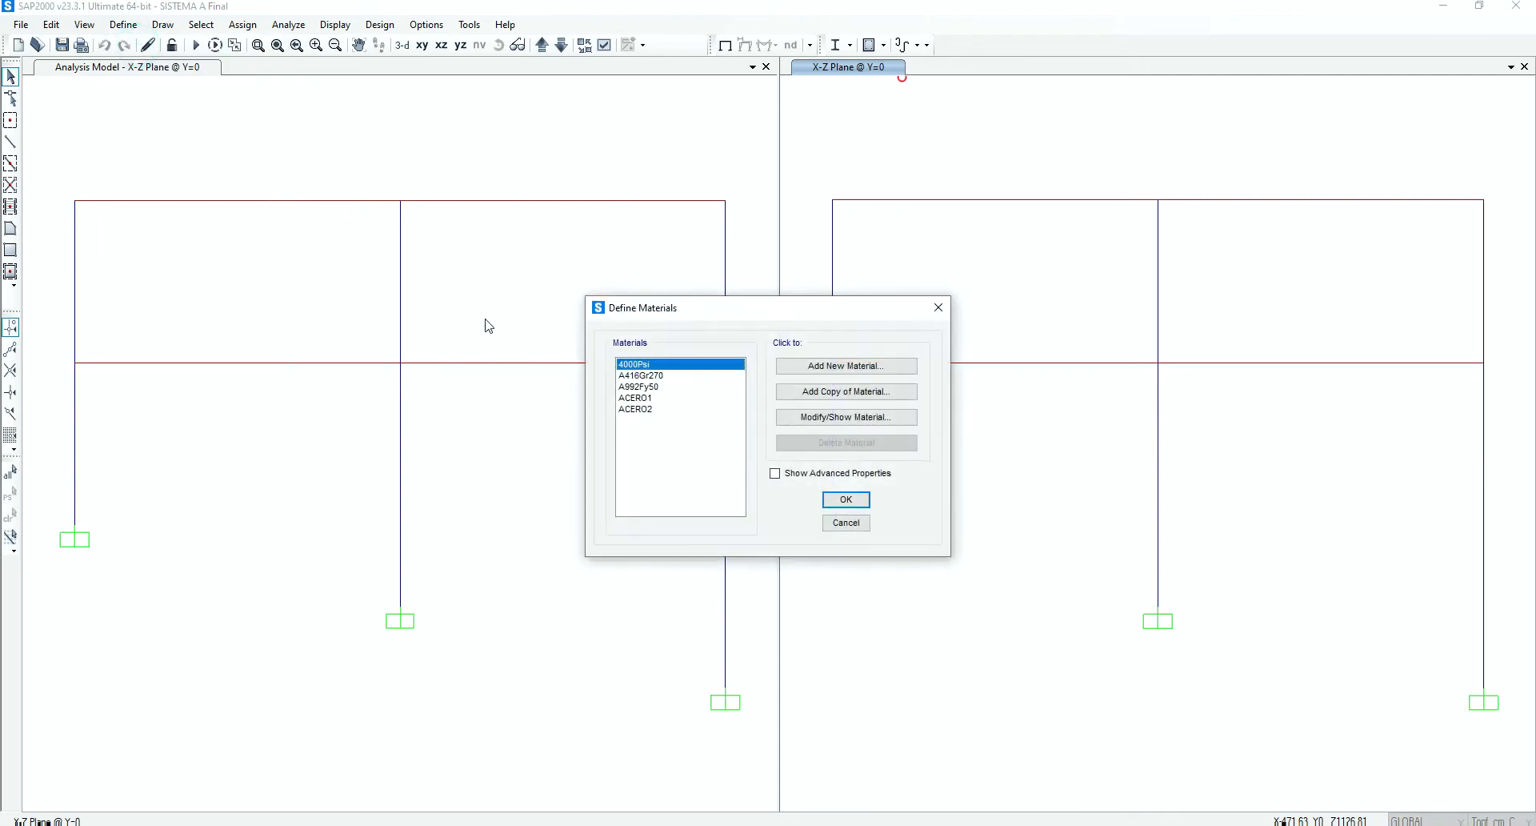
pyautogui.click(632, 399)
pyautogui.click(834, 417)
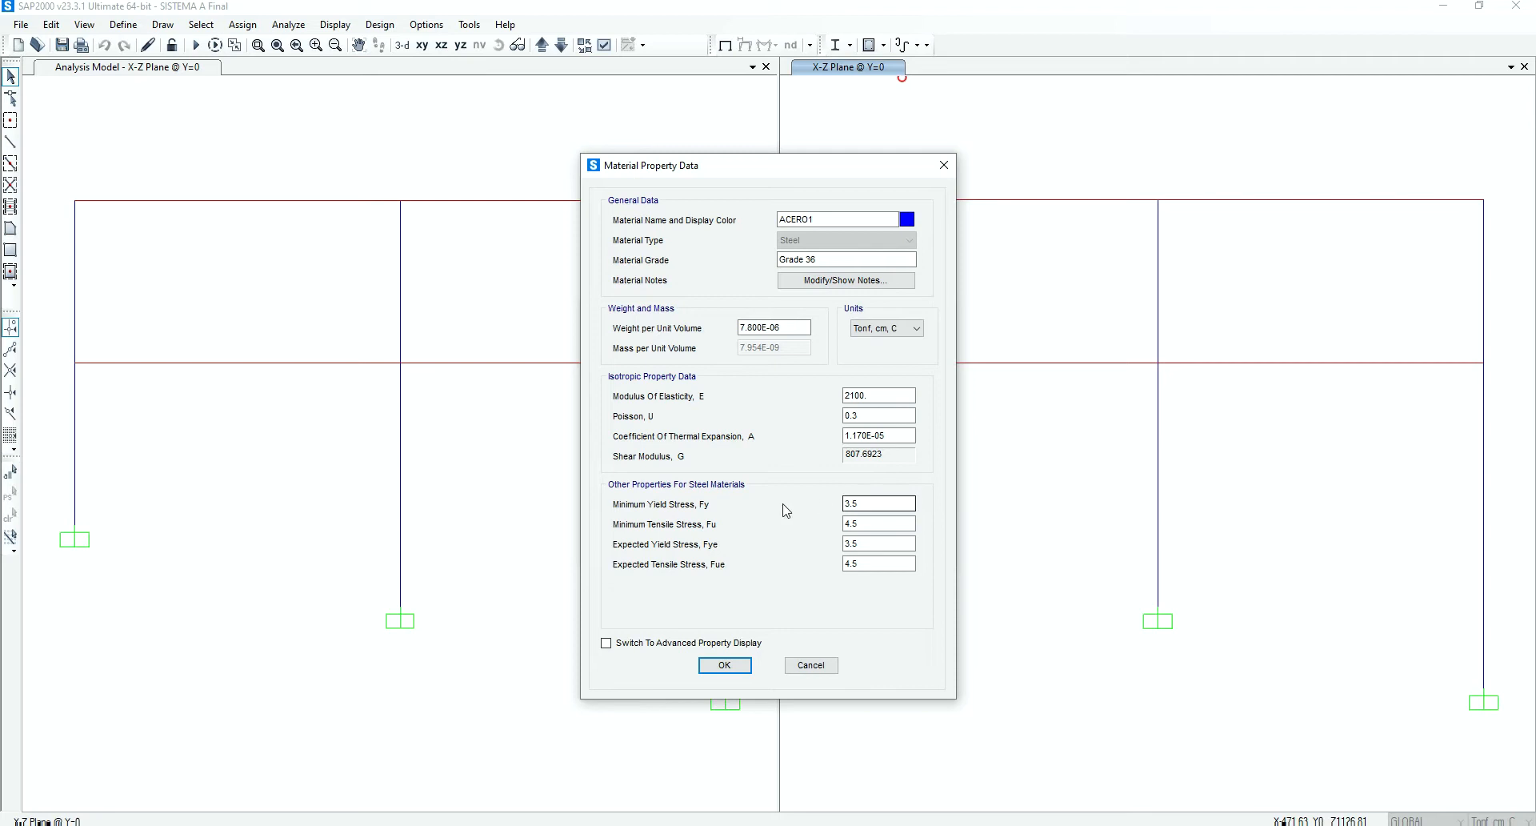
pyautogui.click(725, 665)
pyautogui.click(640, 409)
pyautogui.click(810, 419)
pyautogui.click(746, 672)
# Check the ACERO1 property data once more and close the material definitions
pyautogui.click(652, 397)
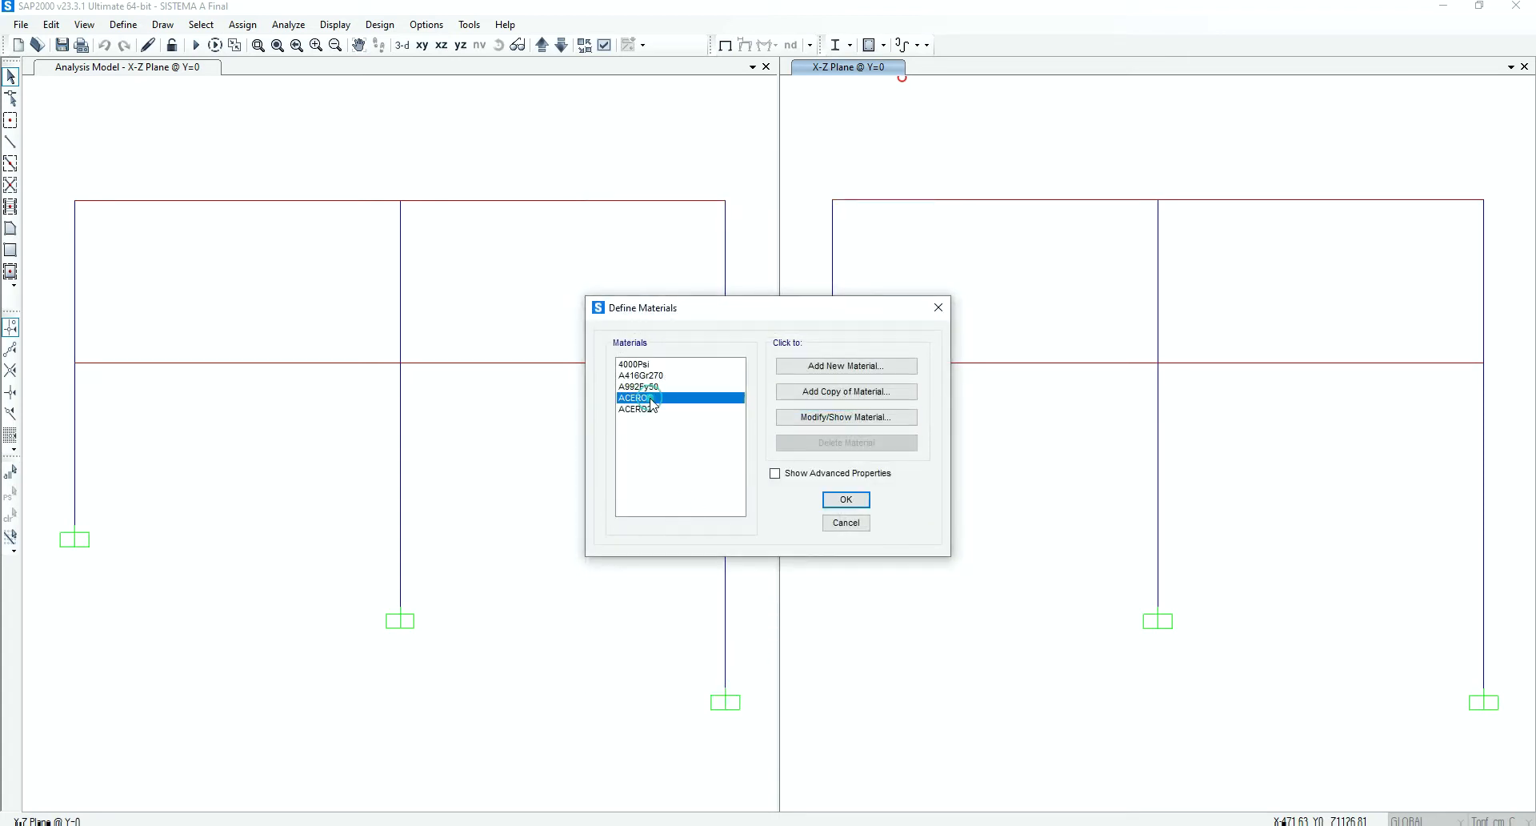
pyautogui.click(828, 417)
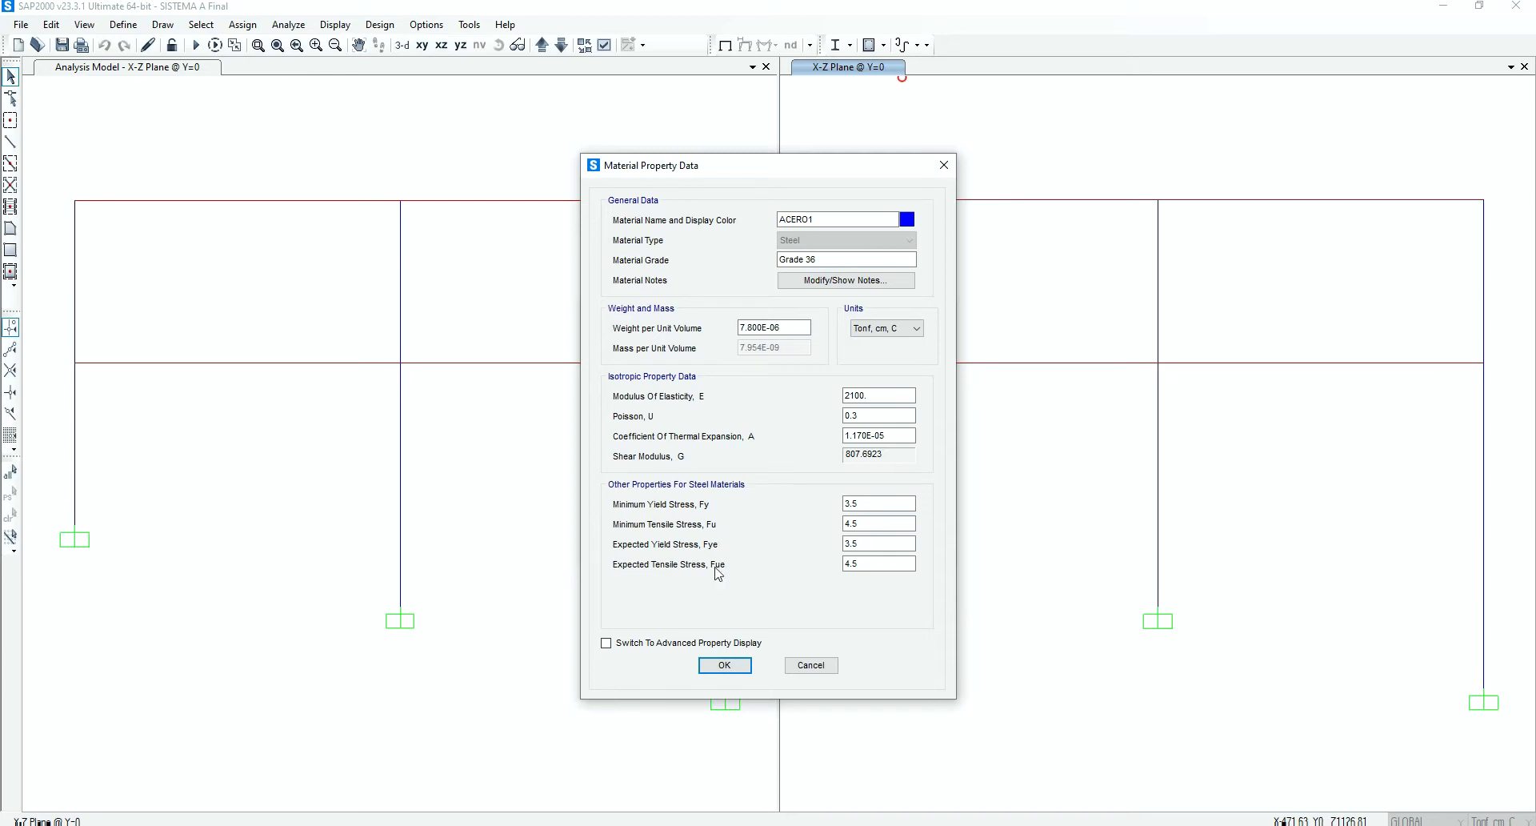
pyautogui.click(726, 665)
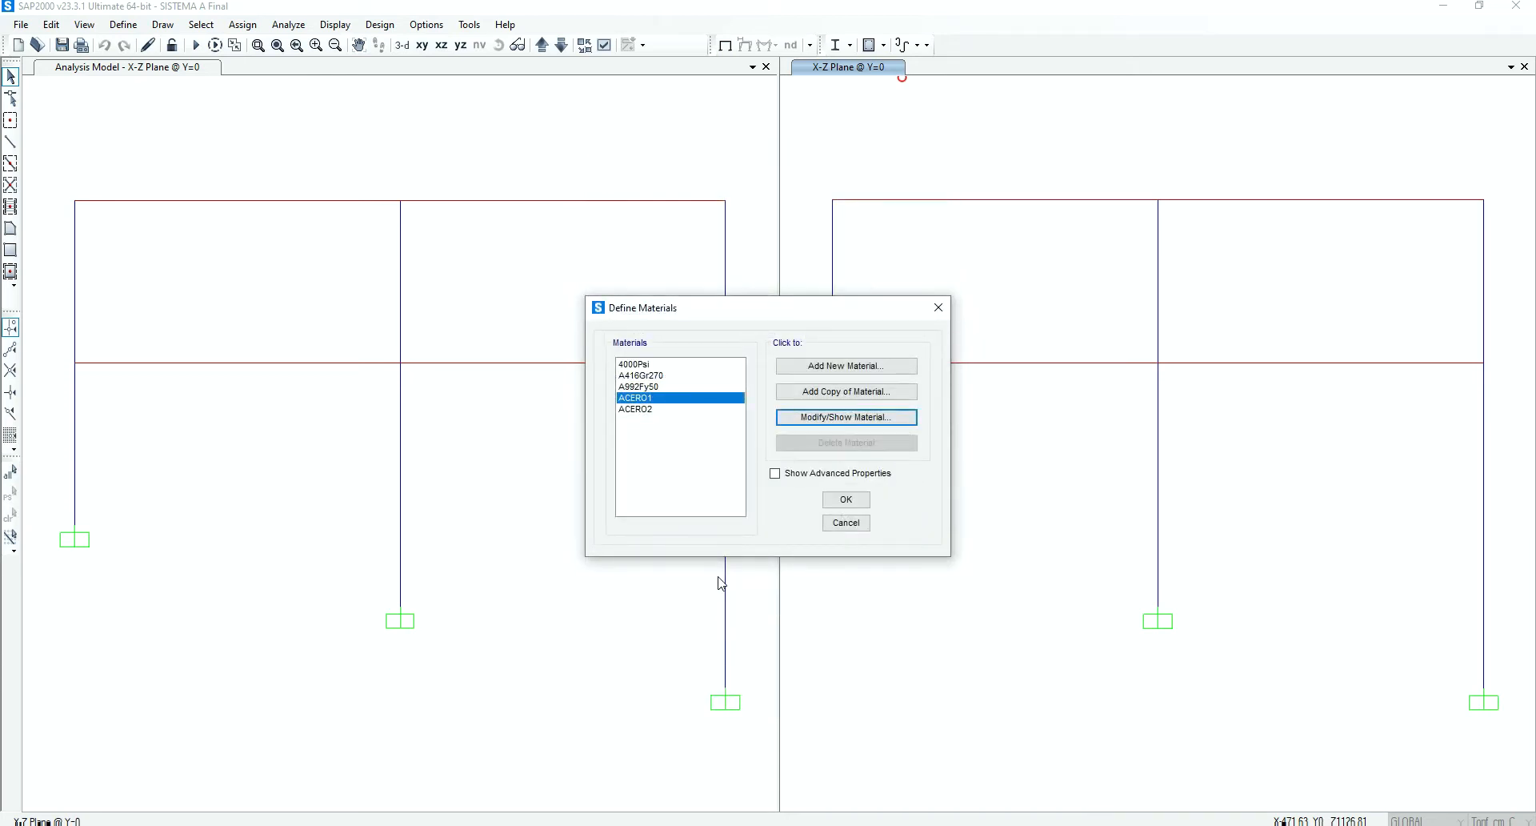
pyautogui.click(846, 503)
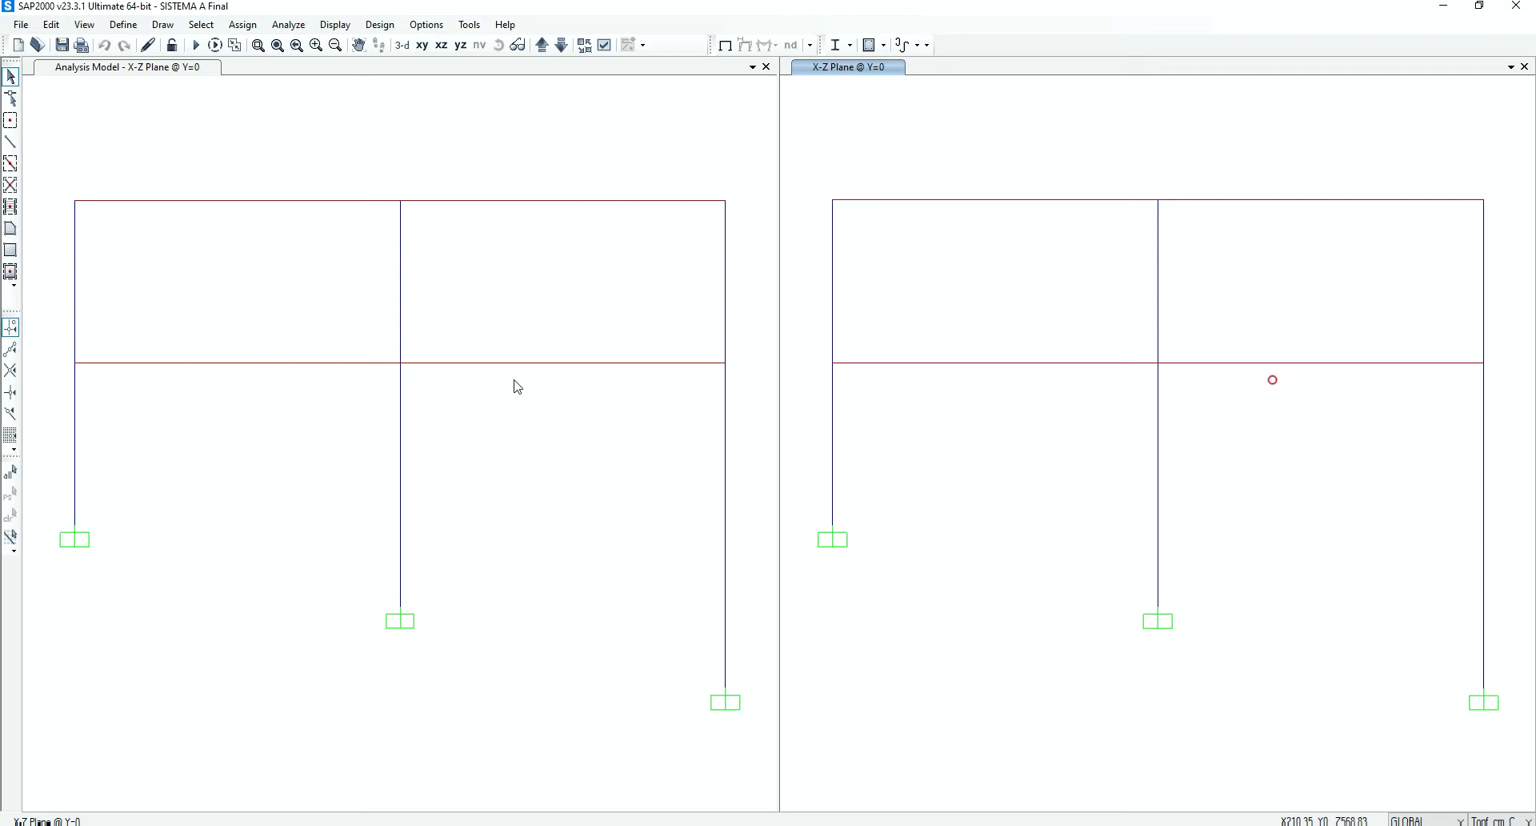
# Inspect the line assignments of the lower segment of the shortest column in the analysis model
pyautogui.click(78, 434)
pyautogui.rightClick(78, 434)
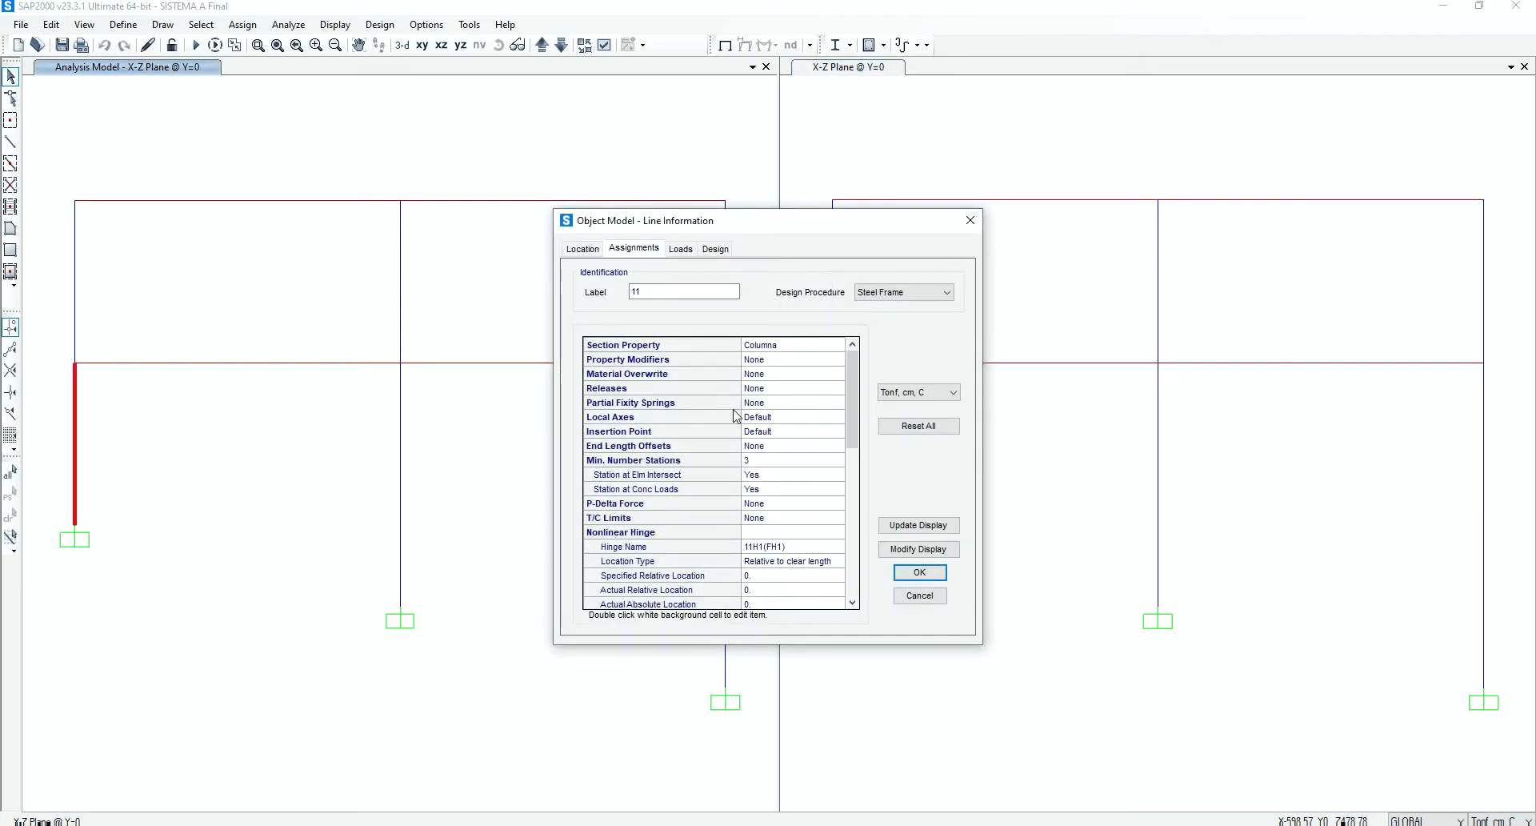
pyautogui.click(921, 570)
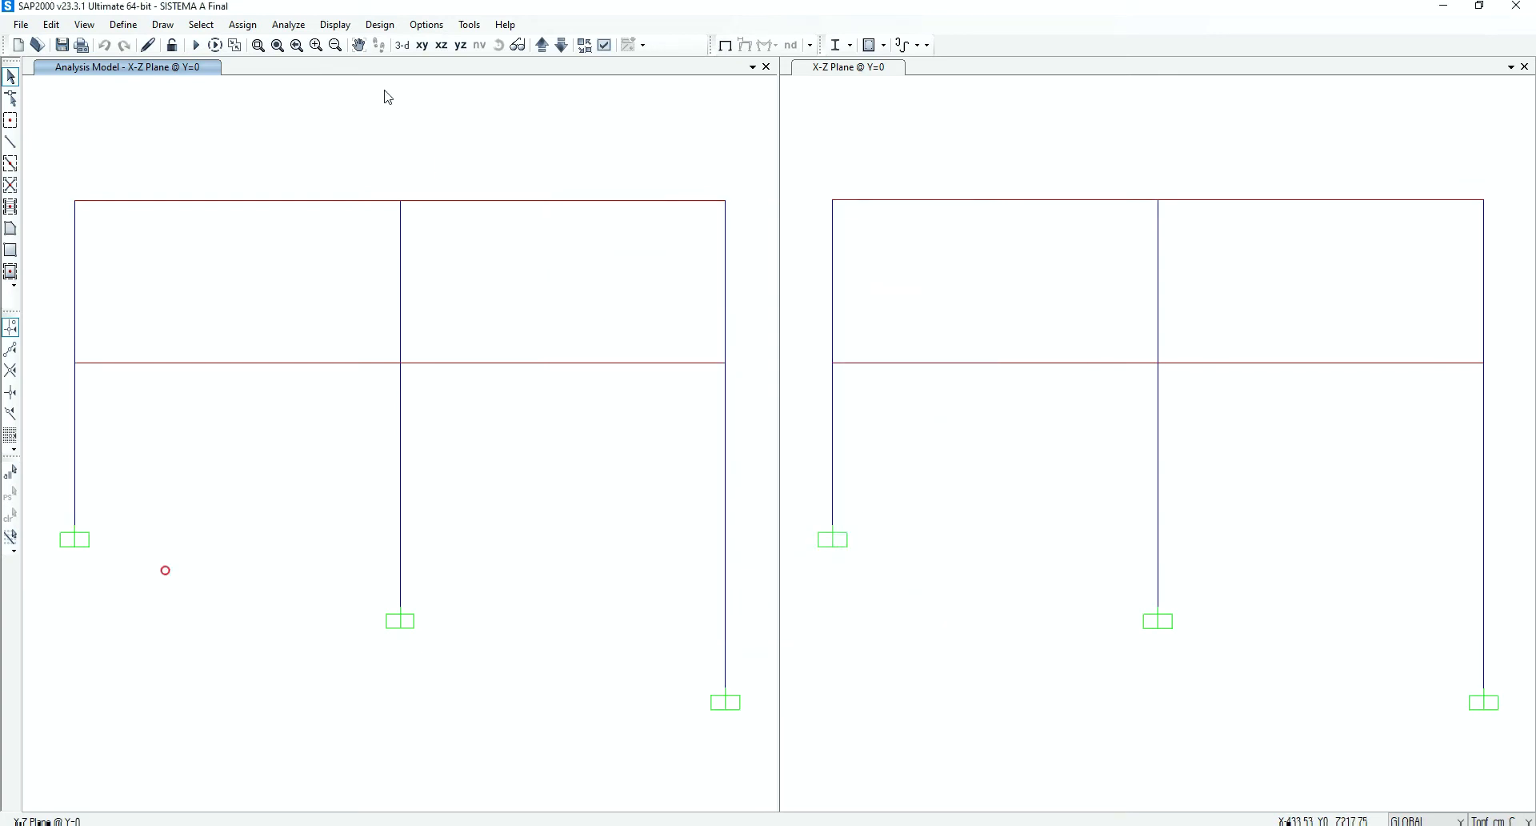
# Review the dimensions and material of the I/Wide Flange frame sections Columna and Viga
pyautogui.click(123, 25)
pyautogui.moveTo(166, 72)
pyautogui.click(344, 71)
pyautogui.click(819, 375)
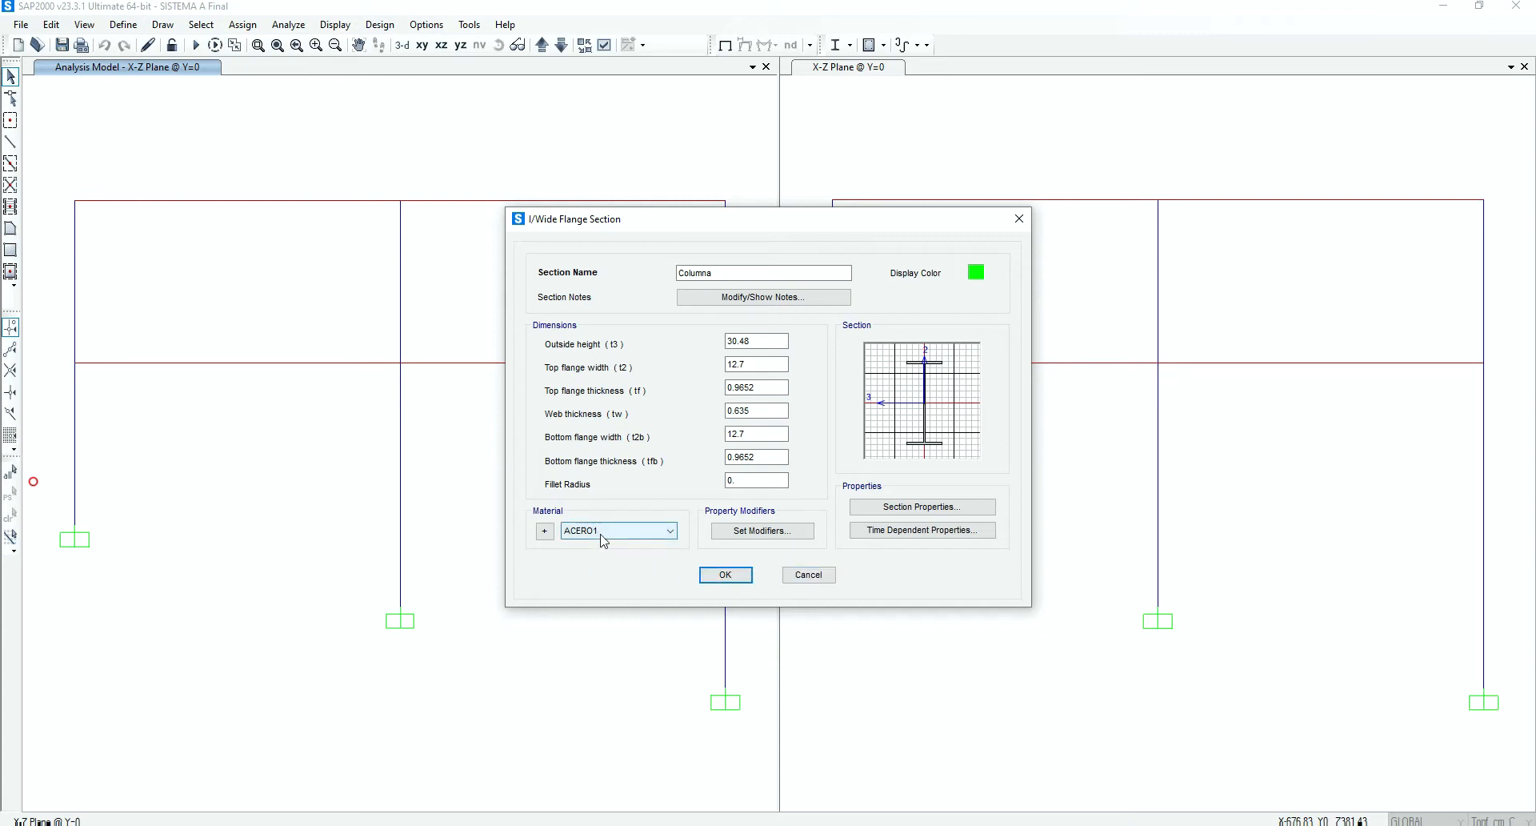
pyautogui.click(807, 574)
pyautogui.click(604, 335)
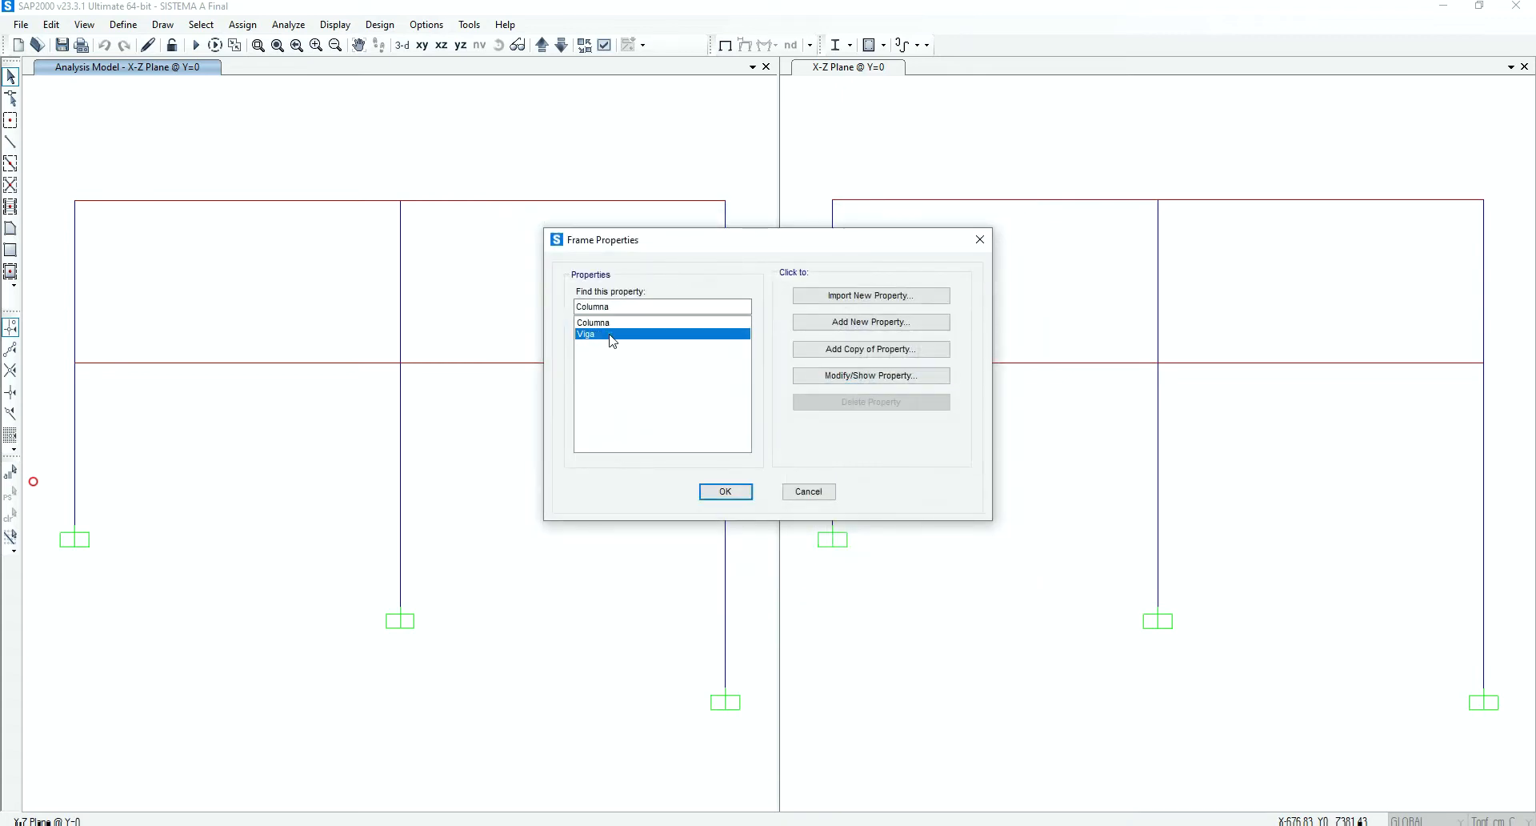
pyautogui.click(829, 380)
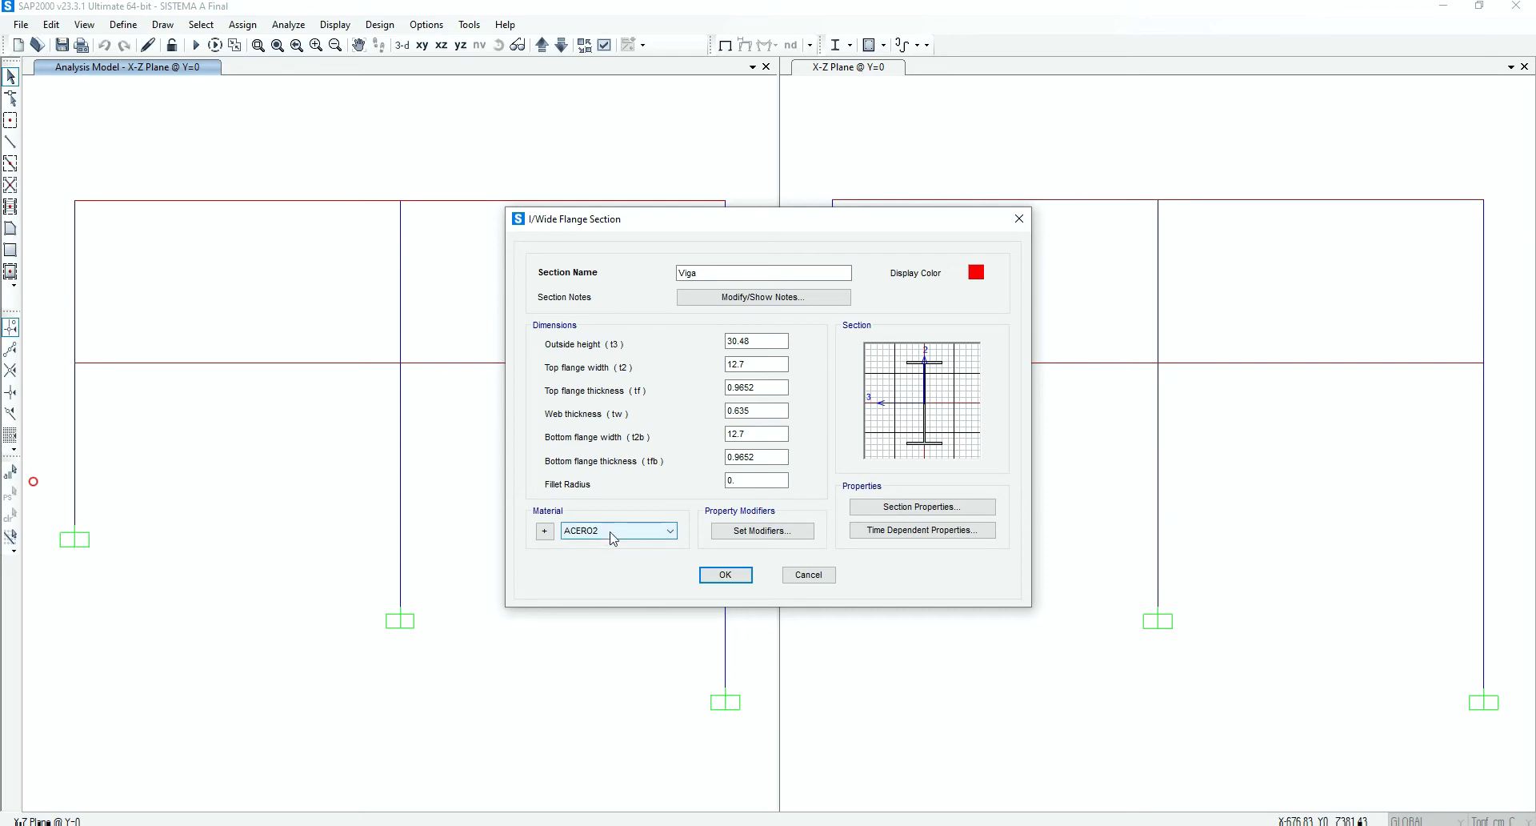
pyautogui.click(800, 576)
pyautogui.click(743, 499)
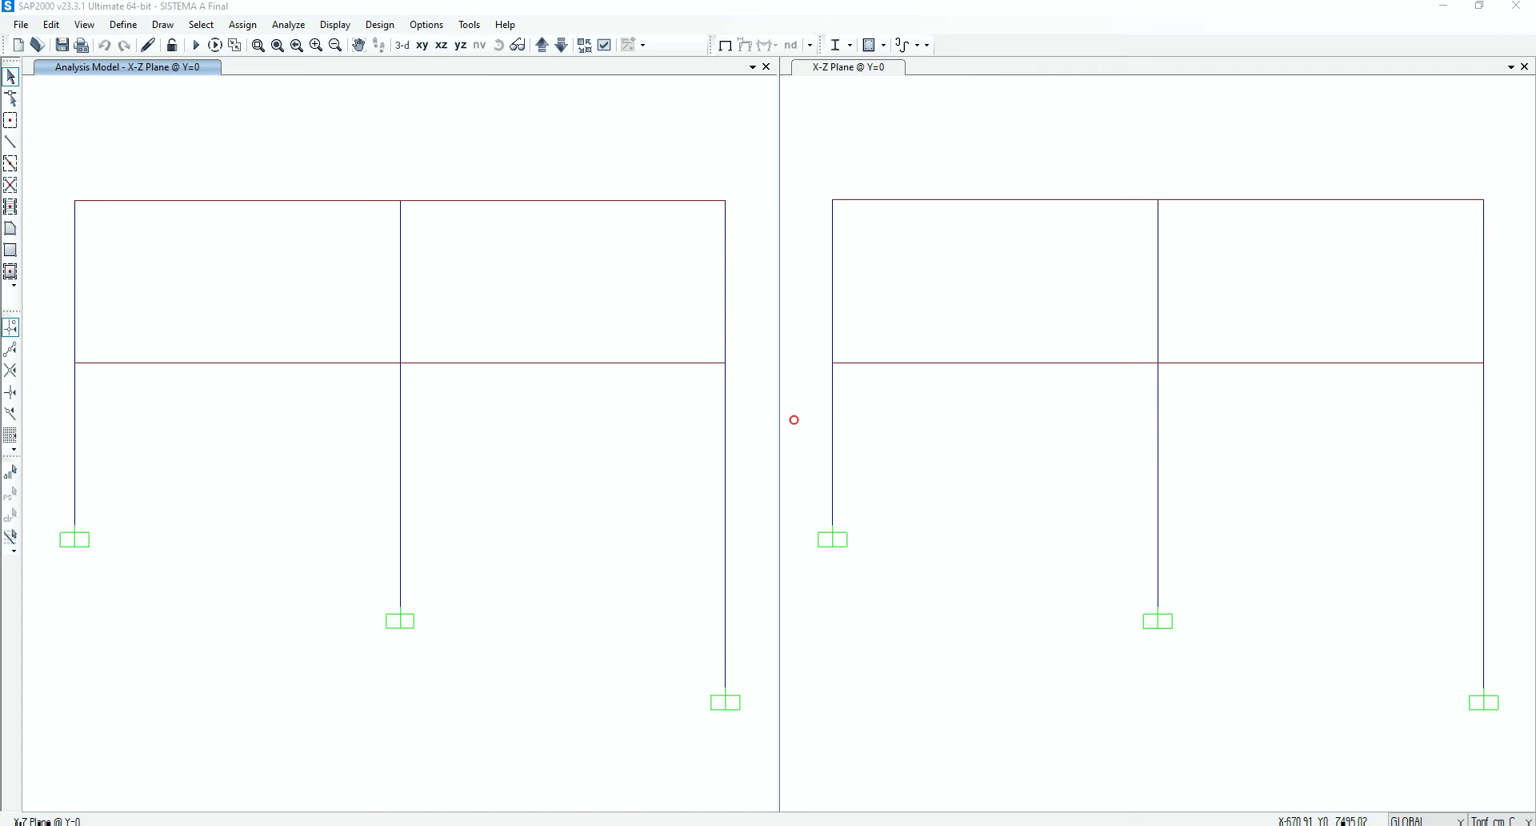
# Open the Moment M3 data of frame hinge property FH1 and view its moment-rotation points
pyautogui.click(124, 25)
pyautogui.moveTo(147, 74)
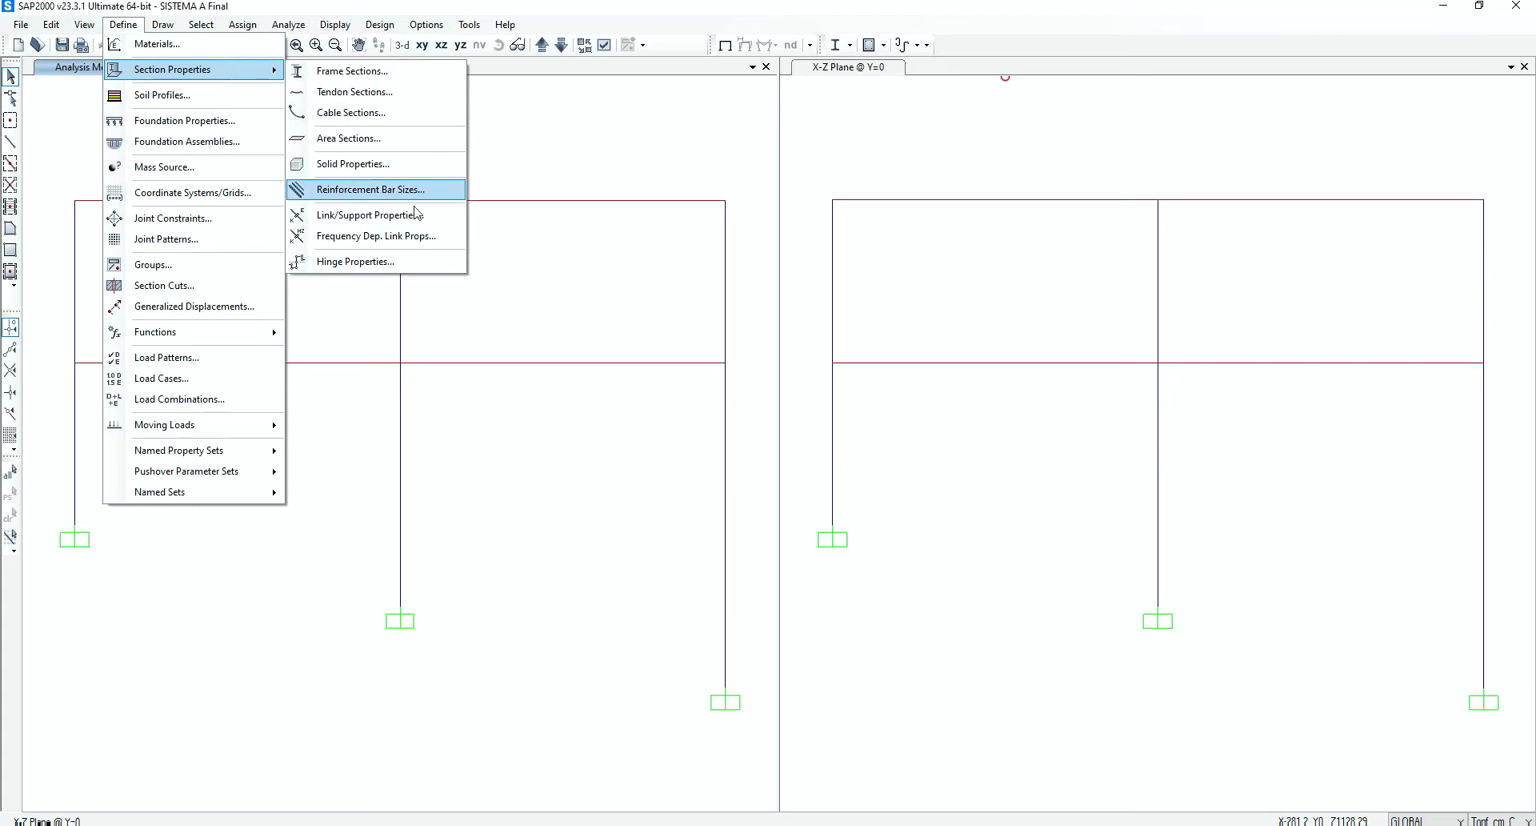
pyautogui.click(370, 266)
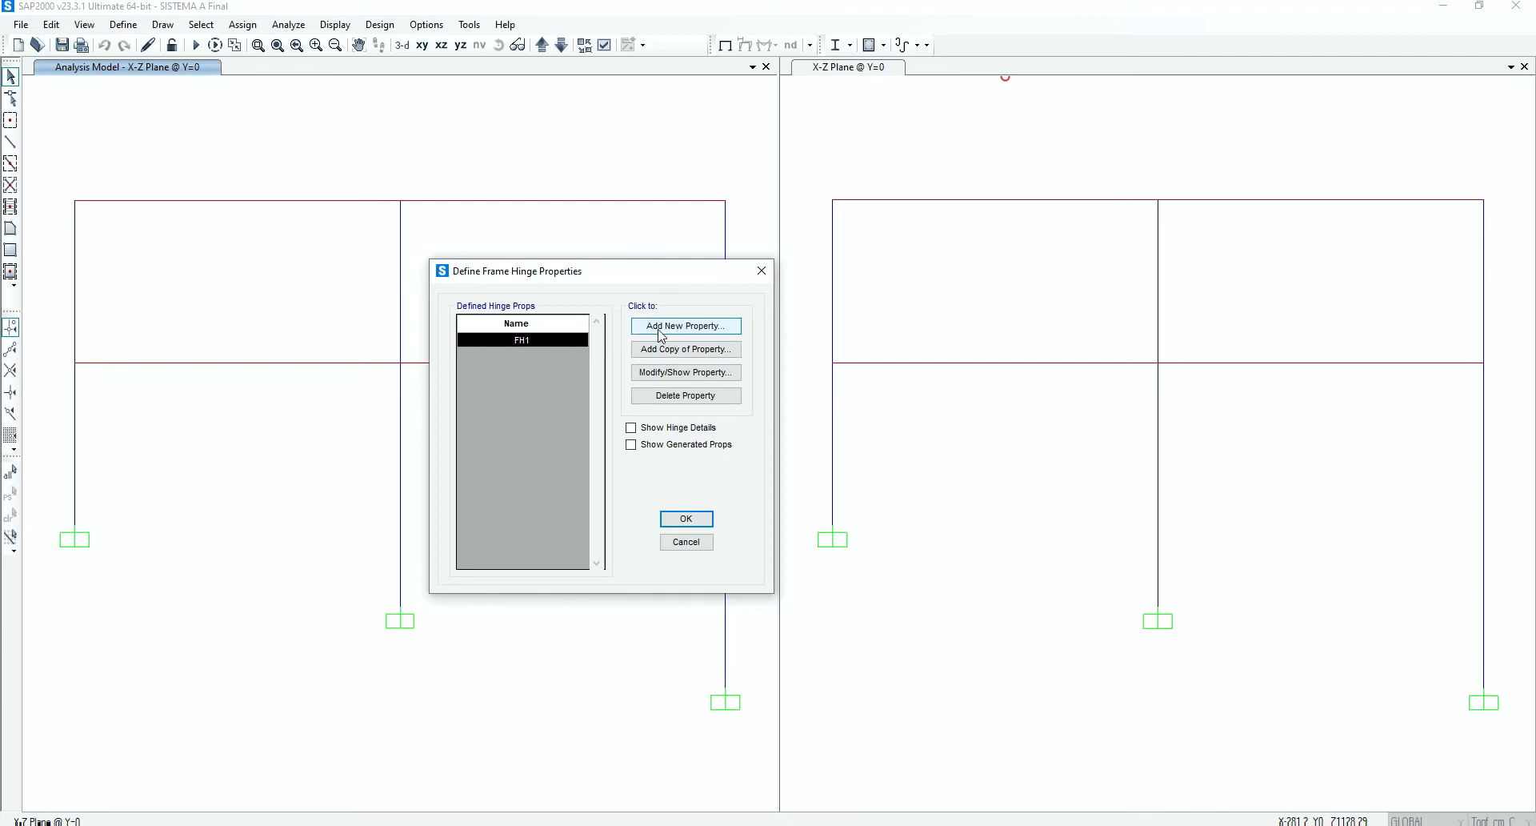
pyautogui.click(681, 380)
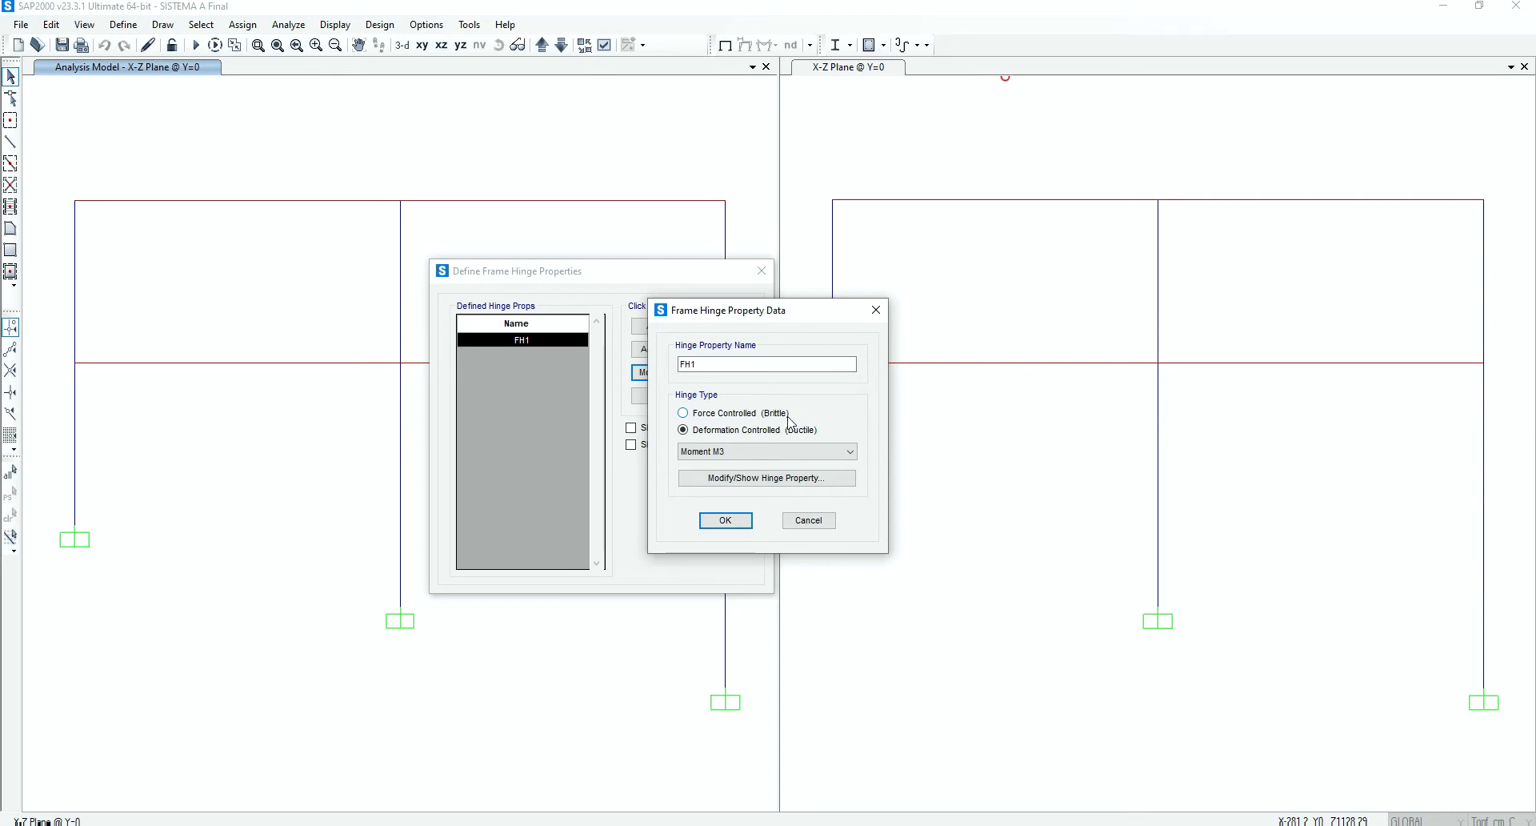
pyautogui.click(760, 480)
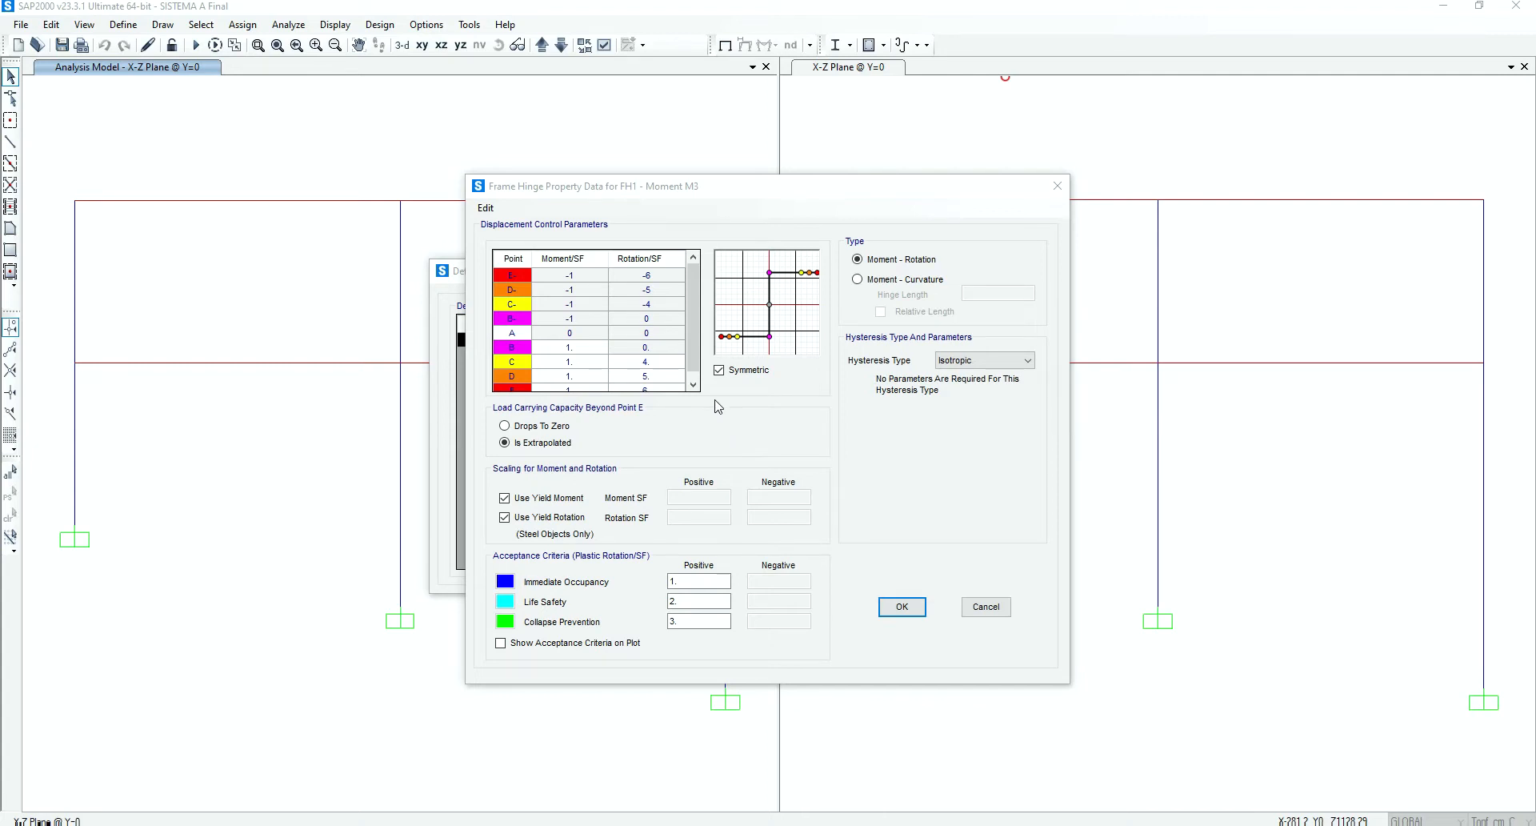
pyautogui.moveTo(696, 328); pyautogui.dragTo(697, 337)
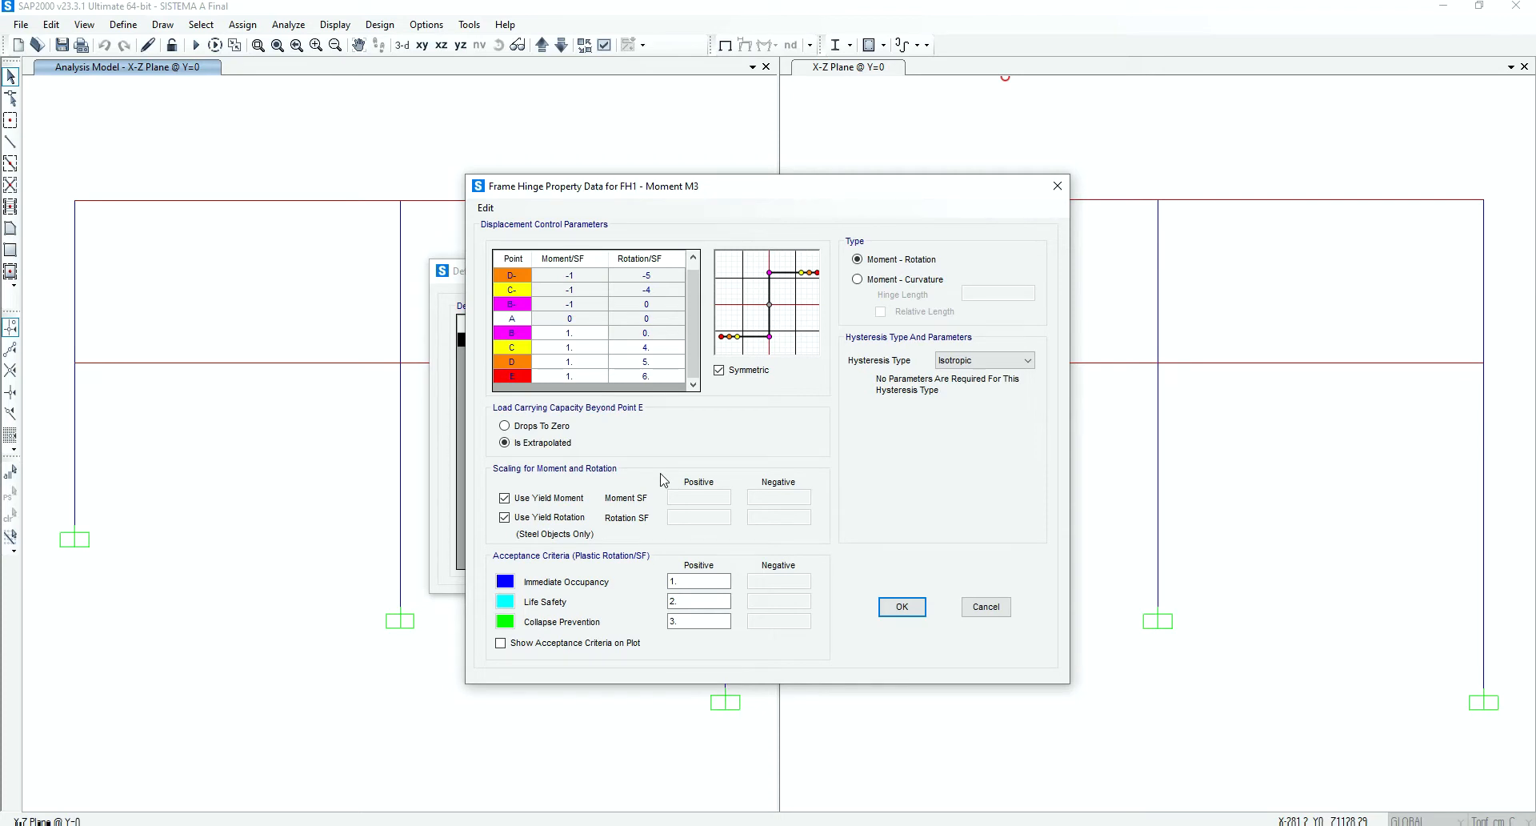
# Switch Use Yield Moment and Use Yield Rotation off and back on to view the hinge's scale factor fields
pyautogui.click(573, 499)
pyautogui.click(505, 517)
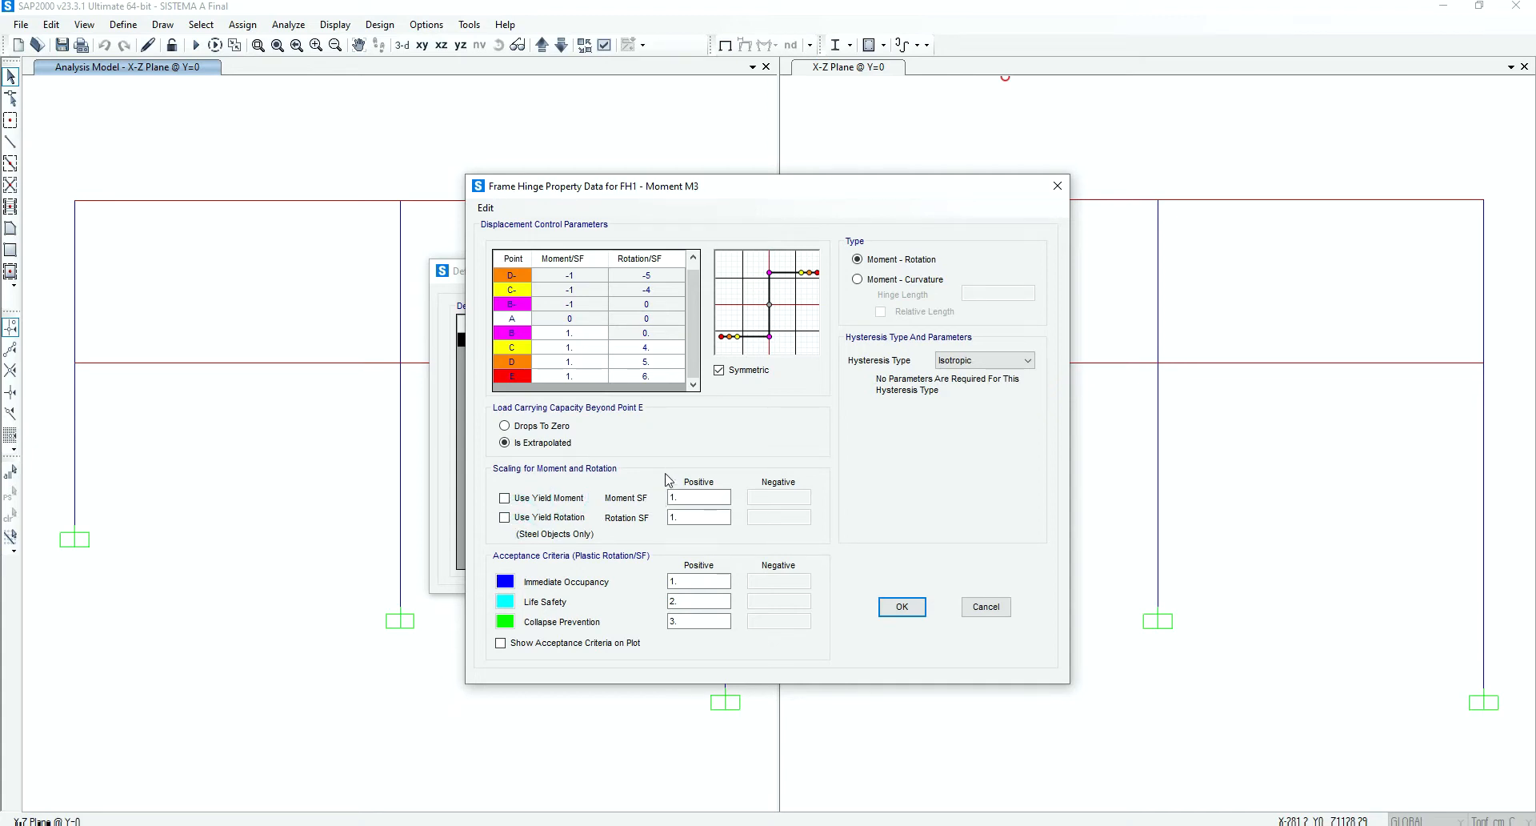
pyautogui.click(529, 498)
pyautogui.click(521, 518)
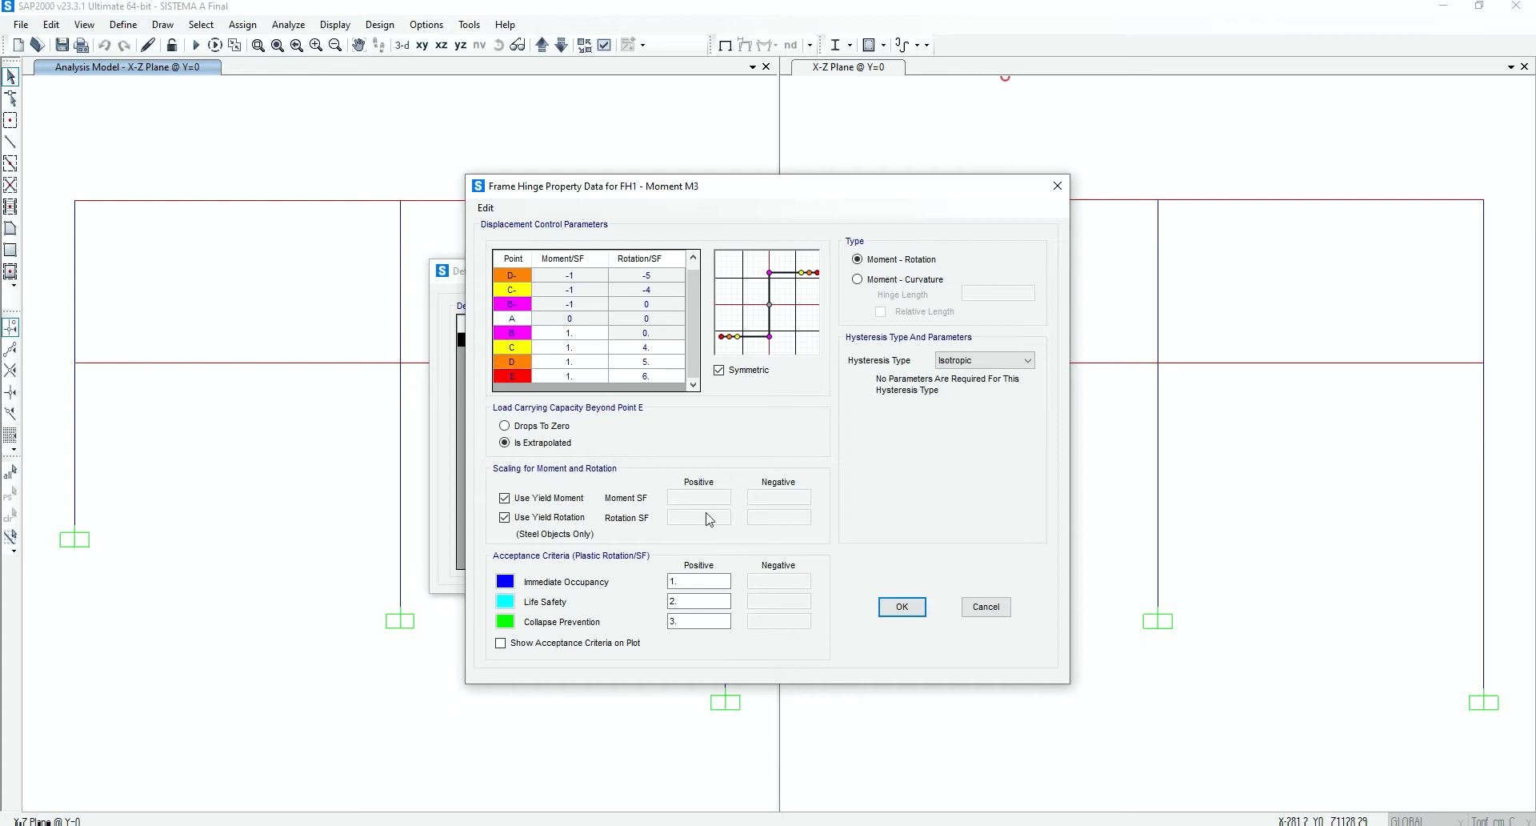
# Examine the available hysteresis types and the moment and rotation values of points B to E for hinge FH1
pyautogui.click(986, 364)
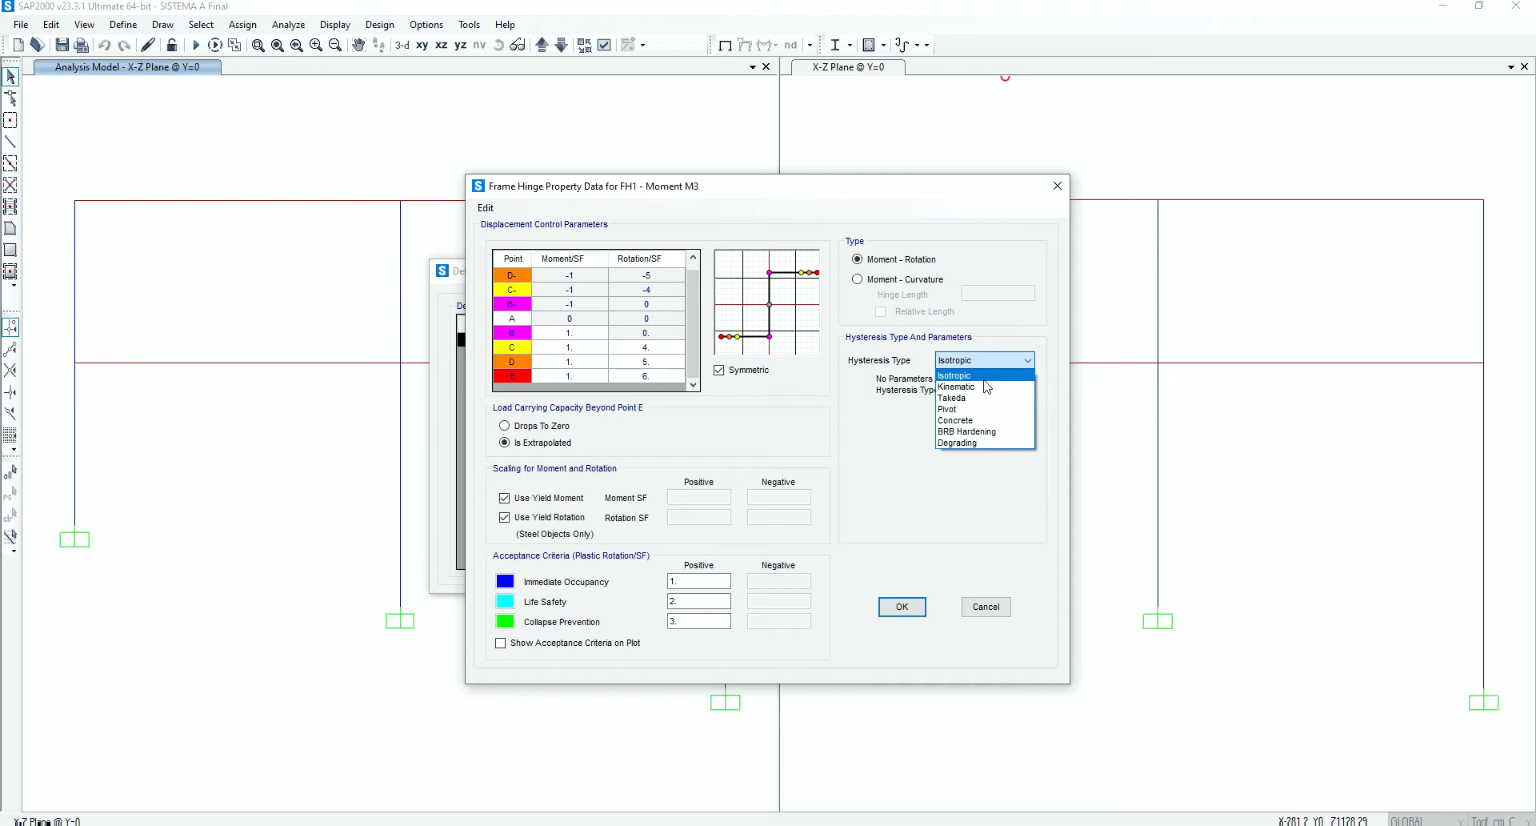
pyautogui.click(1025, 343)
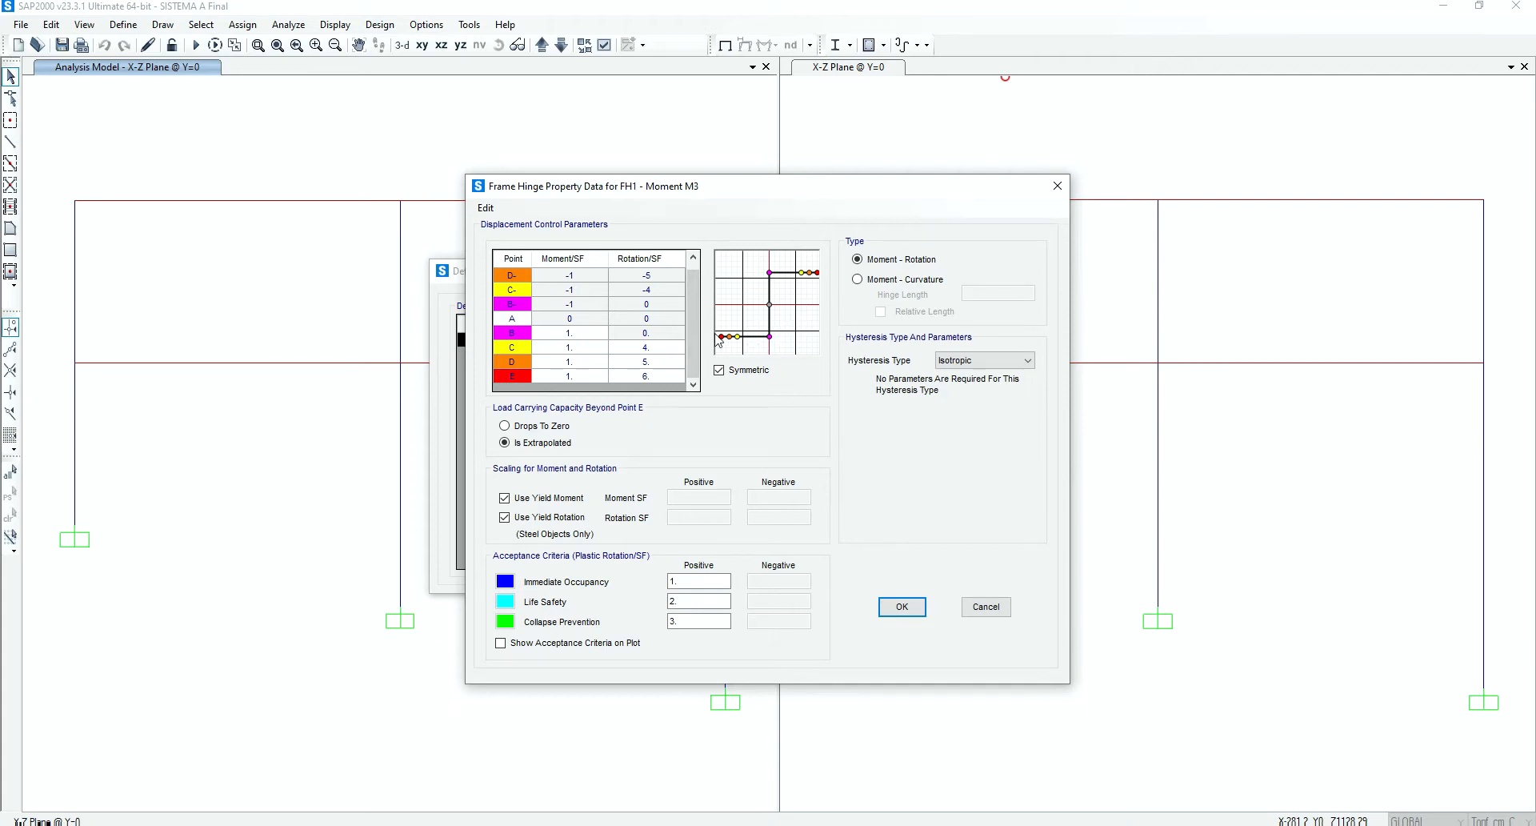
pyautogui.moveTo(691, 341)
pyautogui.mouseDown()
pyautogui.moveTo(693, 322)
pyautogui.moveTo(698, 360)
pyautogui.mouseUp()
pyautogui.click(575, 336)
pyautogui.click(573, 346)
pyautogui.click(572, 360)
pyautogui.click(571, 375)
pyautogui.click(571, 363)
pyautogui.click(575, 346)
pyautogui.click(576, 332)
pyautogui.click(653, 349)
pyautogui.click(656, 365)
pyautogui.click(652, 375)
# Show the acceptance criteria on the FH1 hinge plot and accept the hinge property definition
pyautogui.click(699, 581)
pyautogui.click(526, 646)
pyautogui.click(902, 608)
pyautogui.click(735, 523)
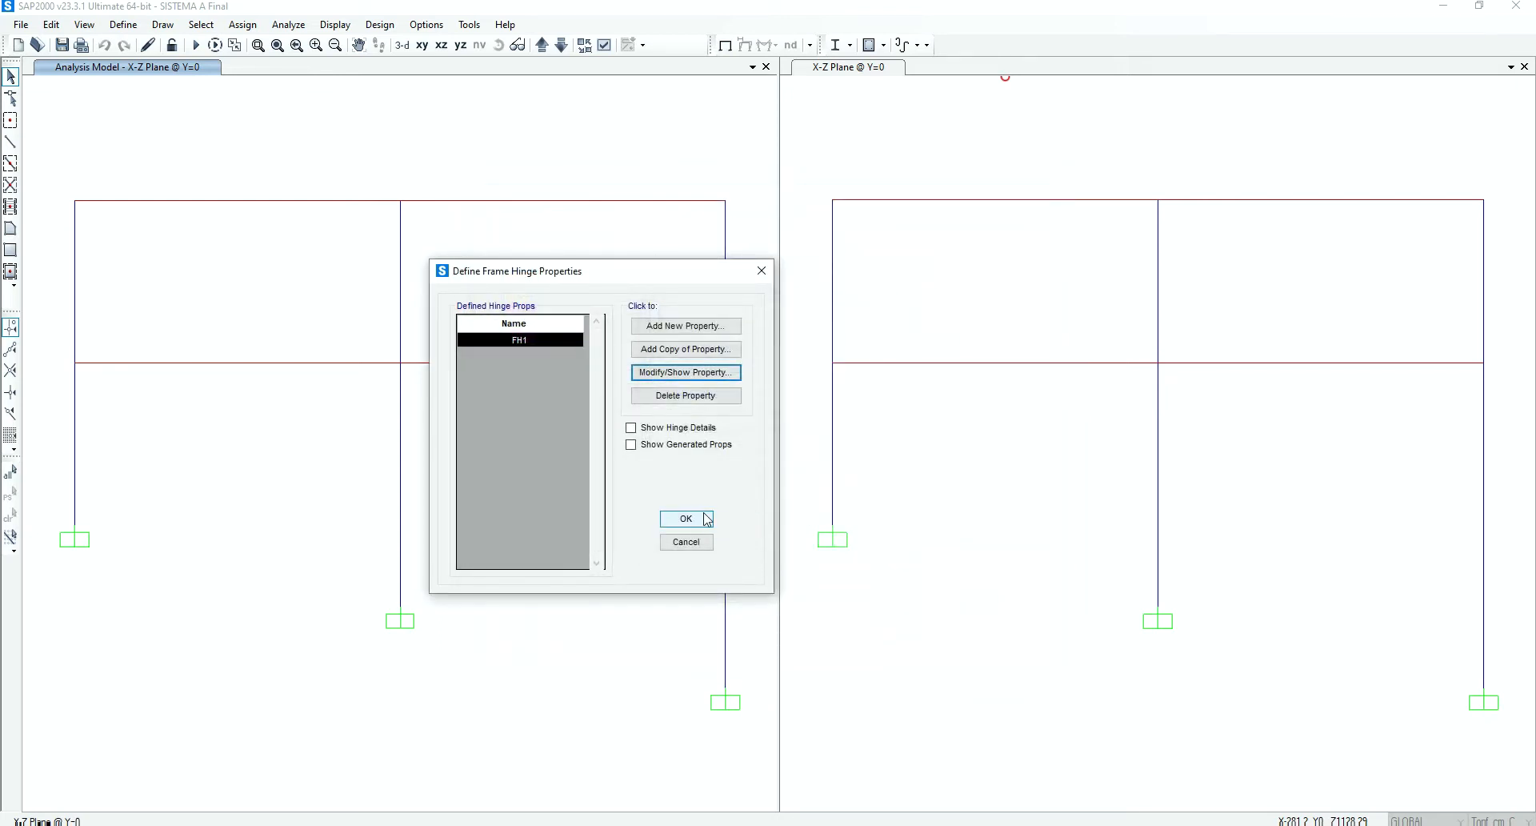
pyautogui.click(701, 520)
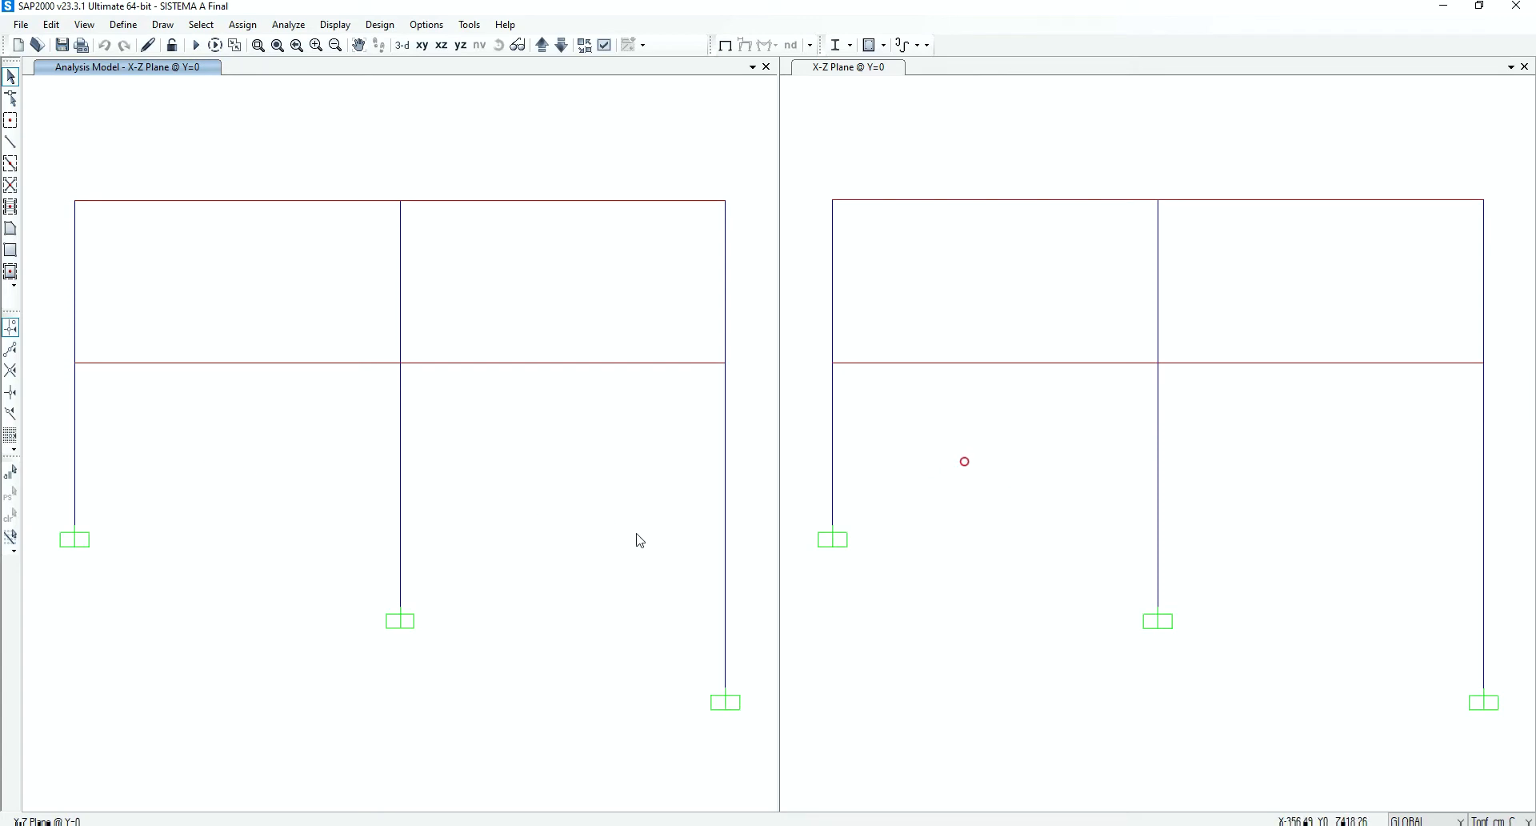
# Select all ten beam and column segments of the frame with a crossing window, clearing the first selection attempt
pyautogui.moveTo(757, 589); pyautogui.dragTo(58, 128)
pyautogui.hotkey('ctrl', 'q')
pyautogui.moveTo(750, 449); pyautogui.dragTo(58, 151)
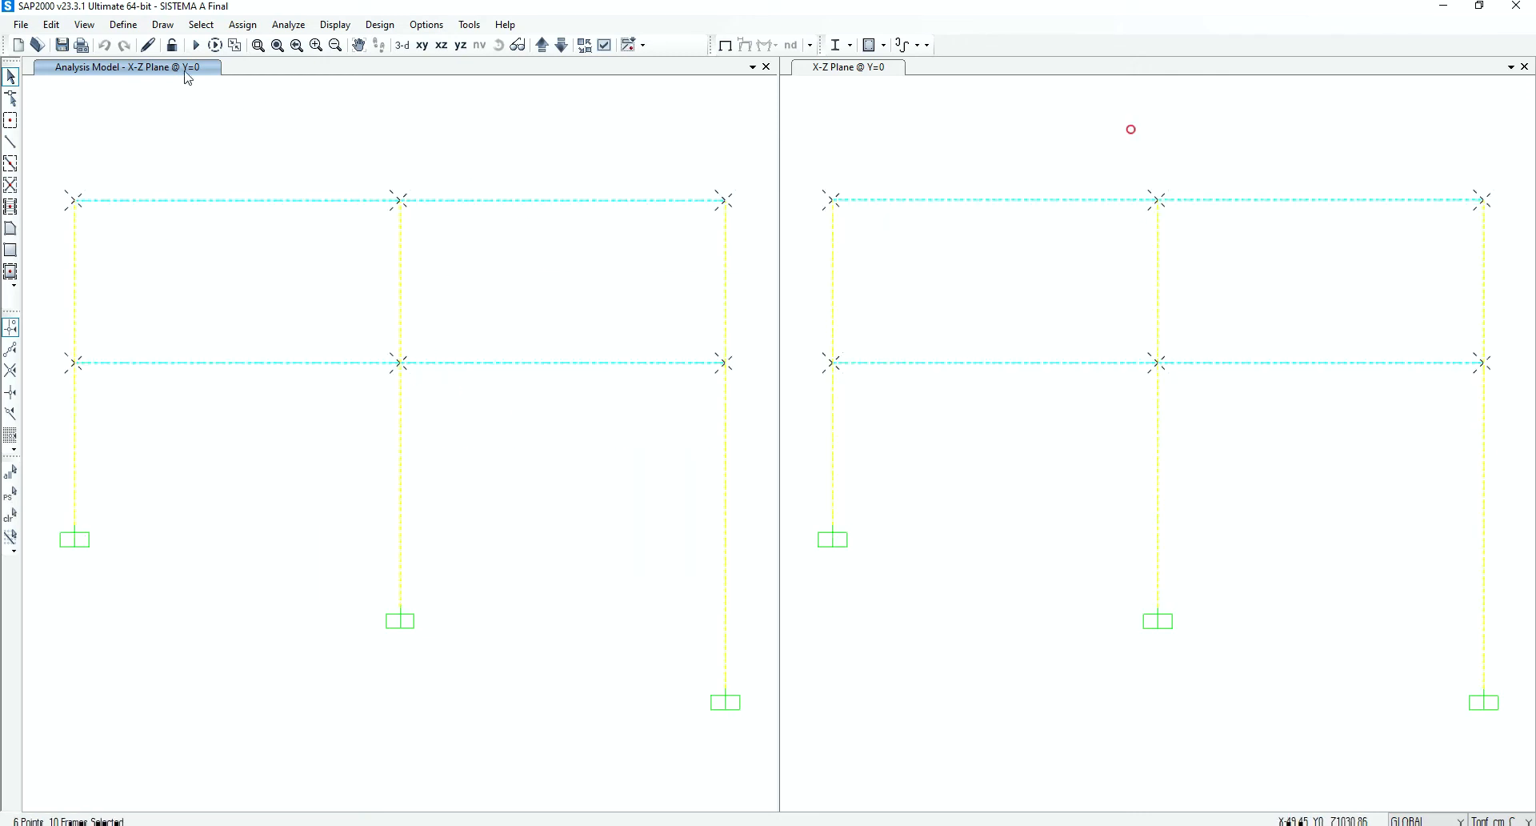
# Add an FH1 hinge to the selected frames' hinge assignment, located Relative To Clear Length at relative distance 0
pyautogui.click(131, 26)
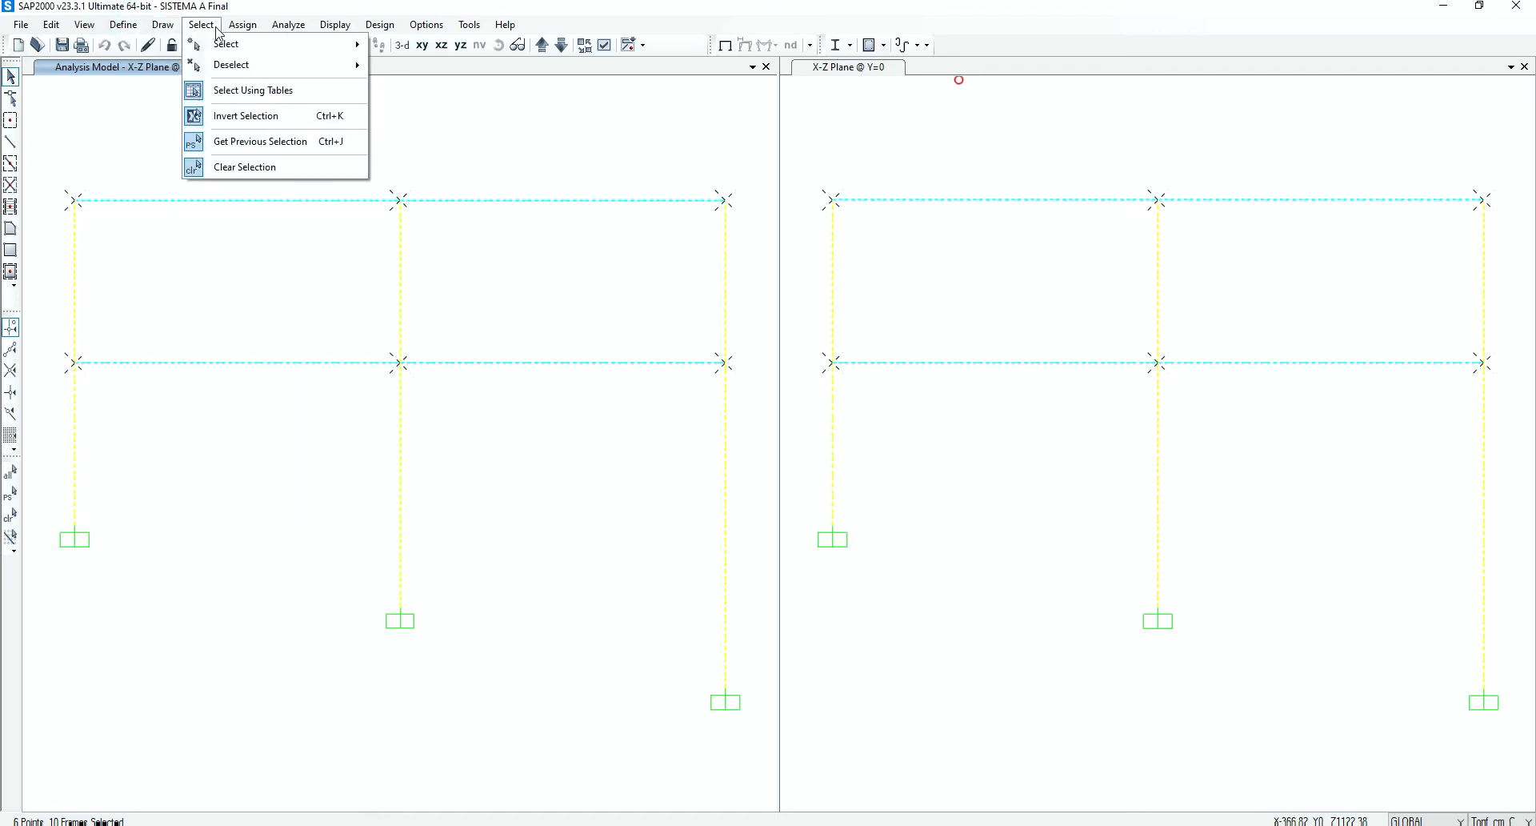
pyautogui.moveTo(242, 24)
pyautogui.moveTo(280, 66)
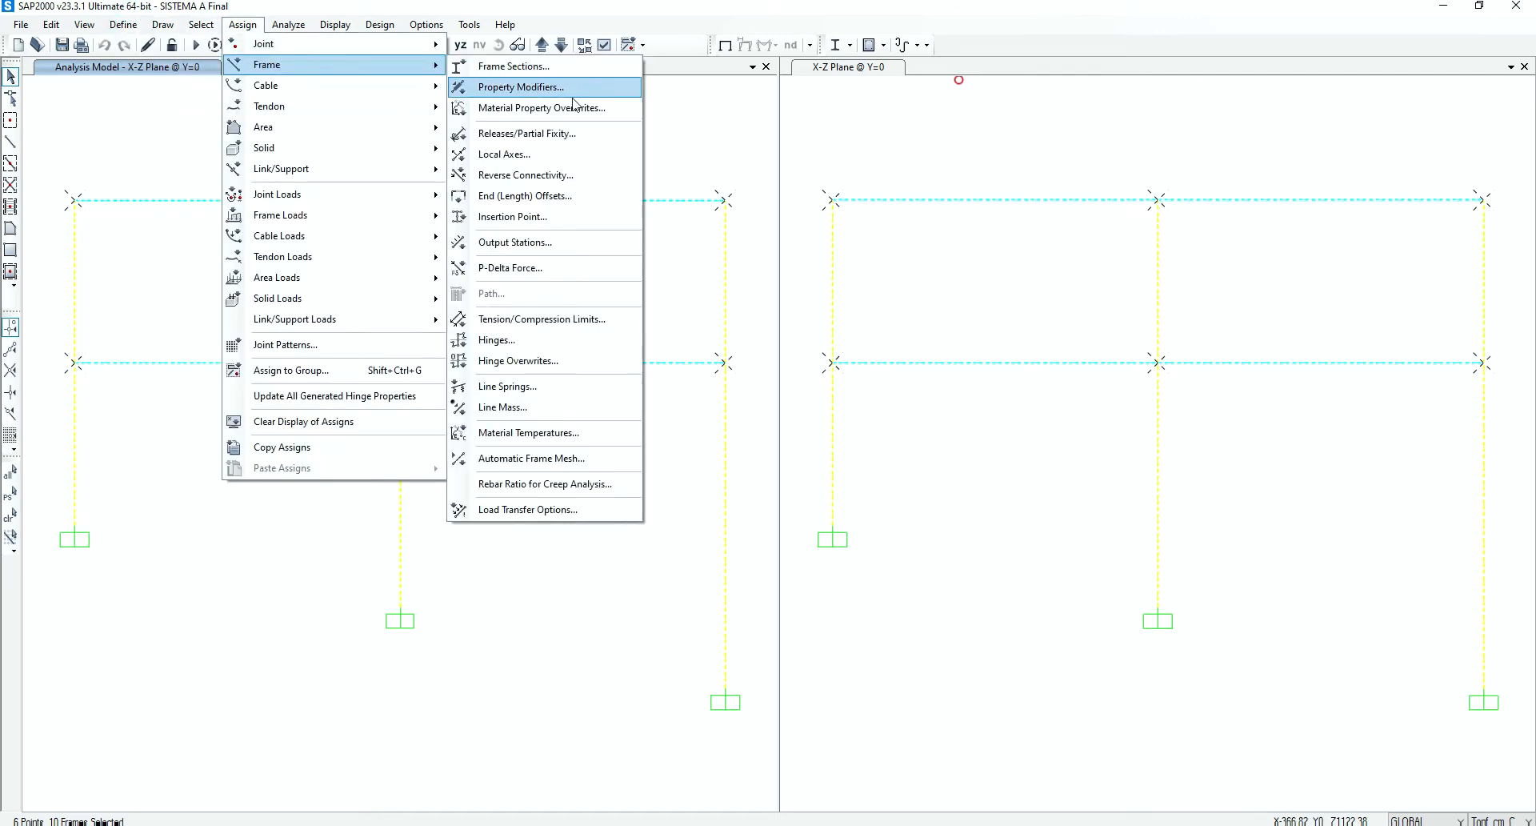
pyautogui.click(527, 349)
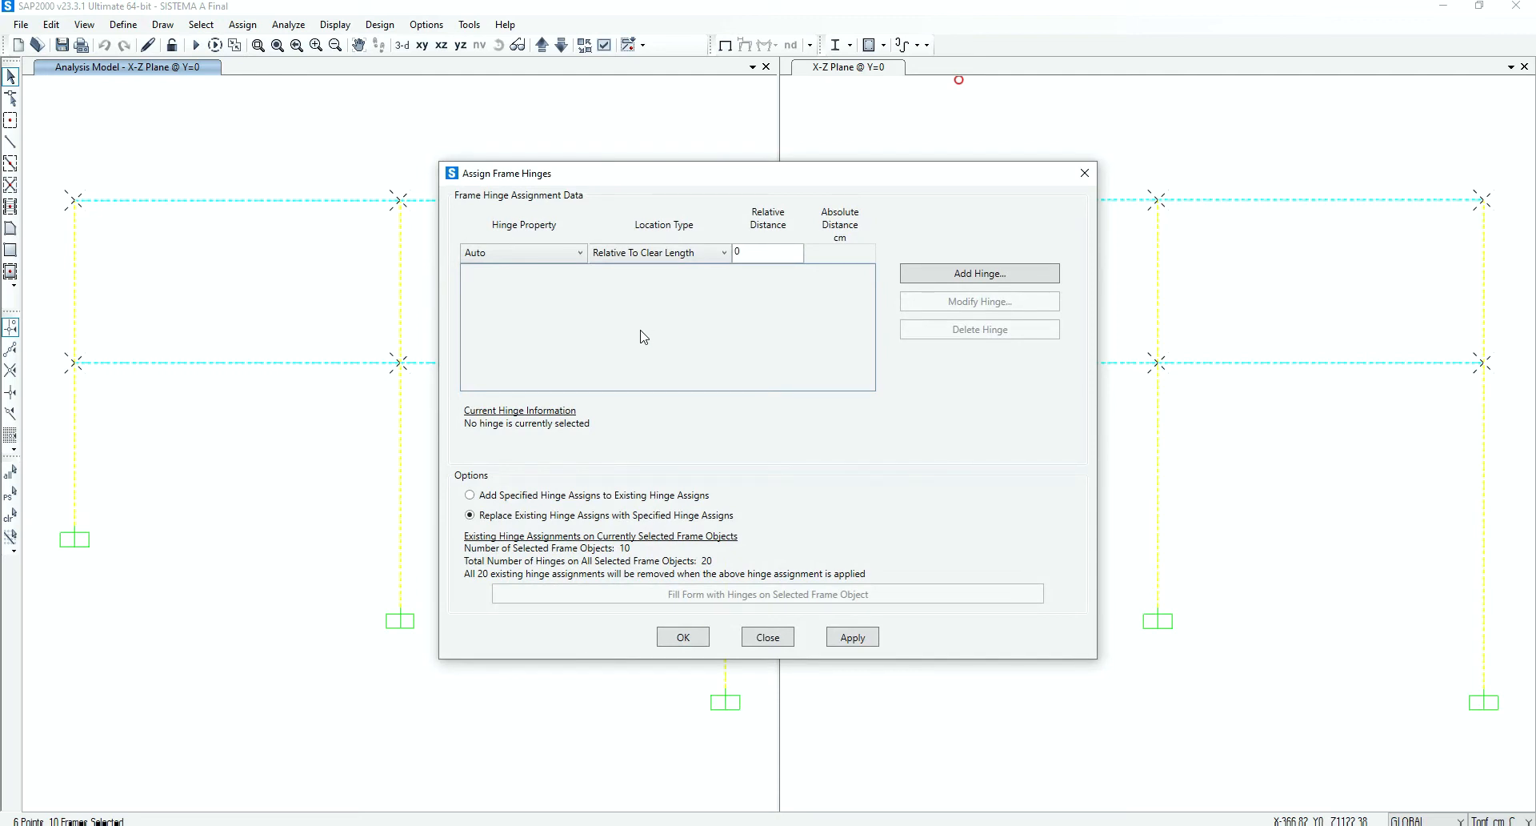
pyautogui.click(563, 254)
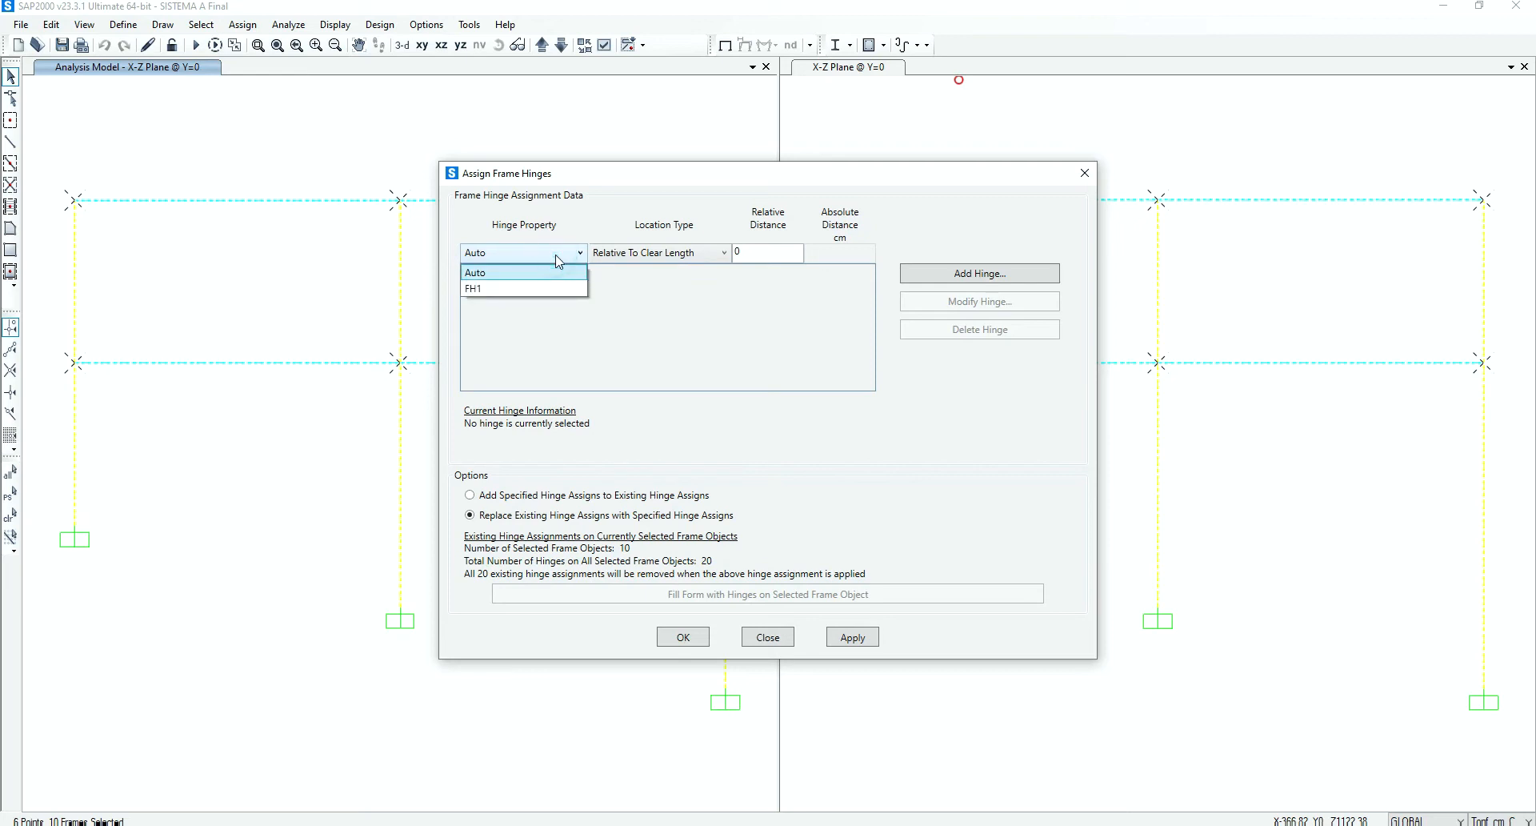
pyautogui.click(493, 290)
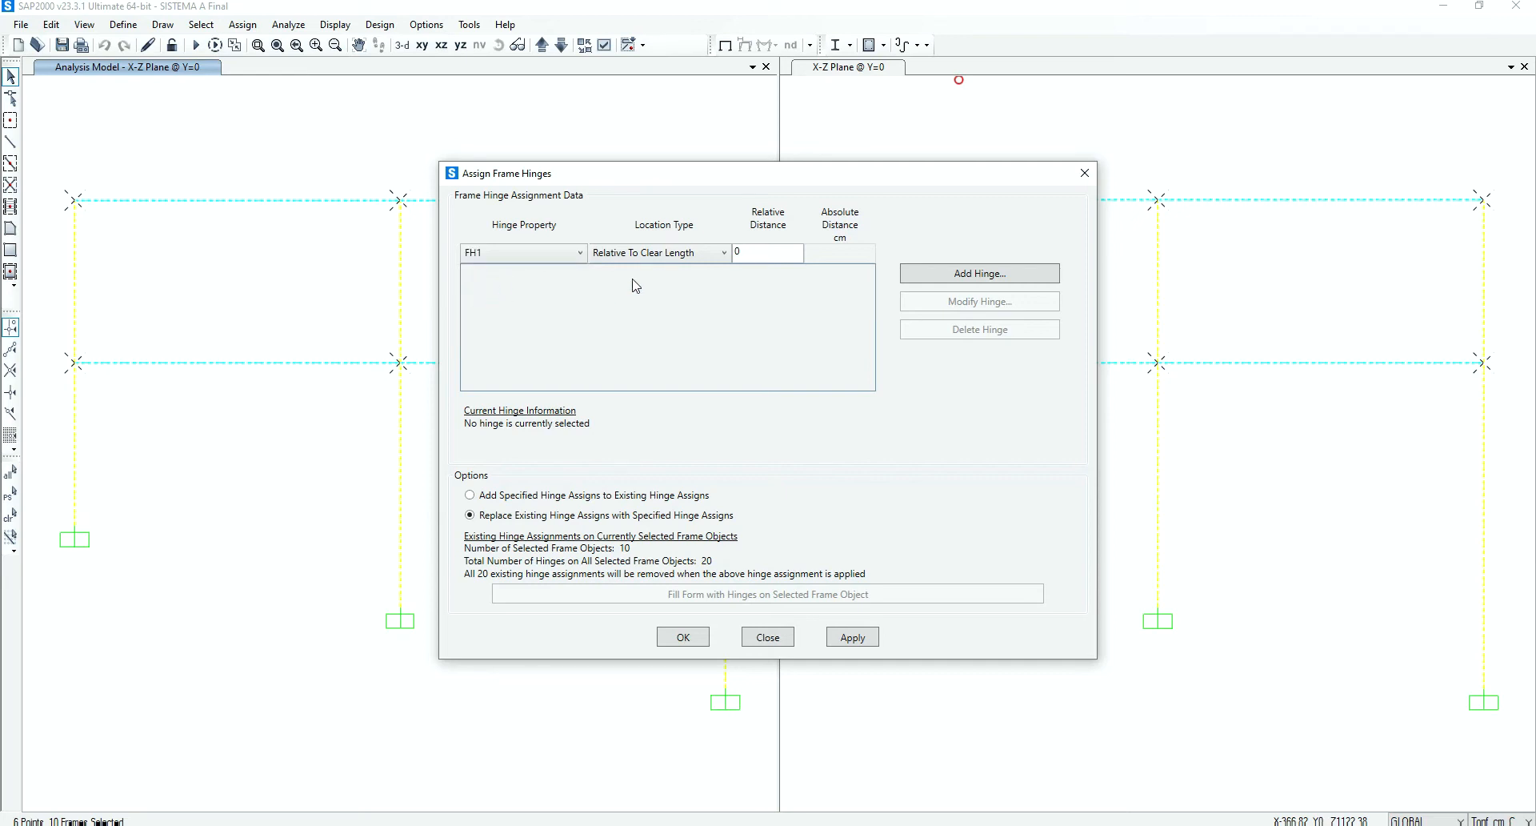
pyautogui.click(697, 253)
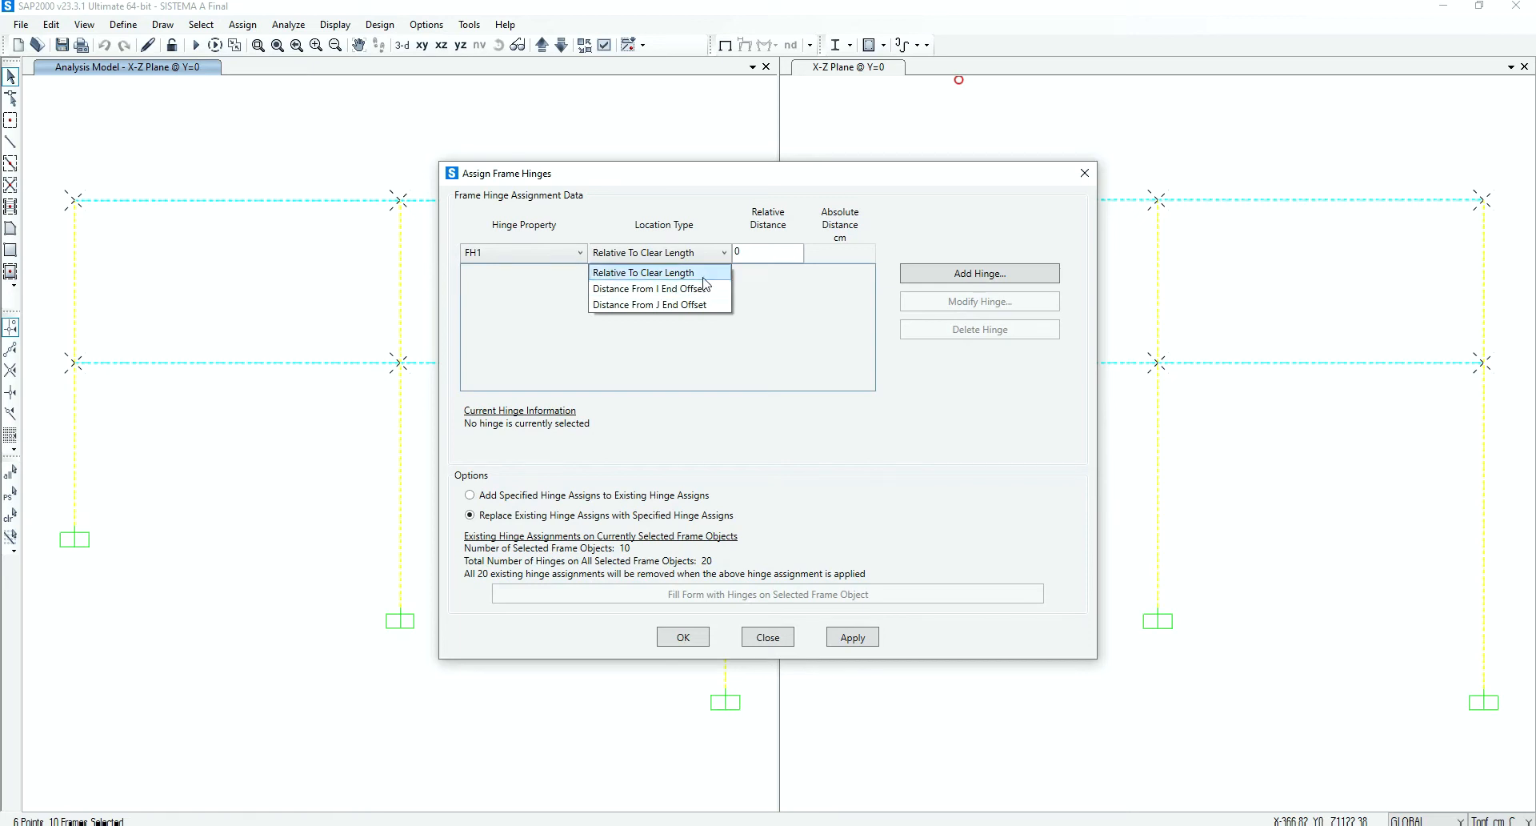
pyautogui.click(661, 274)
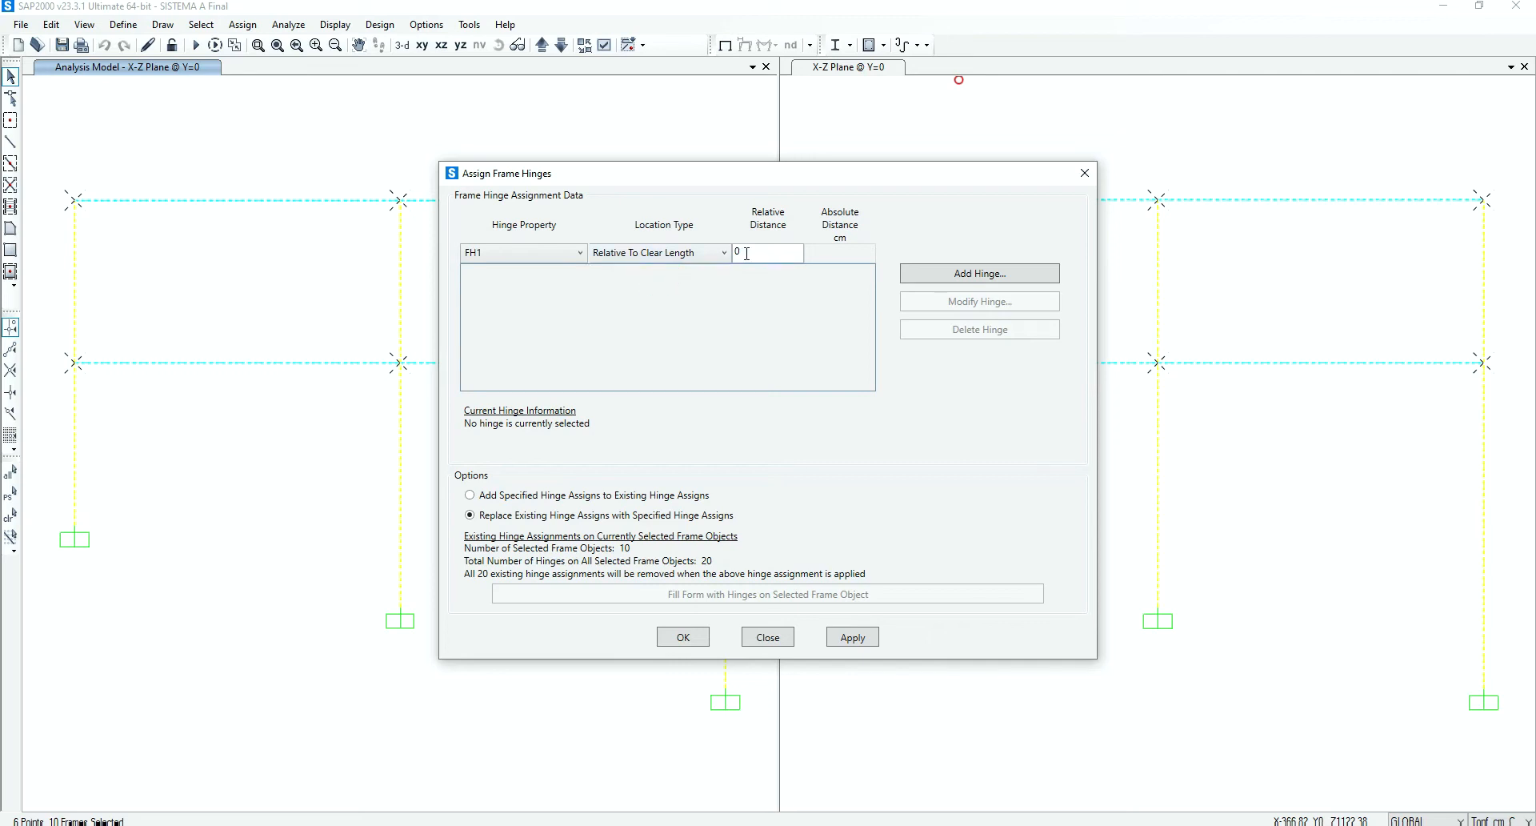
pyautogui.click(699, 257)
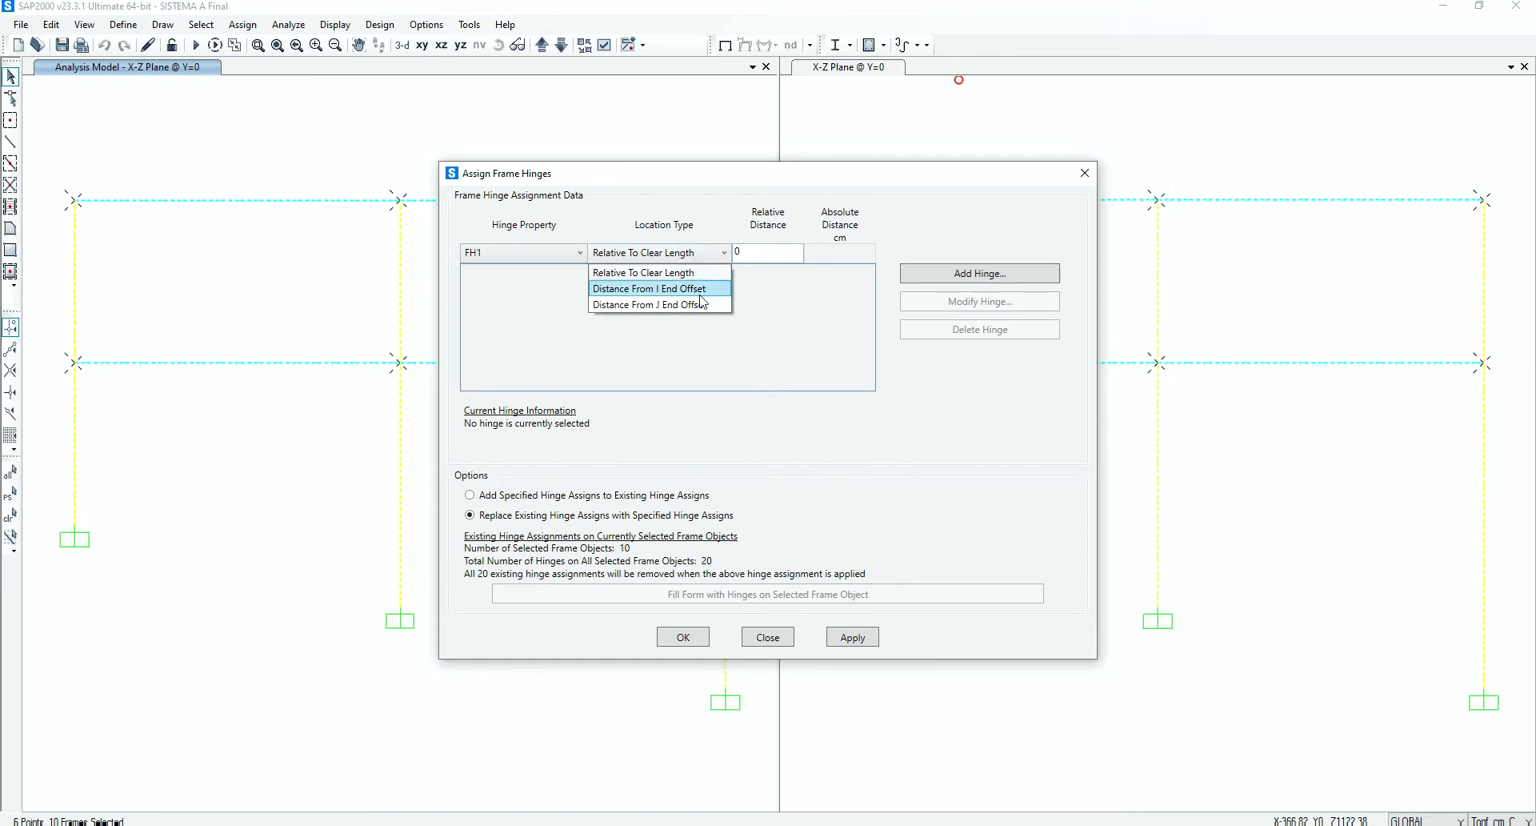
pyautogui.click(649, 273)
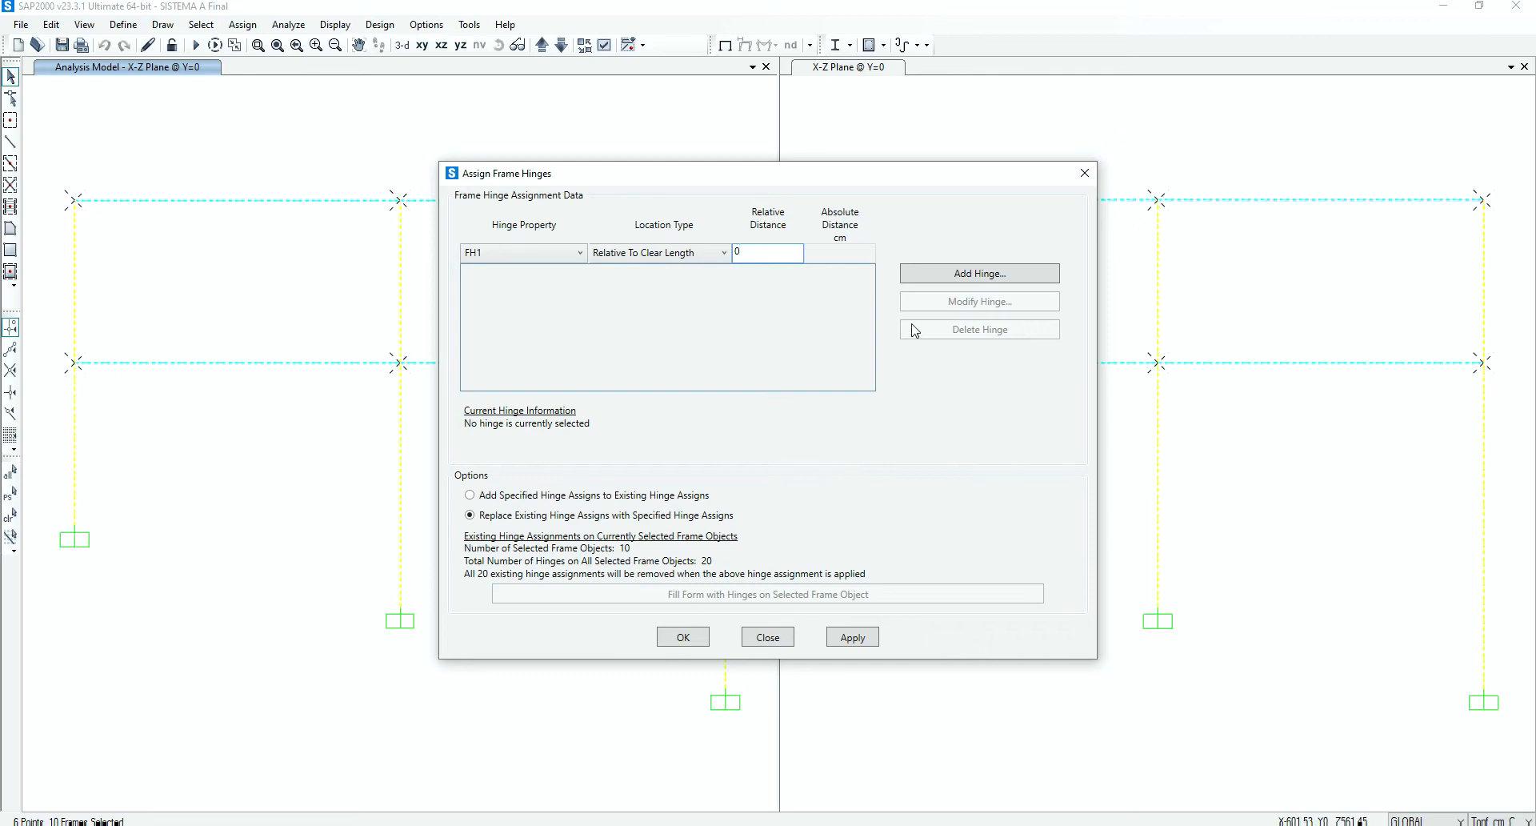
pyautogui.click(928, 278)
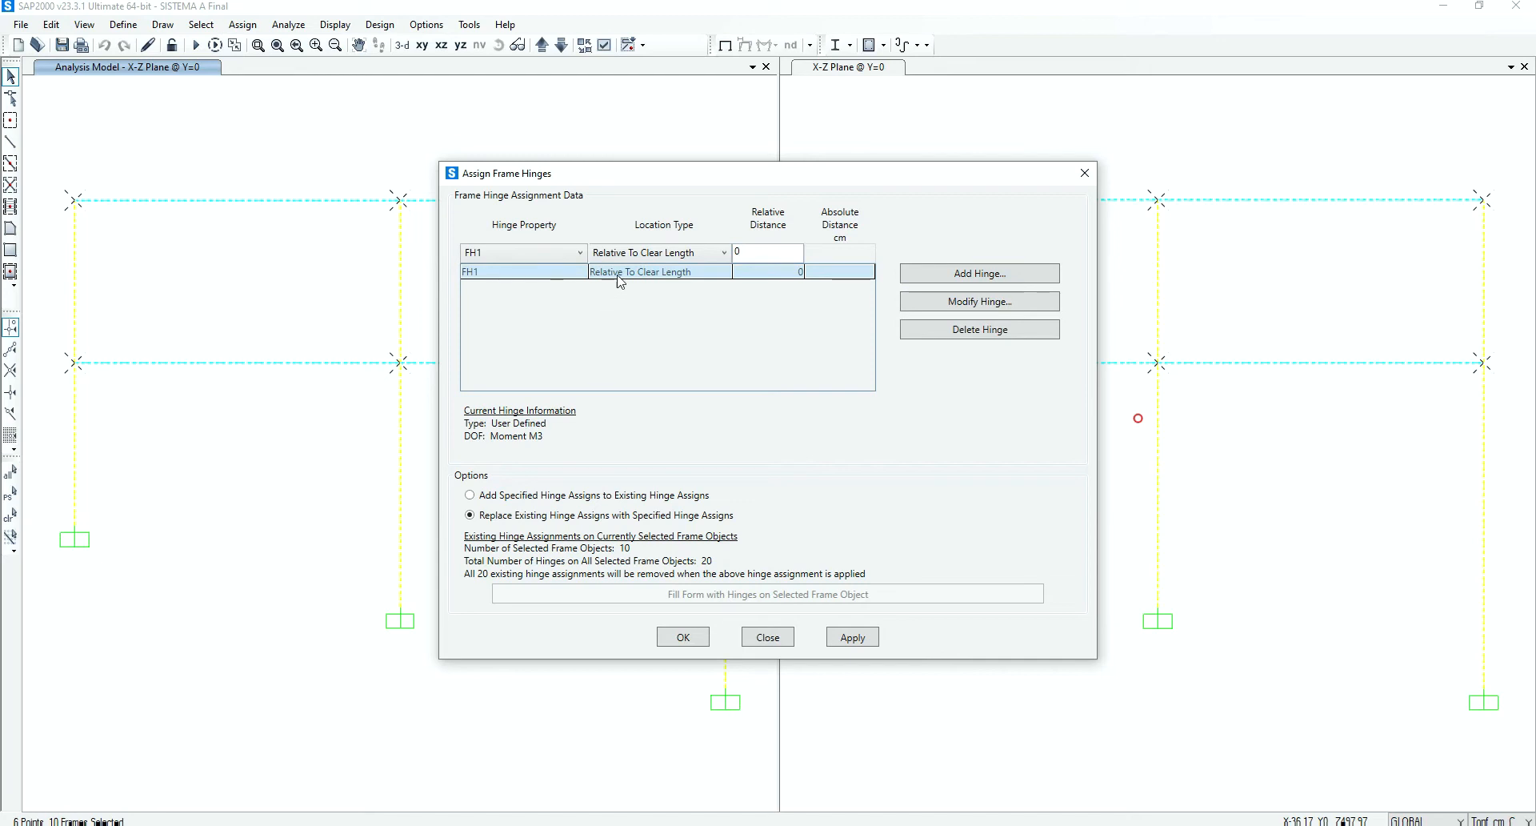
# Add a second FH1 hinge at relative distance 1, and delete both hinges from the assignment list
pyautogui.press('BackSpace')
pyautogui.write('1')
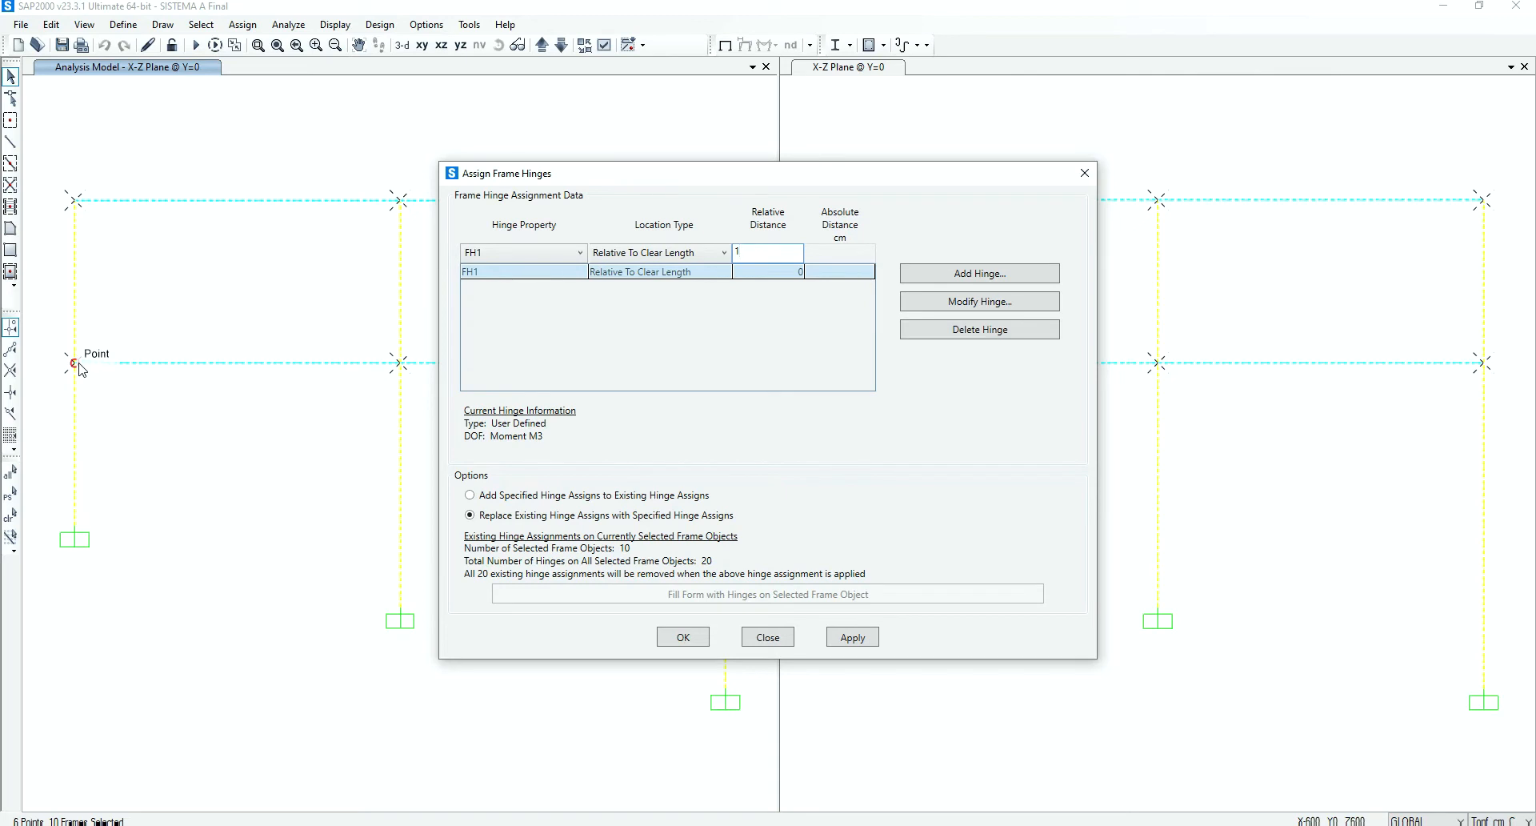
pyautogui.click(932, 274)
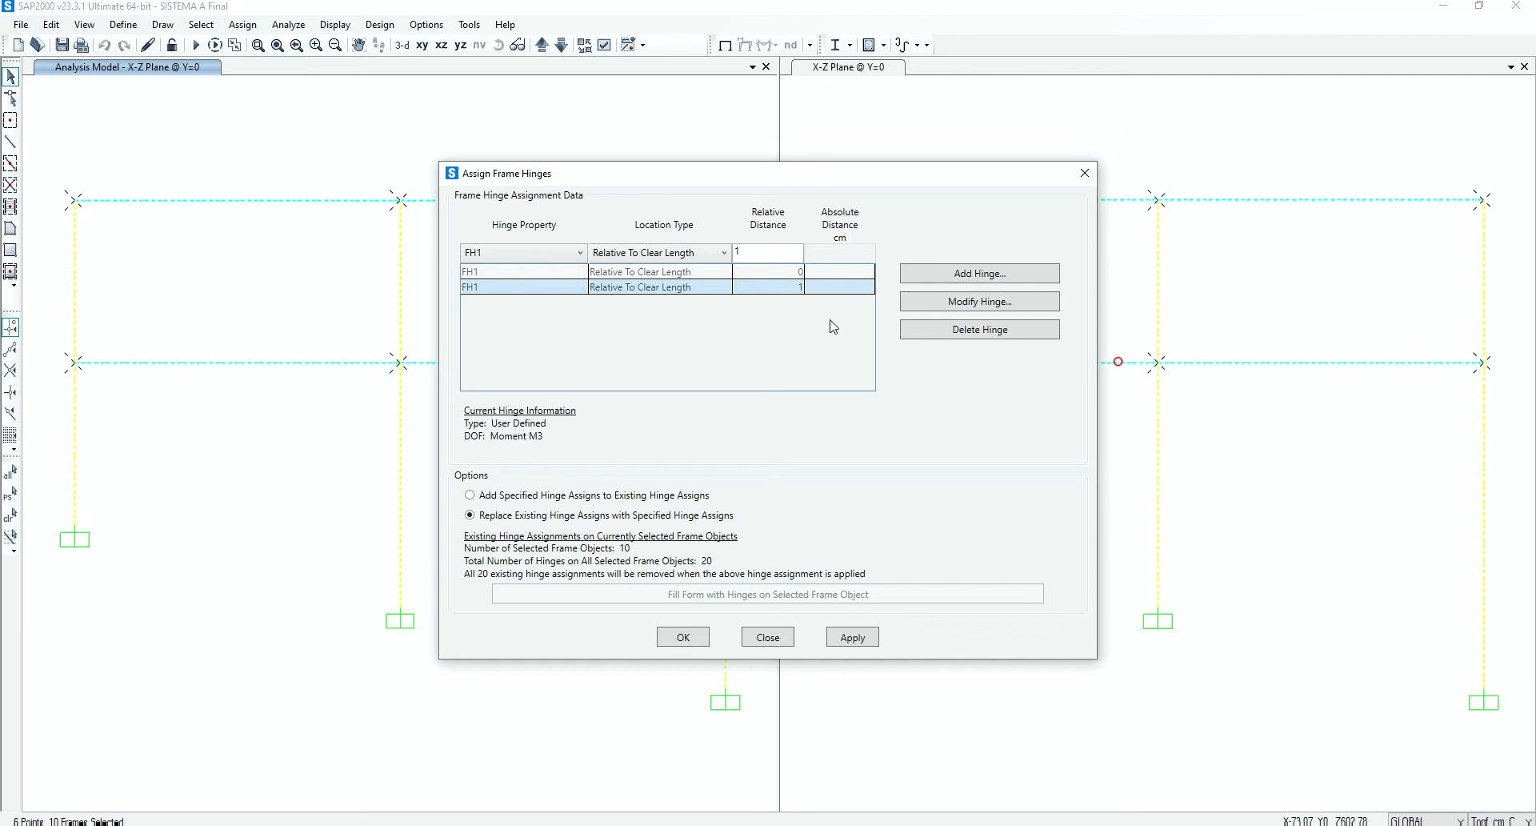
pyautogui.click(928, 332)
pyautogui.click(927, 328)
# Try the Distance From I End Offset location type for the hinge and switch back to Relative To Clear Length
pyautogui.click(717, 257)
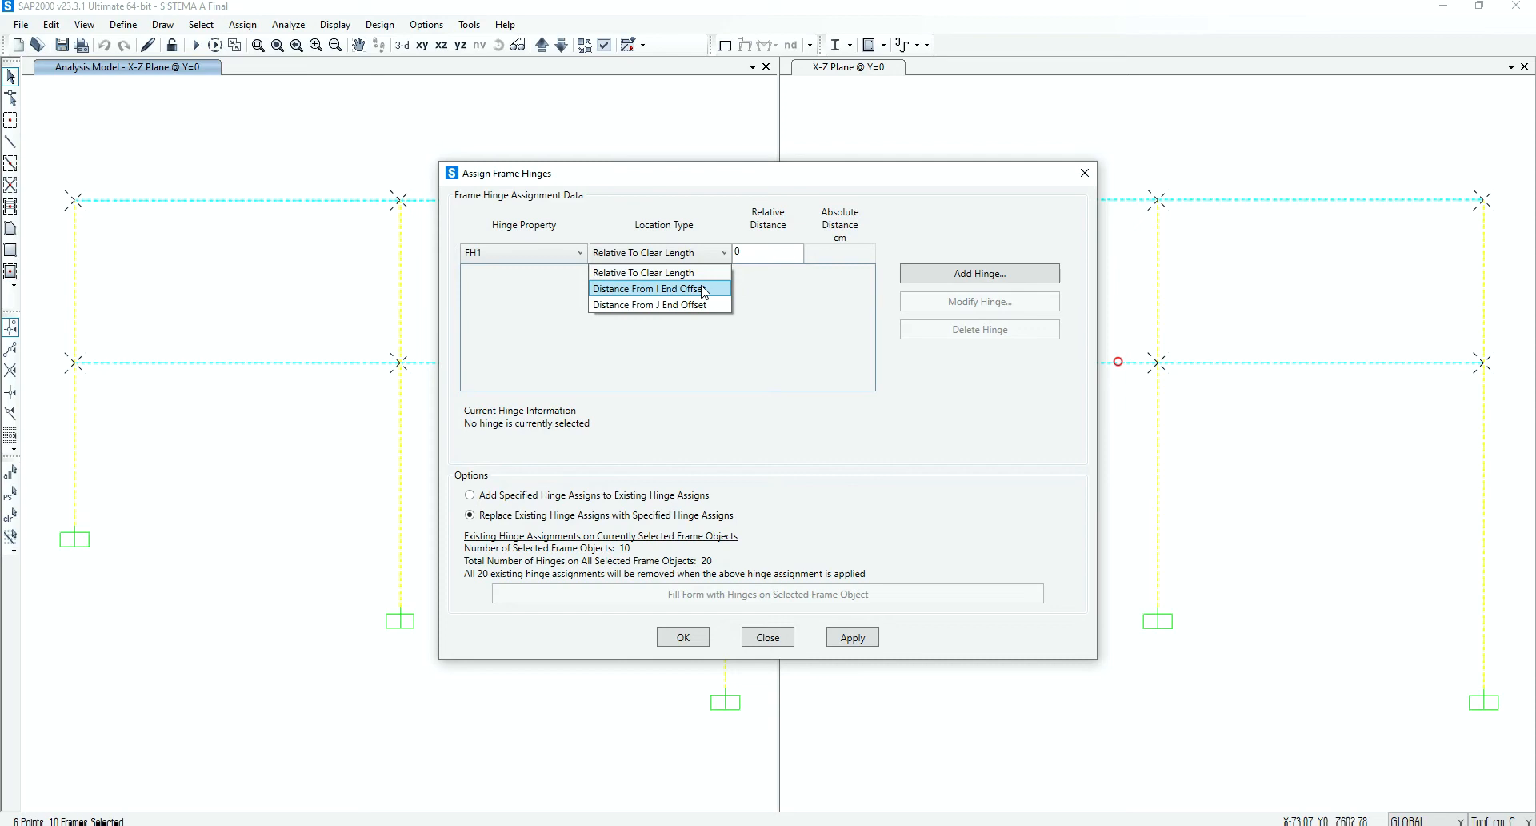
pyautogui.click(698, 290)
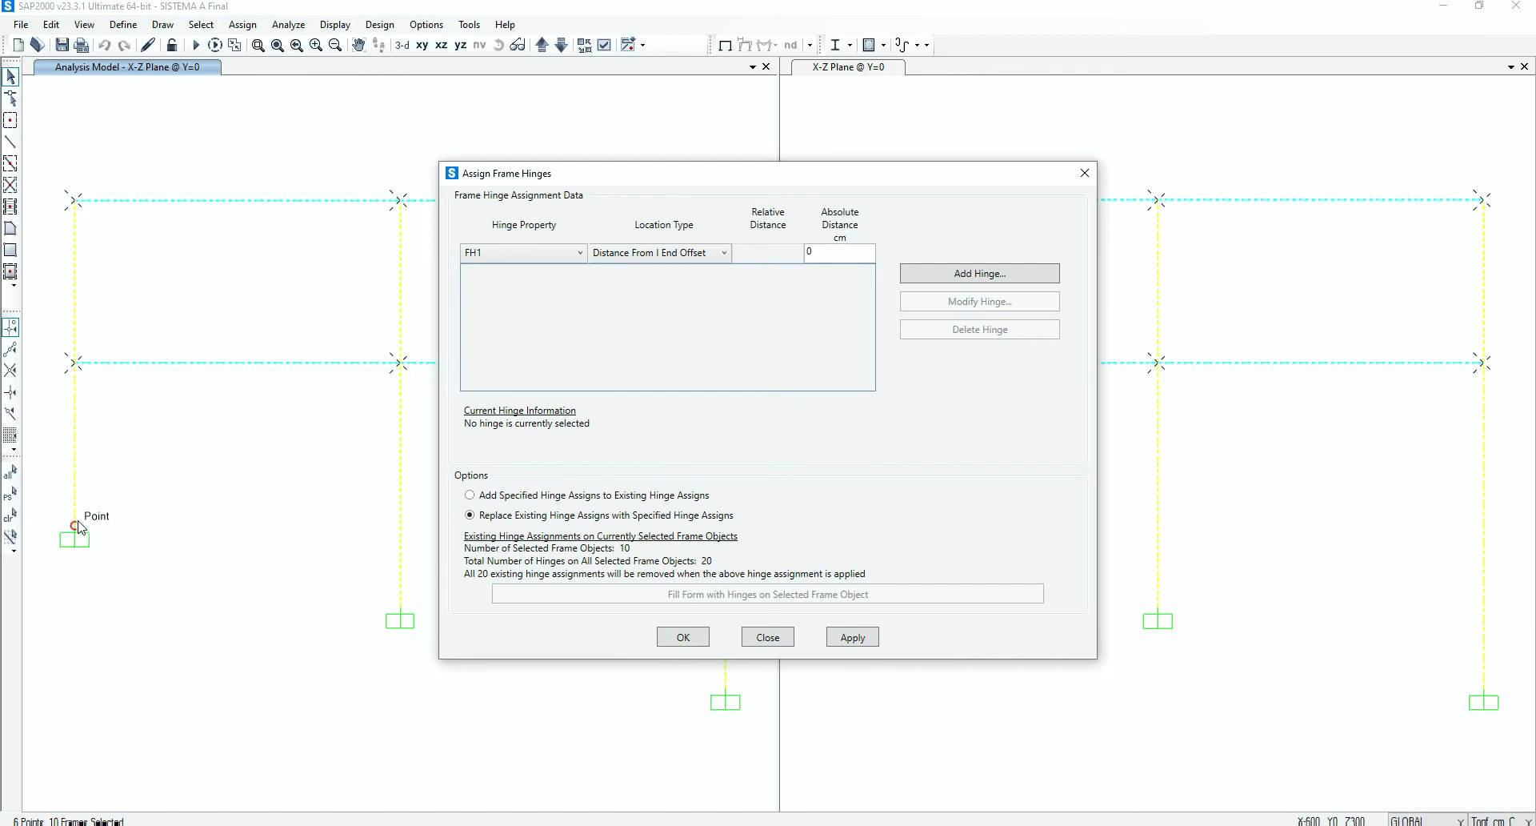
pyautogui.click(685, 254)
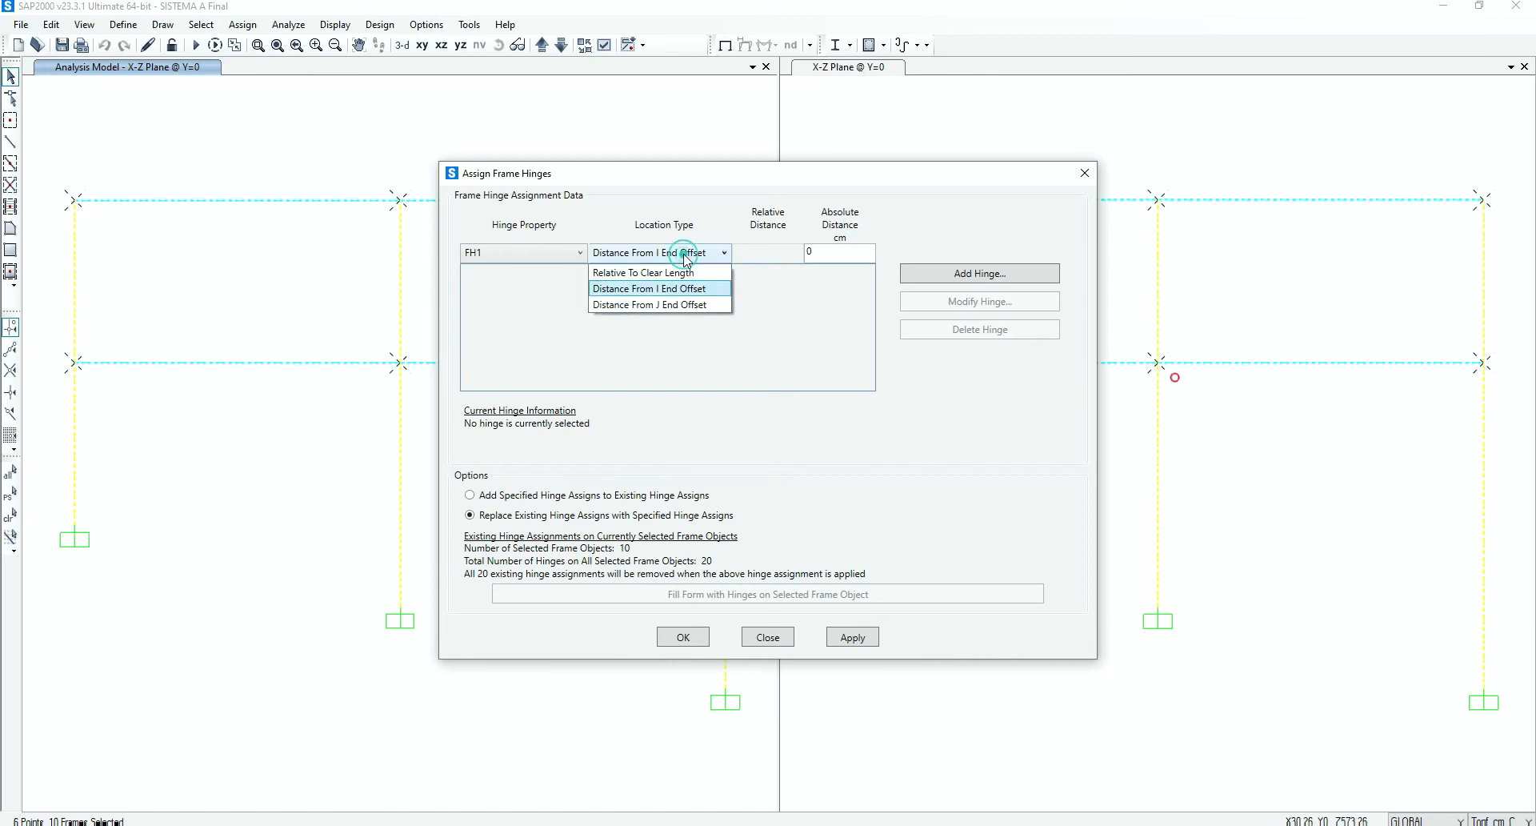
pyautogui.click(688, 268)
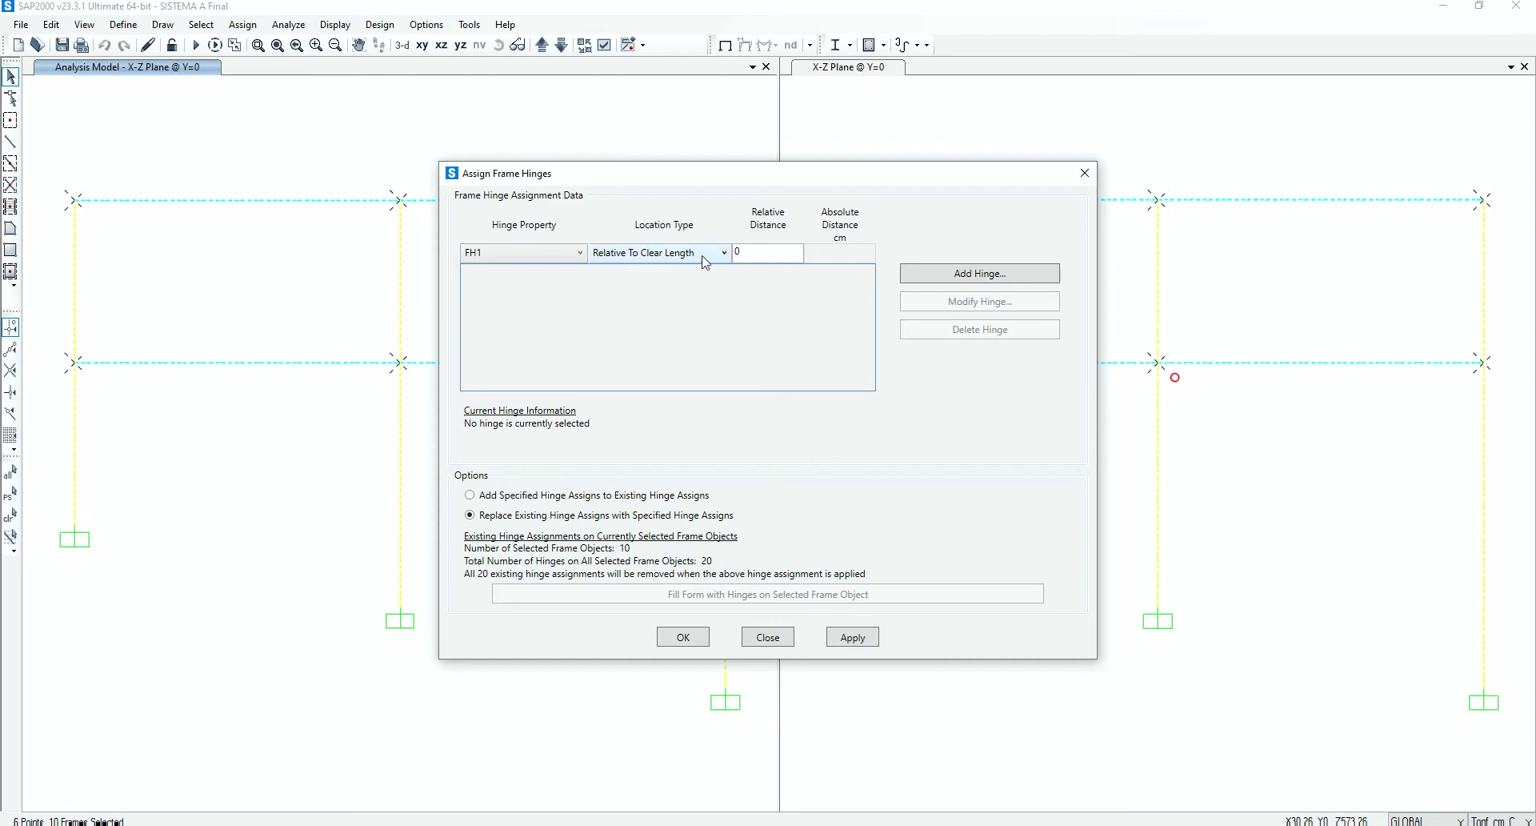
# Assign FH1 hinges at relative distances 0 and 1 to the selected frames, and return the view to the undeformed shape
pyautogui.click(952, 272)
pyautogui.doubleClick(774, 256)
pyautogui.write('1')
pyautogui.click(919, 279)
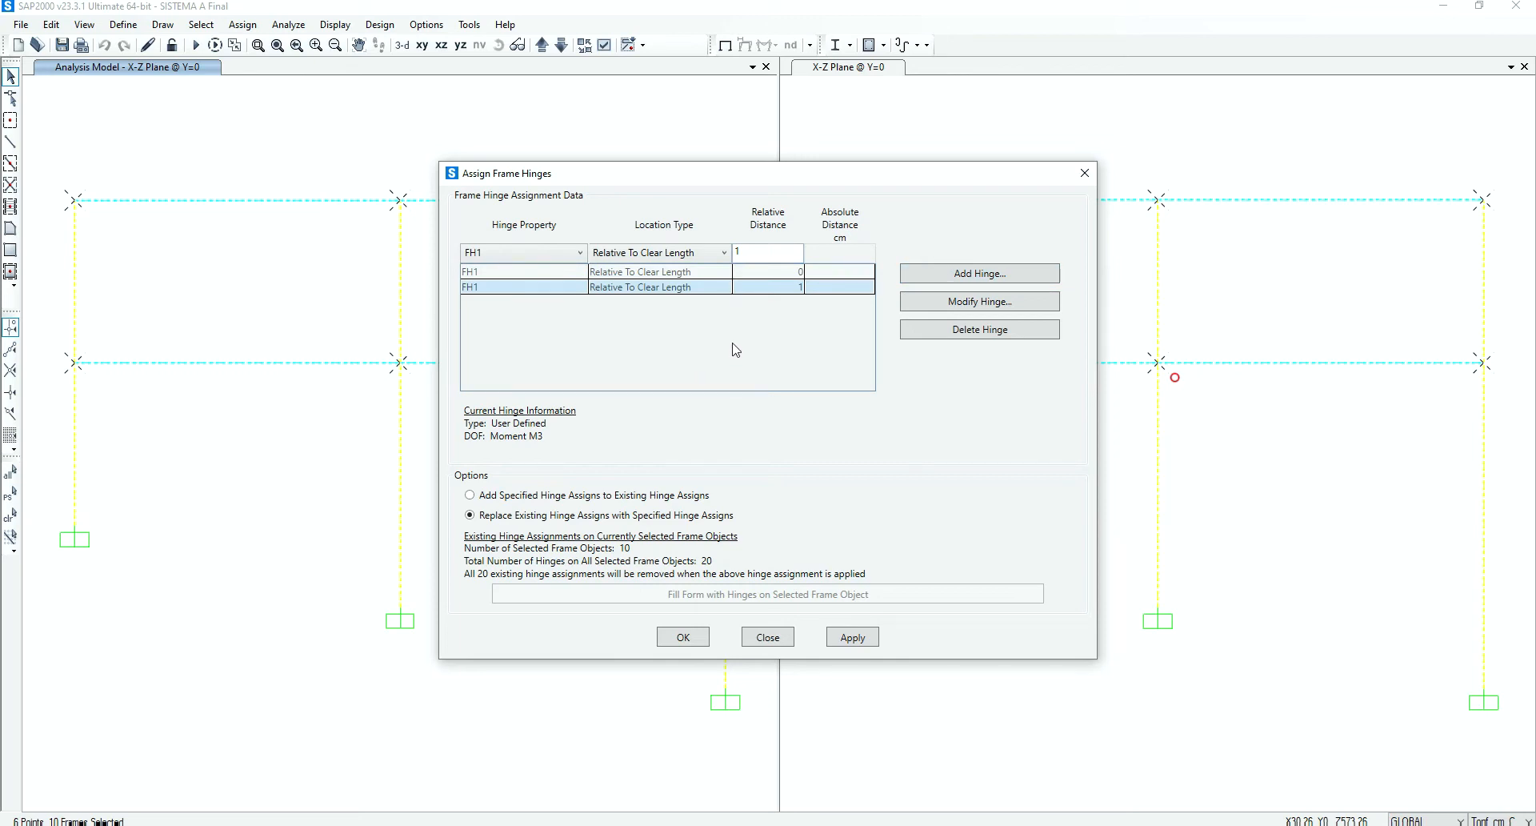
pyautogui.click(872, 643)
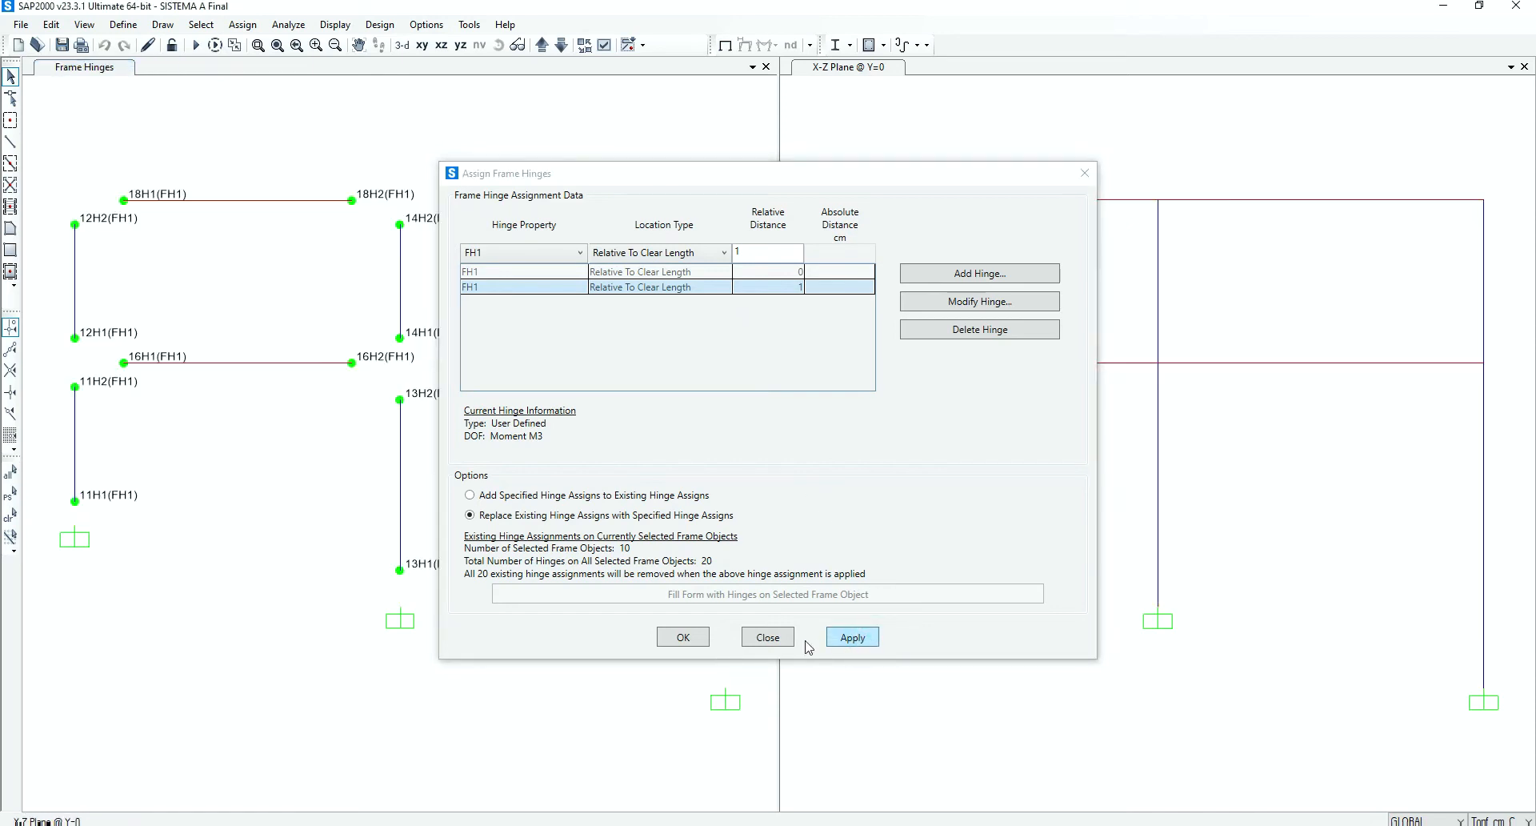
pyautogui.click(705, 644)
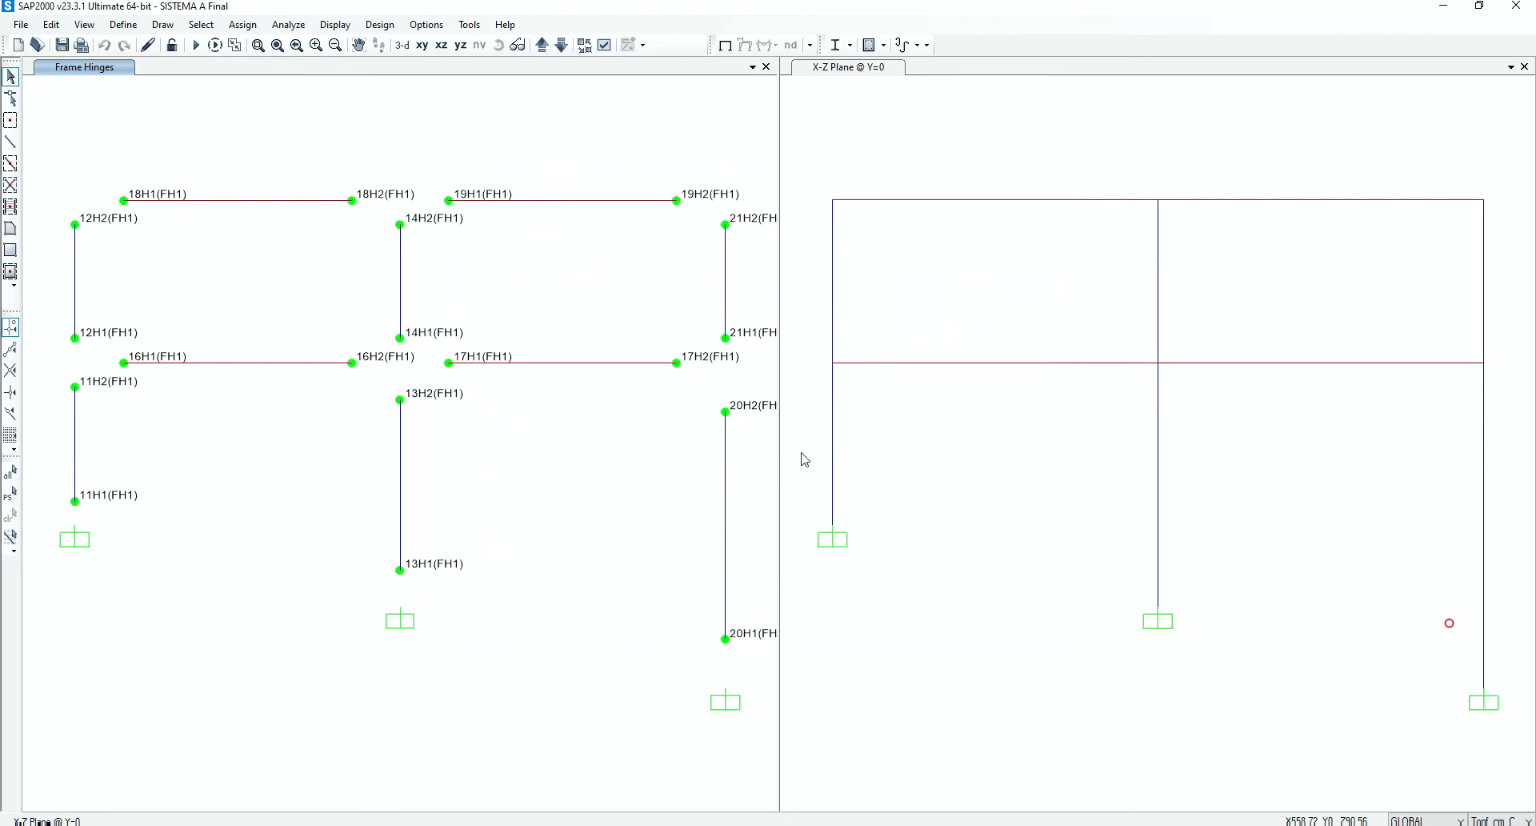
pyautogui.moveTo(569, 306); pyautogui.dragTo(549, 319, button='middle')
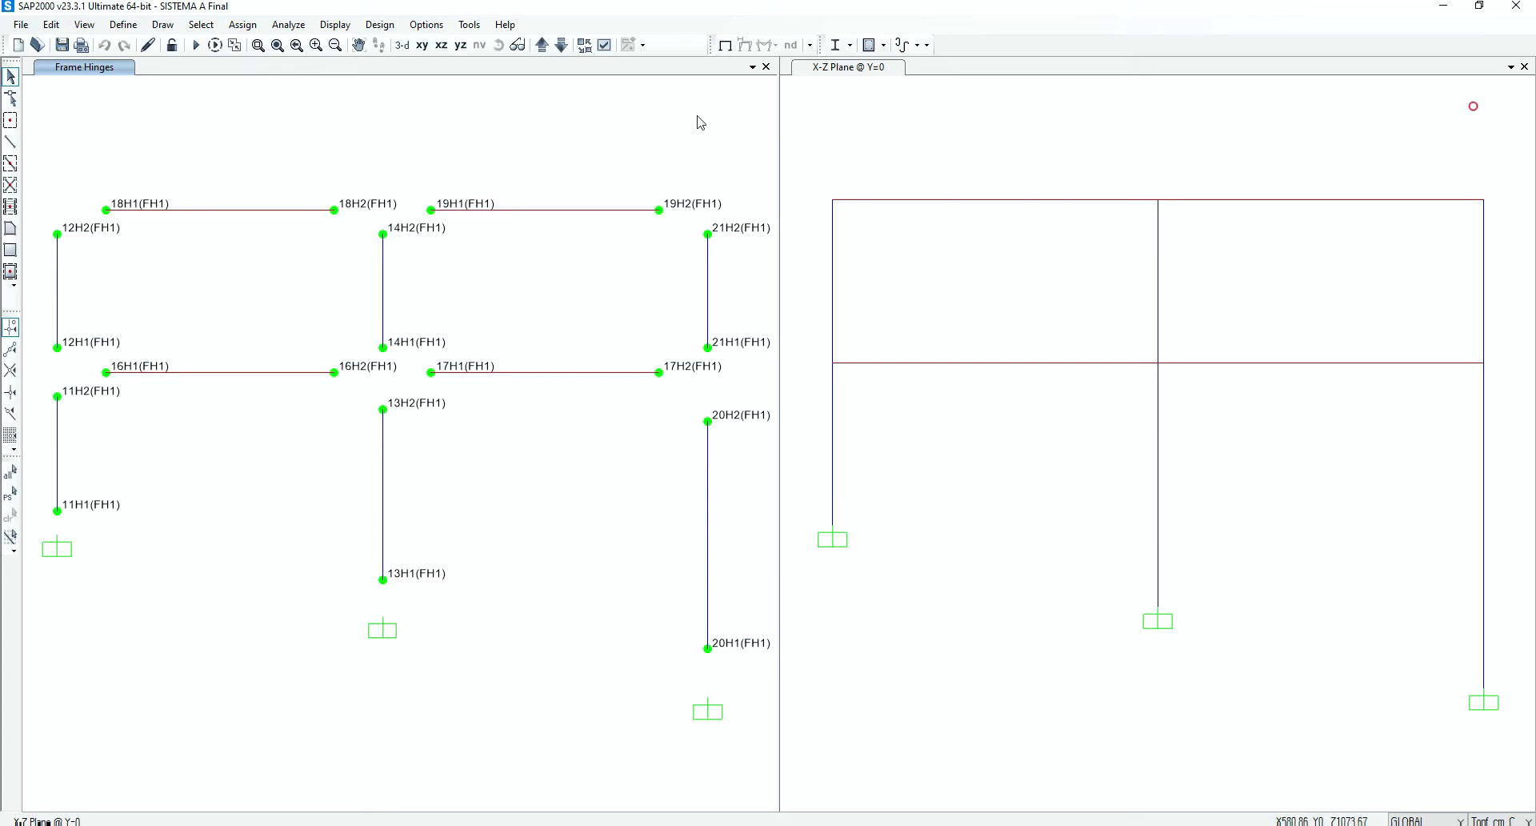
pyautogui.click(725, 49)
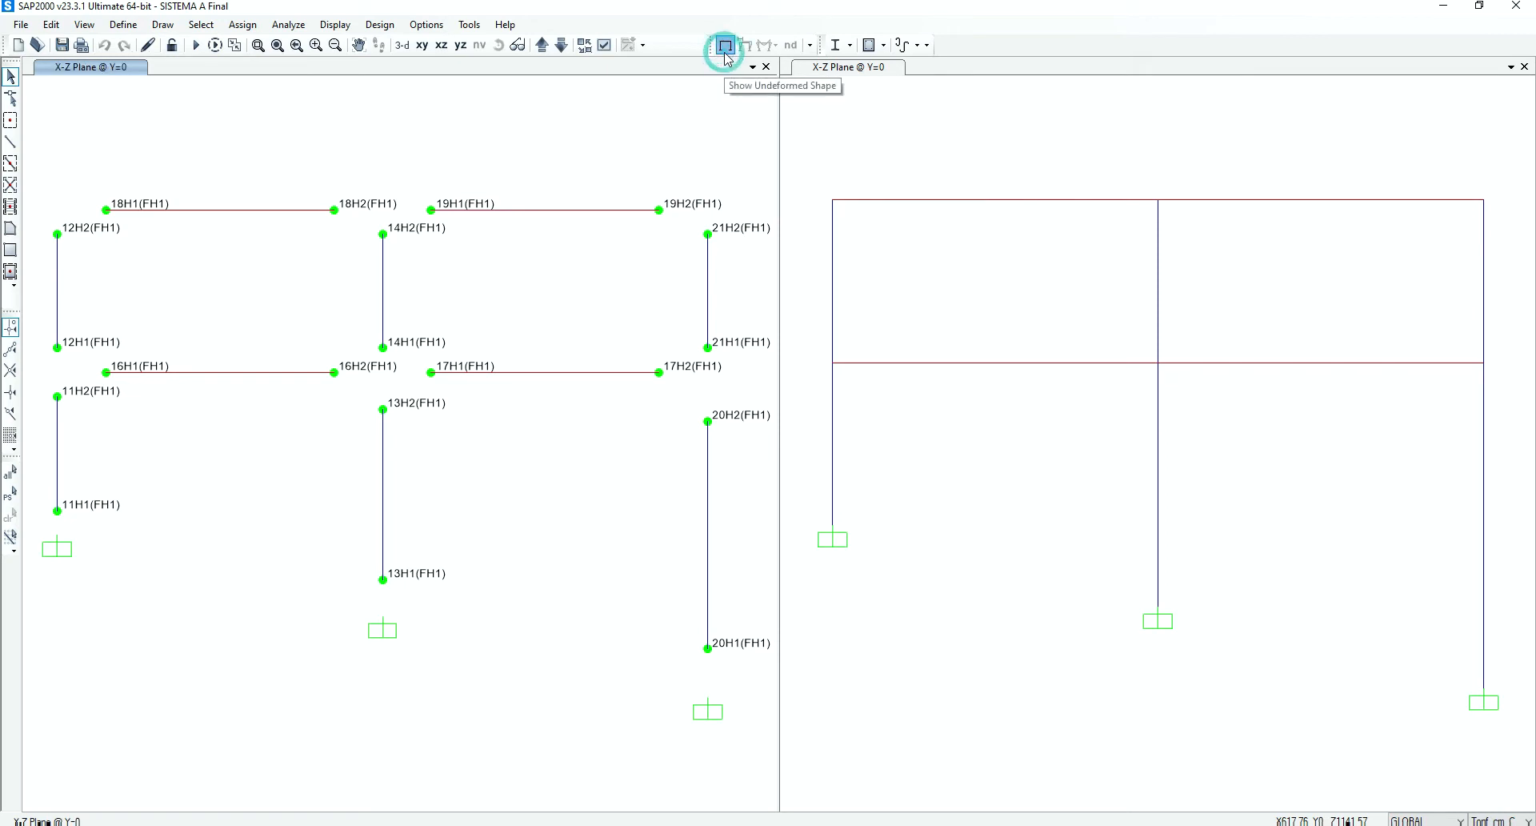
pyautogui.click(56, 372)
pyautogui.click(56, 210)
pyautogui.moveTo(710, 181); pyautogui.dragTo(727, 227)
pyautogui.click(690, 362)
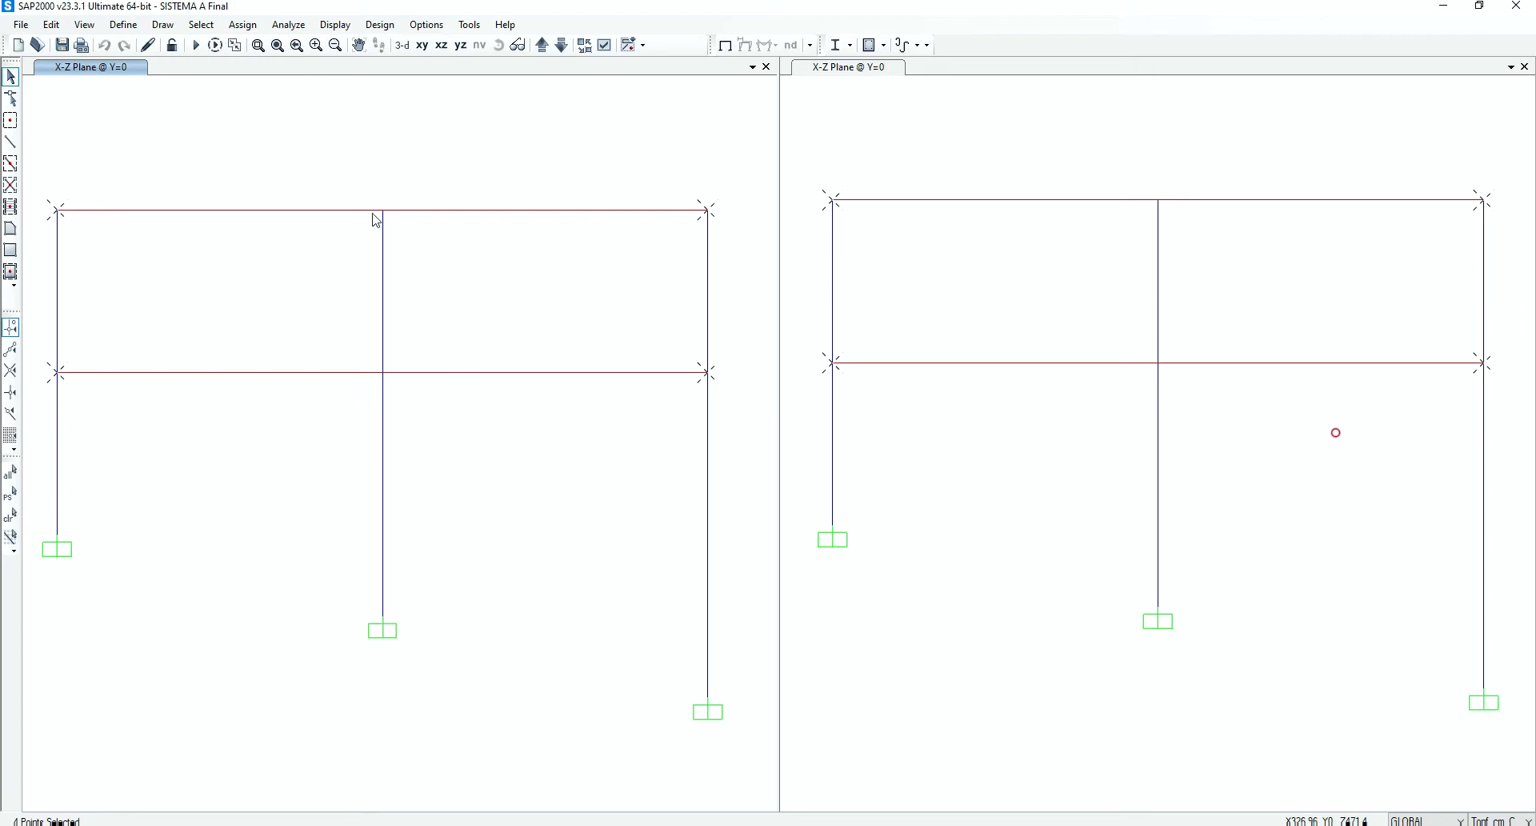
pyautogui.moveTo(371, 196); pyautogui.dragTo(408, 240)
pyautogui.moveTo(352, 357); pyautogui.dragTo(414, 412)
pyautogui.hotkey('ctrl', 'q')
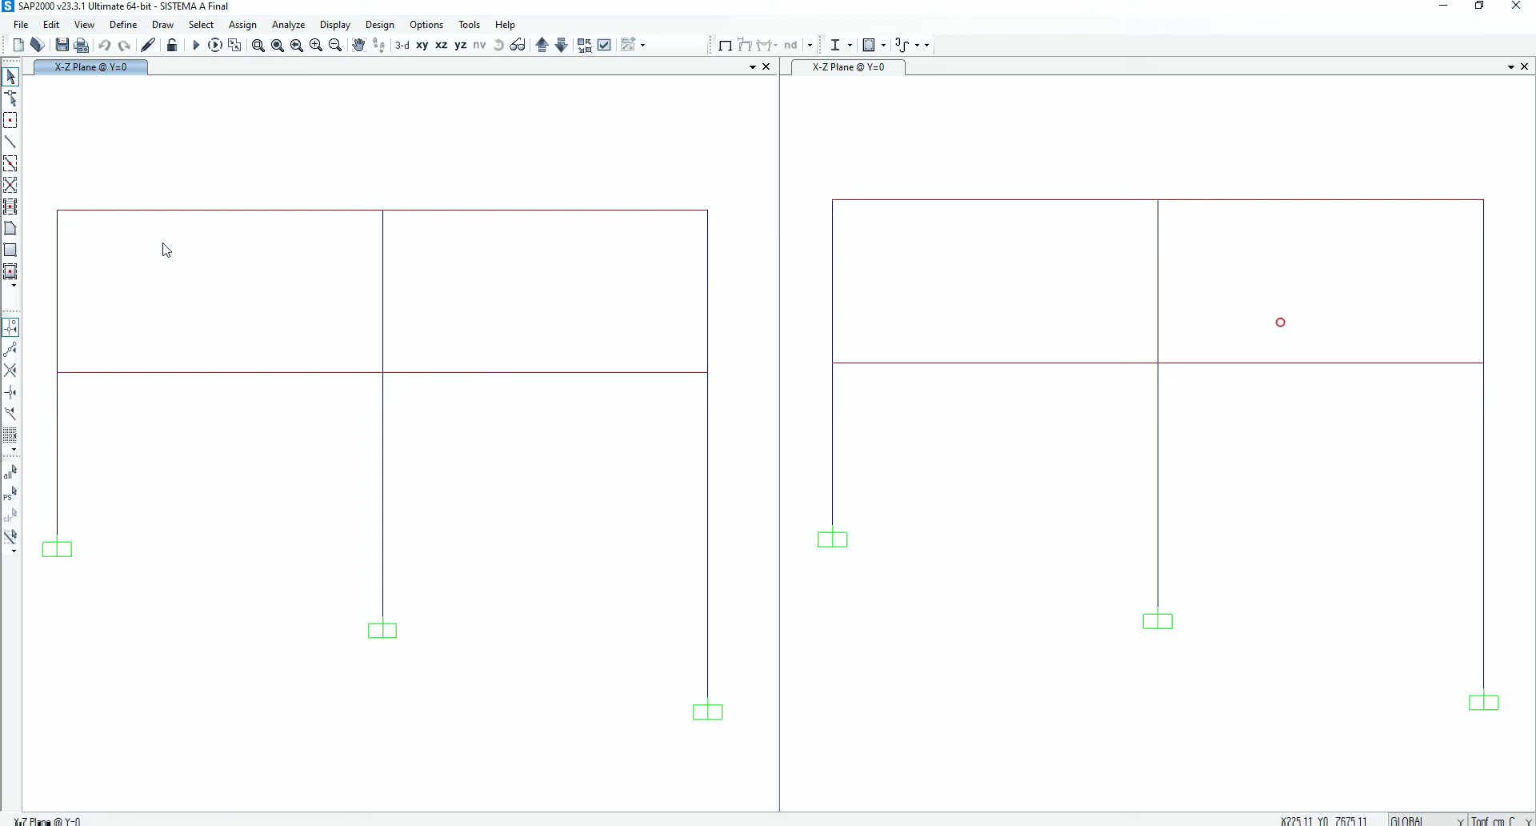
# Select the four exterior beam-column joints on both floor levels and open their joint mass assignment
pyautogui.click(57, 210)
pyautogui.click(57, 372)
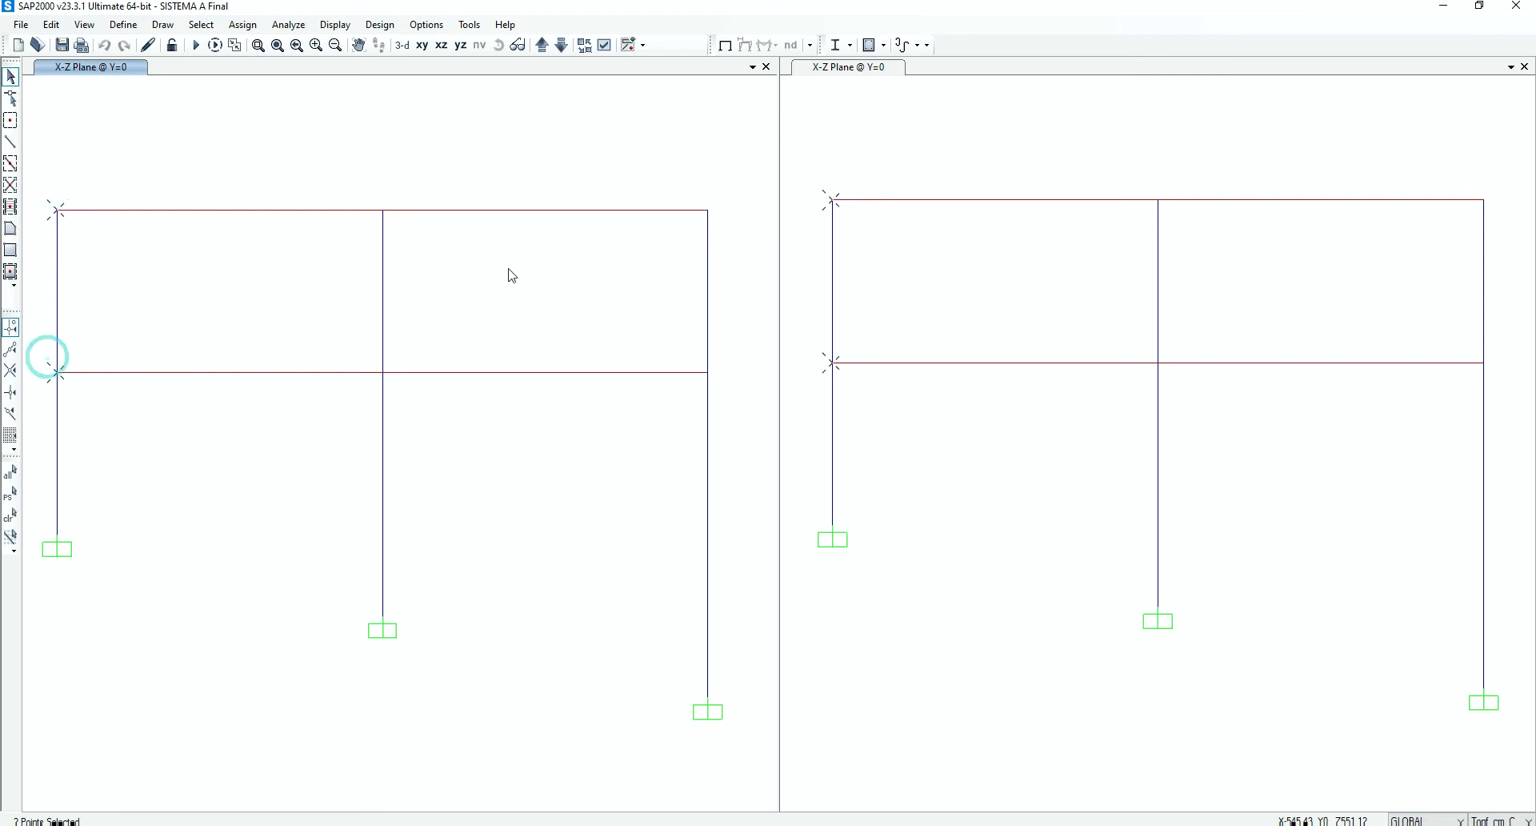
pyautogui.click(707, 209)
pyautogui.click(707, 372)
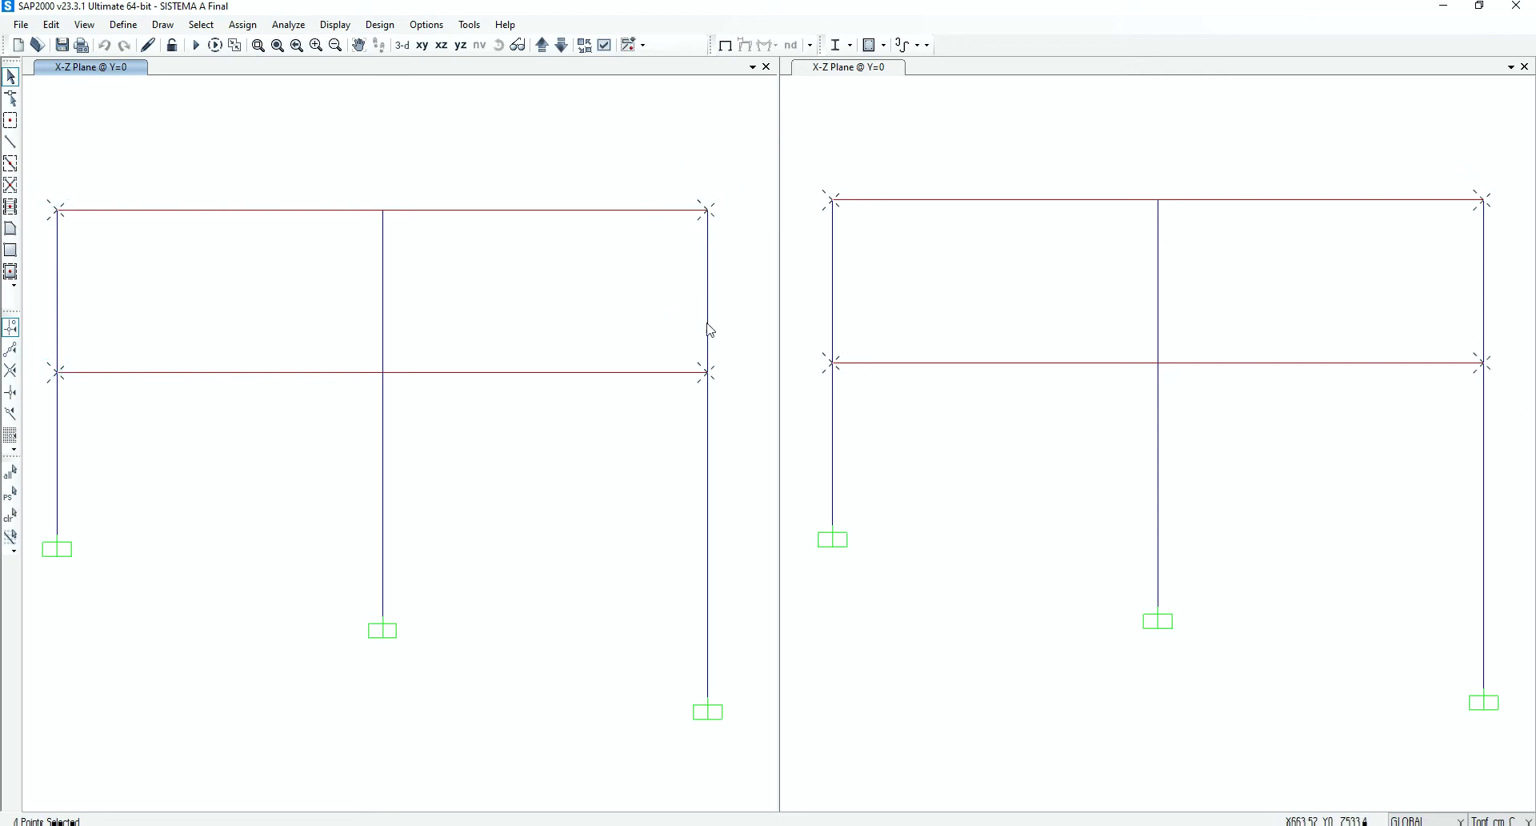
pyautogui.click(243, 24)
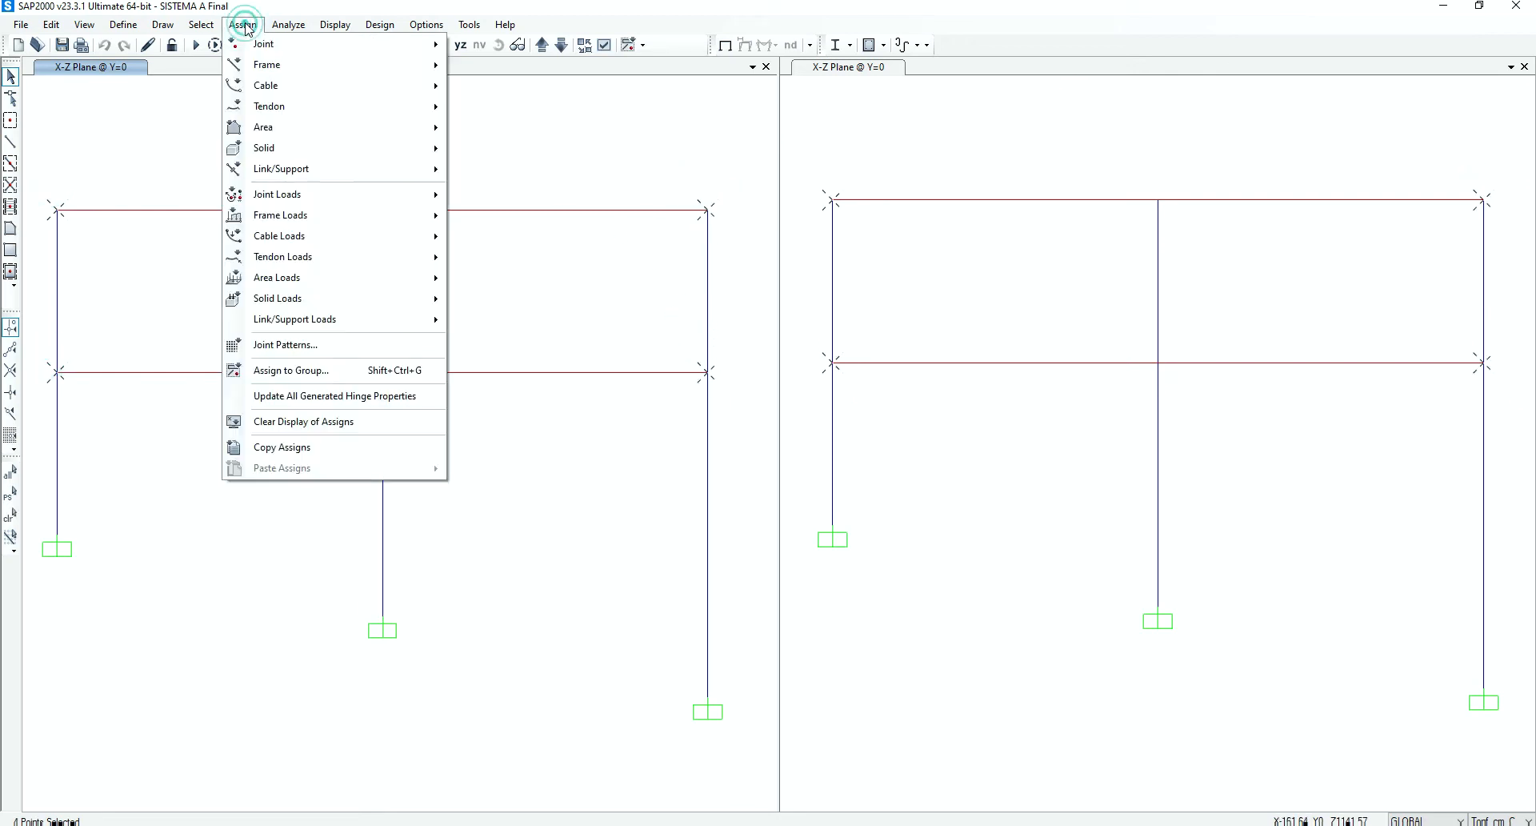
pyautogui.moveTo(261, 49)
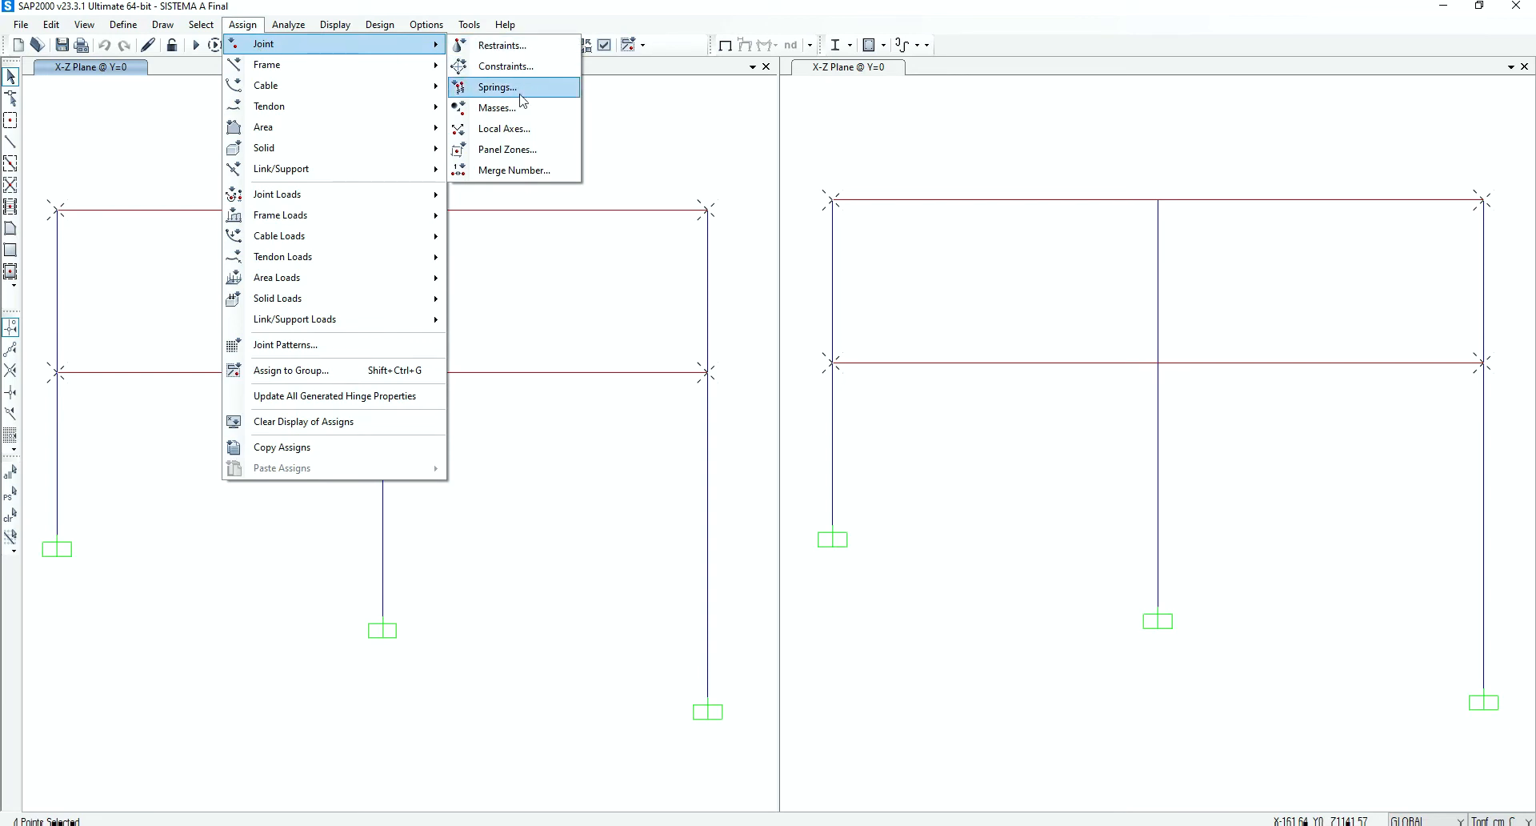
pyautogui.click(523, 115)
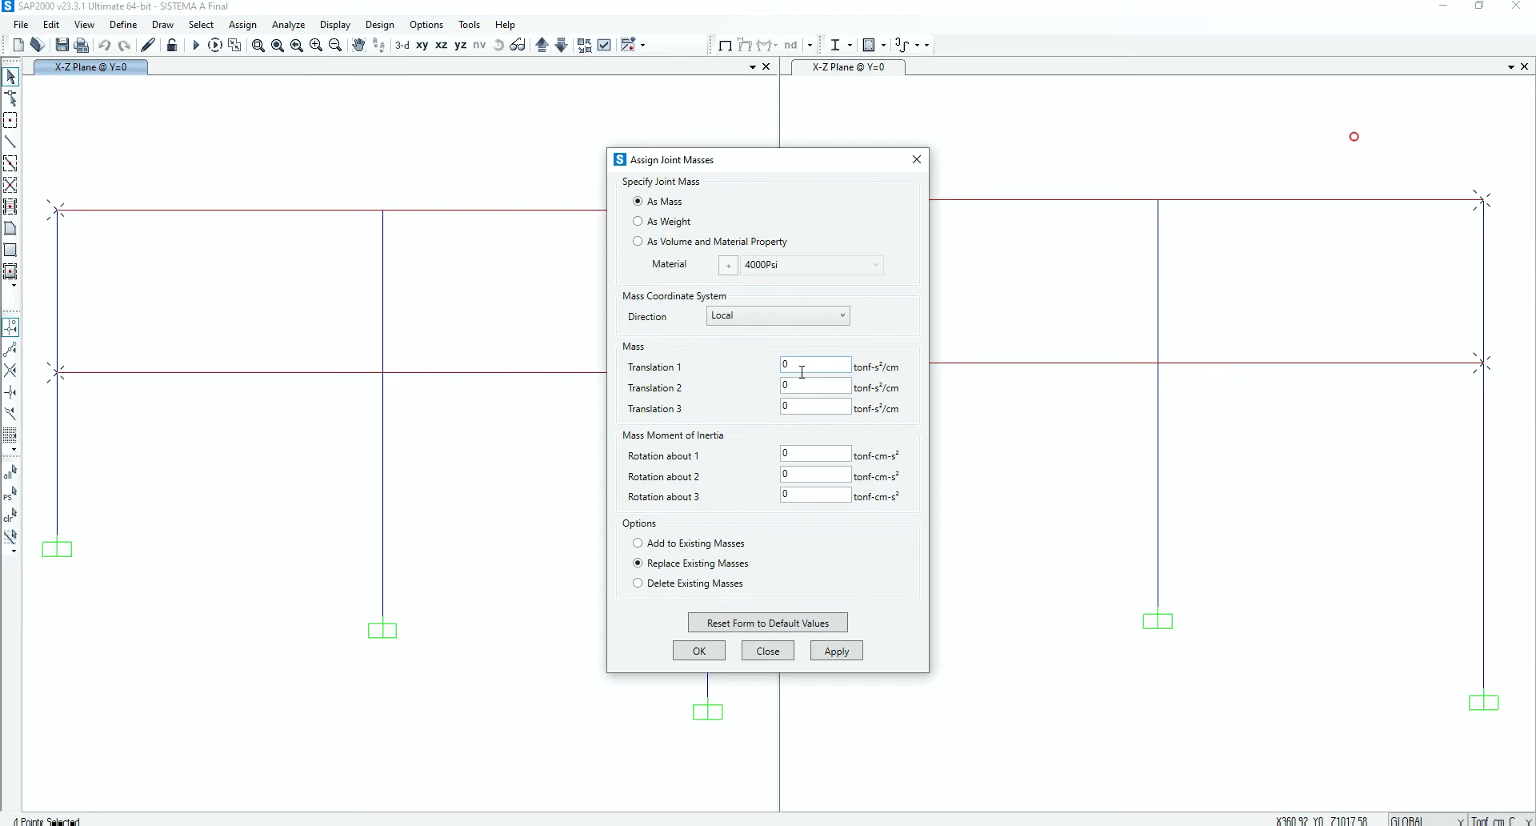
# Assign a mass of 0.011 tonf-s²/cm in translations 1, 2 and 3 to the four exterior joints
pyautogui.click(790, 367)
pyautogui.write('011')
pyautogui.moveTo(815, 363); pyautogui.dragTo(761, 370)
pyautogui.hotkey('ctrl', 'c')
pyautogui.doubleClick(806, 384)
pyautogui.hotkey('ctrl', 'v')
pyautogui.doubleClick(806, 407)
pyautogui.hotkey('ctrl', 'v')
pyautogui.moveTo(807, 169); pyautogui.dragTo(990, 175)
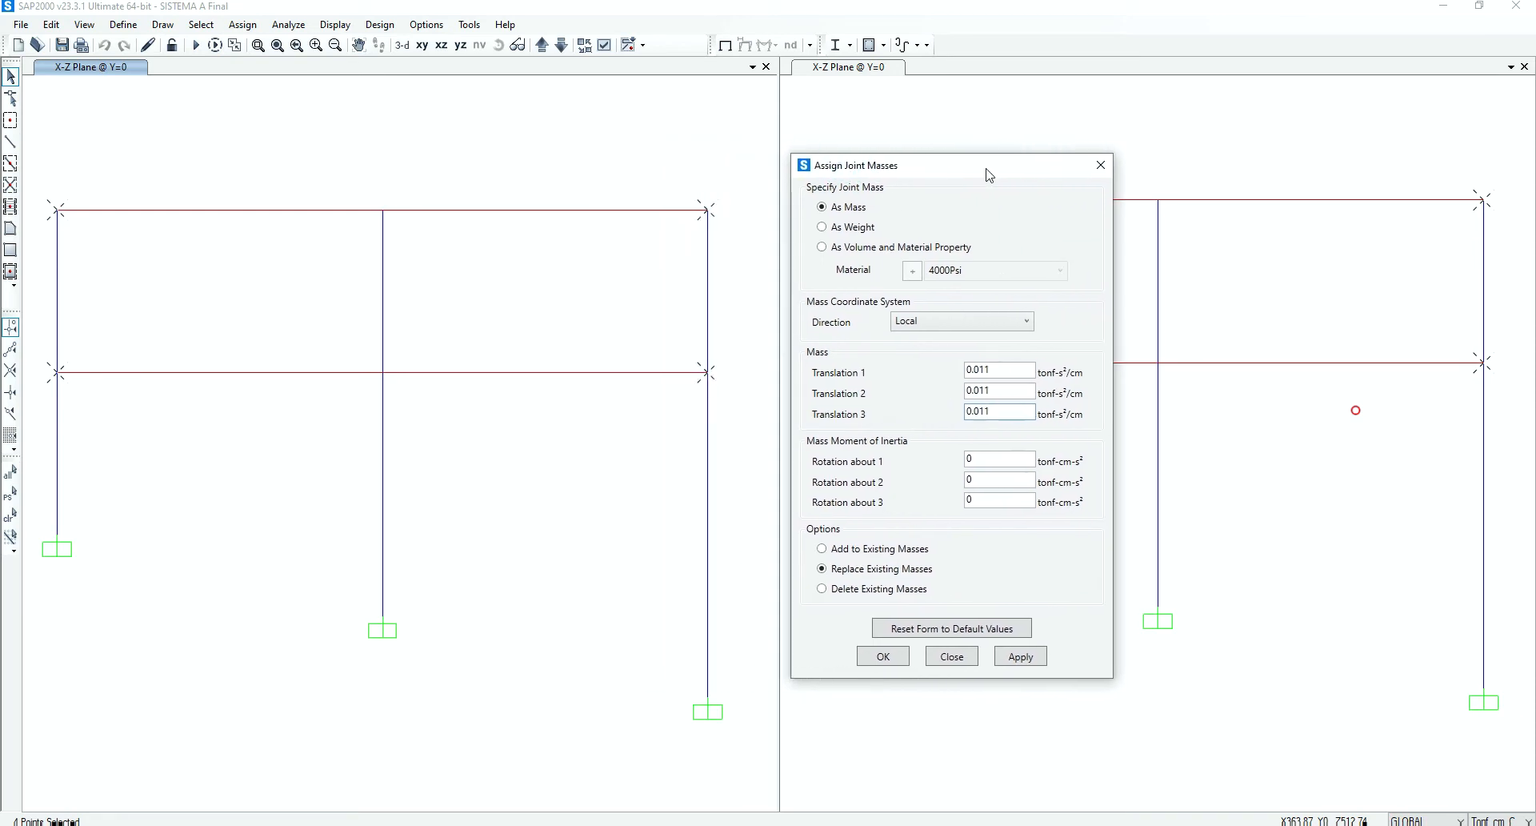
pyautogui.click(1018, 655)
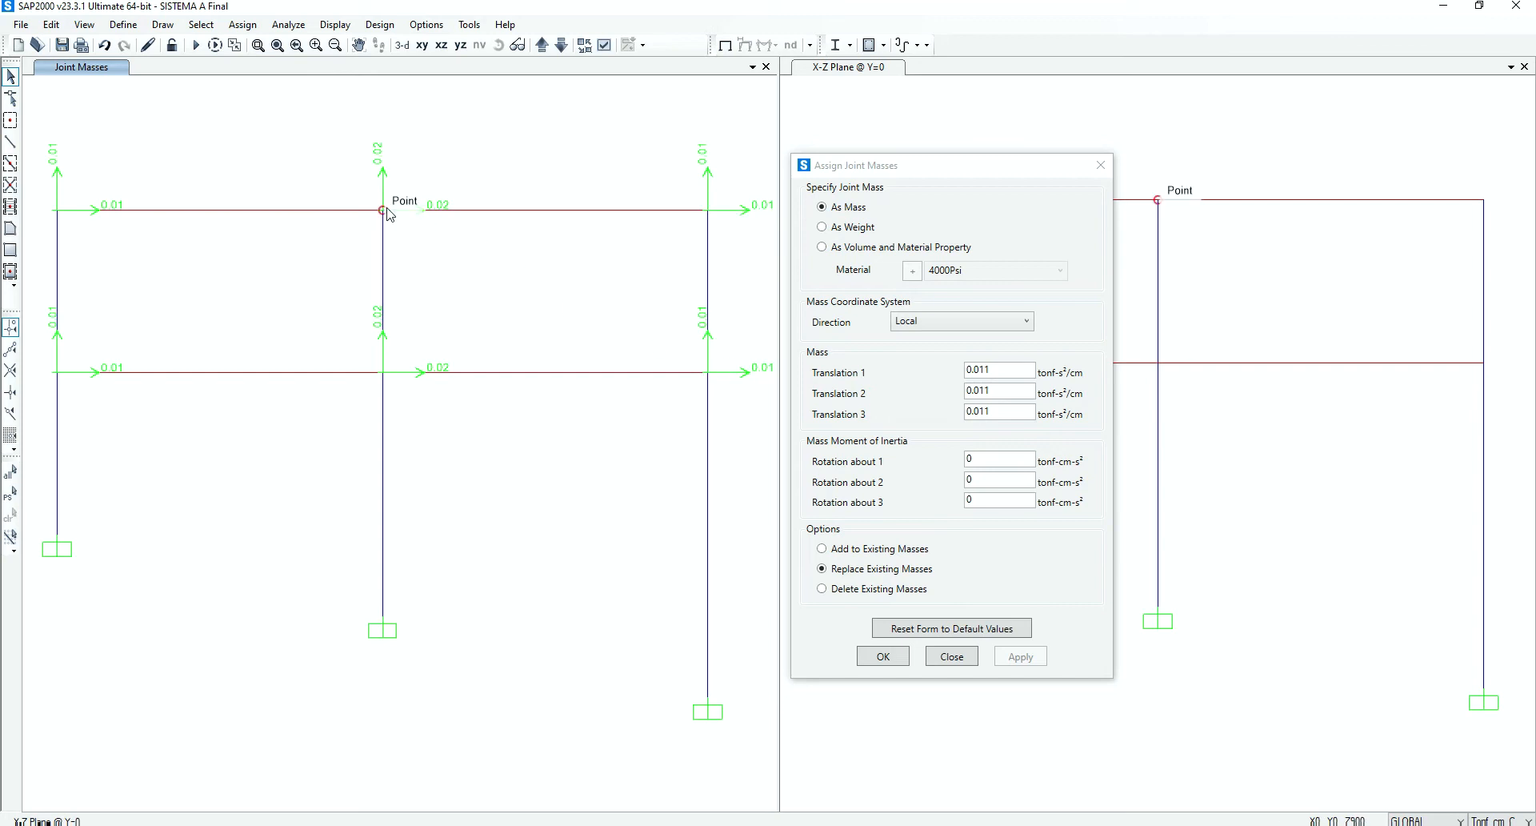
# Assign a mass of 0.022 tonf-s²/cm in translations 1, 2 and 3 to the two central-column floor joints
pyautogui.moveTo(353, 192); pyautogui.dragTo(395, 238)
pyautogui.moveTo(352, 332); pyautogui.dragTo(408, 404)
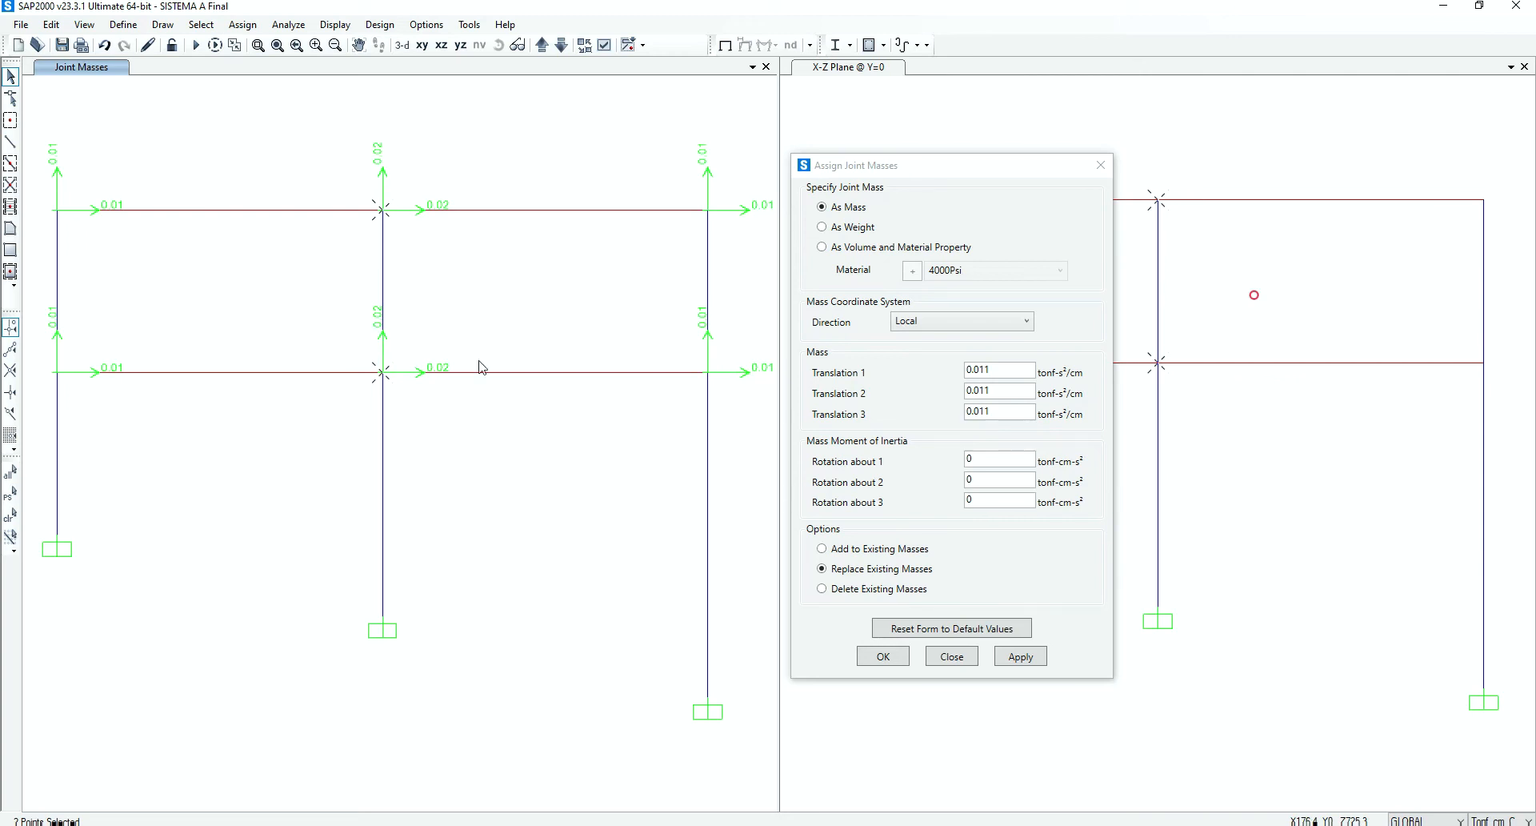
pyautogui.click(1000, 369)
pyautogui.write('*2')
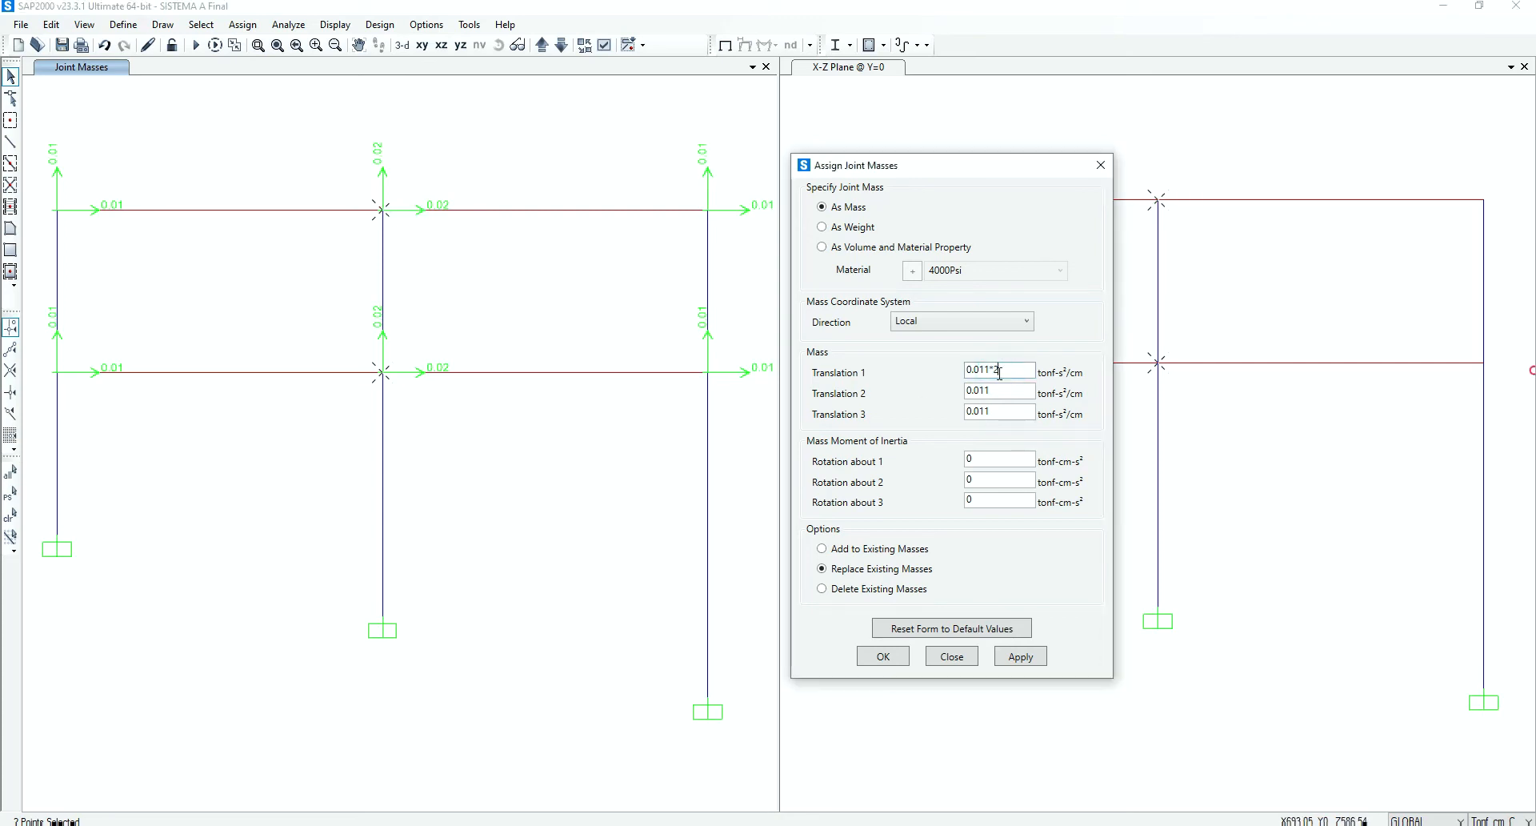
pyautogui.click(1001, 392)
pyautogui.write('*2')
pyautogui.click(1018, 412)
pyautogui.write('*2')
pyautogui.click(1015, 391)
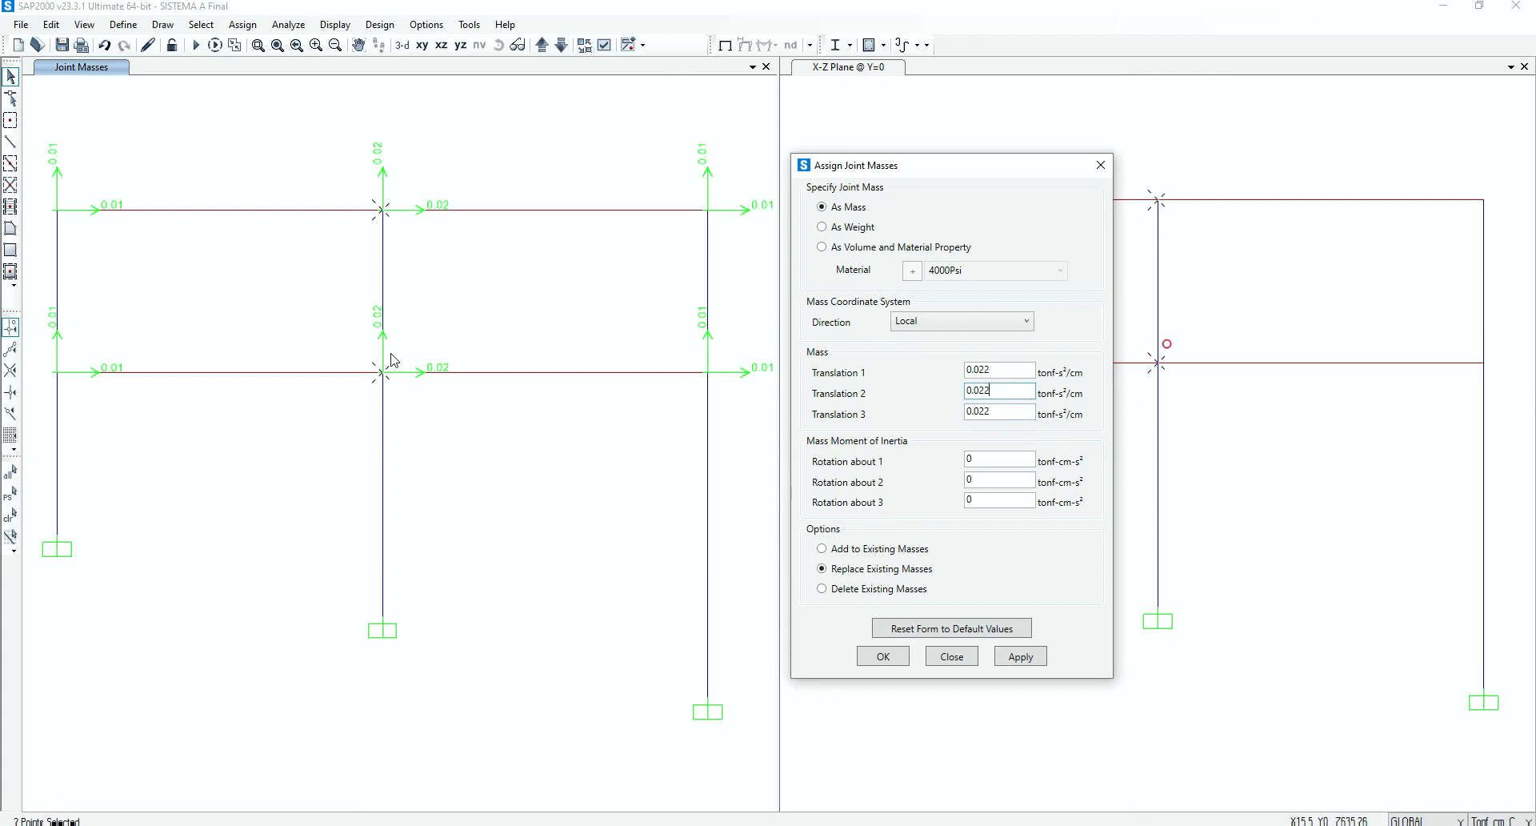
pyautogui.click(1032, 656)
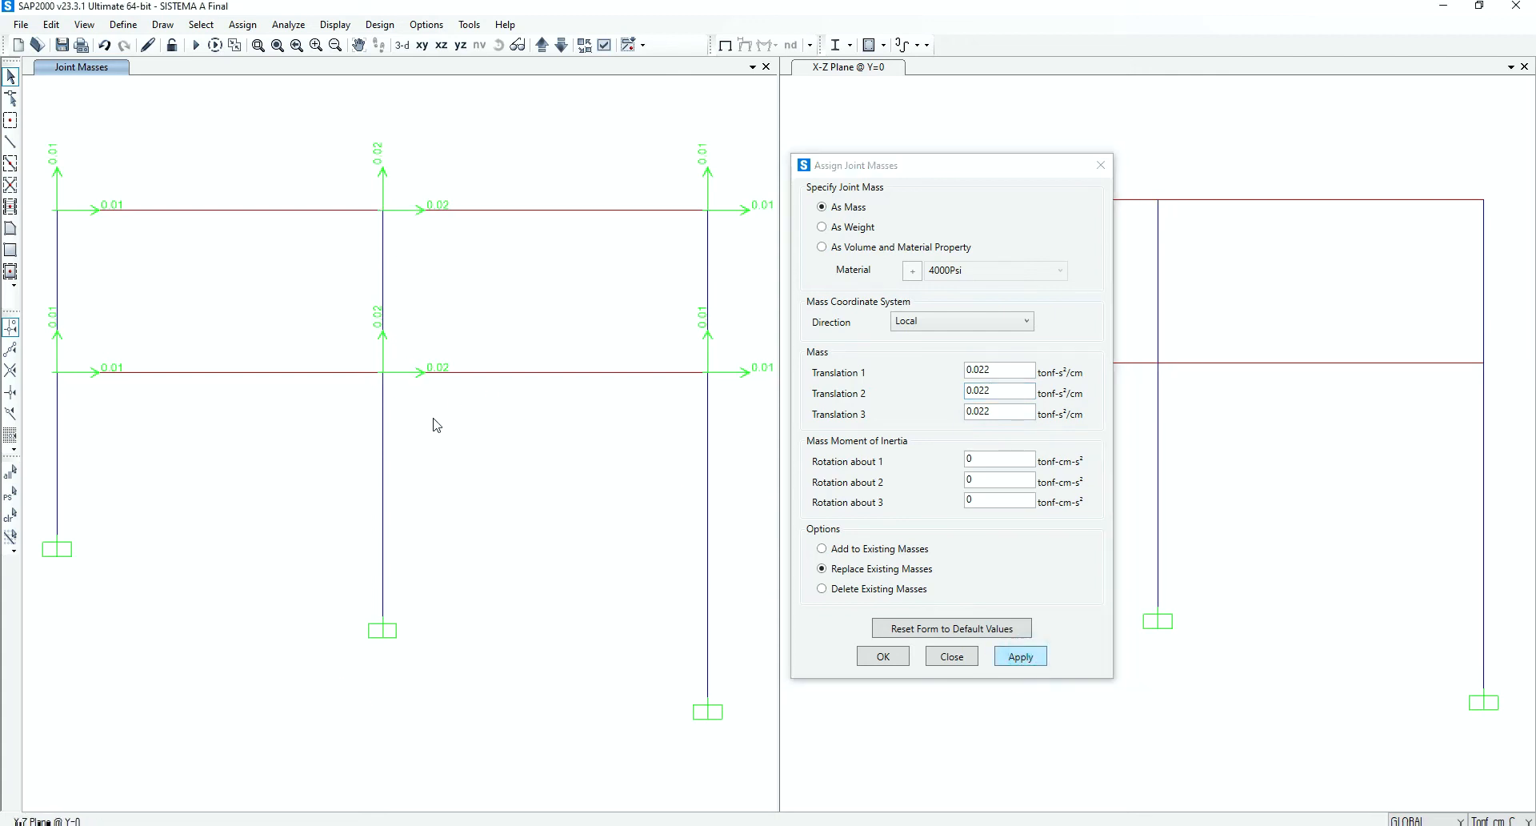
pyautogui.click(879, 658)
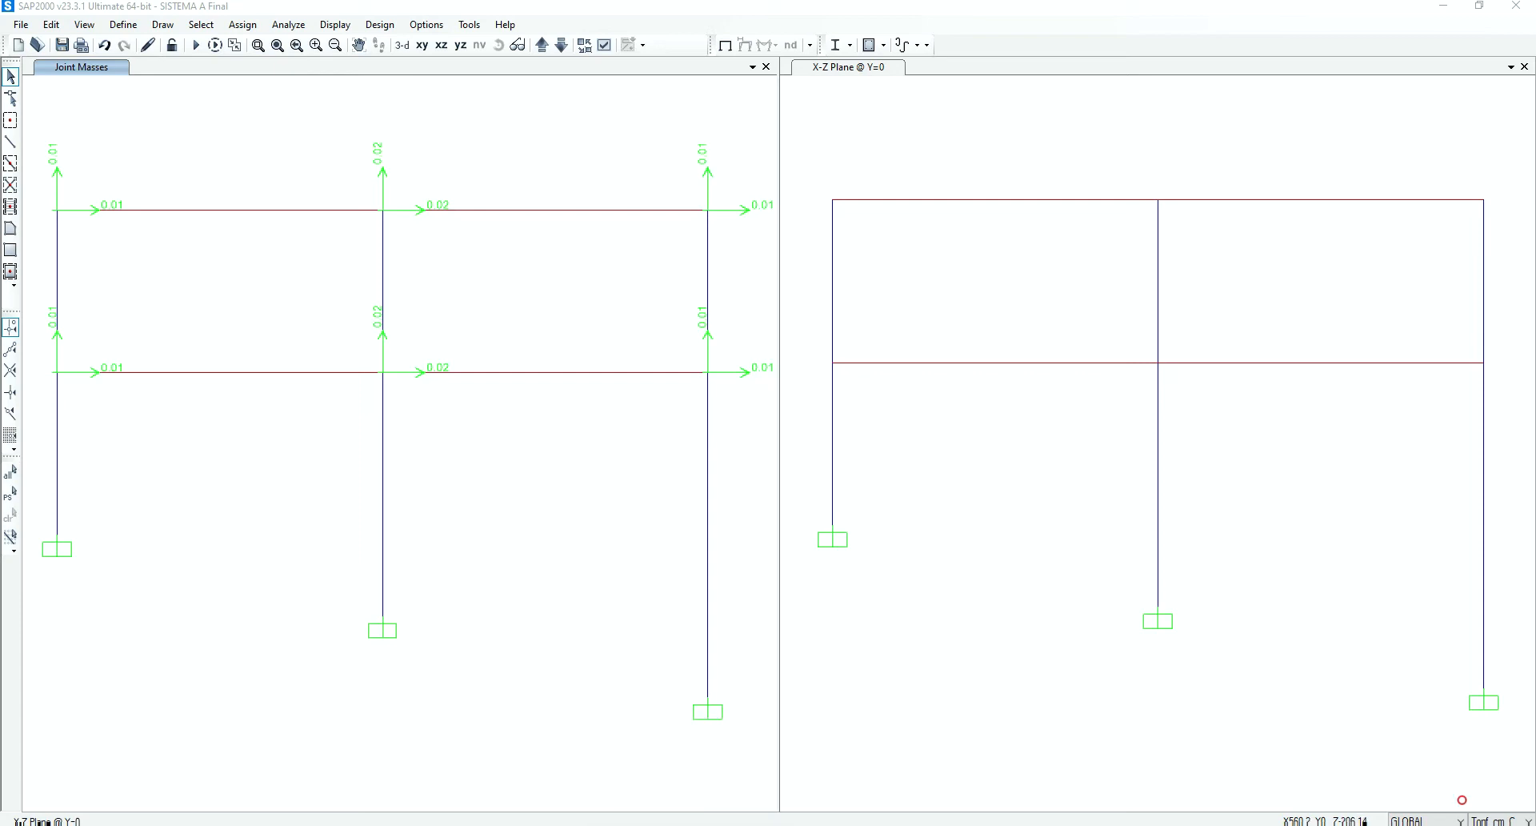
# View the elcentro.txt record in Notepad, and open the time history function definitions back in SAP2000
pyautogui.click(704, 825)
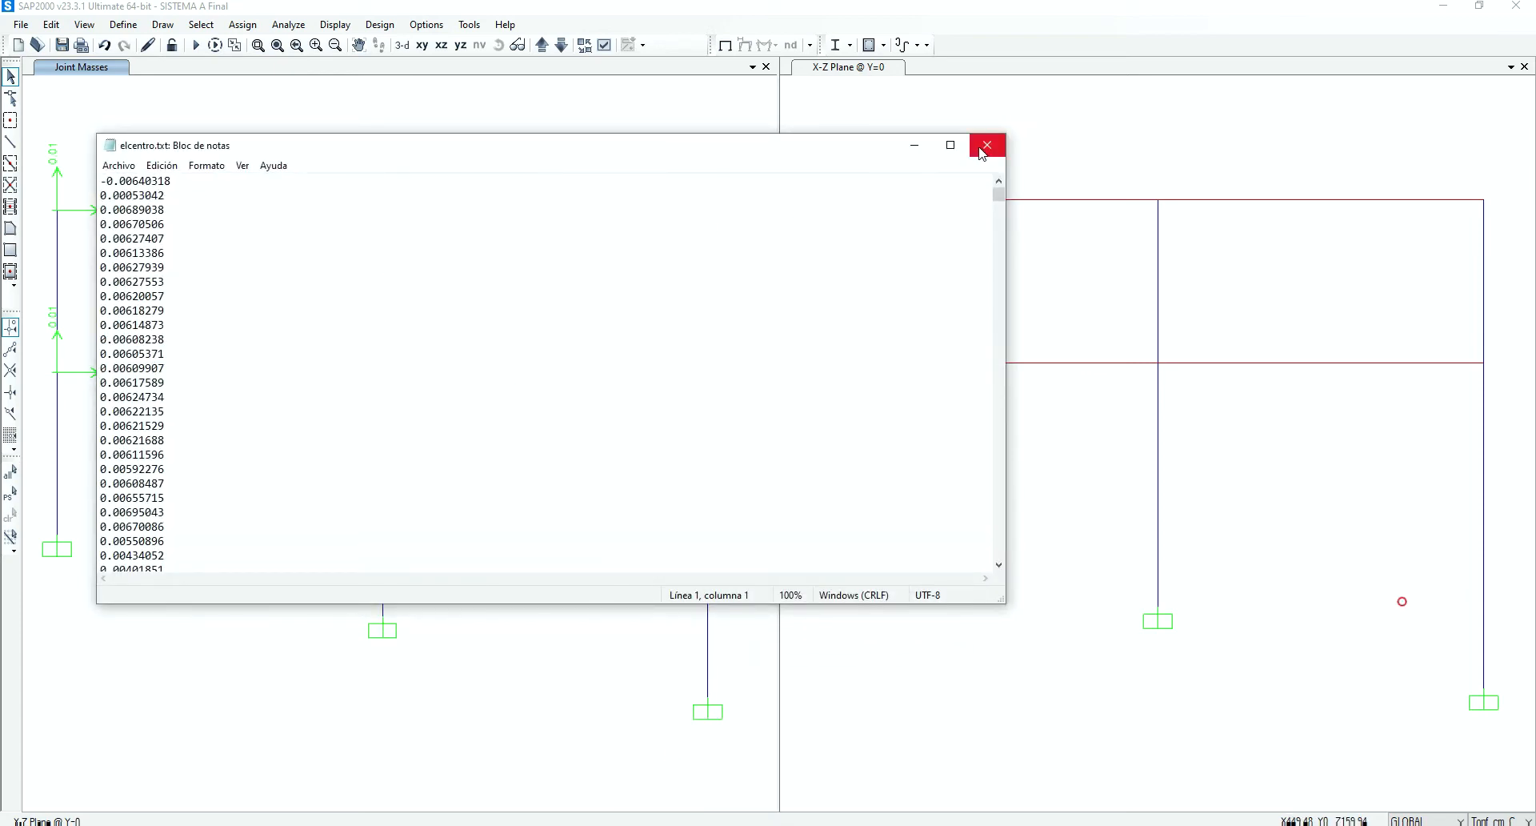
pyautogui.click(915, 145)
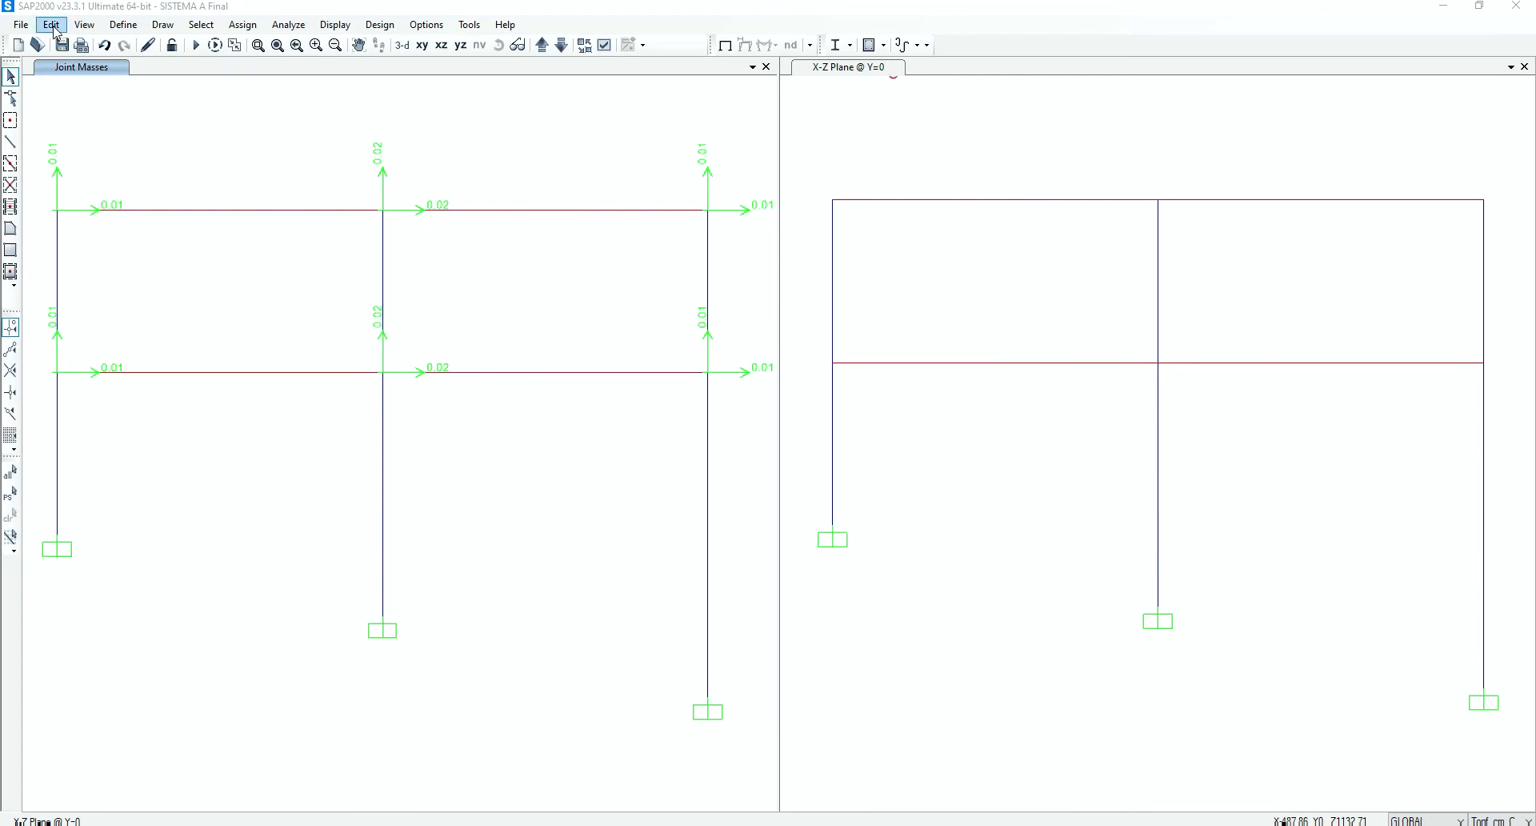
pyautogui.click(120, 25)
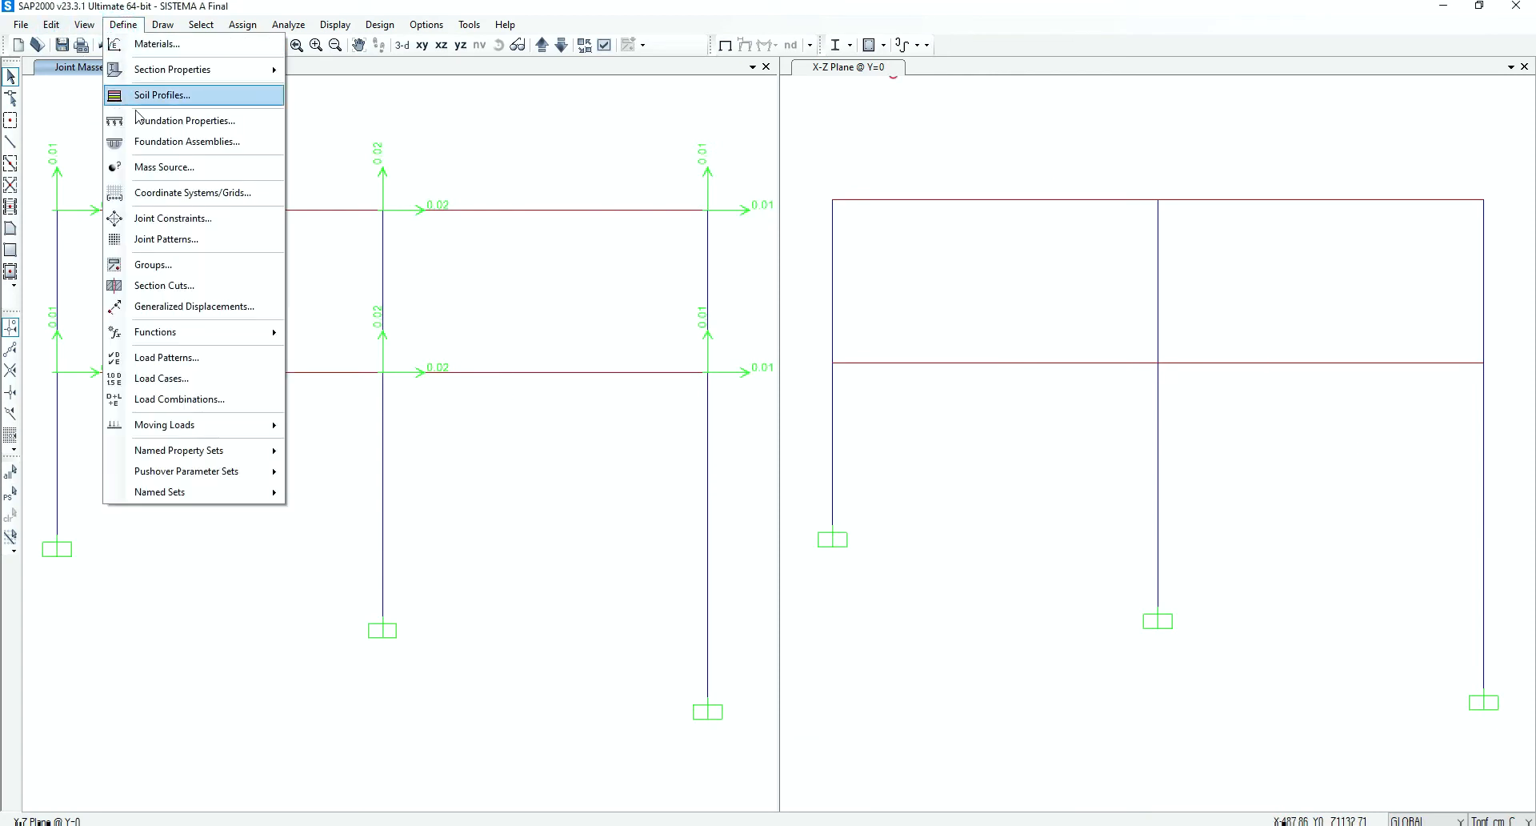
pyautogui.moveTo(180, 334)
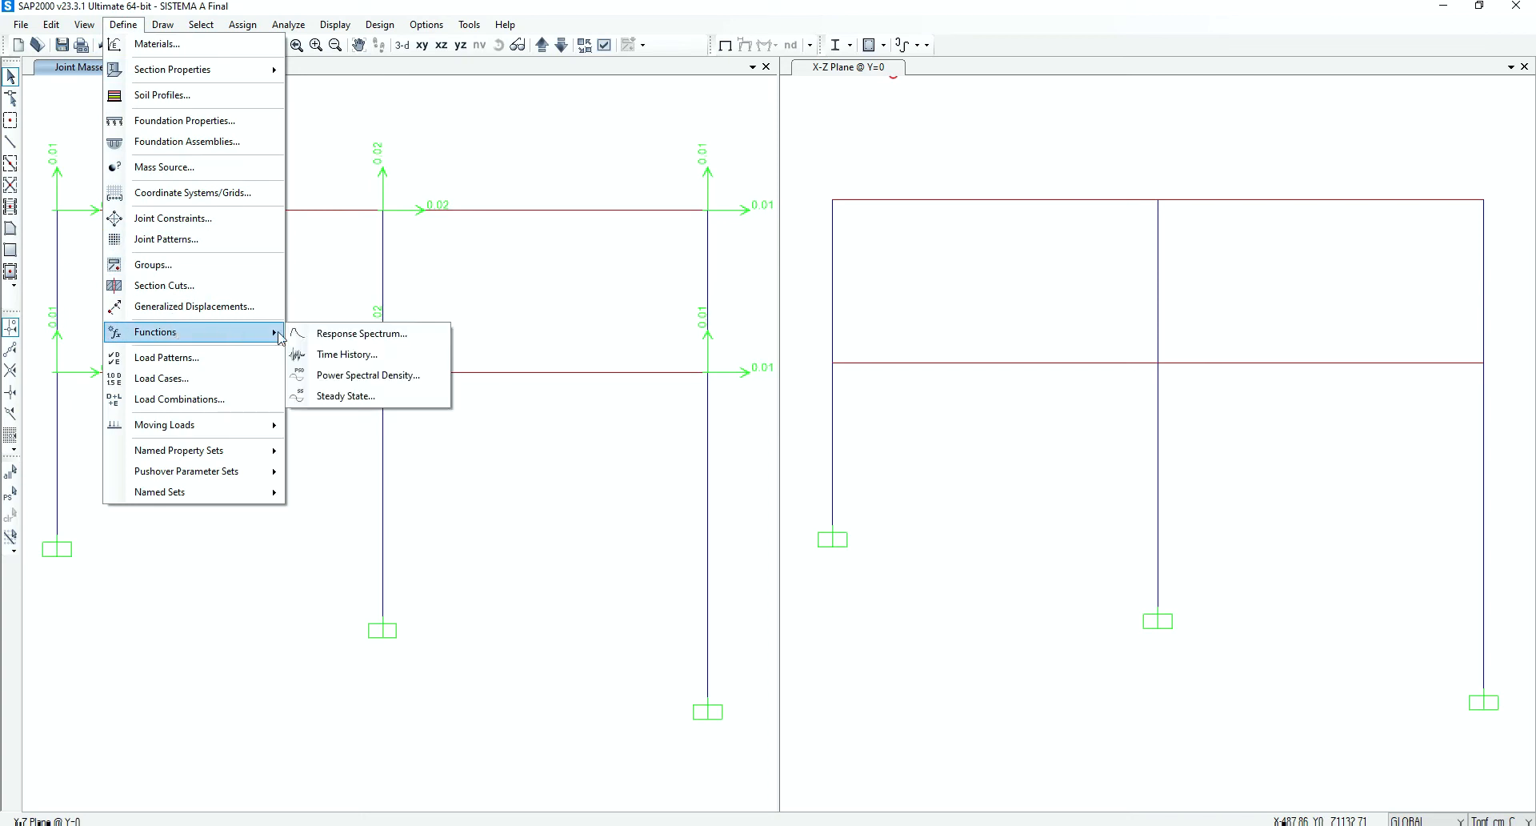
pyautogui.click(350, 363)
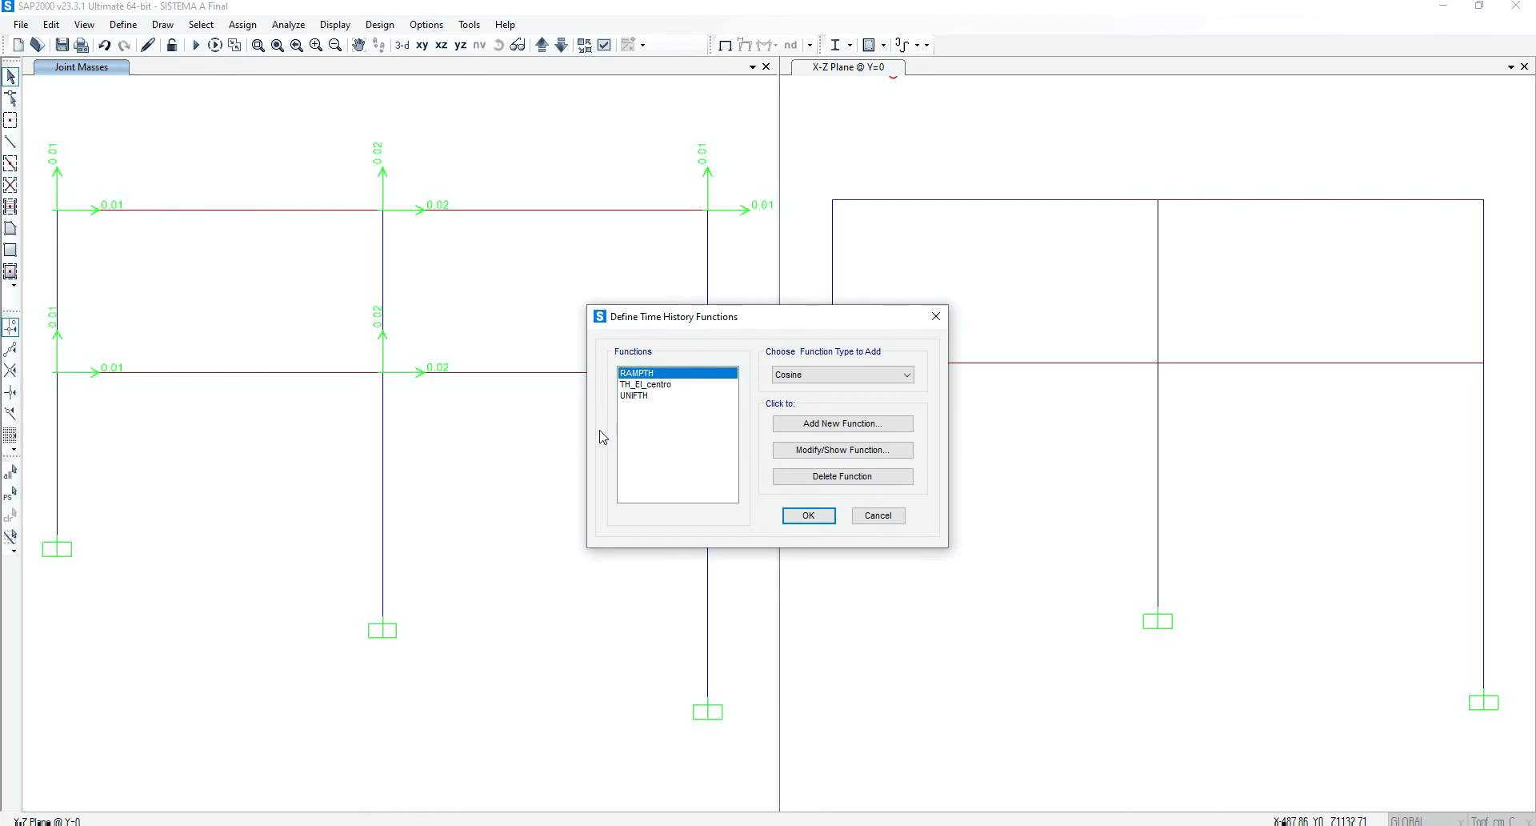
pyautogui.click(656, 385)
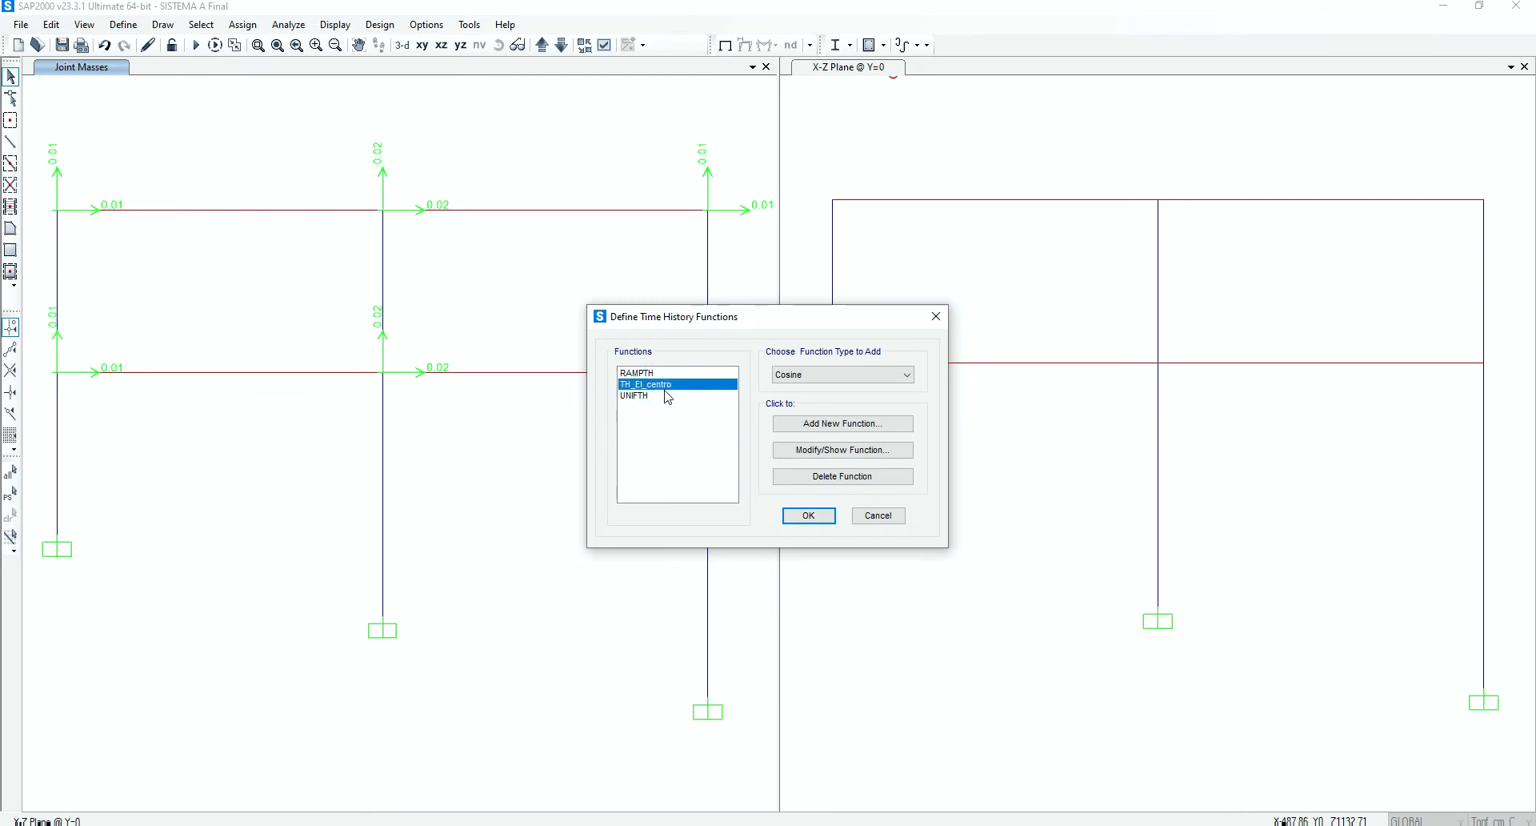
pyautogui.click(816, 382)
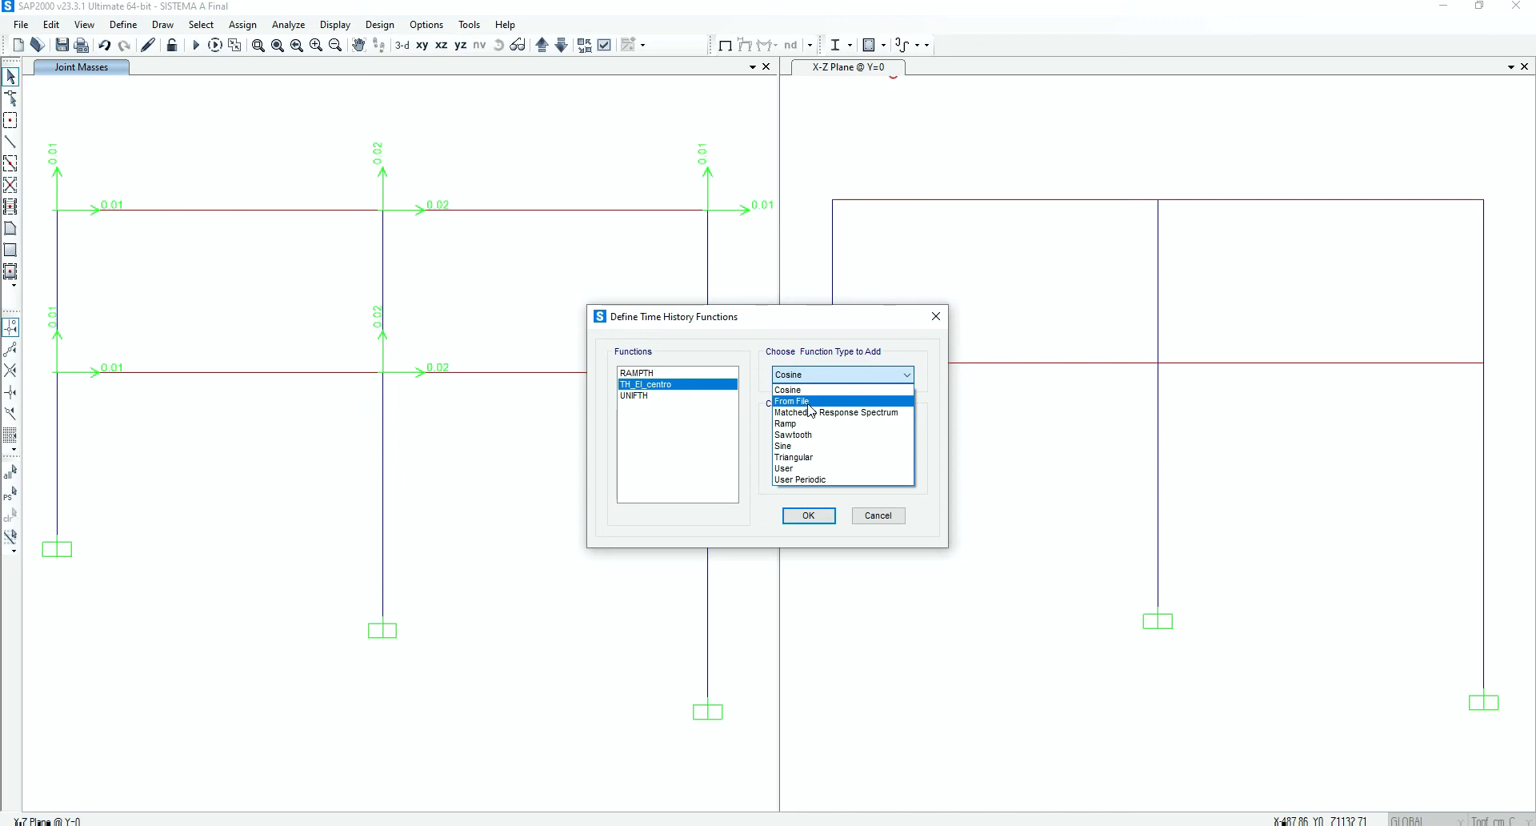
pyautogui.click(811, 402)
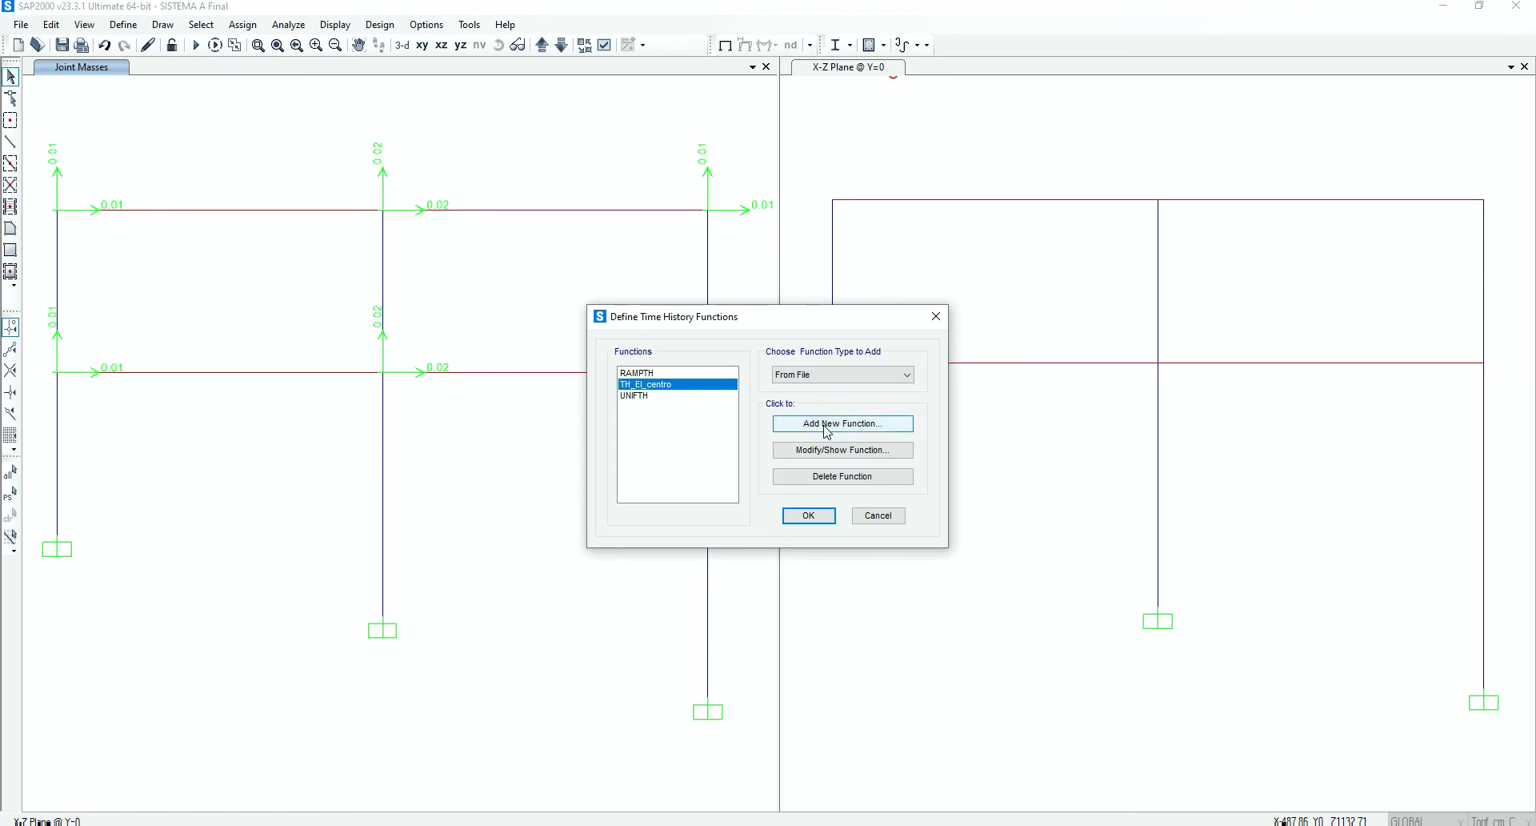
pyautogui.click(827, 430)
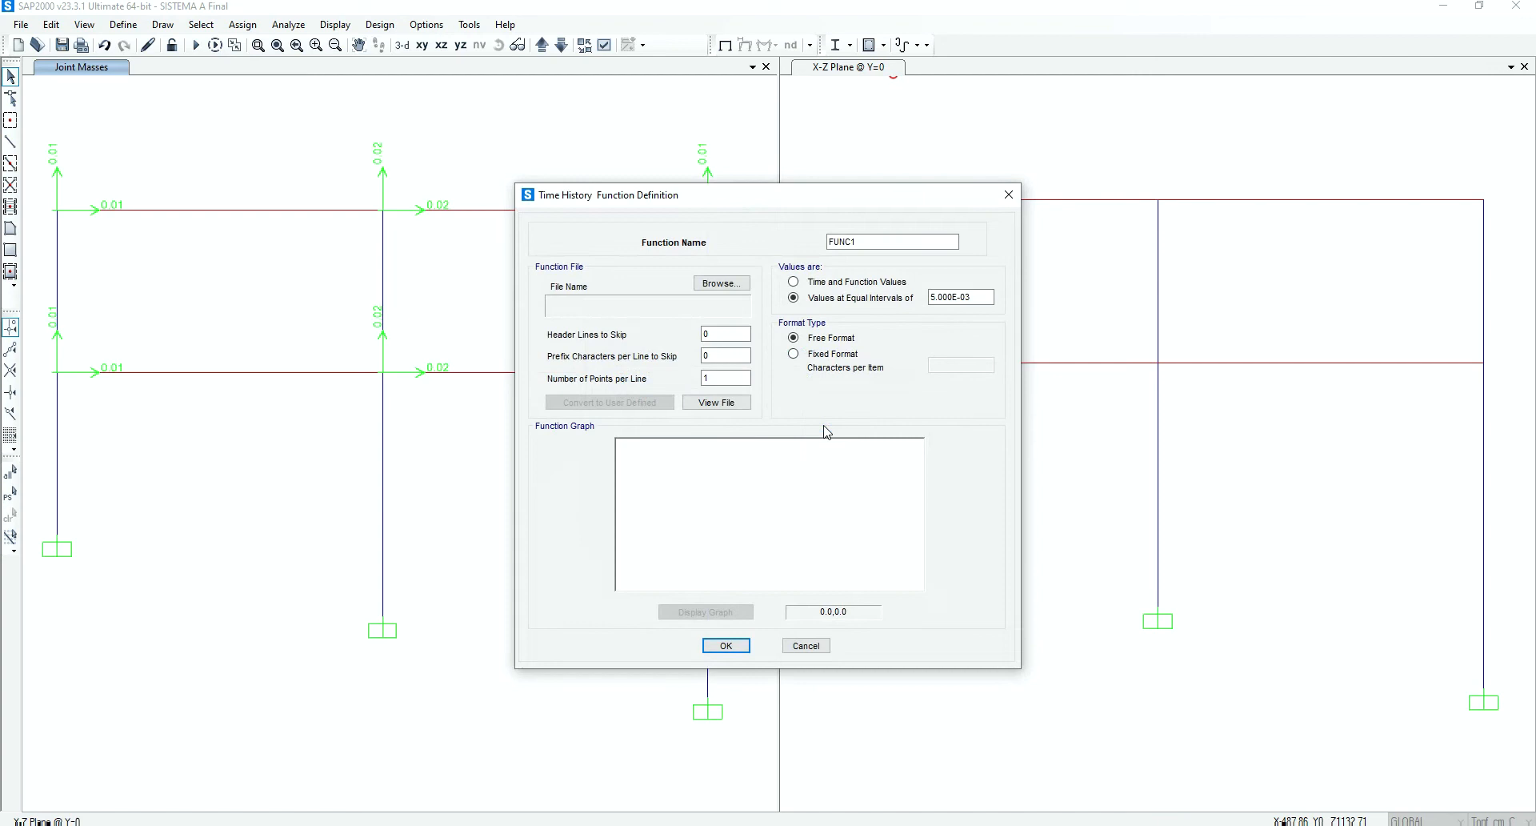
pyautogui.click(721, 283)
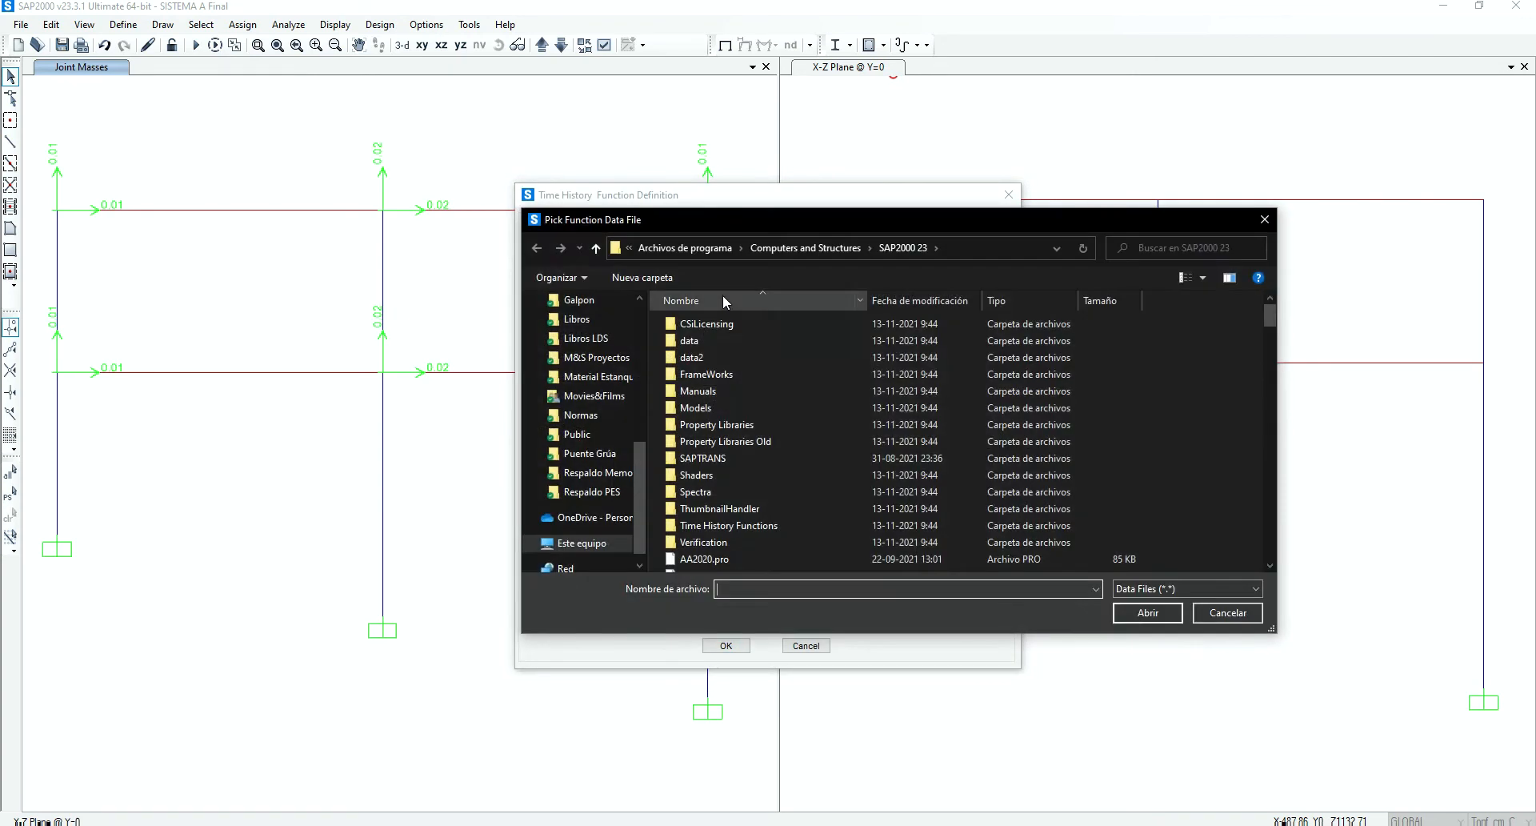
pyautogui.click(1227, 612)
pyautogui.click(806, 644)
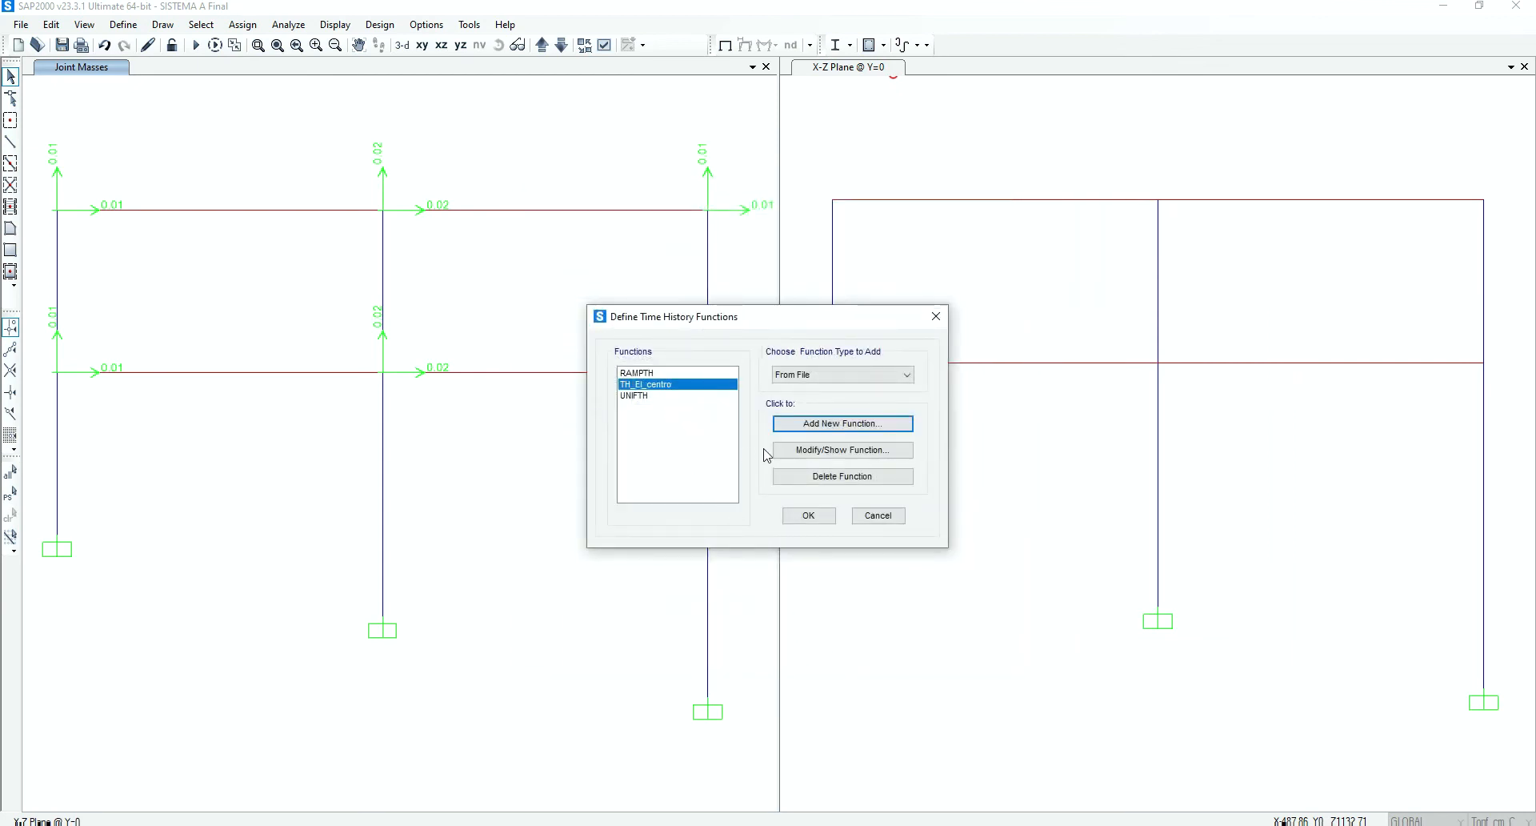
# Open the existing TH_El_centro function definition and examine its equal time interval and number of points per line
pyautogui.click(806, 449)
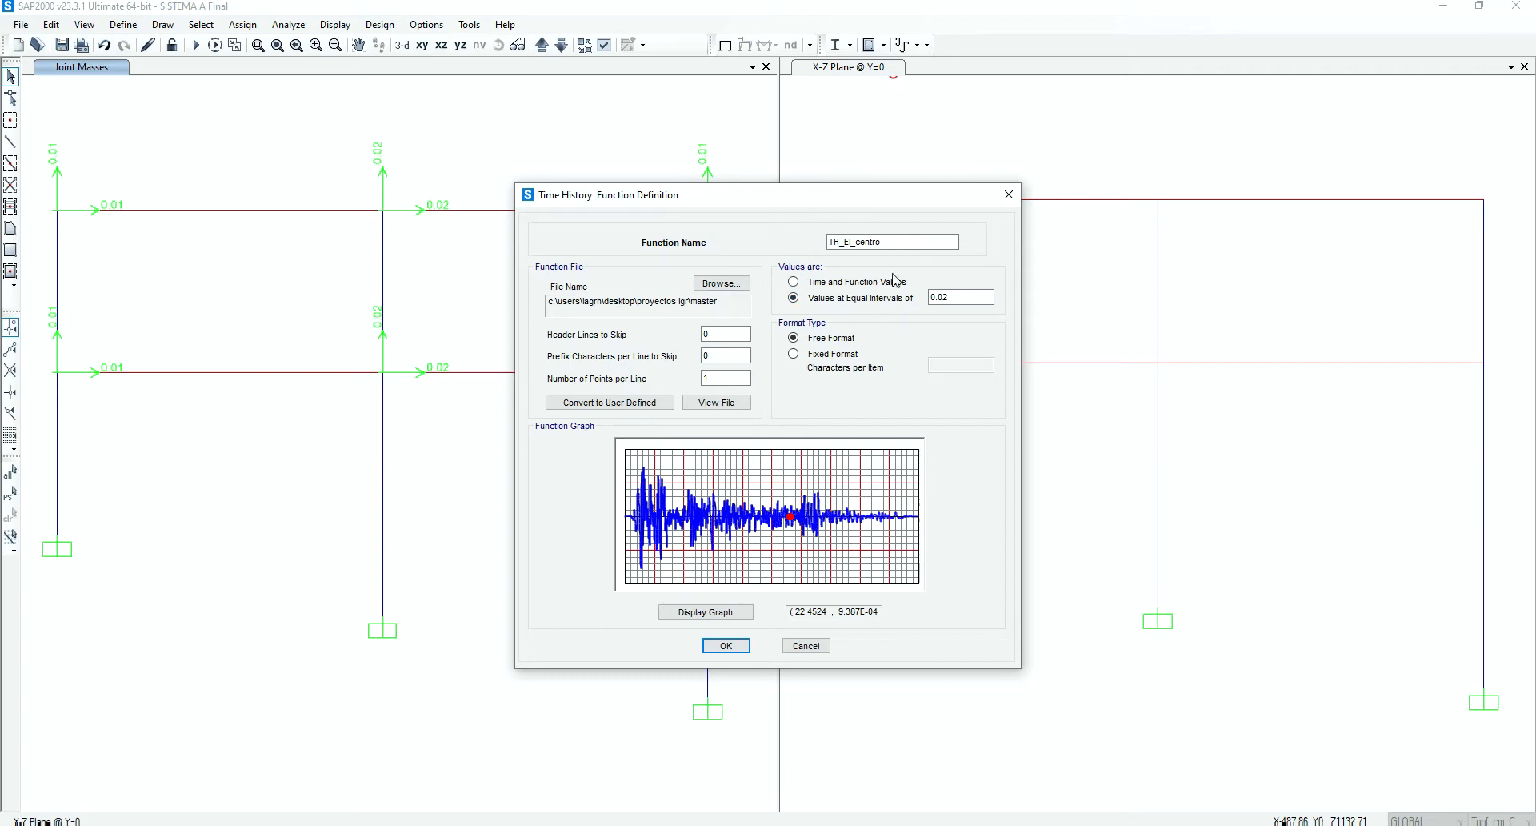
pyautogui.click(956, 297)
pyautogui.doubleClick(956, 297)
pyautogui.click(956, 298)
pyautogui.click(719, 379)
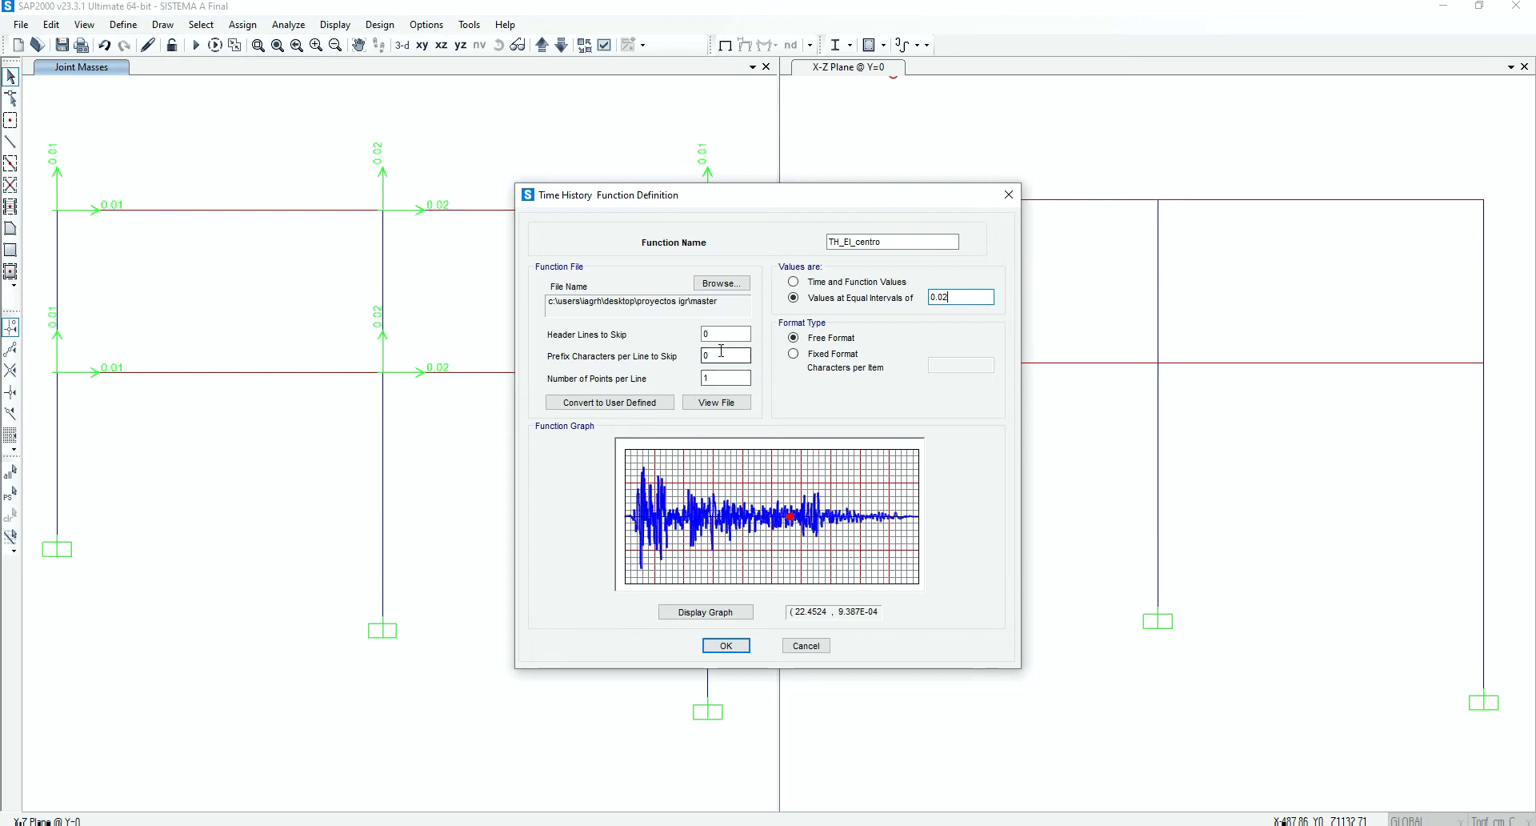
pyautogui.moveTo(721, 378); pyautogui.dragTo(696, 378)
pyautogui.click(736, 380)
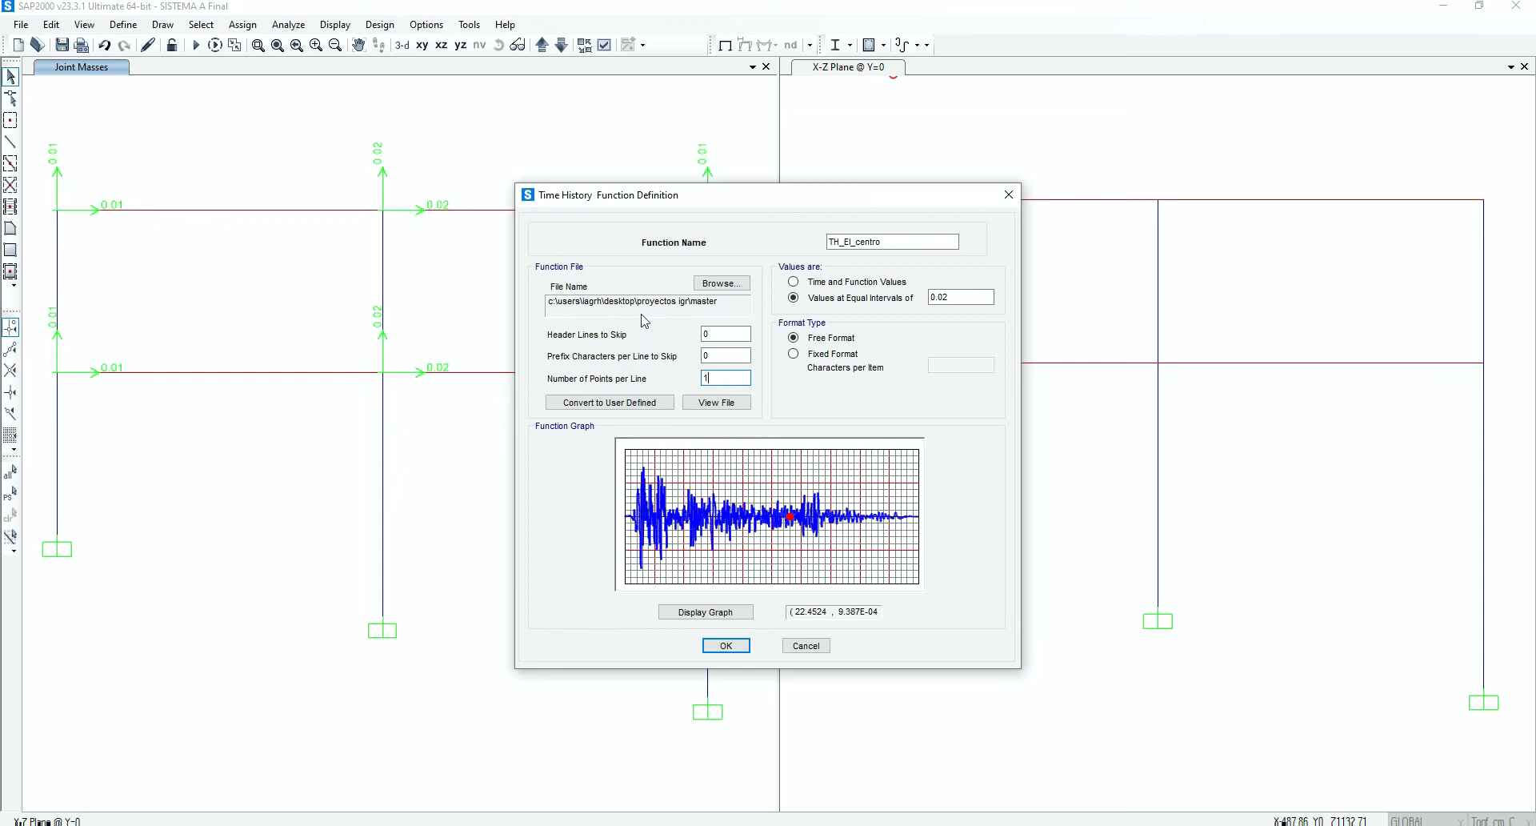
pyautogui.moveTo(957, 296); pyautogui.dragTo(920, 296)
pyautogui.click(956, 298)
# Inspect the early acceleration peak in the El Centro function graph up close, restore the full graph and accept the function definitions
pyautogui.moveTo(679, 479); pyautogui.dragTo(628, 459)
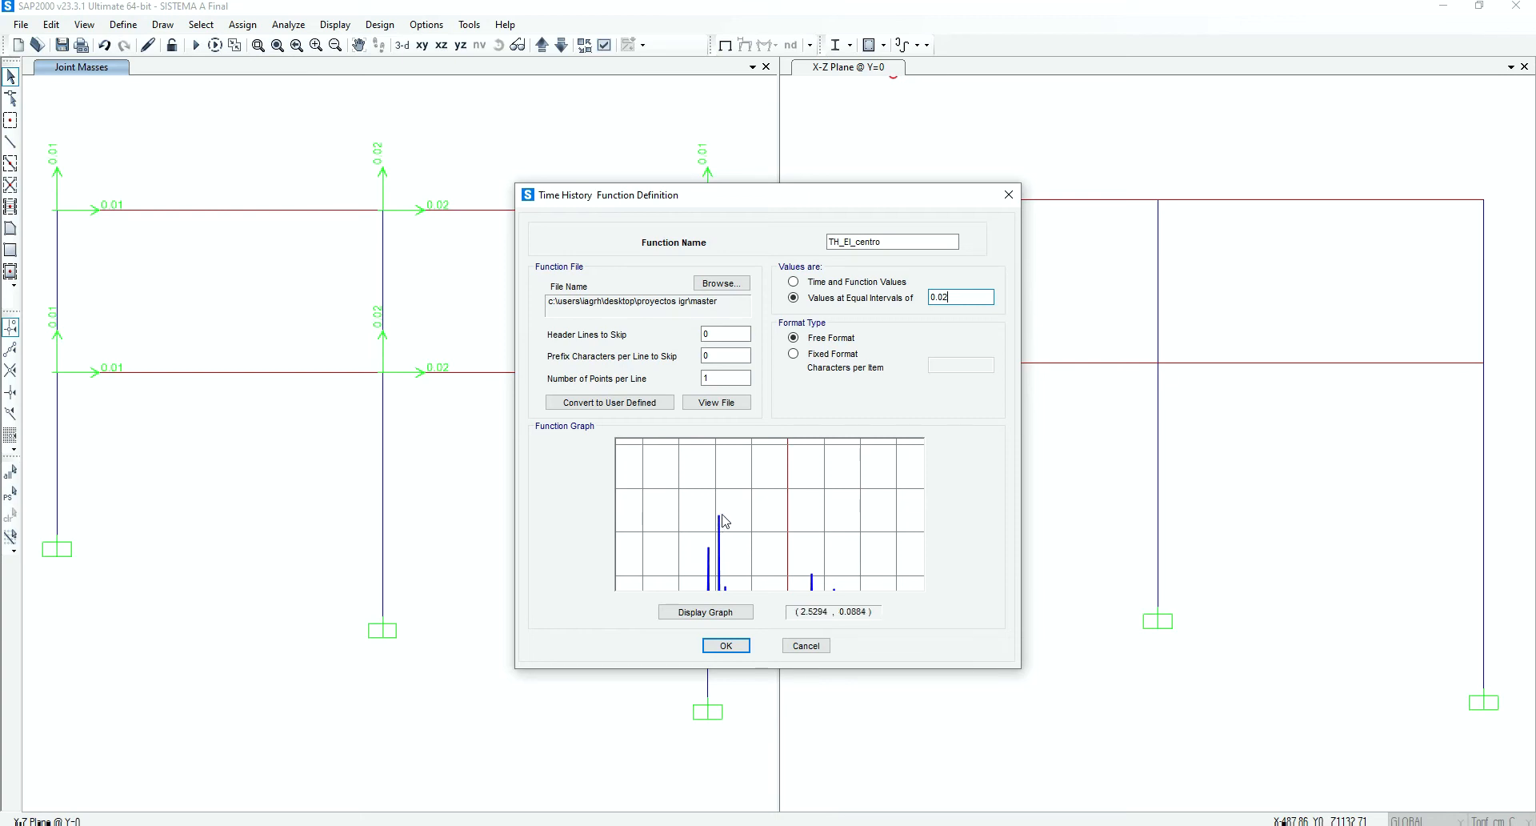
pyautogui.moveTo(739, 529); pyautogui.dragTo(702, 503)
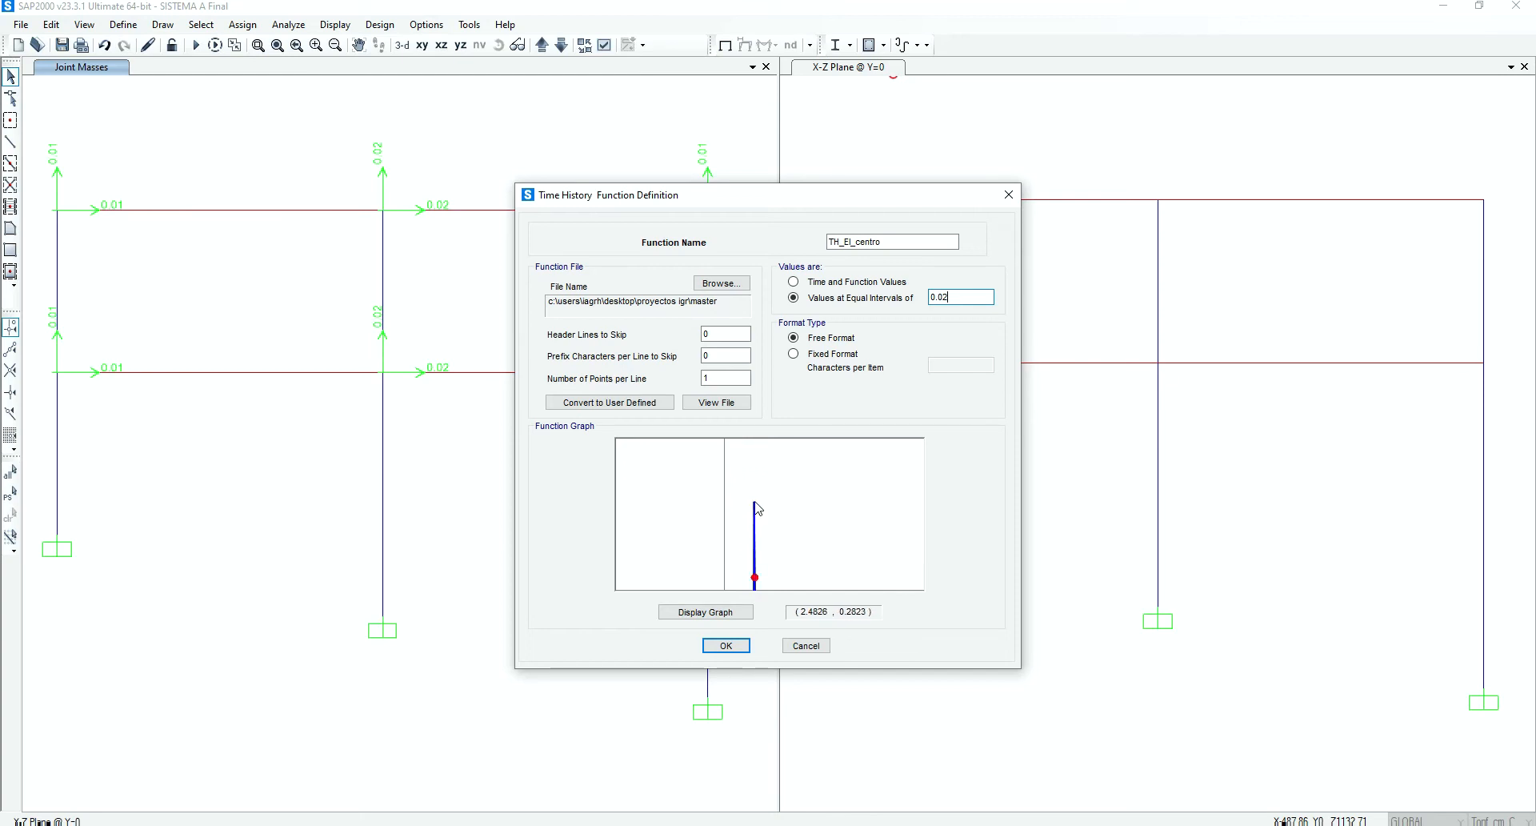
pyautogui.moveTo(769, 512); pyautogui.dragTo(633, 452)
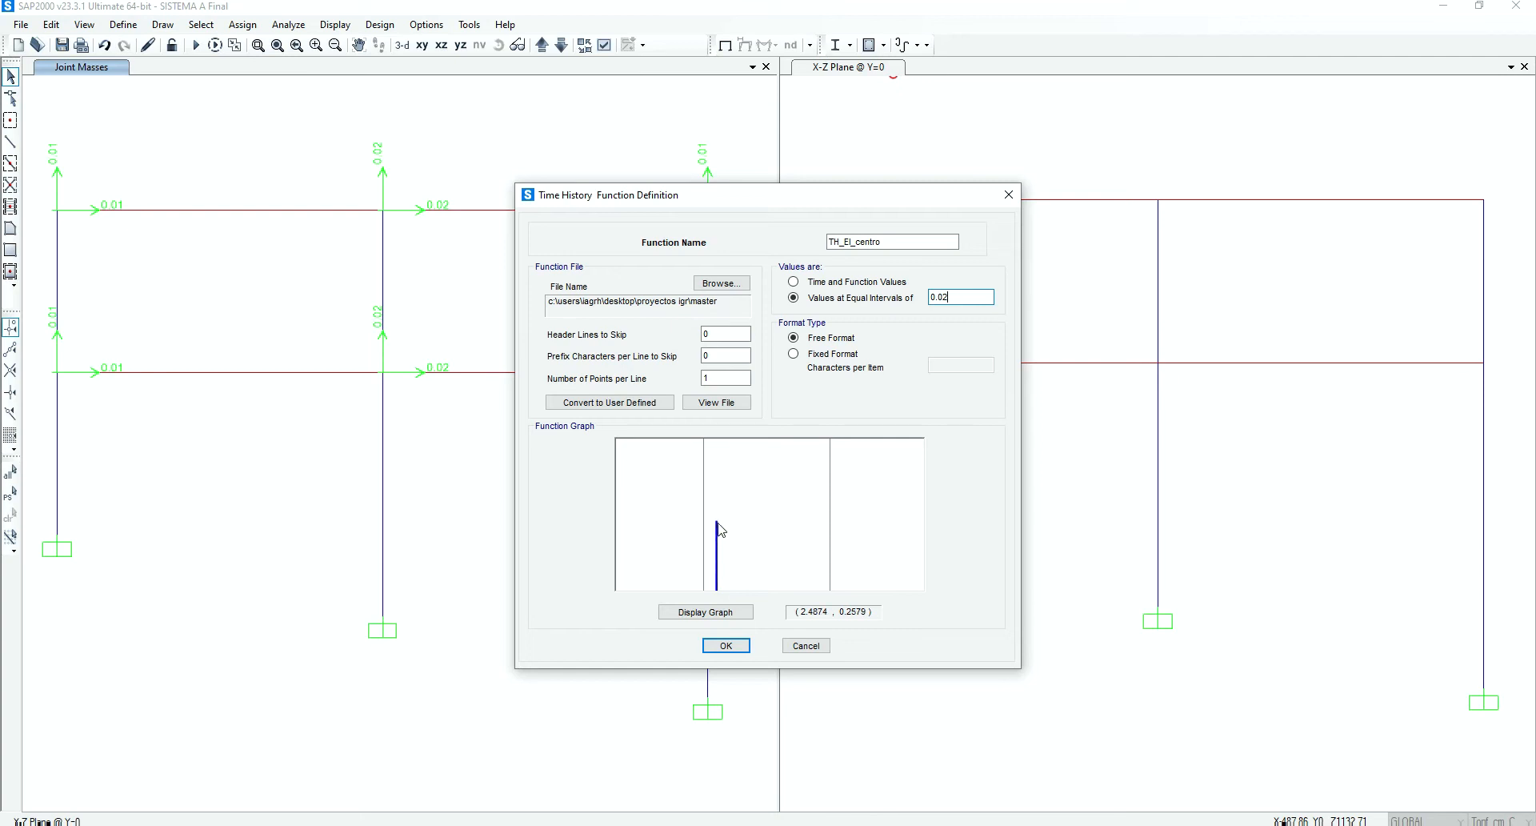
pyautogui.rightClick(772, 520)
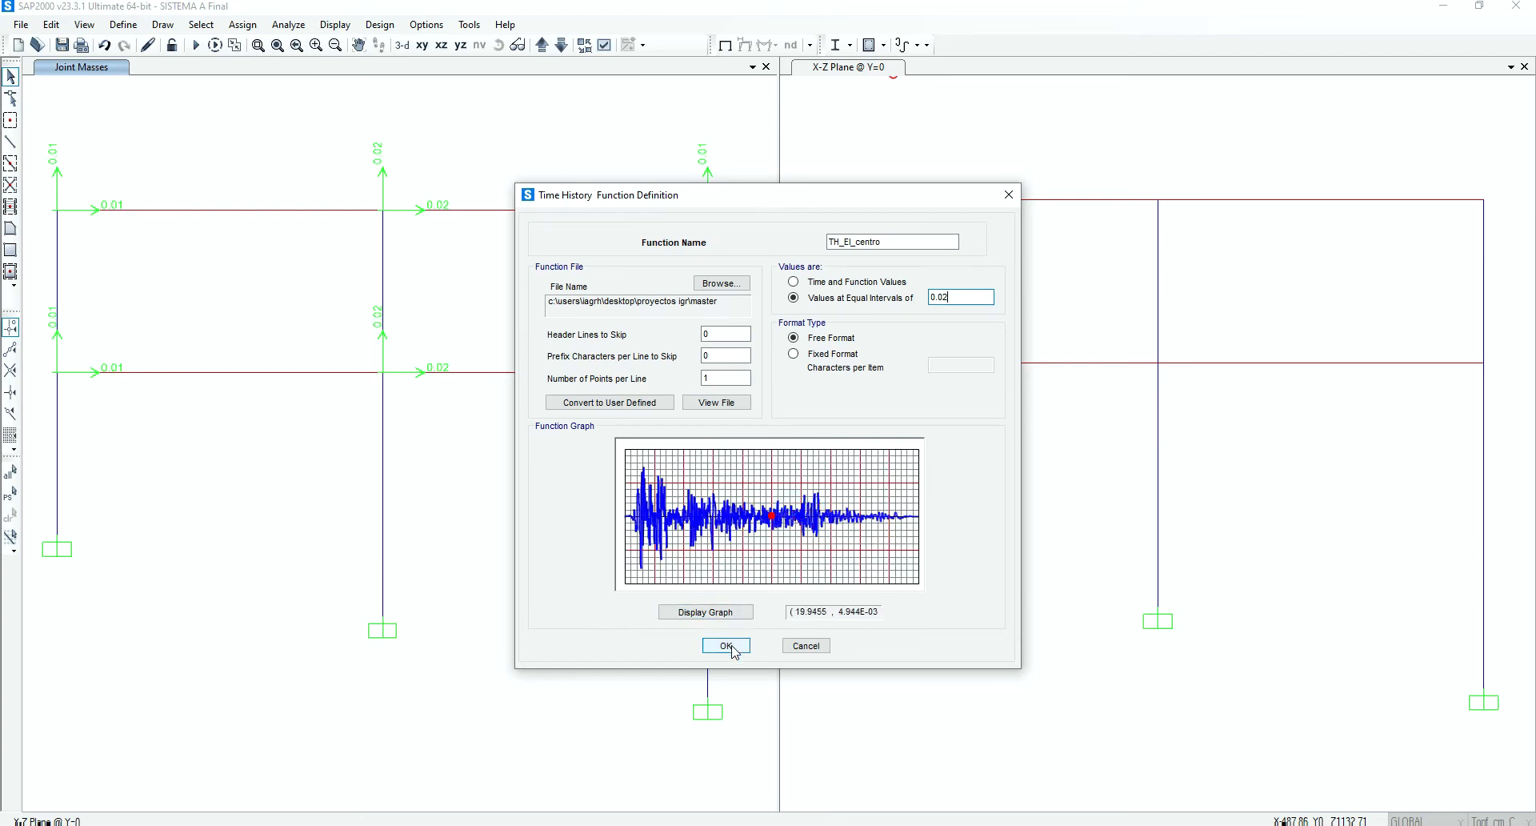
pyautogui.press('Return')
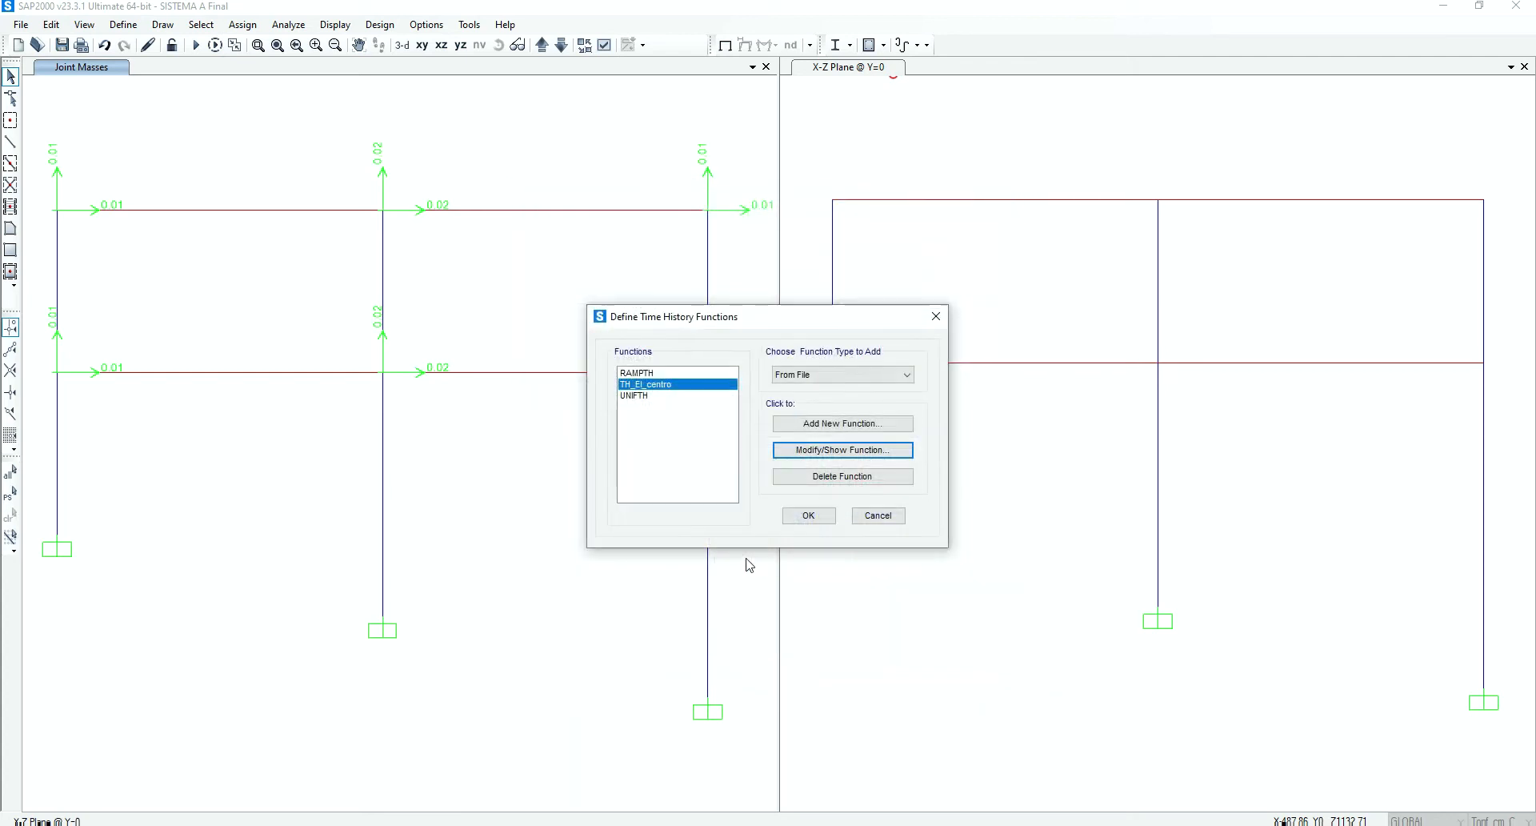
pyautogui.click(797, 516)
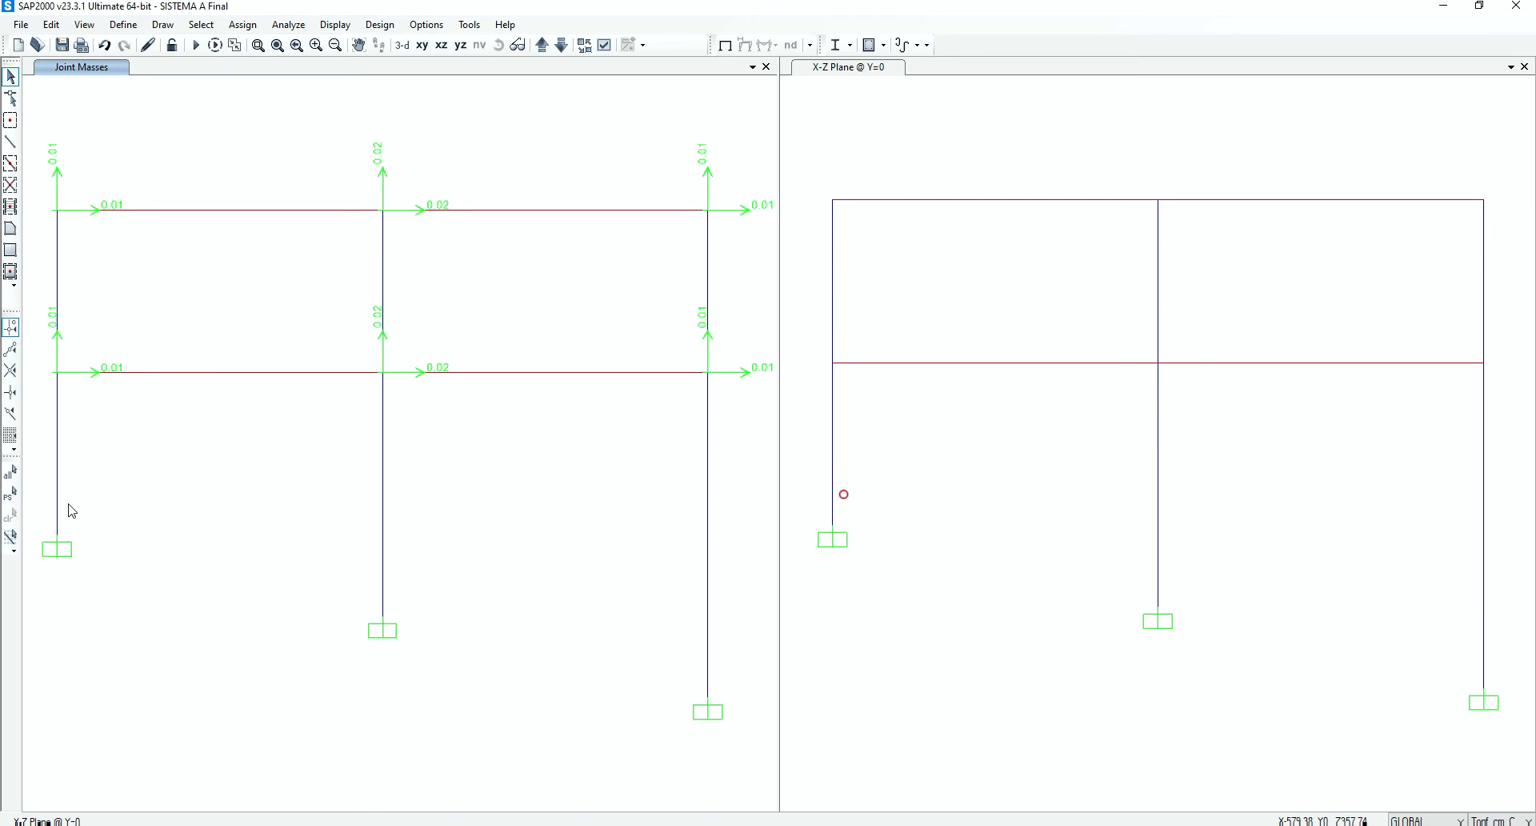
# Show the undeformed frame without joint masses and keep only a single X-Z view at Y=0 open
pyautogui.click(725, 44)
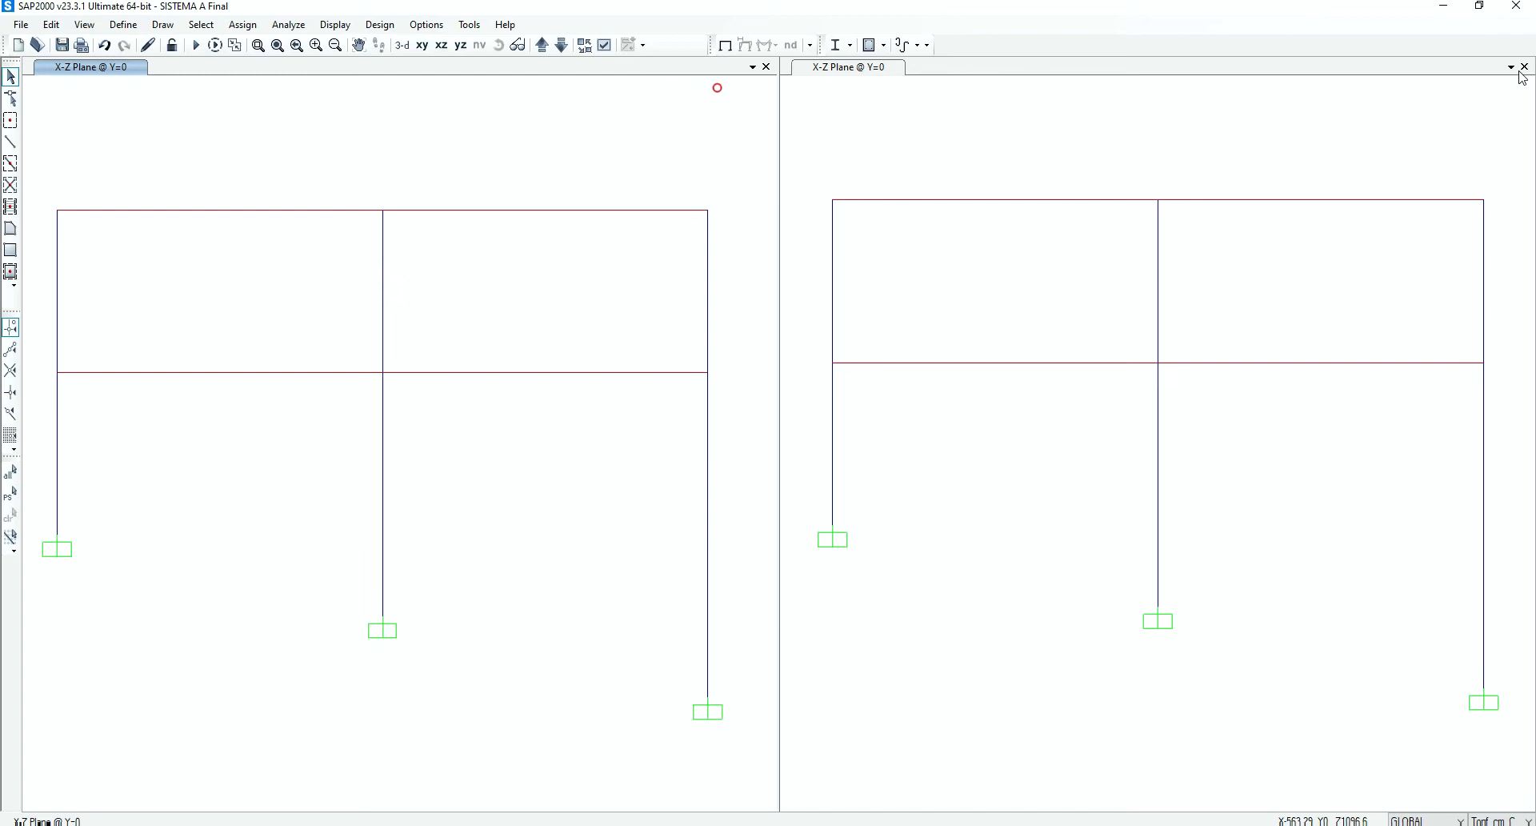
pyautogui.click(1523, 67)
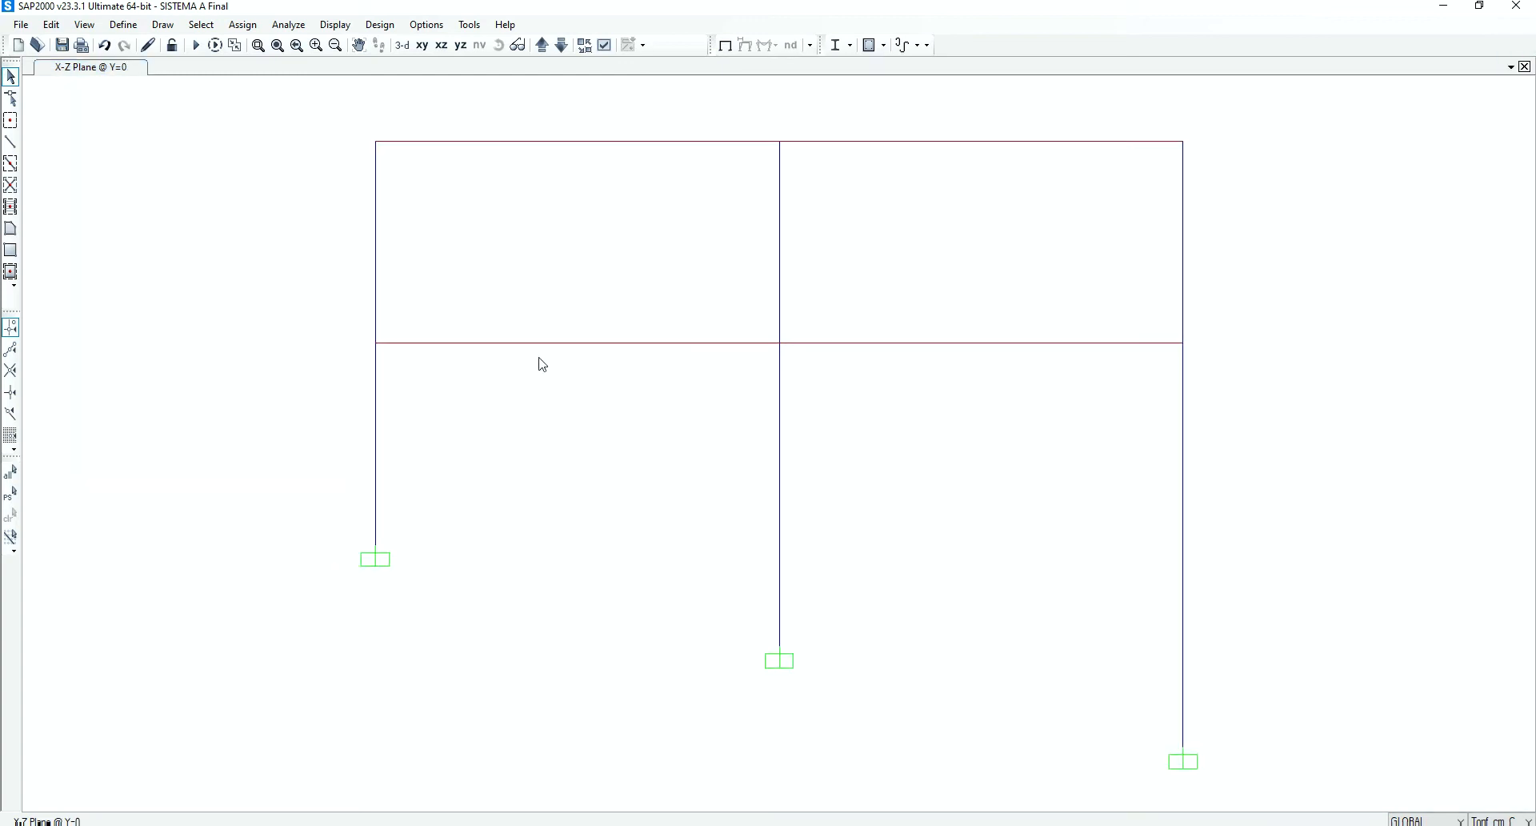
pyautogui.moveTo(564, 336); pyautogui.dragTo(545, 353, button='middle')
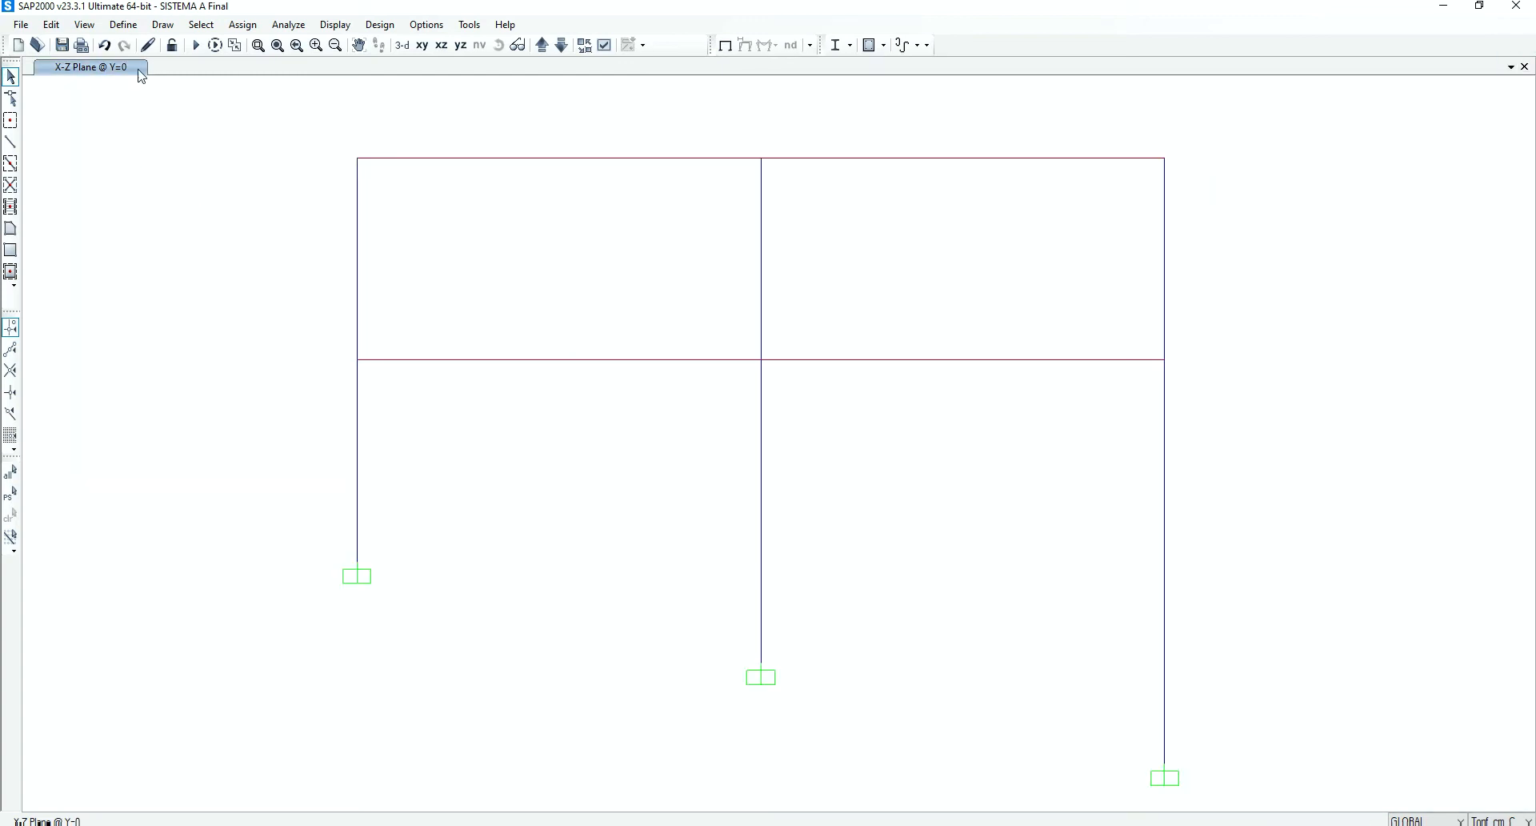
pyautogui.click(195, 46)
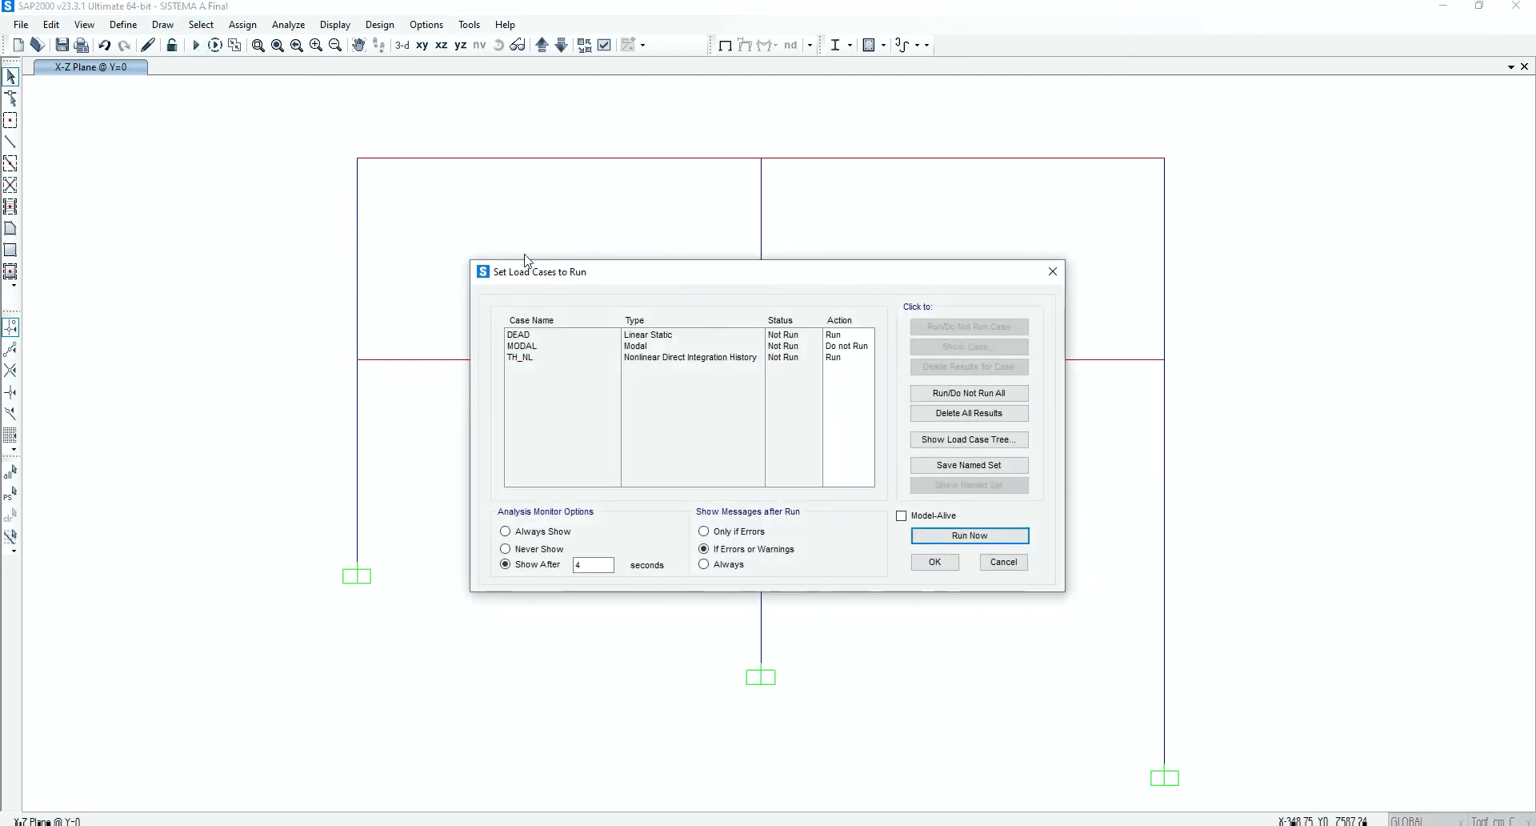
pyautogui.click(556, 346)
pyautogui.click(1001, 326)
pyautogui.click(1003, 562)
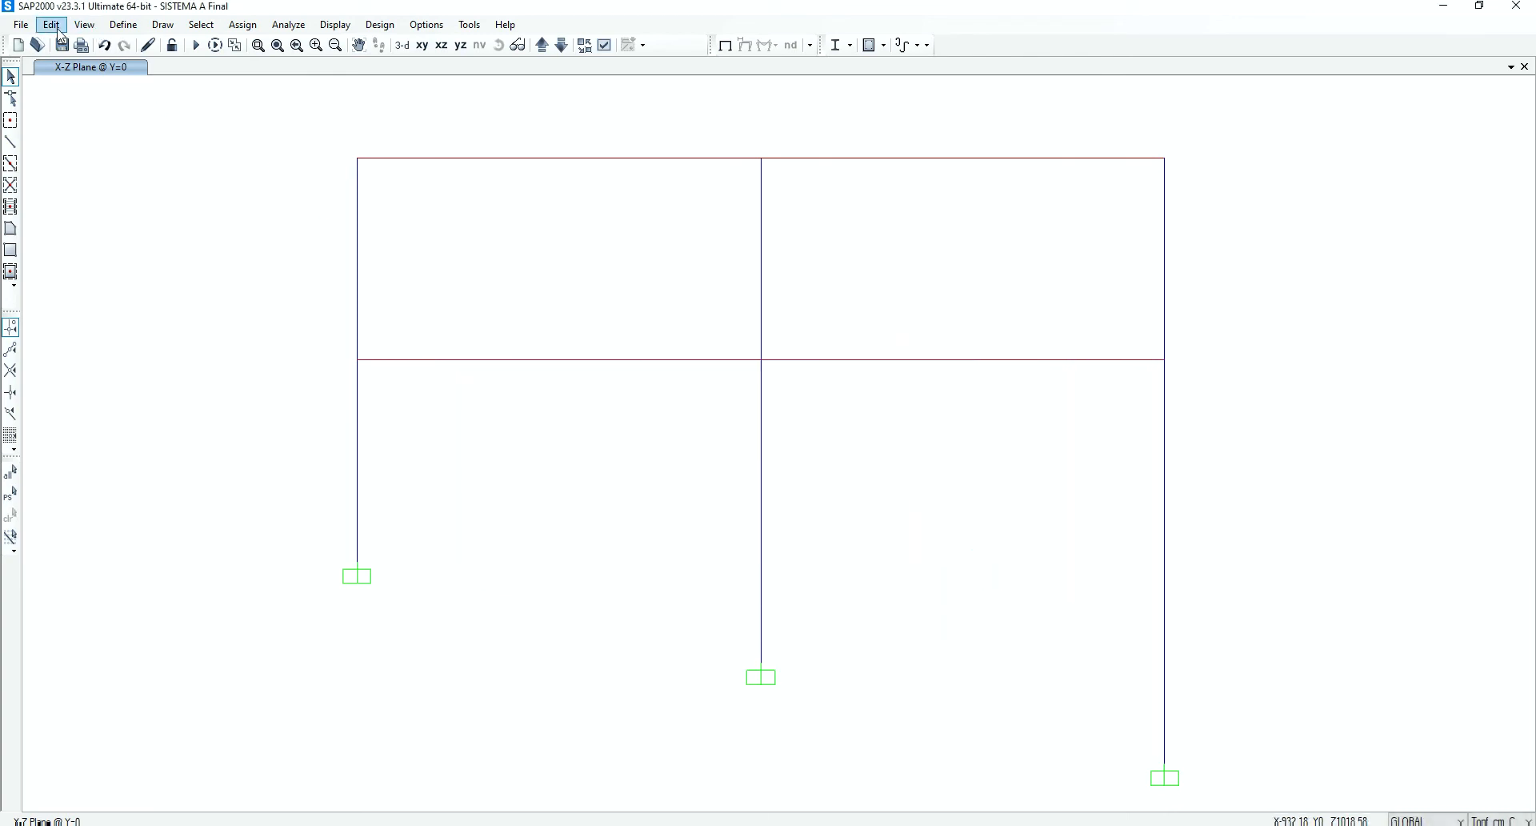
# Review the defined load patterns and leave them without changes
pyautogui.click(123, 25)
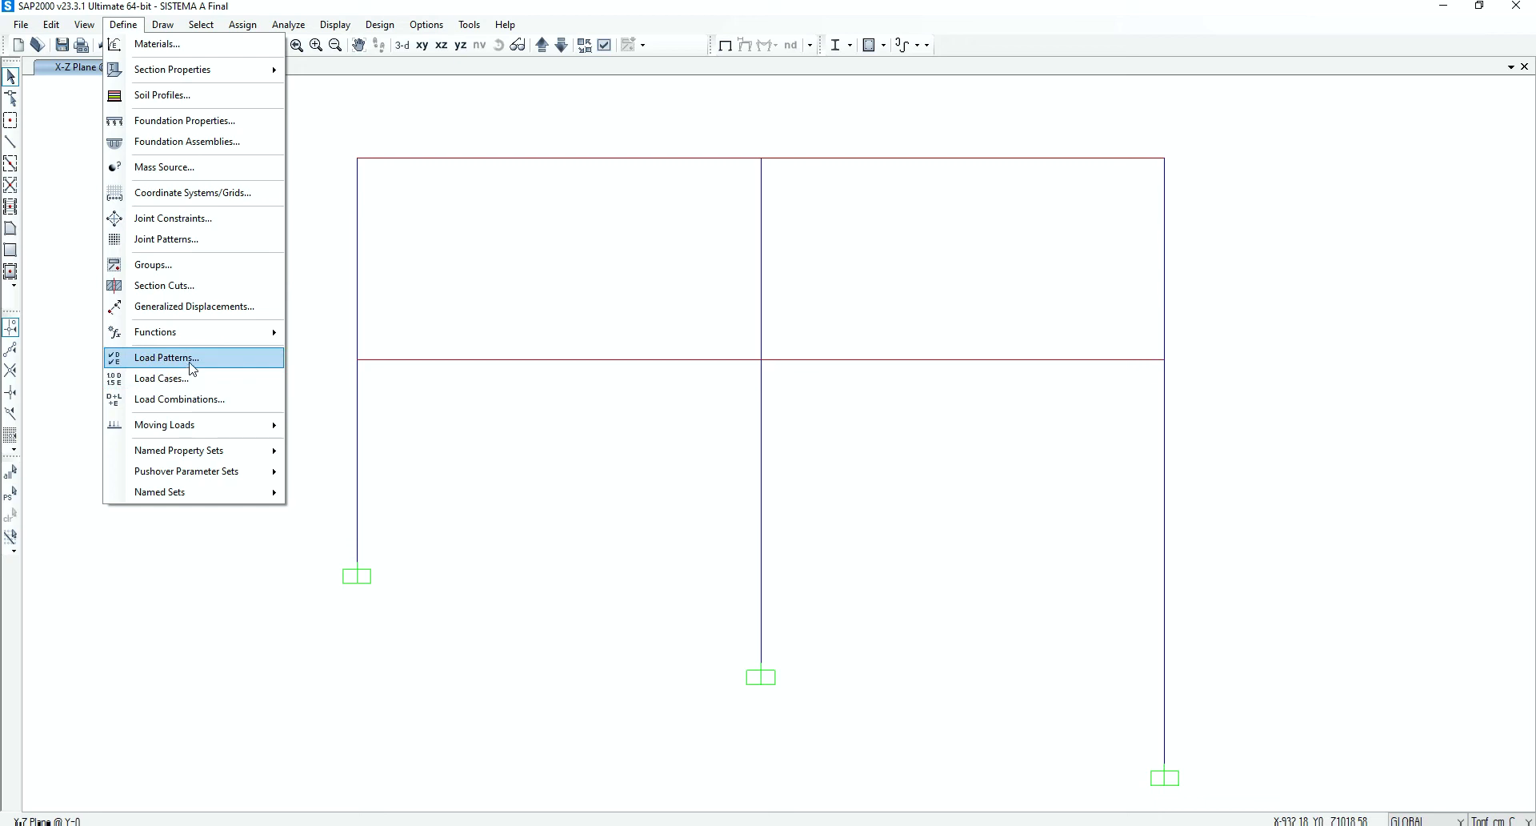
pyautogui.click(167, 356)
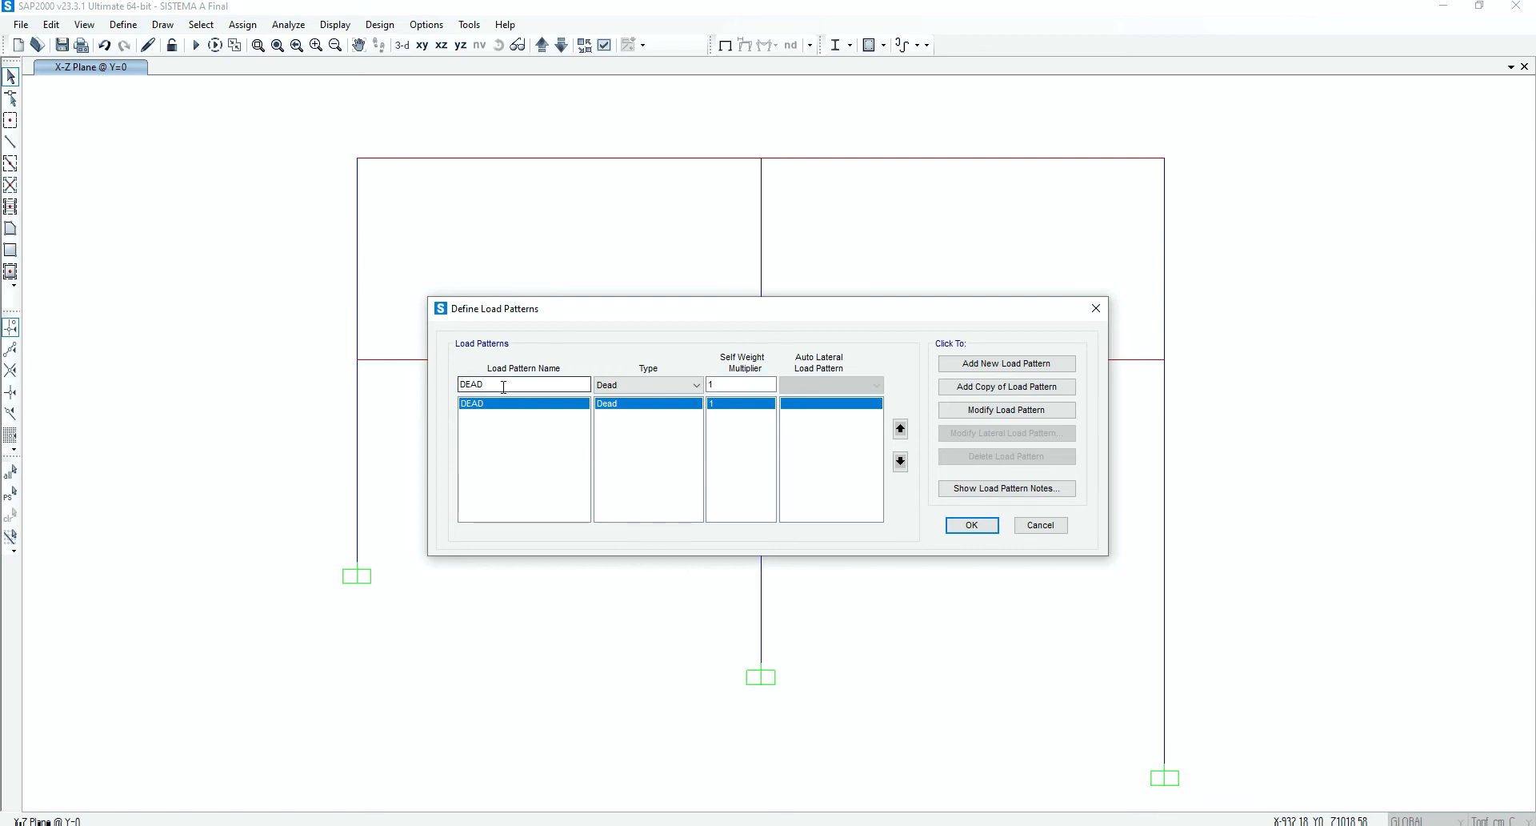
pyautogui.click(1035, 525)
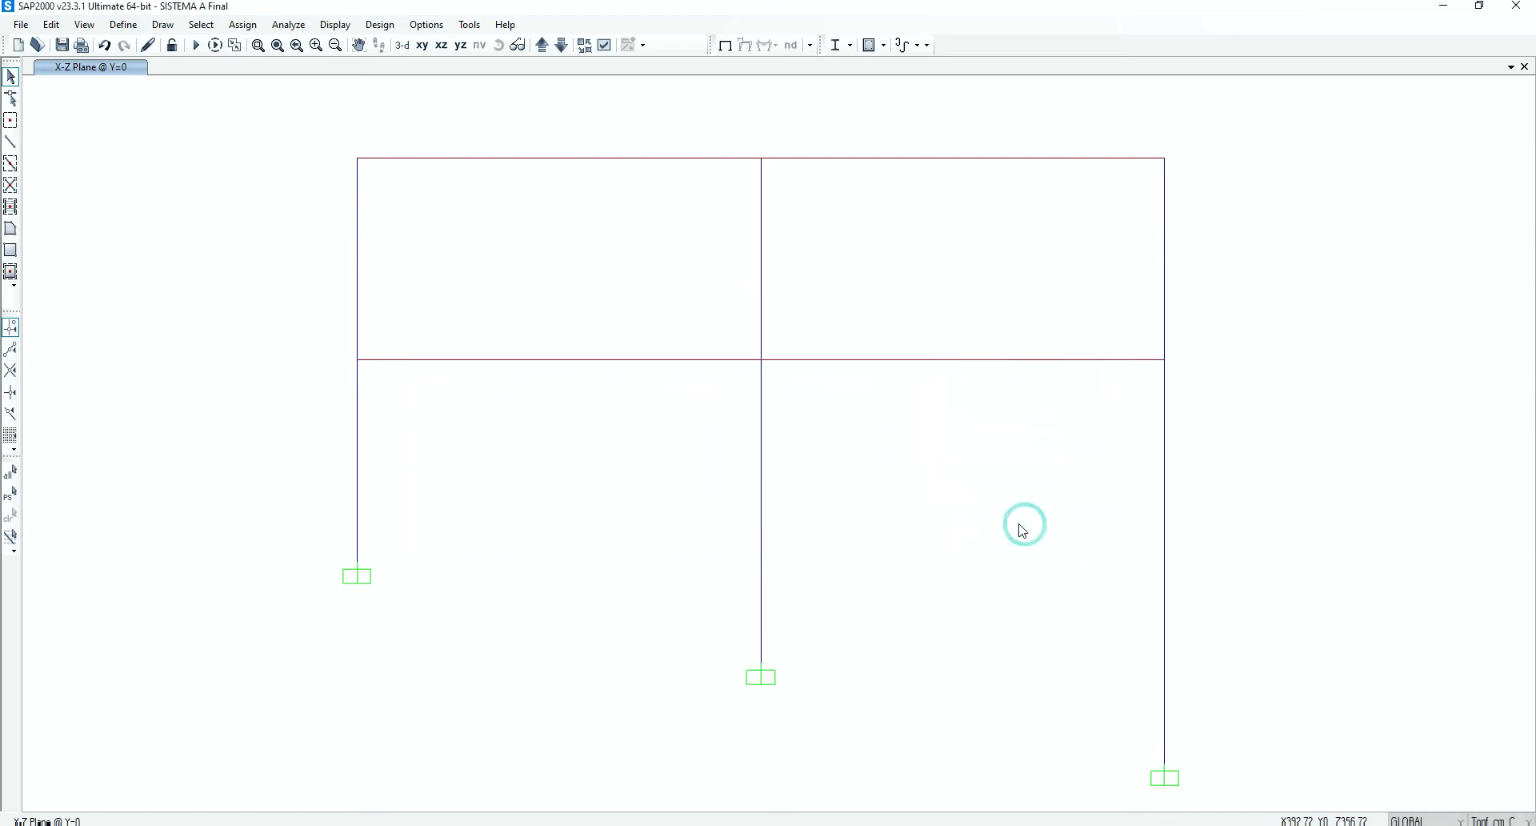
# Open the load case definitions and examine the MODAL case's number of modes, leaving its data without changes
pyautogui.click(123, 24)
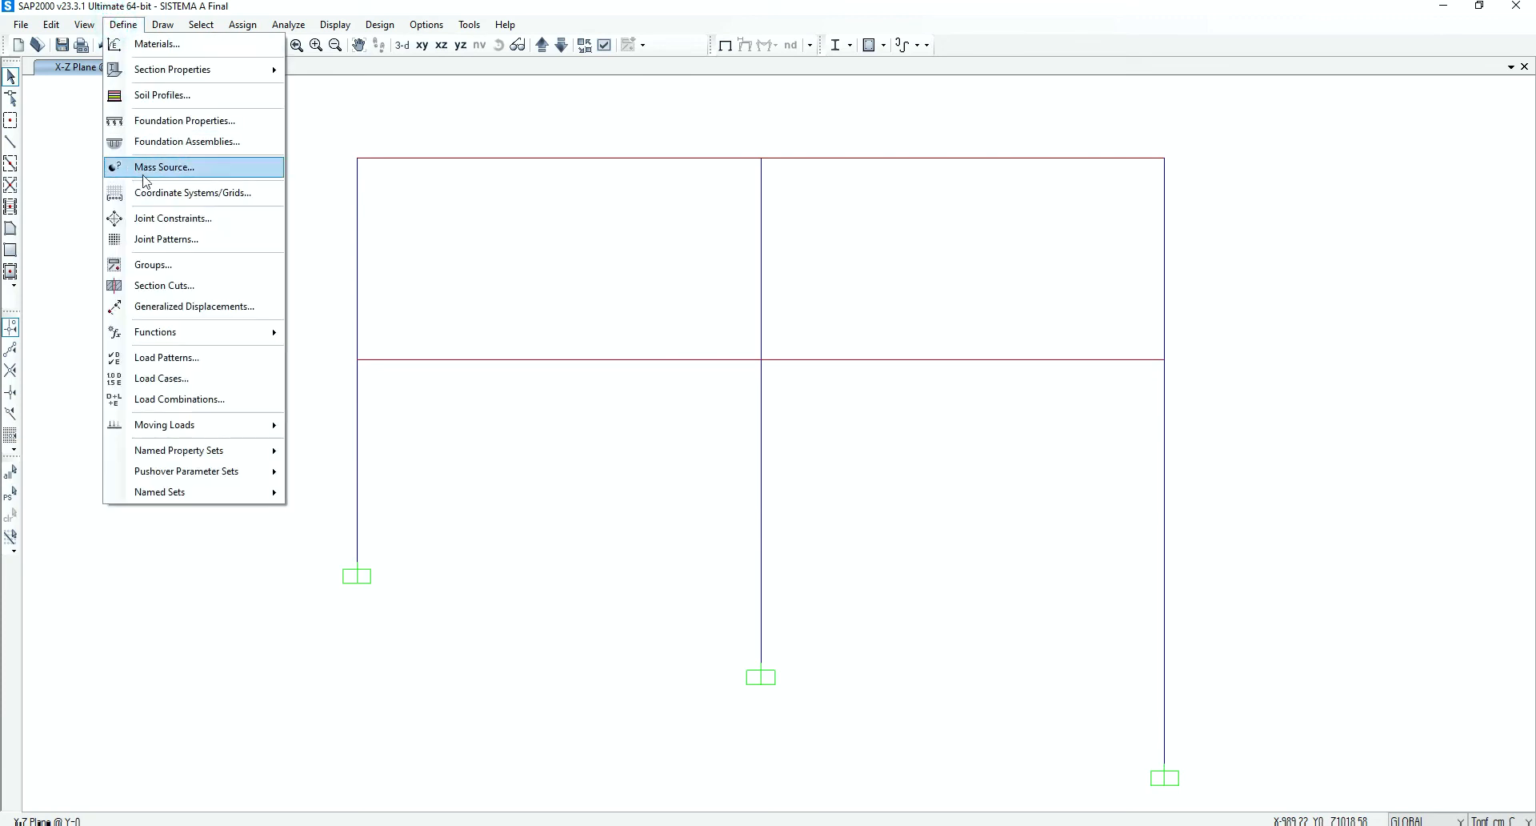
pyautogui.click(169, 379)
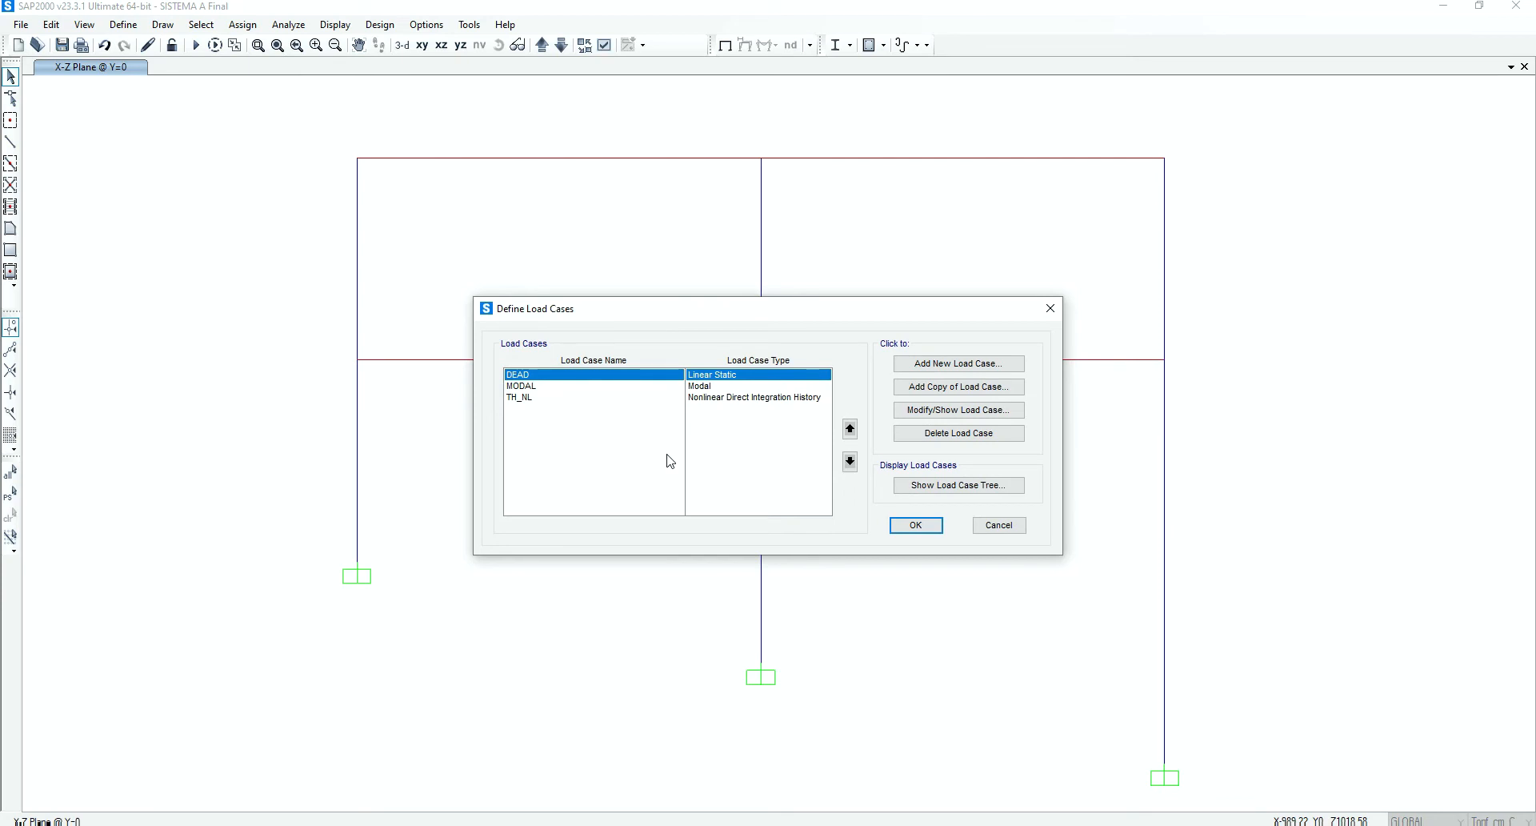
pyautogui.click(580, 386)
pyautogui.click(922, 416)
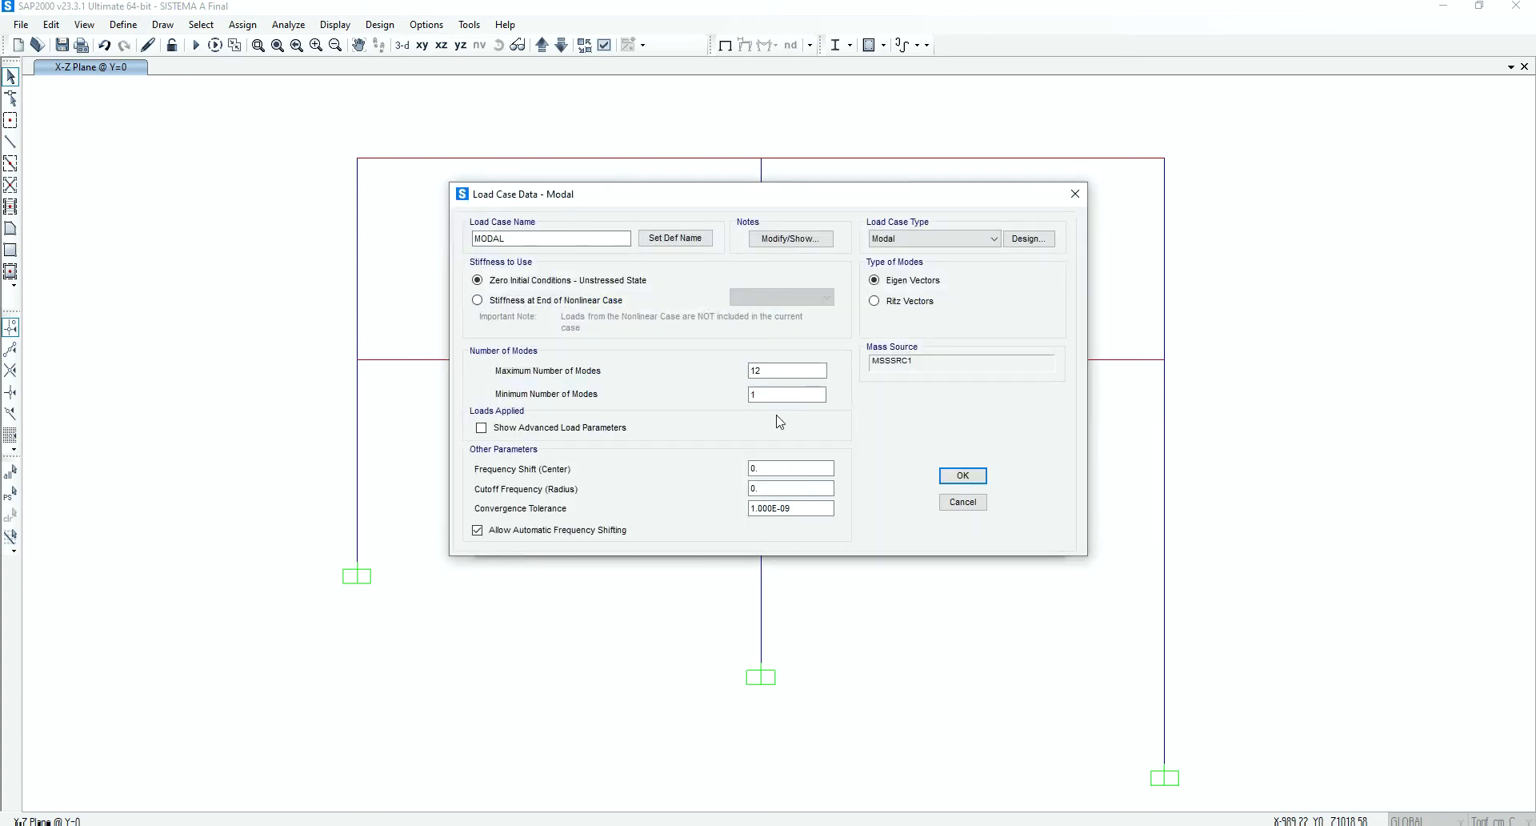
pyautogui.click(770, 373)
pyautogui.click(960, 502)
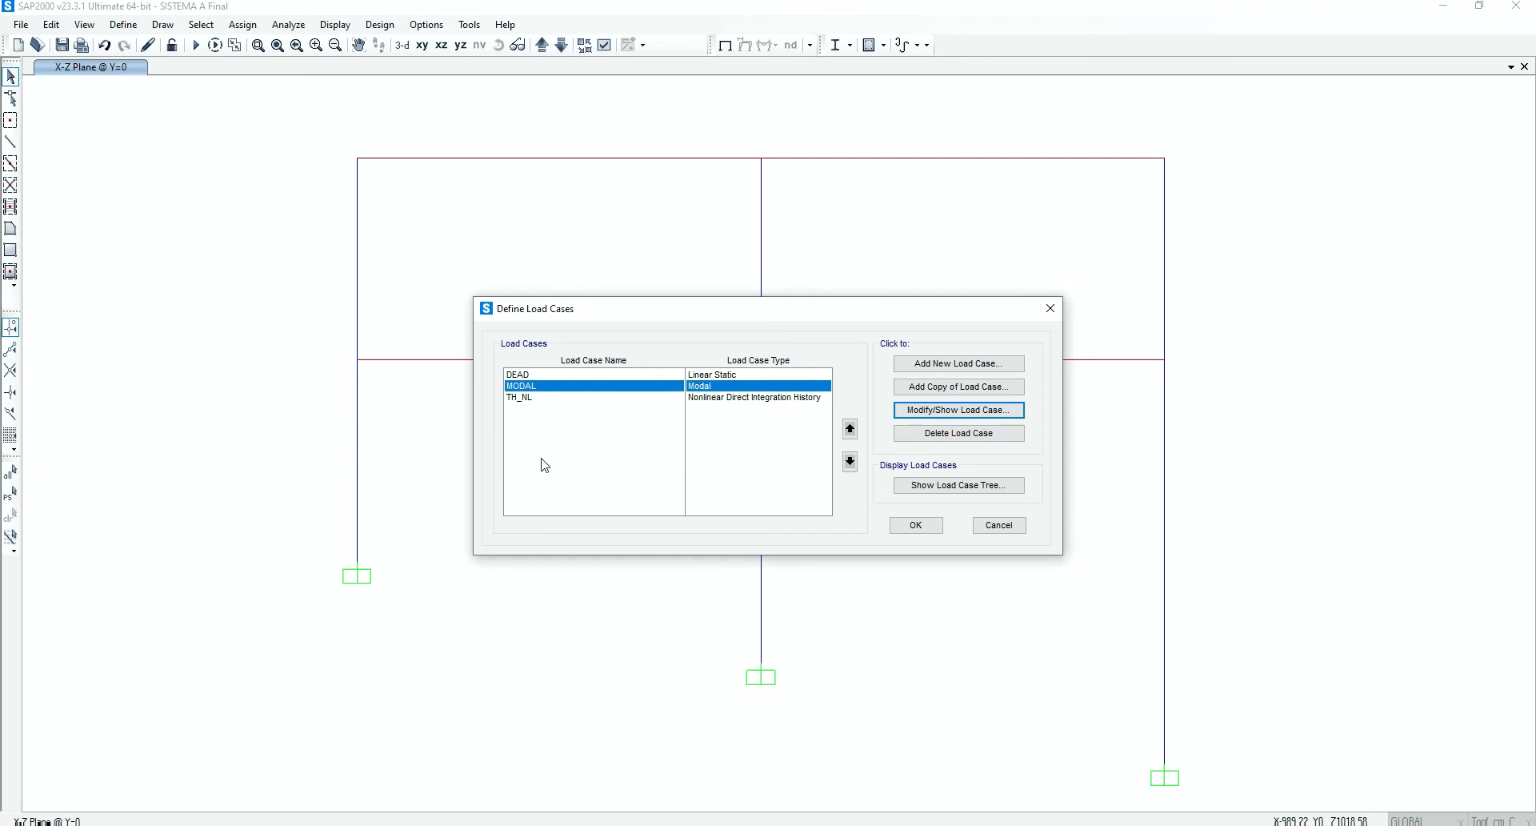
# Open the TH_NL load case data and check its name and the available load case types, keeping Time History
pyautogui.click(540, 397)
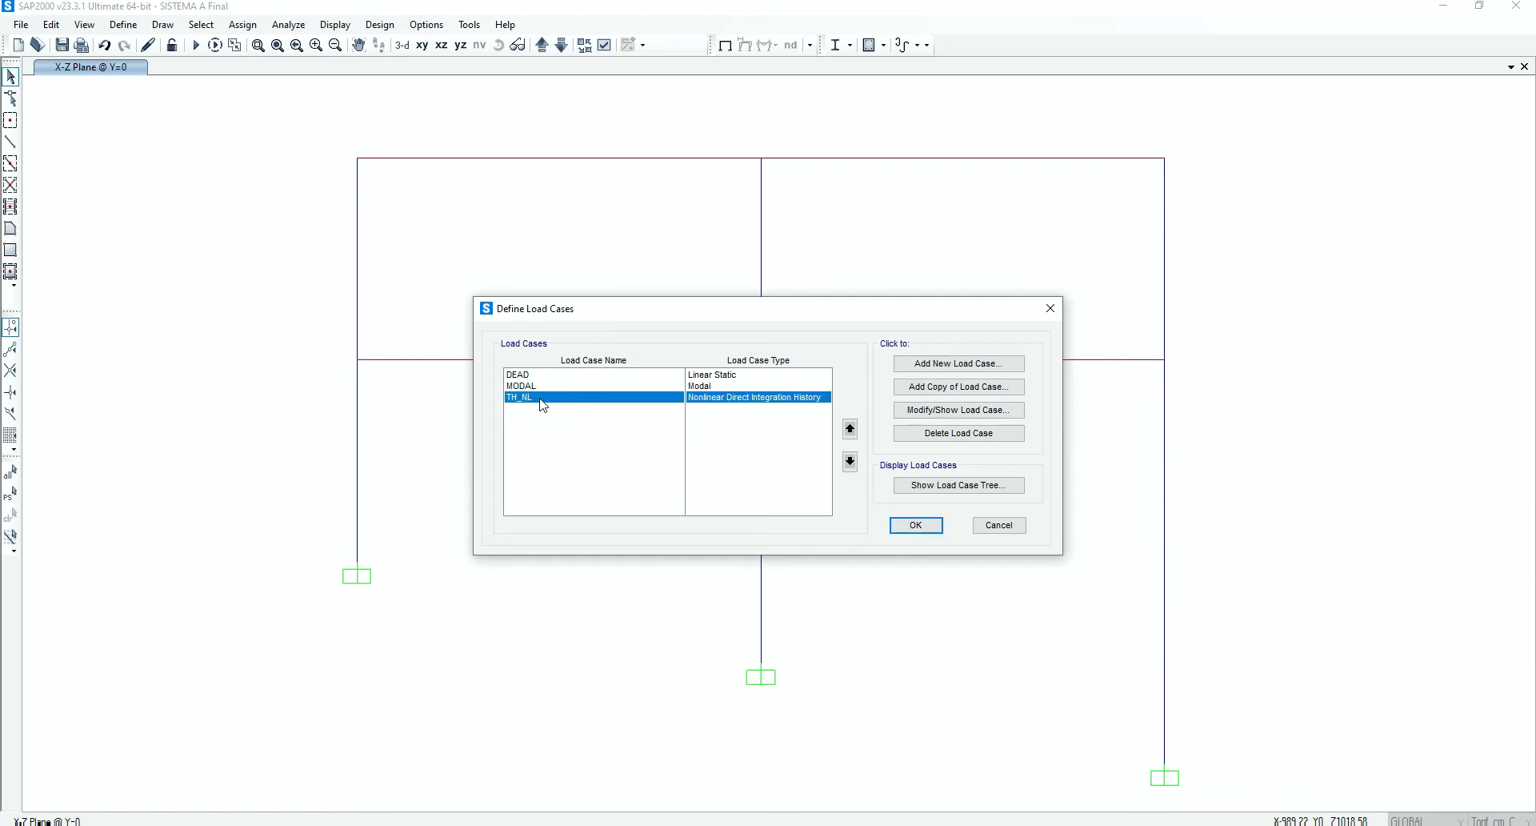
pyautogui.click(955, 411)
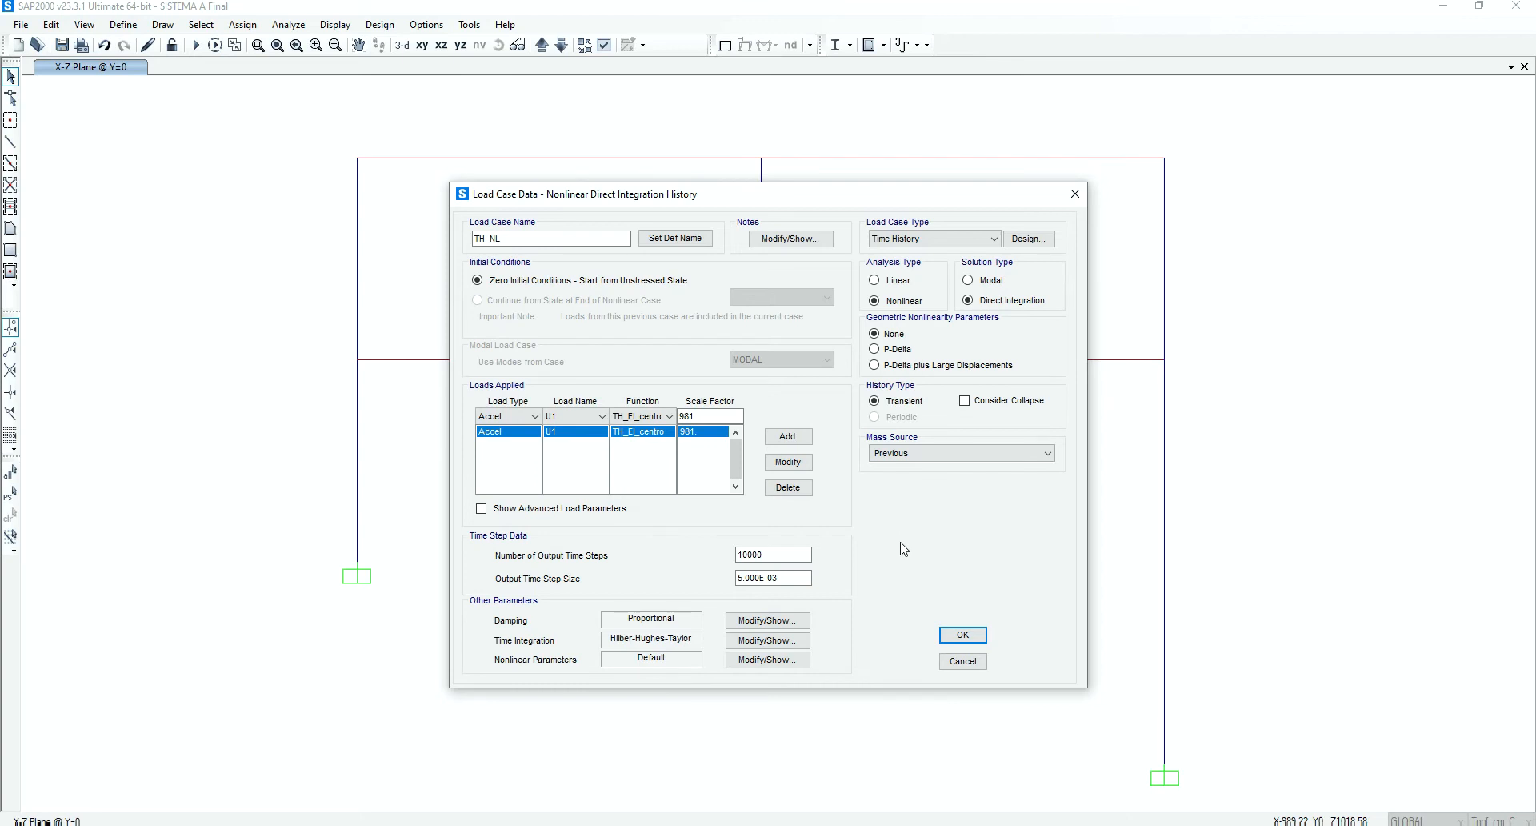
pyautogui.moveTo(560, 238); pyautogui.dragTo(462, 242)
pyautogui.click(913, 240)
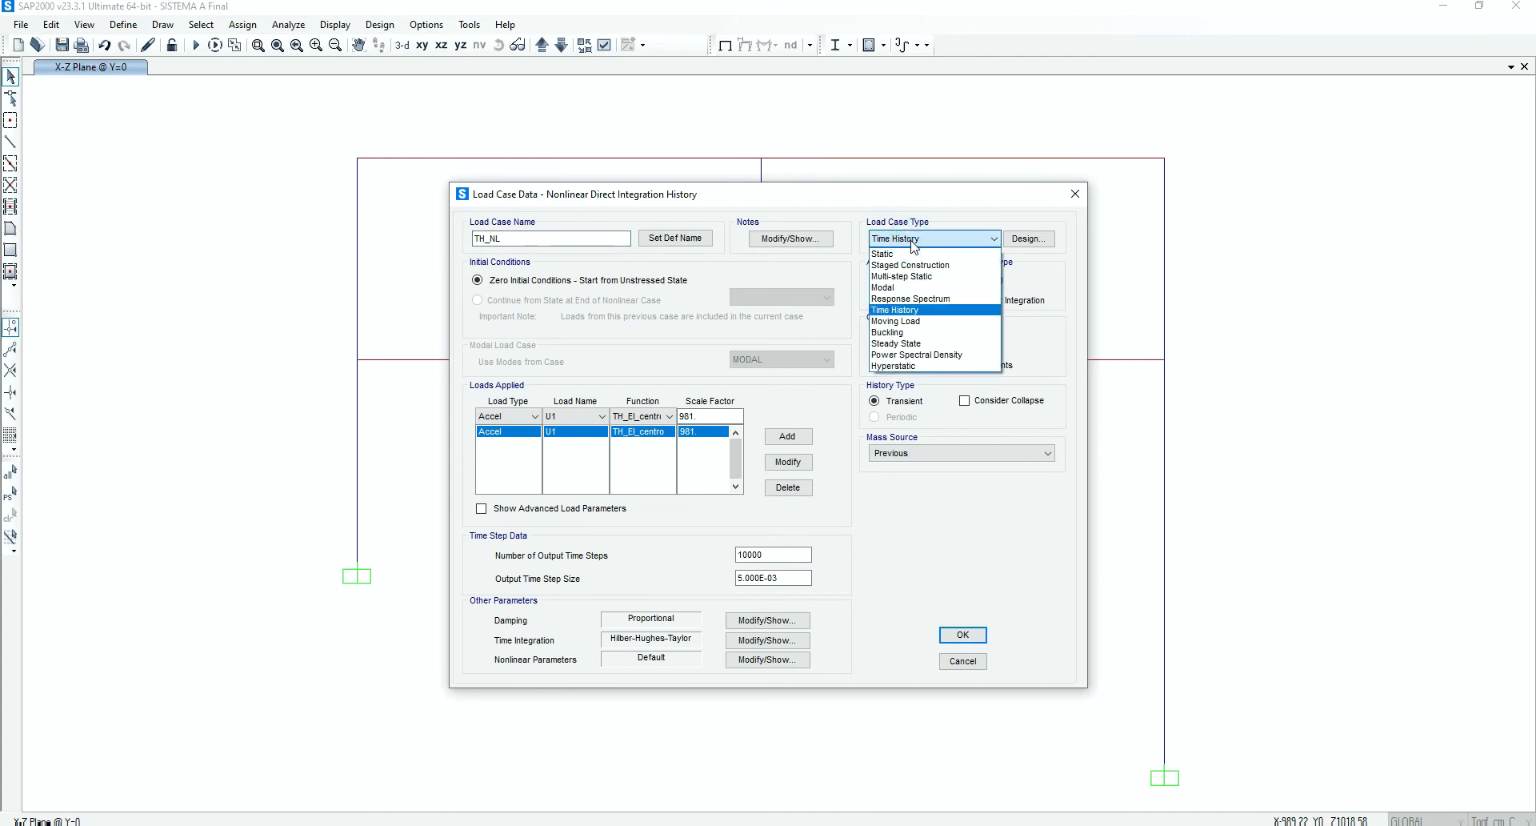
pyautogui.click(899, 311)
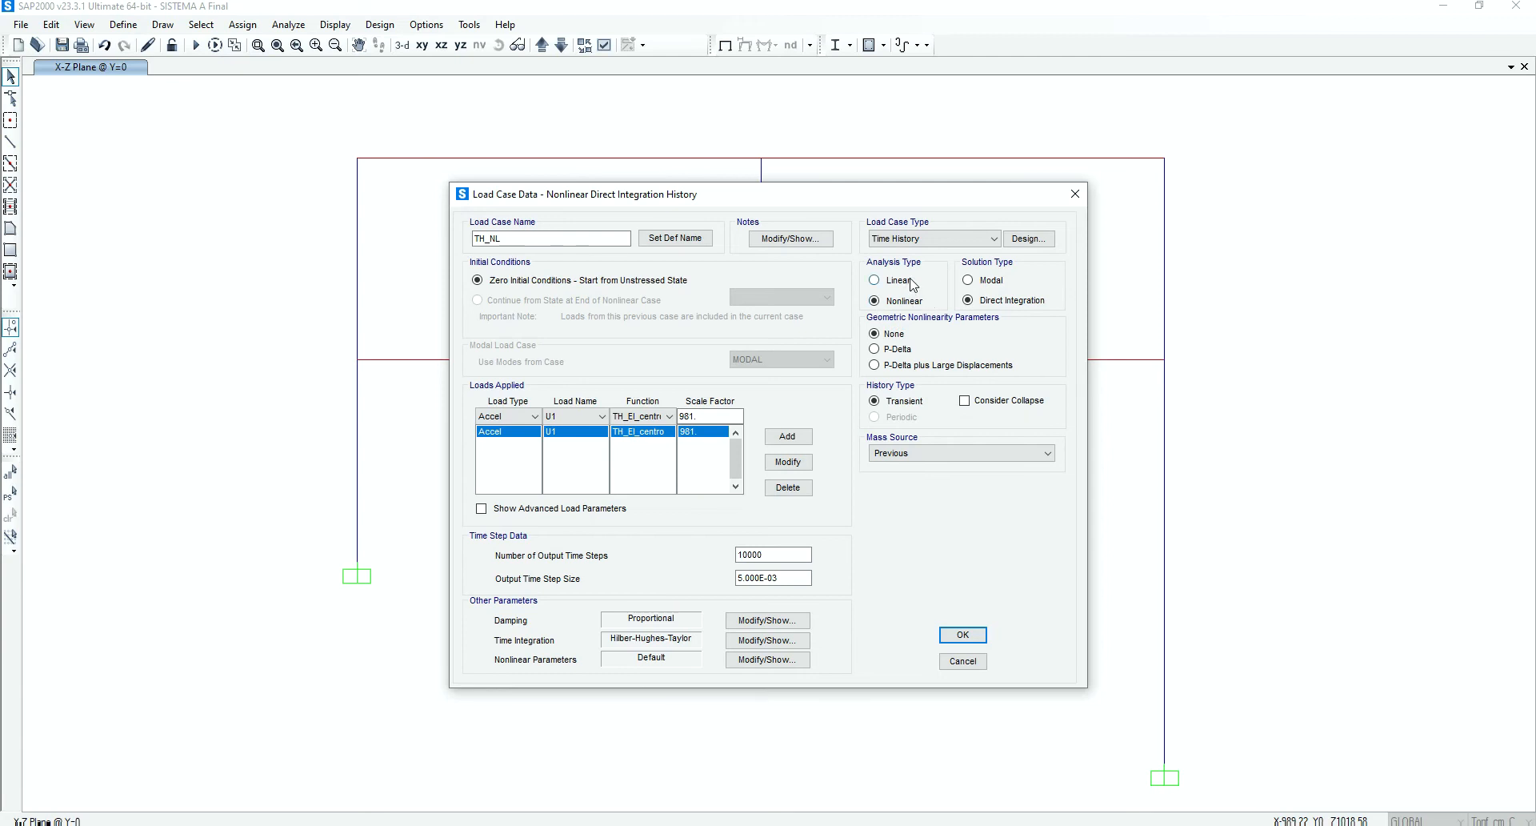
# Compare the linear and nonlinear analysis options of TH_NL, ending on Nonlinear, and reposition the load case window over the model
pyautogui.click(899, 280)
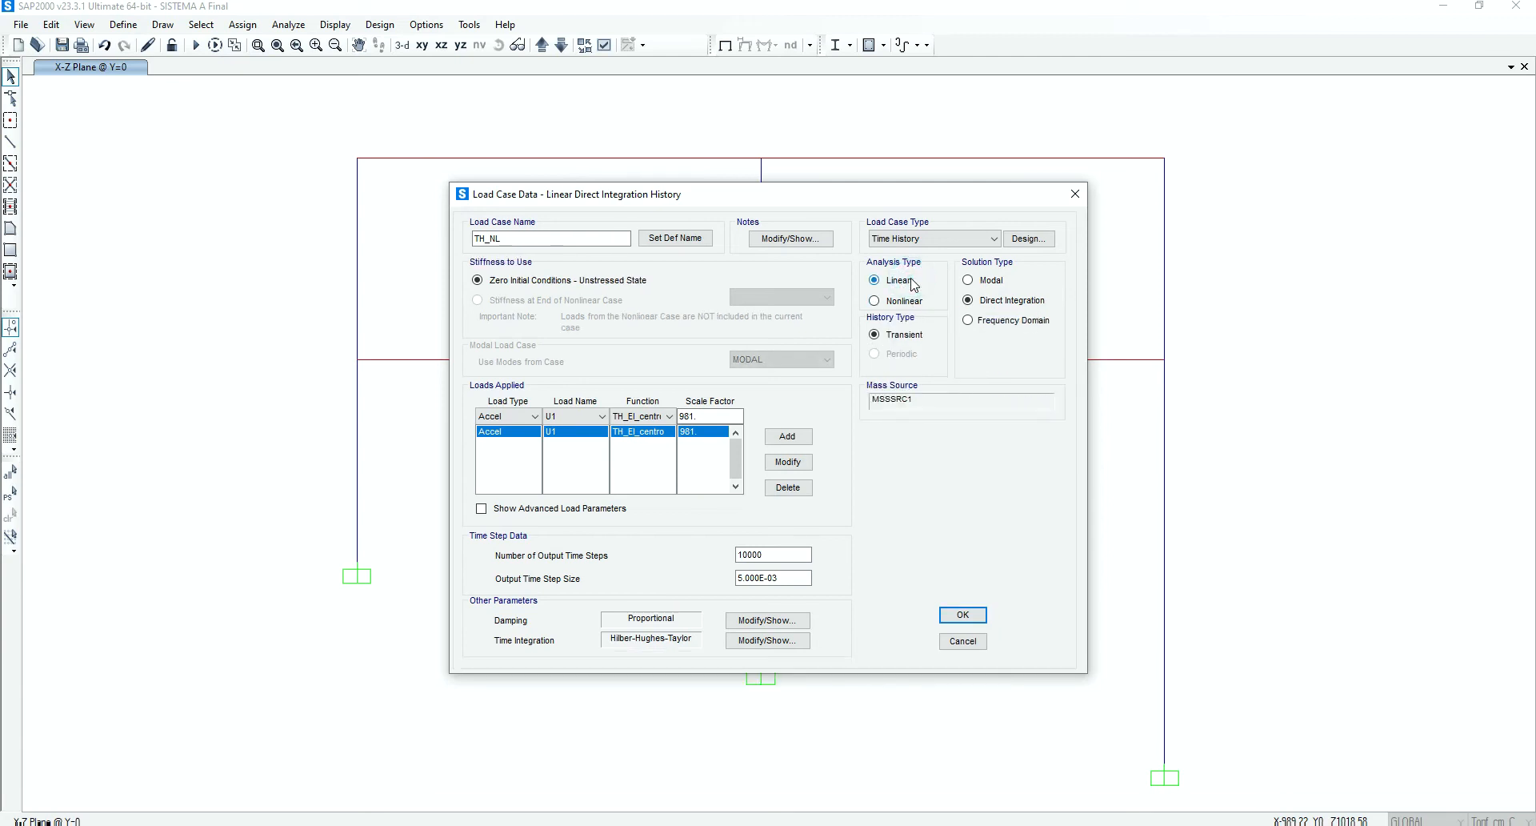
pyautogui.click(908, 301)
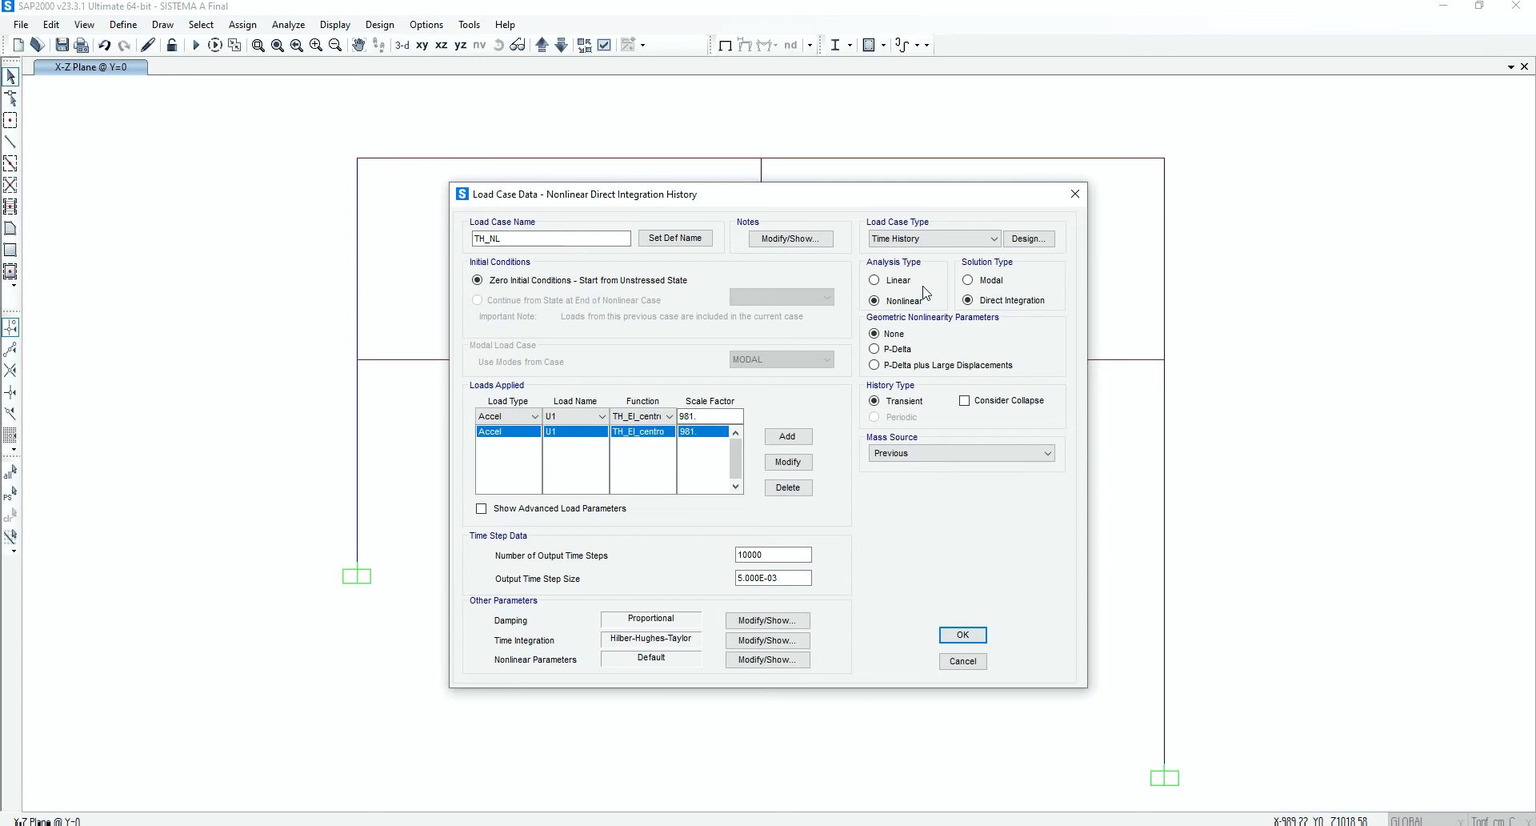
pyautogui.moveTo(840, 199); pyautogui.dragTo(1303, 342)
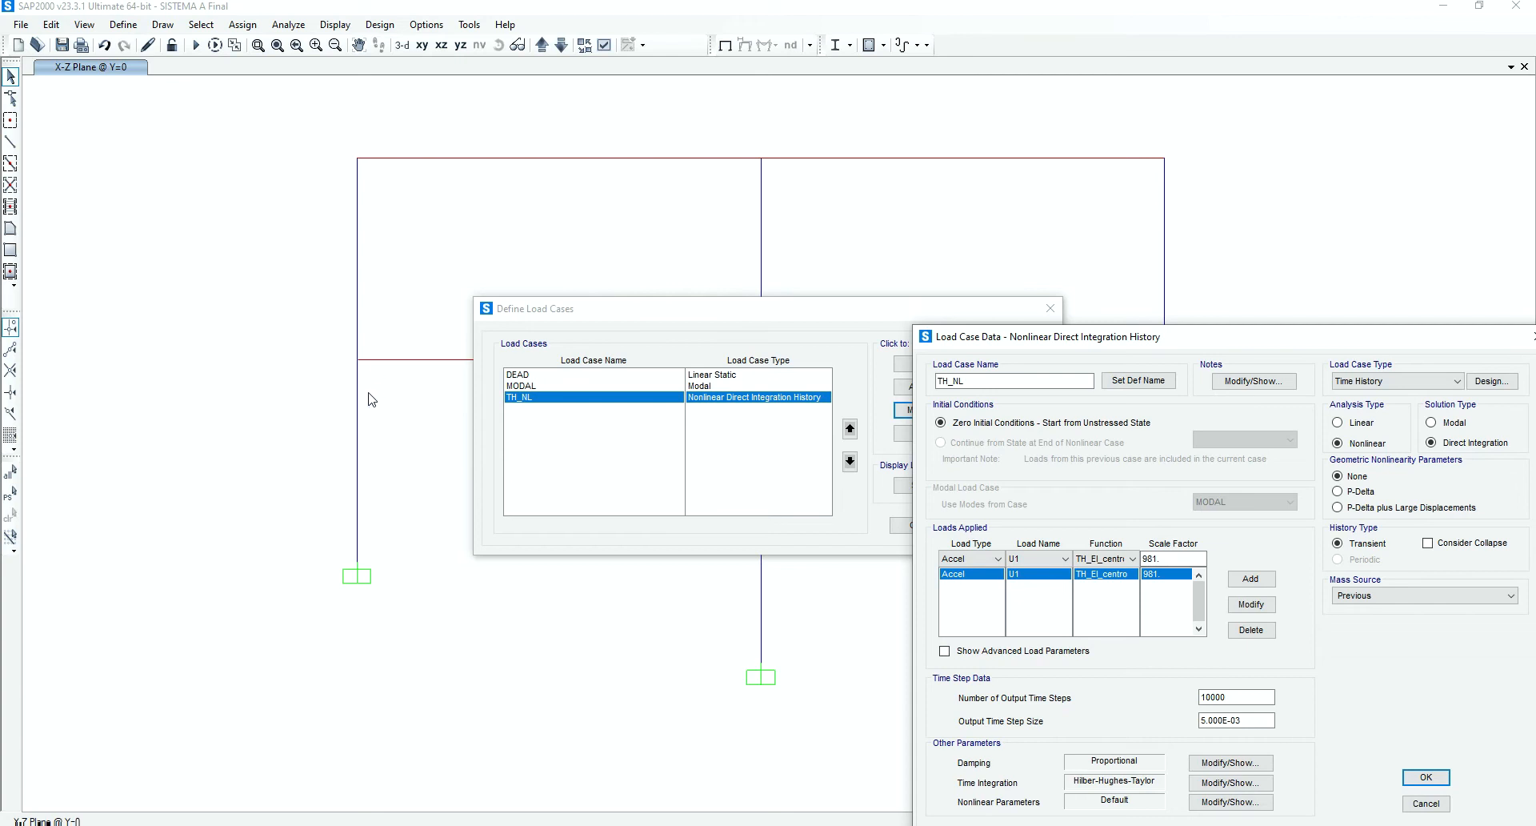
pyautogui.moveTo(1158, 341); pyautogui.dragTo(799, 267)
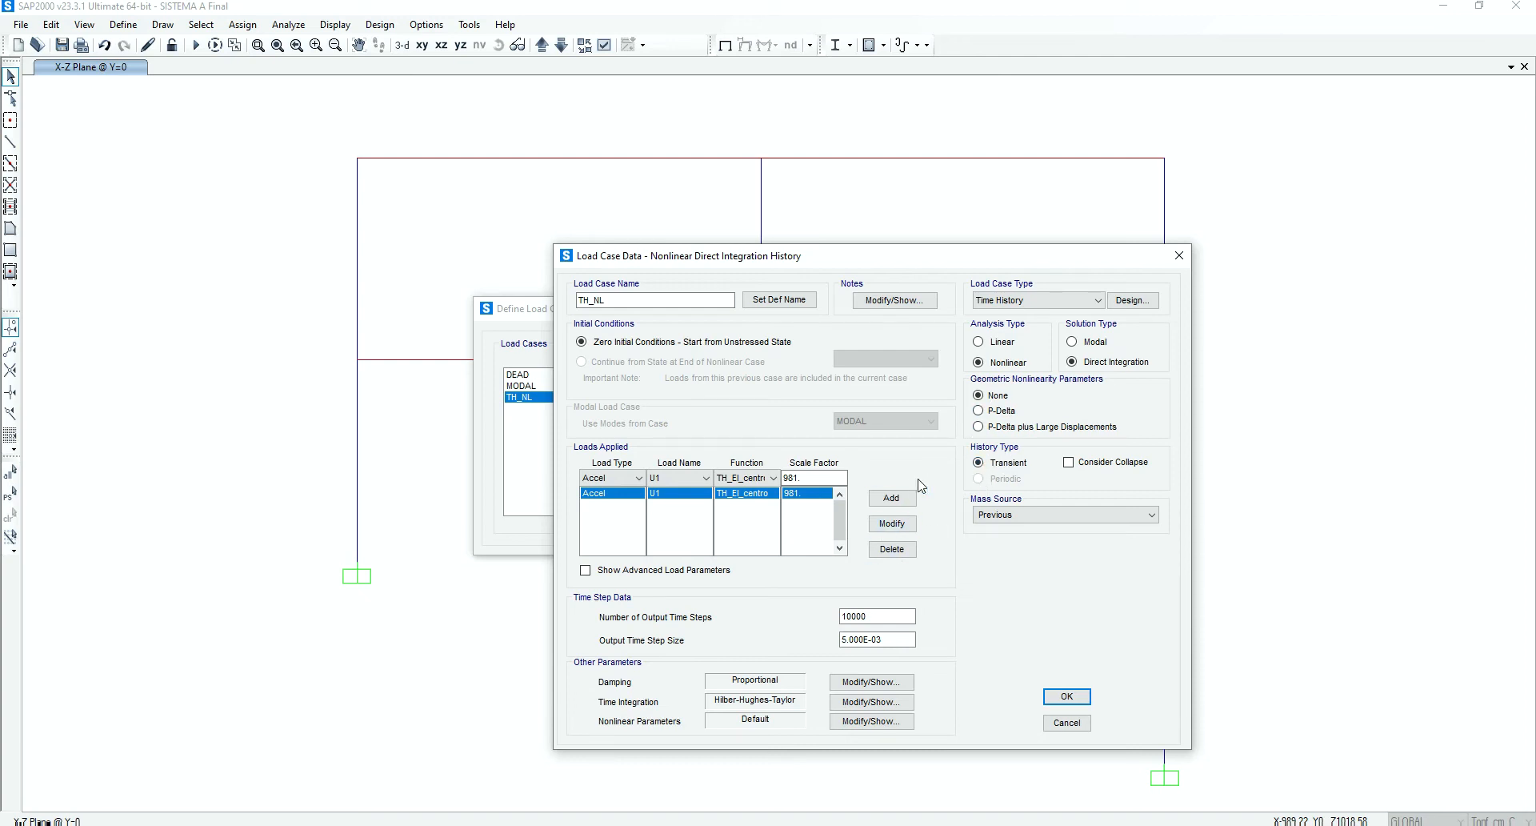
# Review the applied load of TH_NL, checking the available functions while keeping TH_El_centro, and check its scale factor
pyautogui.click(625, 479)
pyautogui.click(756, 481)
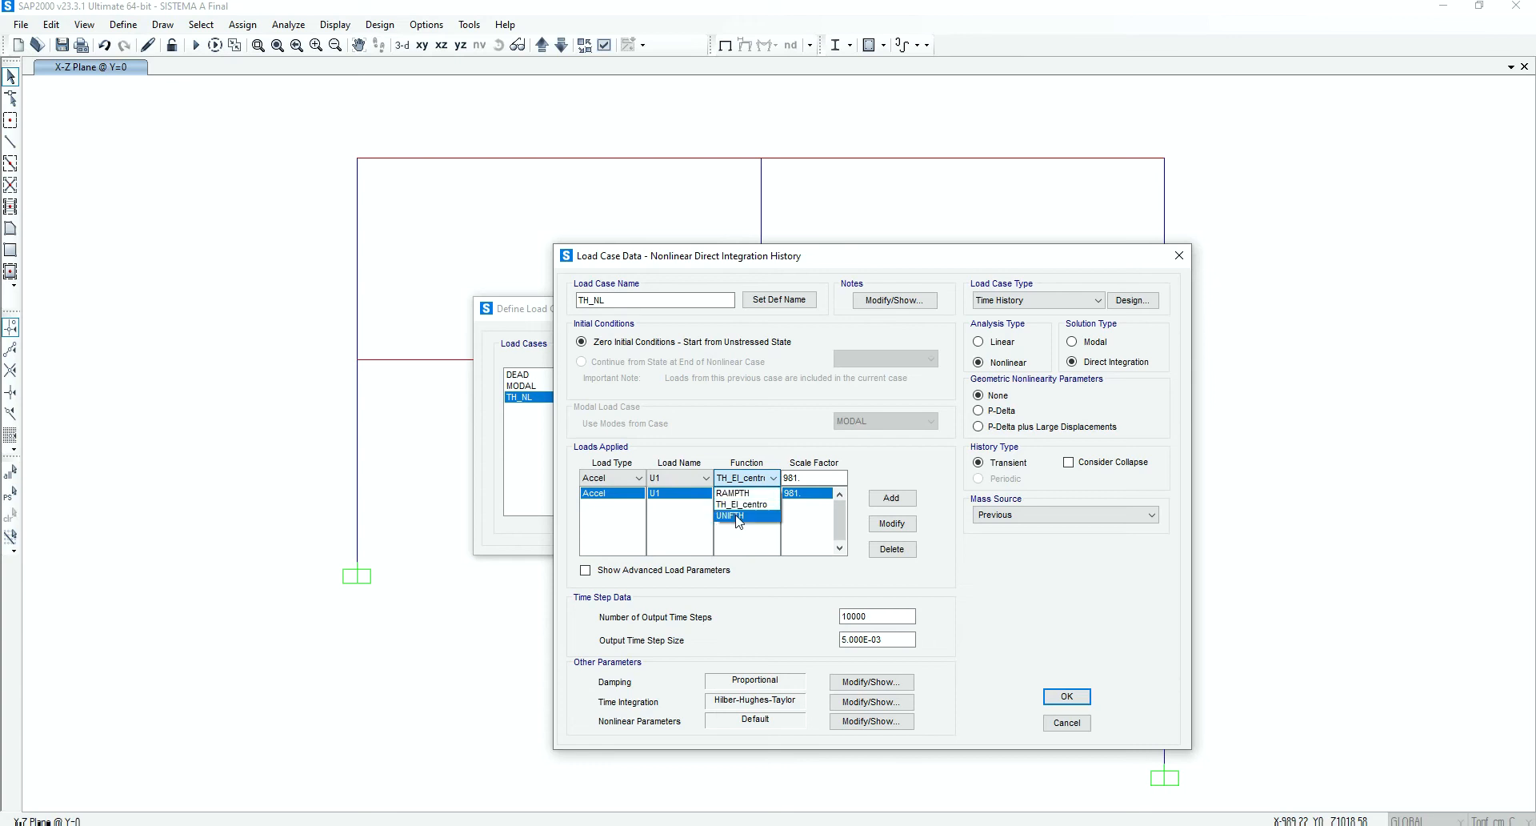
pyautogui.click(736, 504)
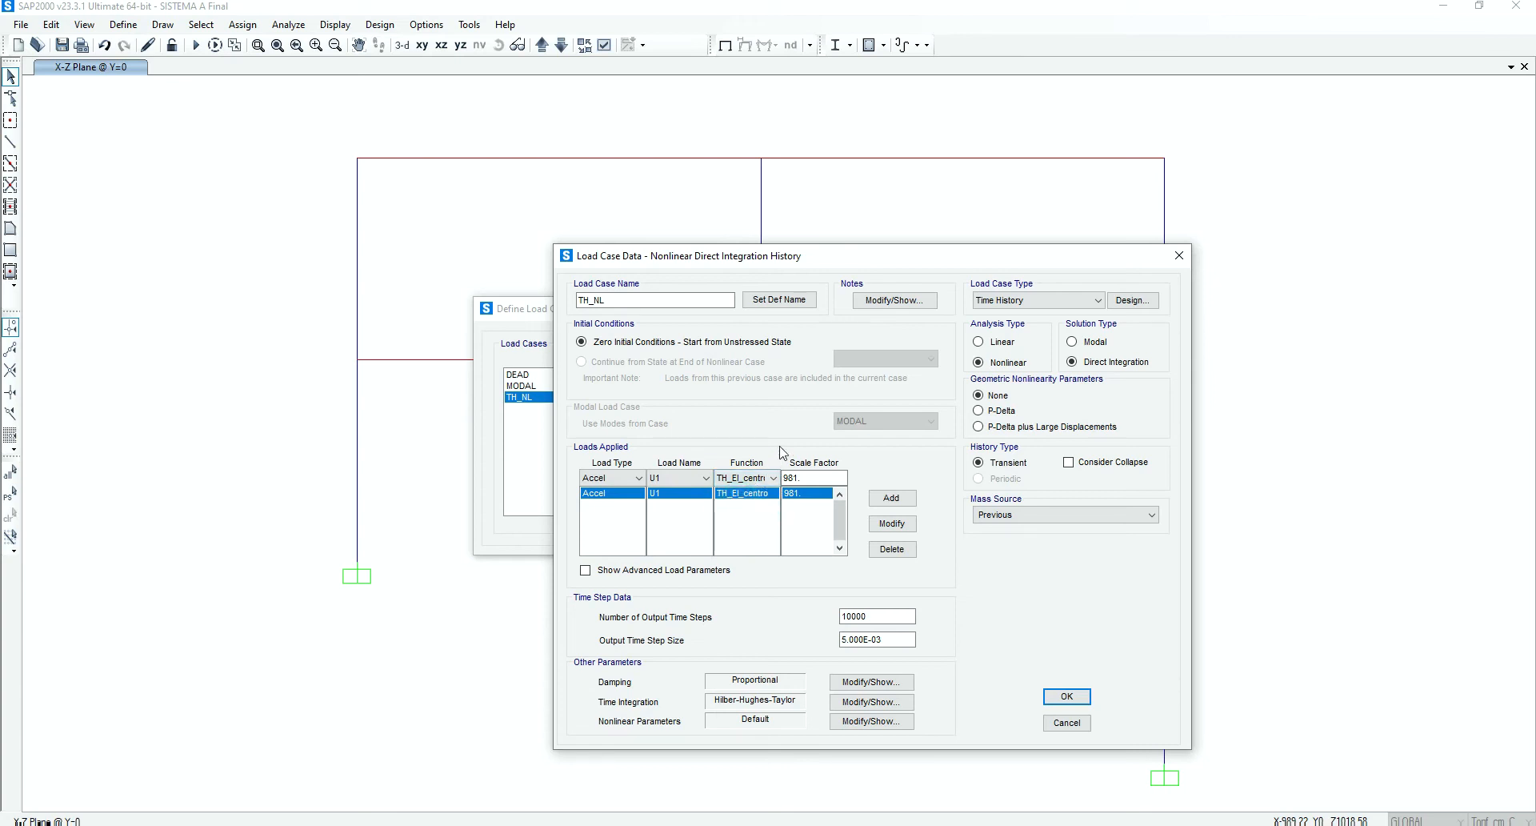
pyautogui.doubleClick(805, 478)
# Check the number of output time steps and the output time step size of the TH_NL load case
pyautogui.click(882, 618)
pyautogui.doubleClick(883, 617)
pyautogui.click(888, 615)
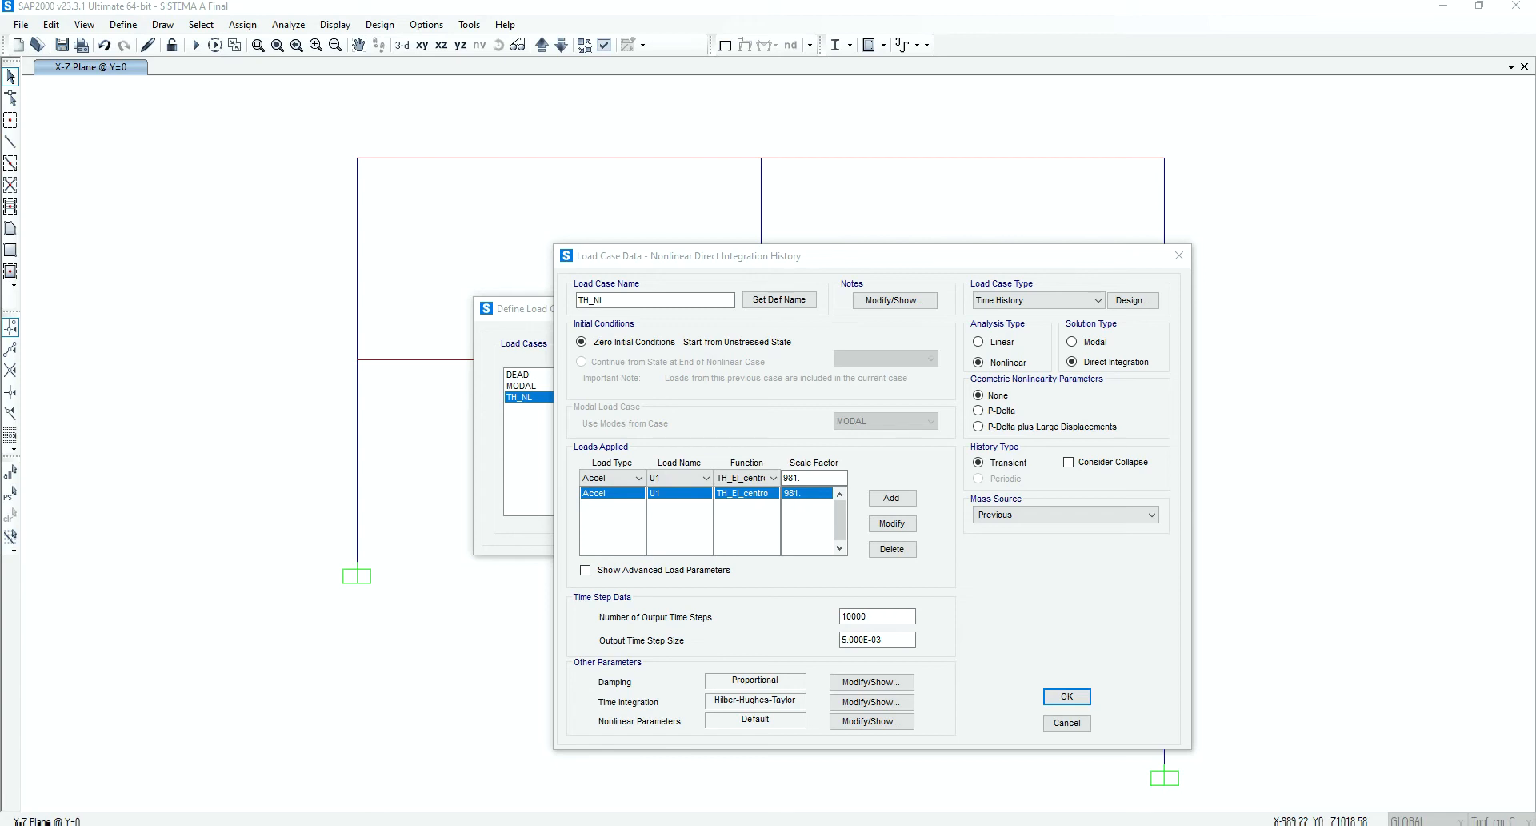
pyautogui.moveTo(373, 825)
pyautogui.doubleClick(889, 640)
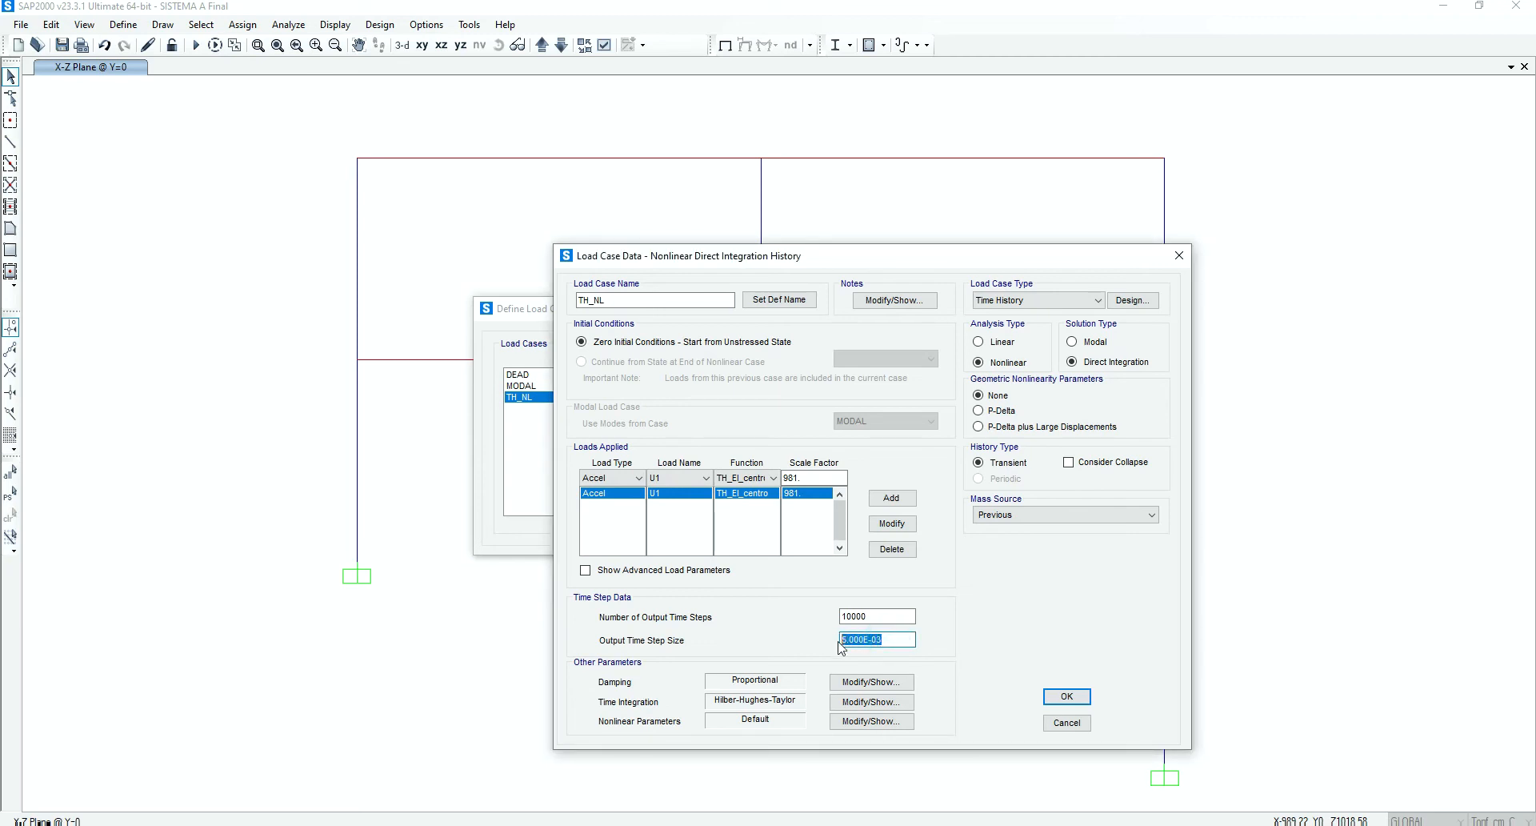
pyautogui.click(900, 641)
pyautogui.doubleClick(877, 618)
pyautogui.click(893, 639)
# Re-enter the last digit of the number of output time steps, keeping it at 10000
pyautogui.click(880, 616)
pyautogui.press('BackSpace')
pyautogui.write('0')
pyautogui.click(879, 614)
pyautogui.doubleClick(876, 614)
pyautogui.click(896, 613)
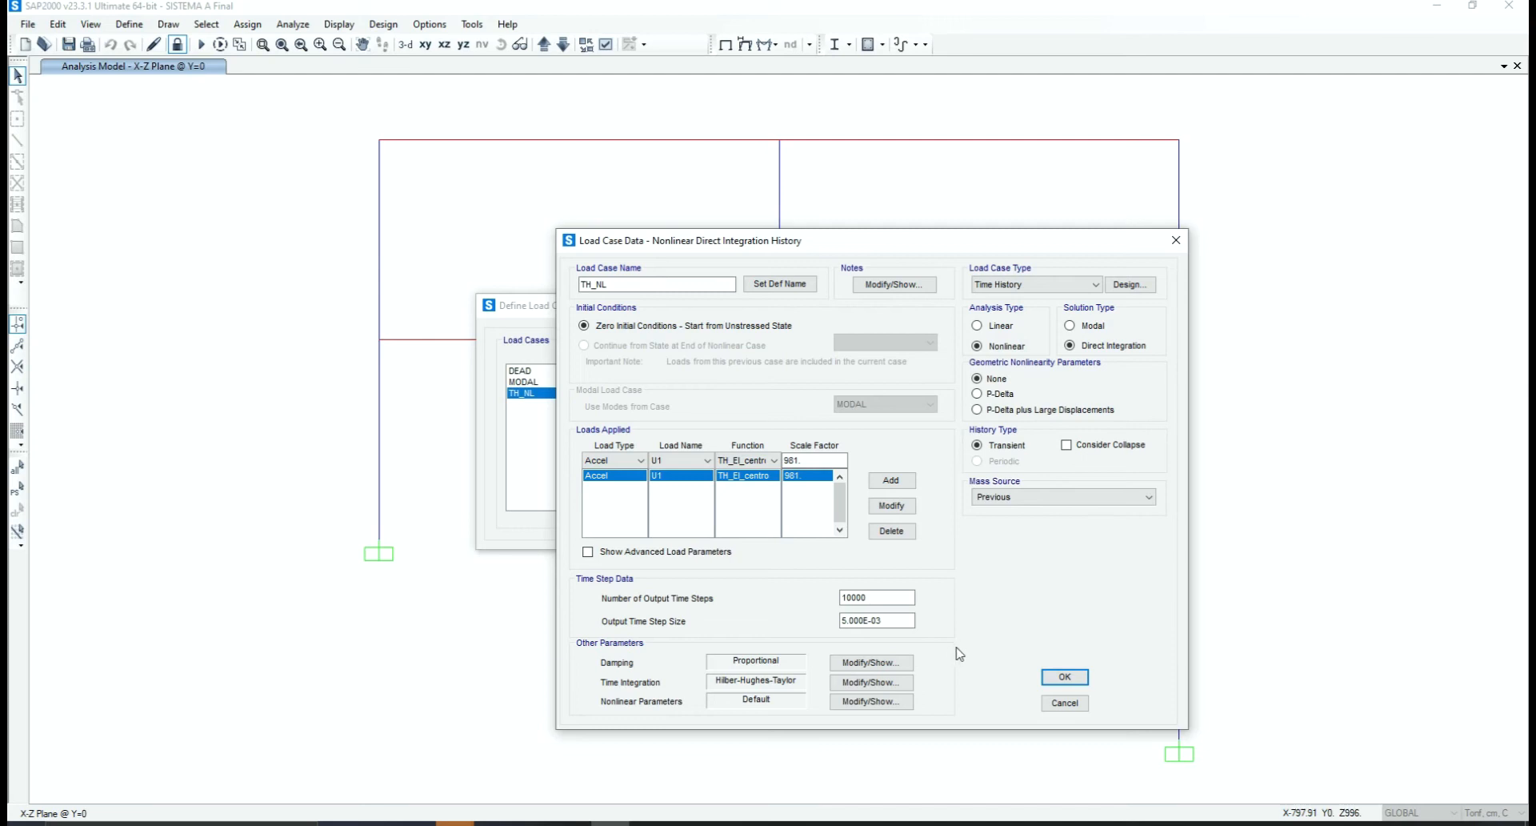
# Open the direct integration damping settings of TH_NL and check the damping ratios specified by period
pyautogui.click(856, 667)
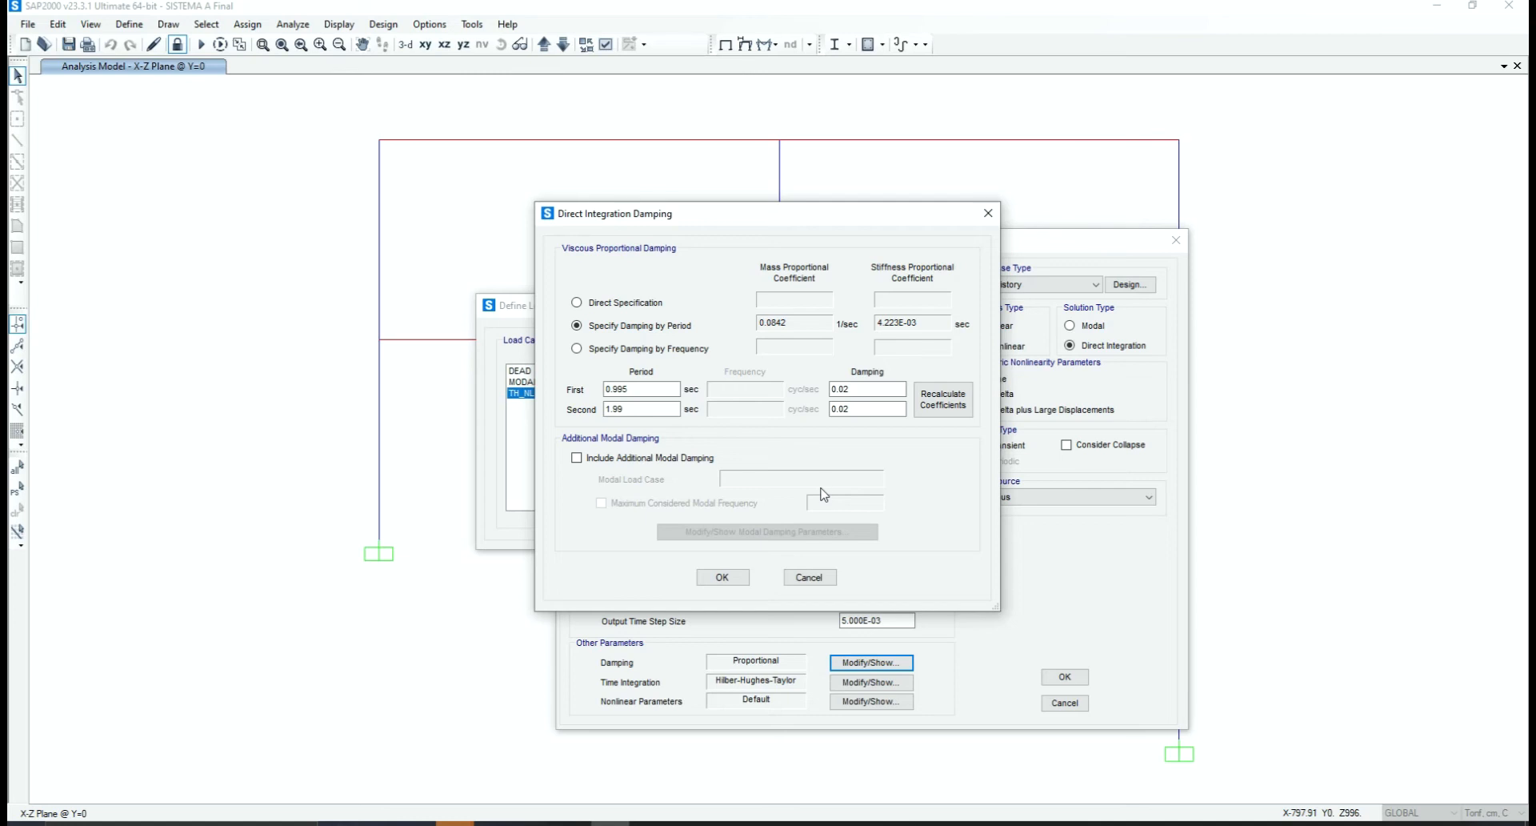
pyautogui.click(868, 389)
pyautogui.moveTo(0, 48); pyautogui.dragTo(496, 2)
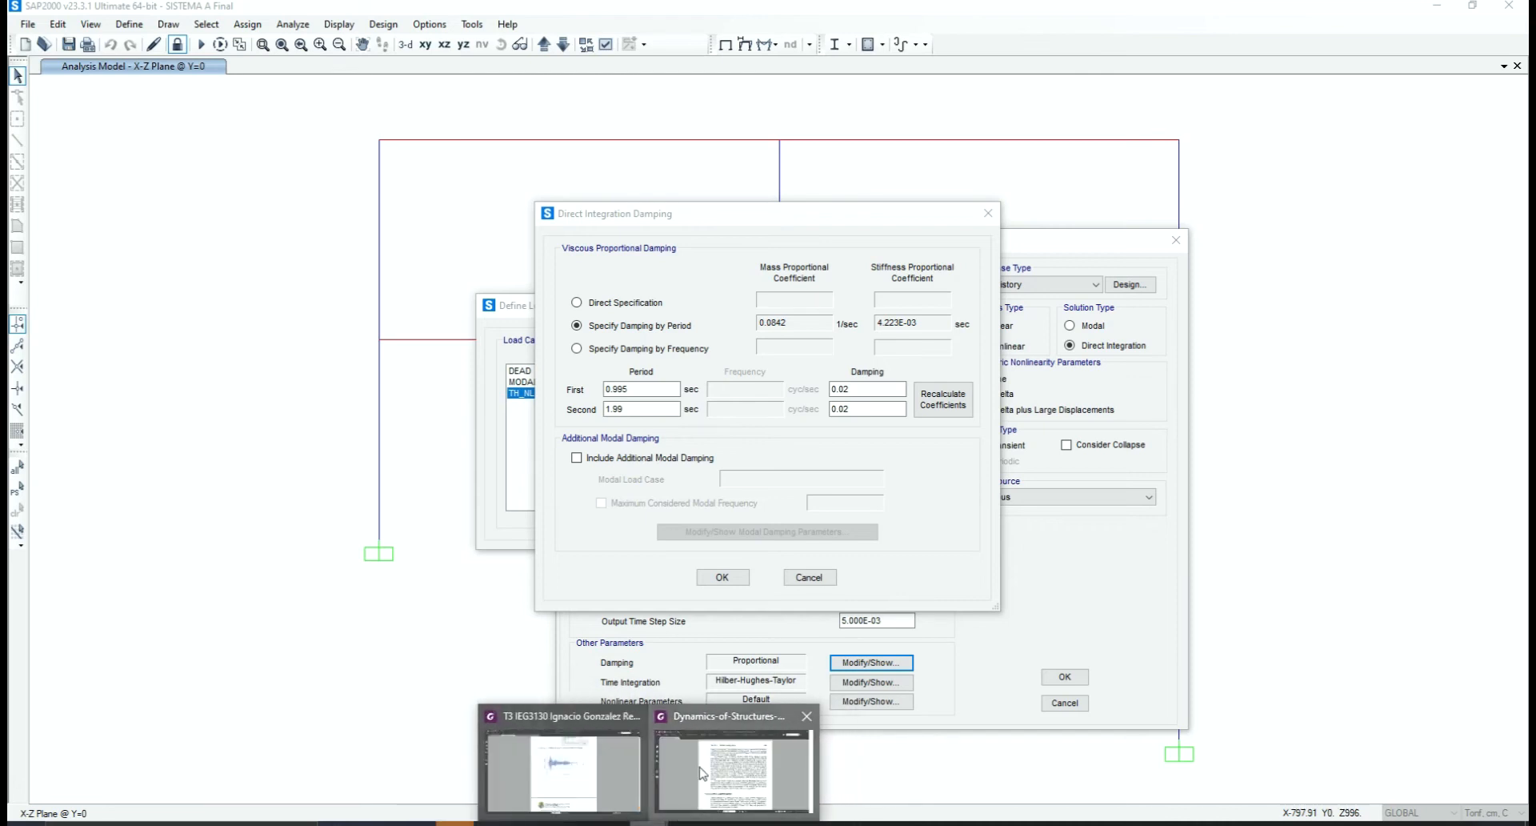
# Switch to the Dynamics of Structures PDF in Foxit PhantomPDF, maximize it and examine section 11.4.1 on Rayleigh damping with Figure 11.4.1
pyautogui.click(677, 812)
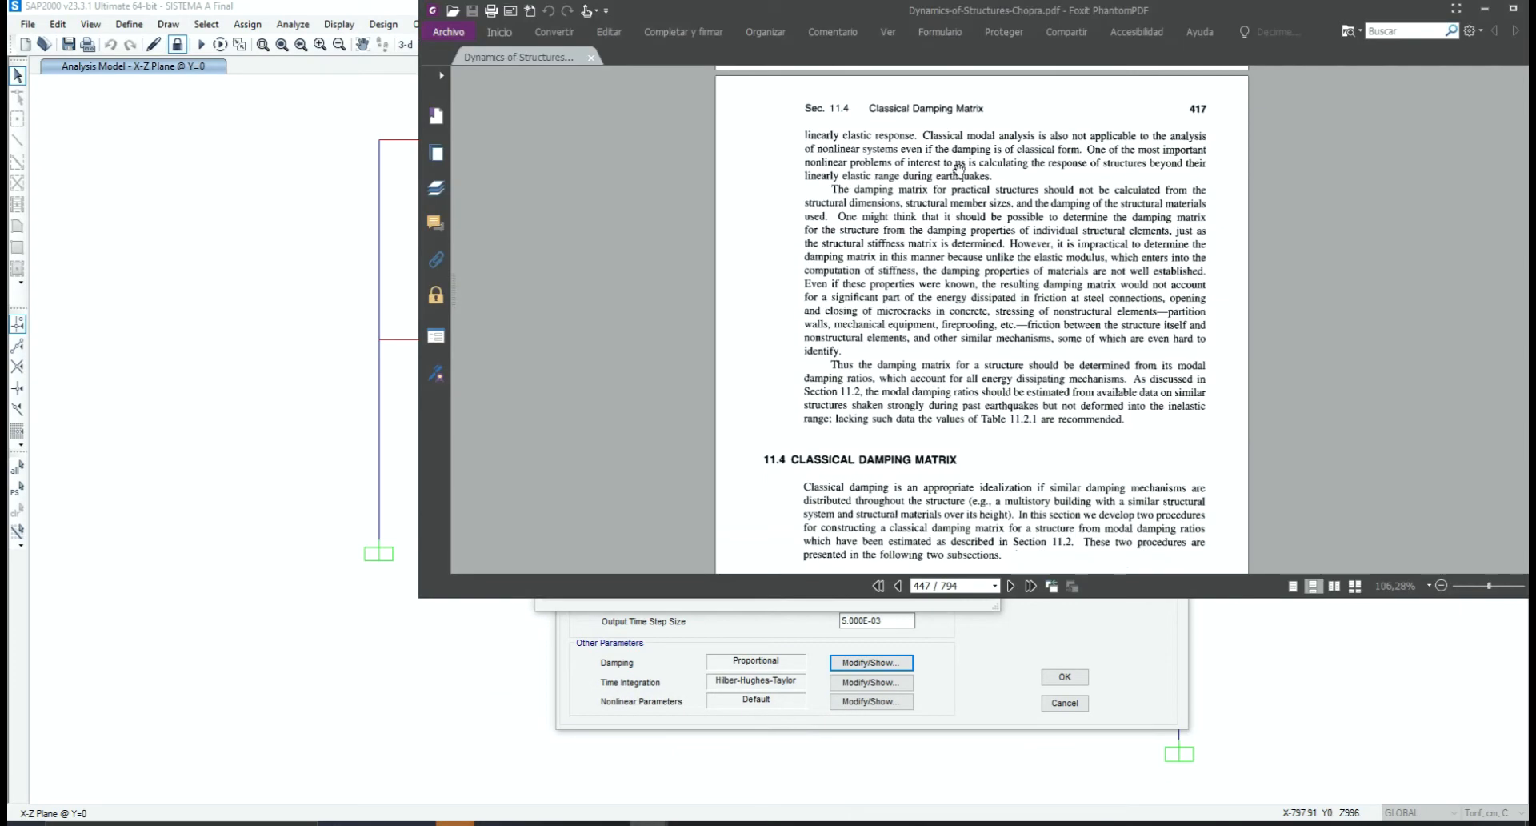
pyautogui.click(1513, 8)
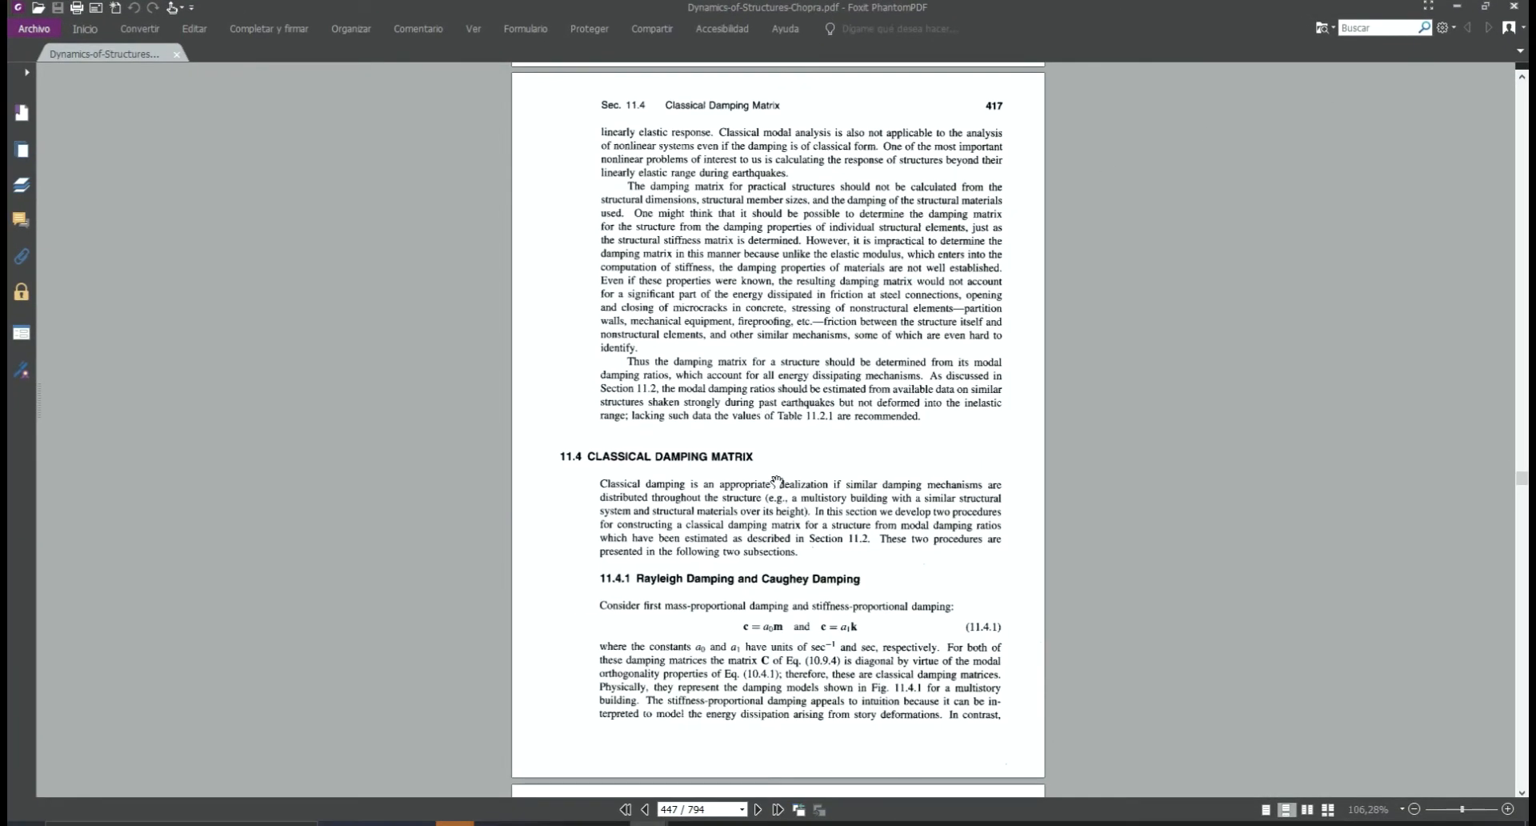
pyautogui.scroll(-7, 718, 568)
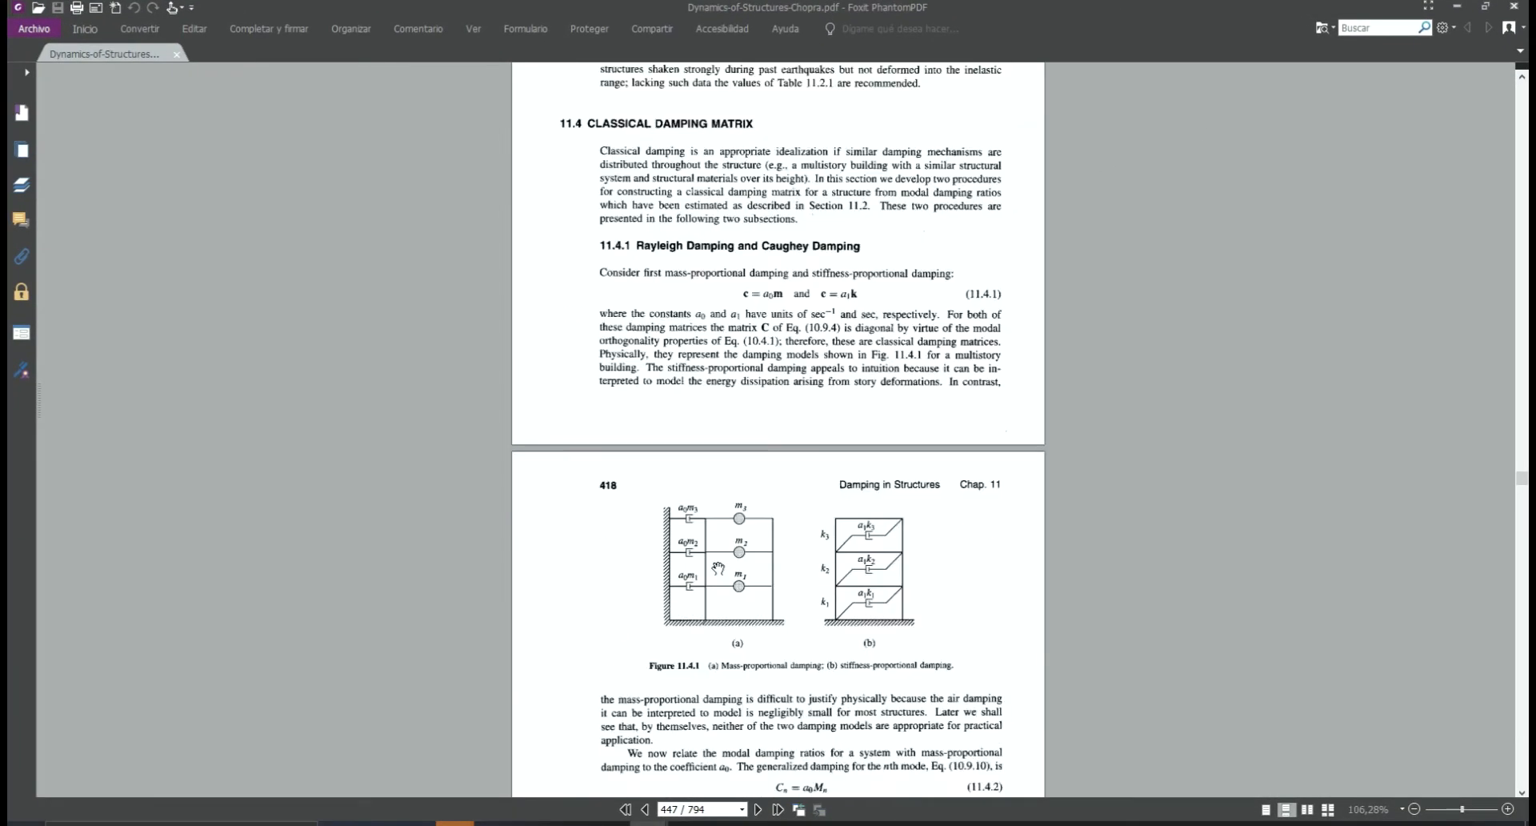
pyautogui.scroll(3, 718, 567)
pyautogui.scroll(3, 718, 567)
pyautogui.scroll(-4, 718, 567)
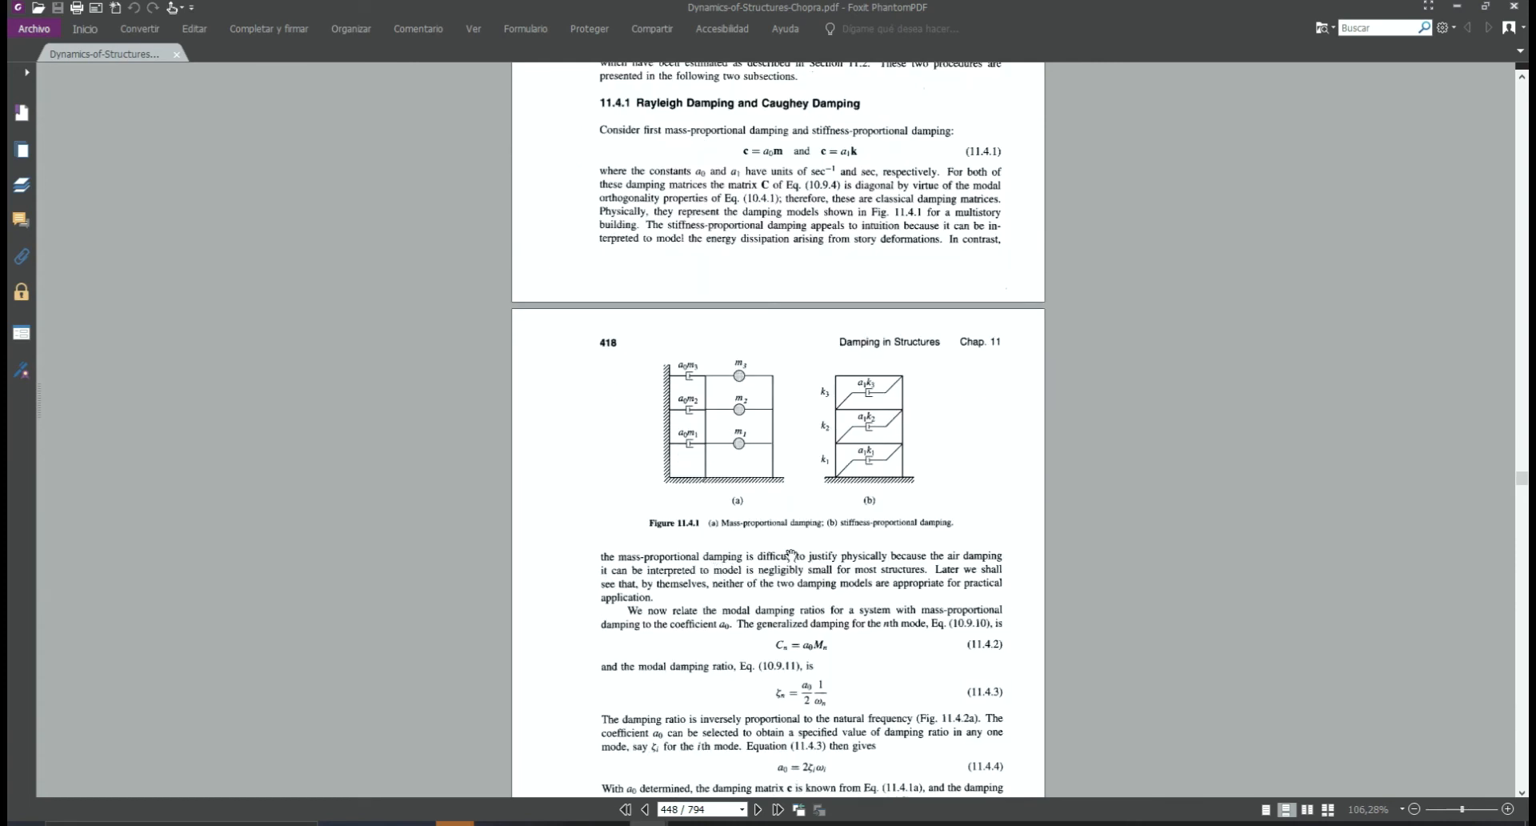
pyautogui.scroll(10, 851, 552)
pyautogui.scroll(-12, 850, 552)
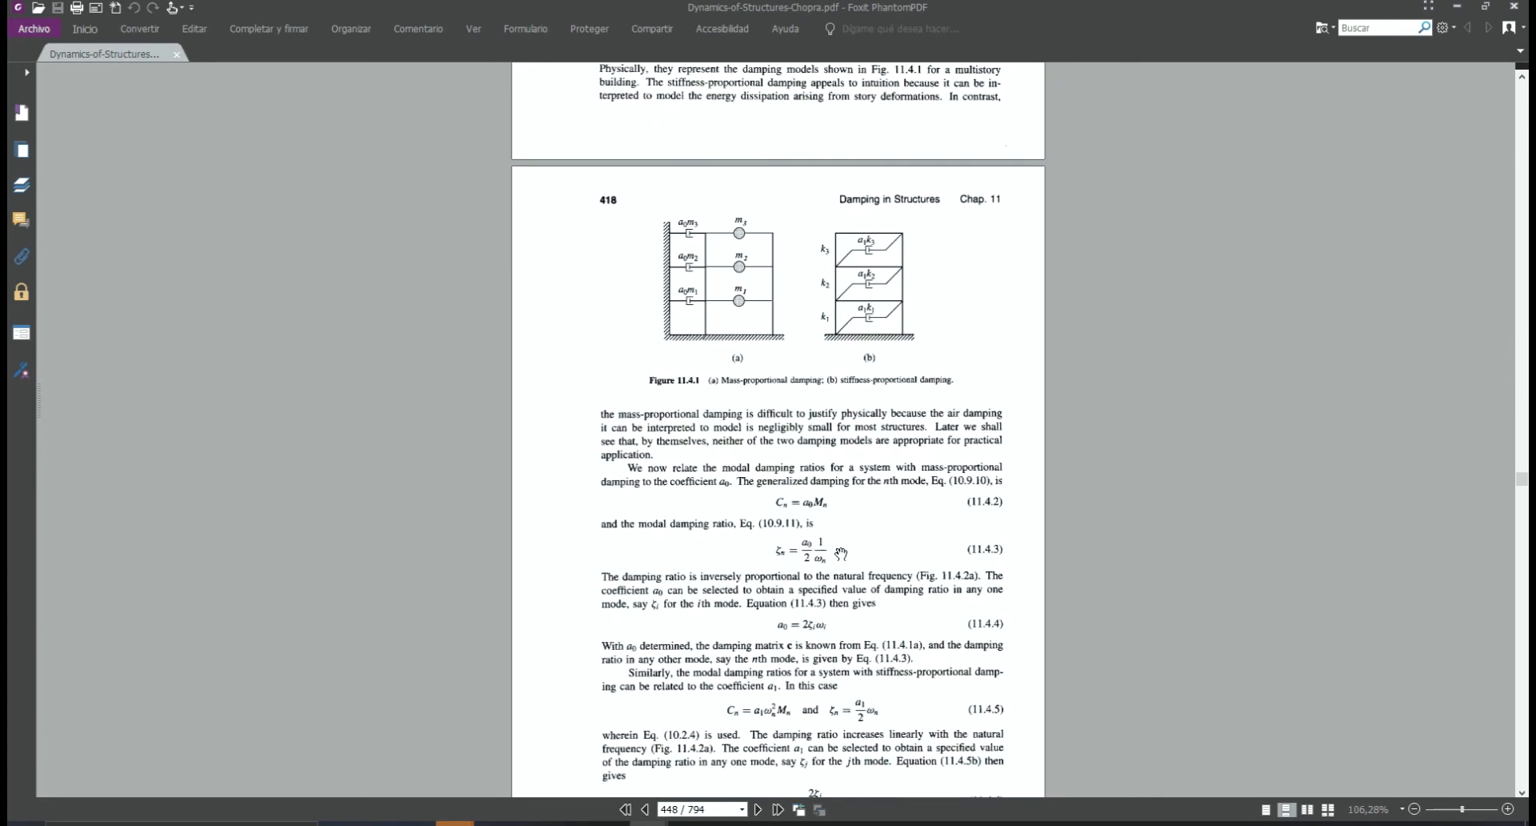
# Read equations 11.4.2 to 11.4.6 for the mass-proportional and stiffness-proportional damping coefficients at an enlarged scale
pyautogui.keyDown('ctrl'); pyautogui.scroll(3, 840, 552); pyautogui.keyUp('ctrl')
pyautogui.scroll(-3, 838, 552)
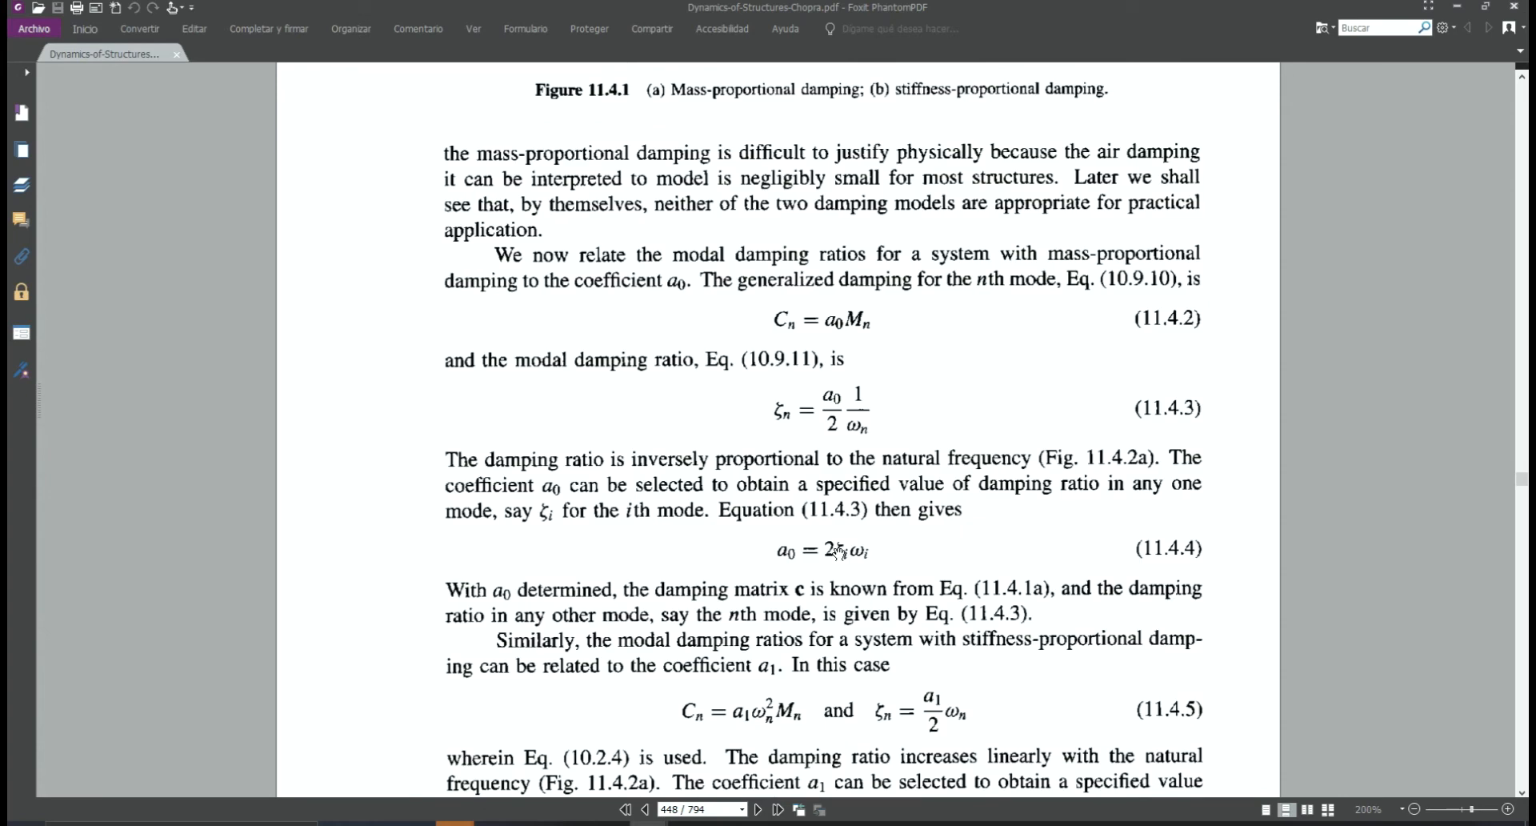
pyautogui.scroll(-2, 846, 529)
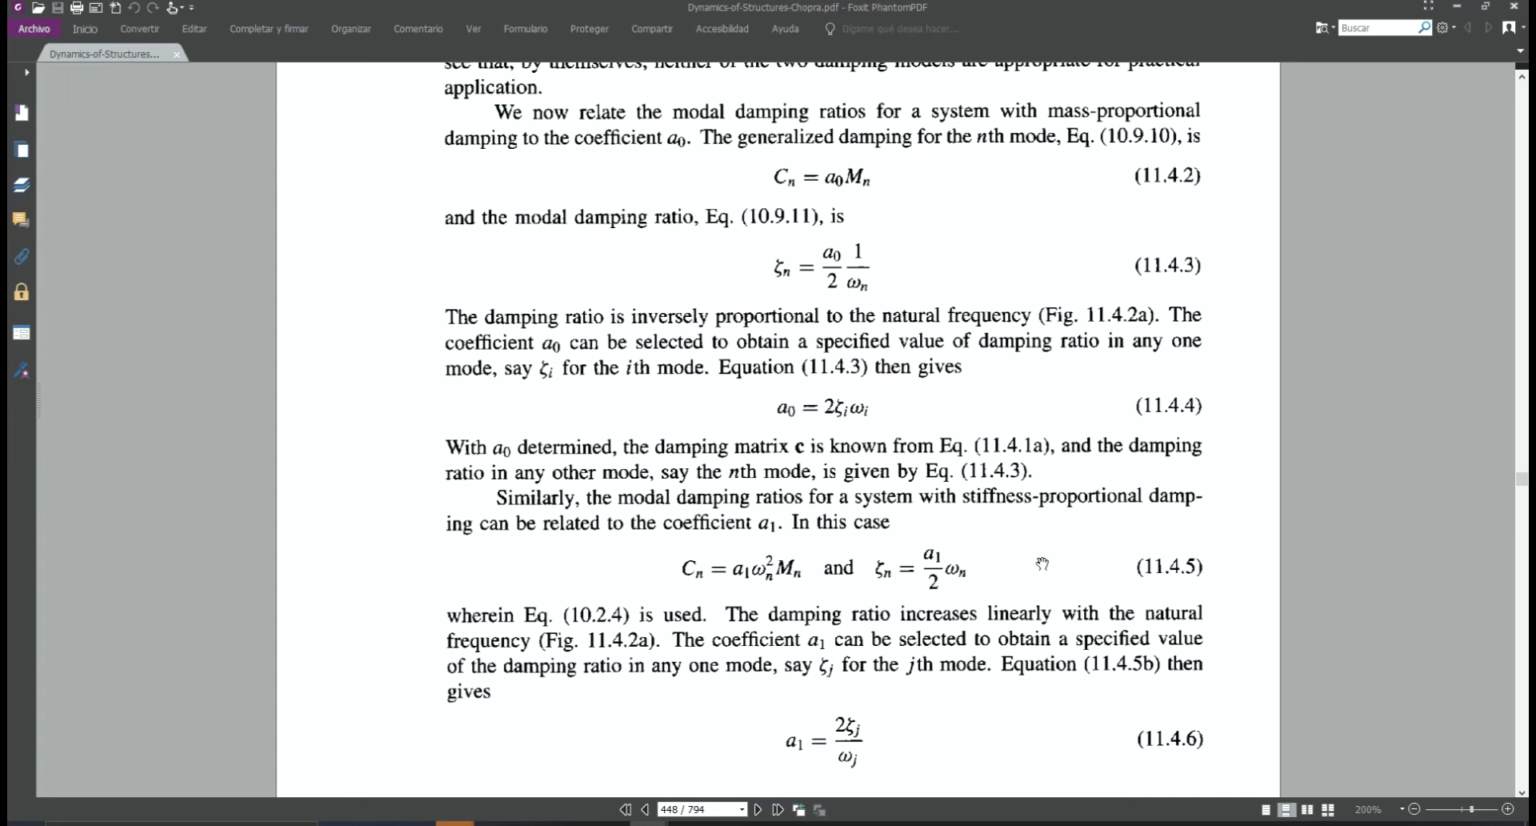
pyautogui.scroll(-6, 1031, 563)
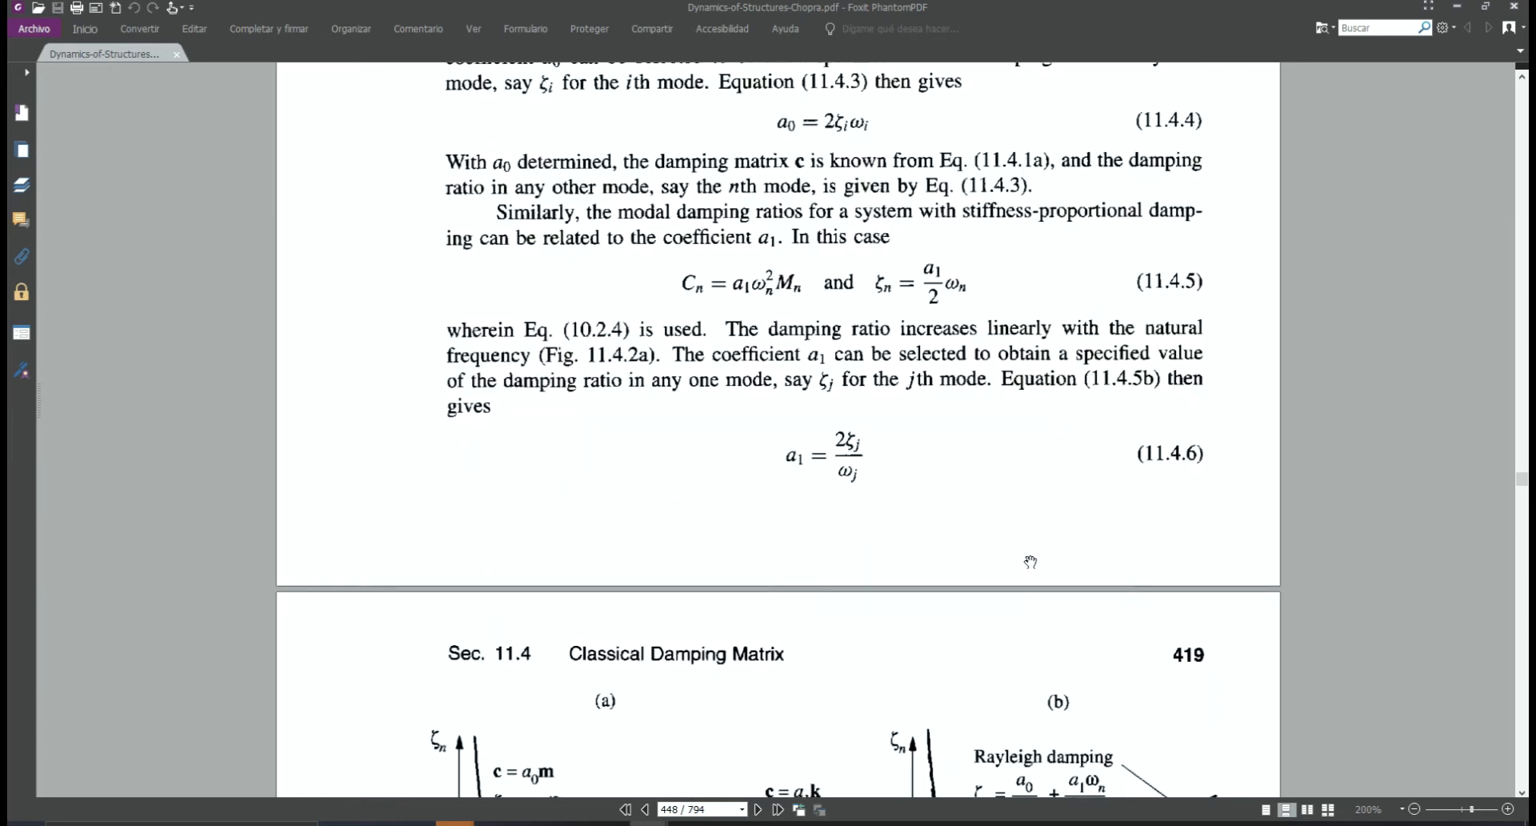
# Examine the Rayleigh damping curve in Figure 11.4.2(b) on page 419 at 400% magnification
pyautogui.scroll(-2, 1026, 563)
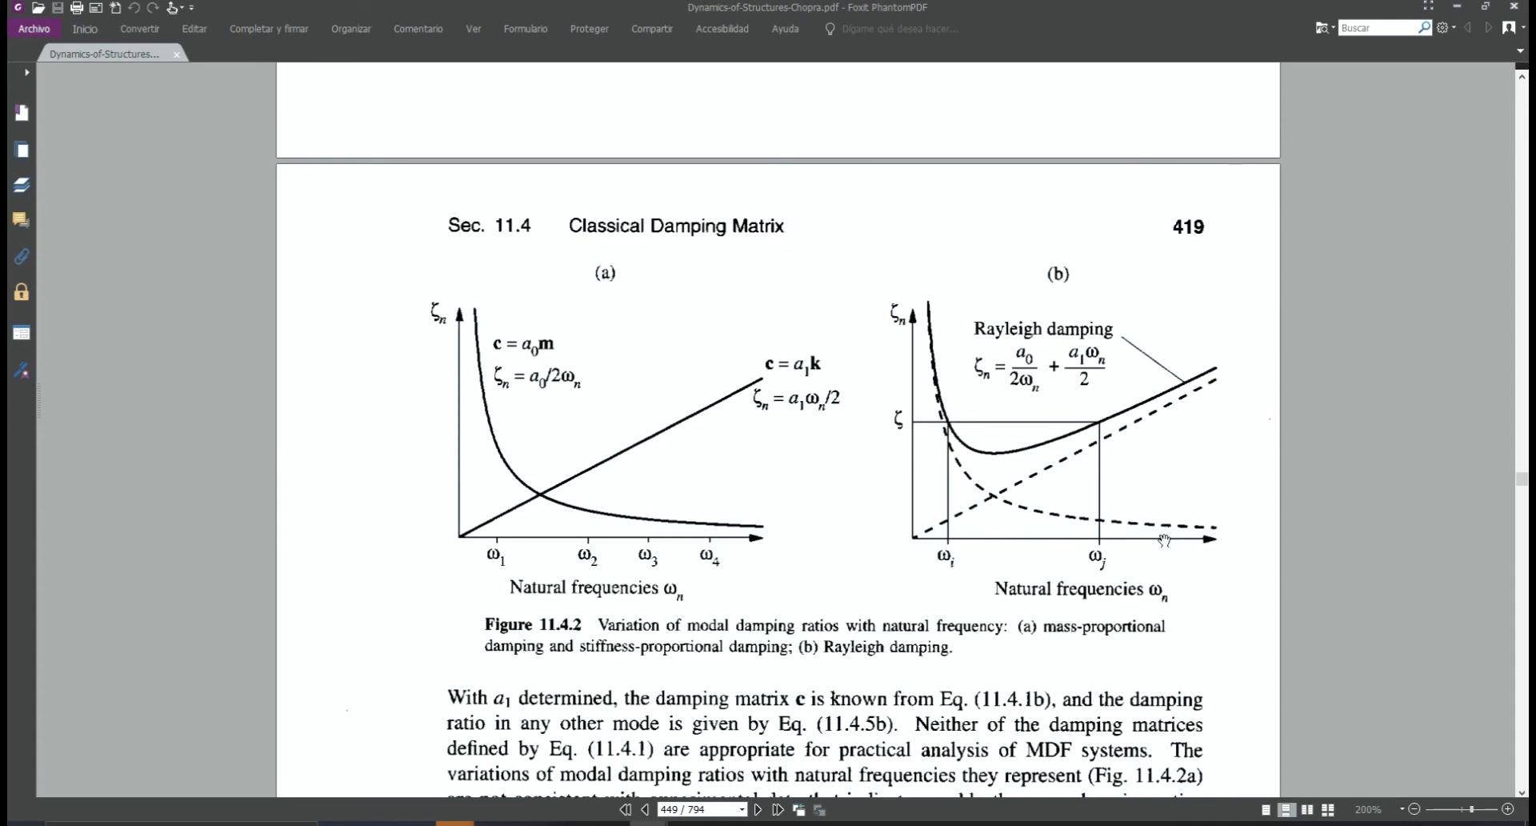
pyautogui.scroll(-1, 1120, 528)
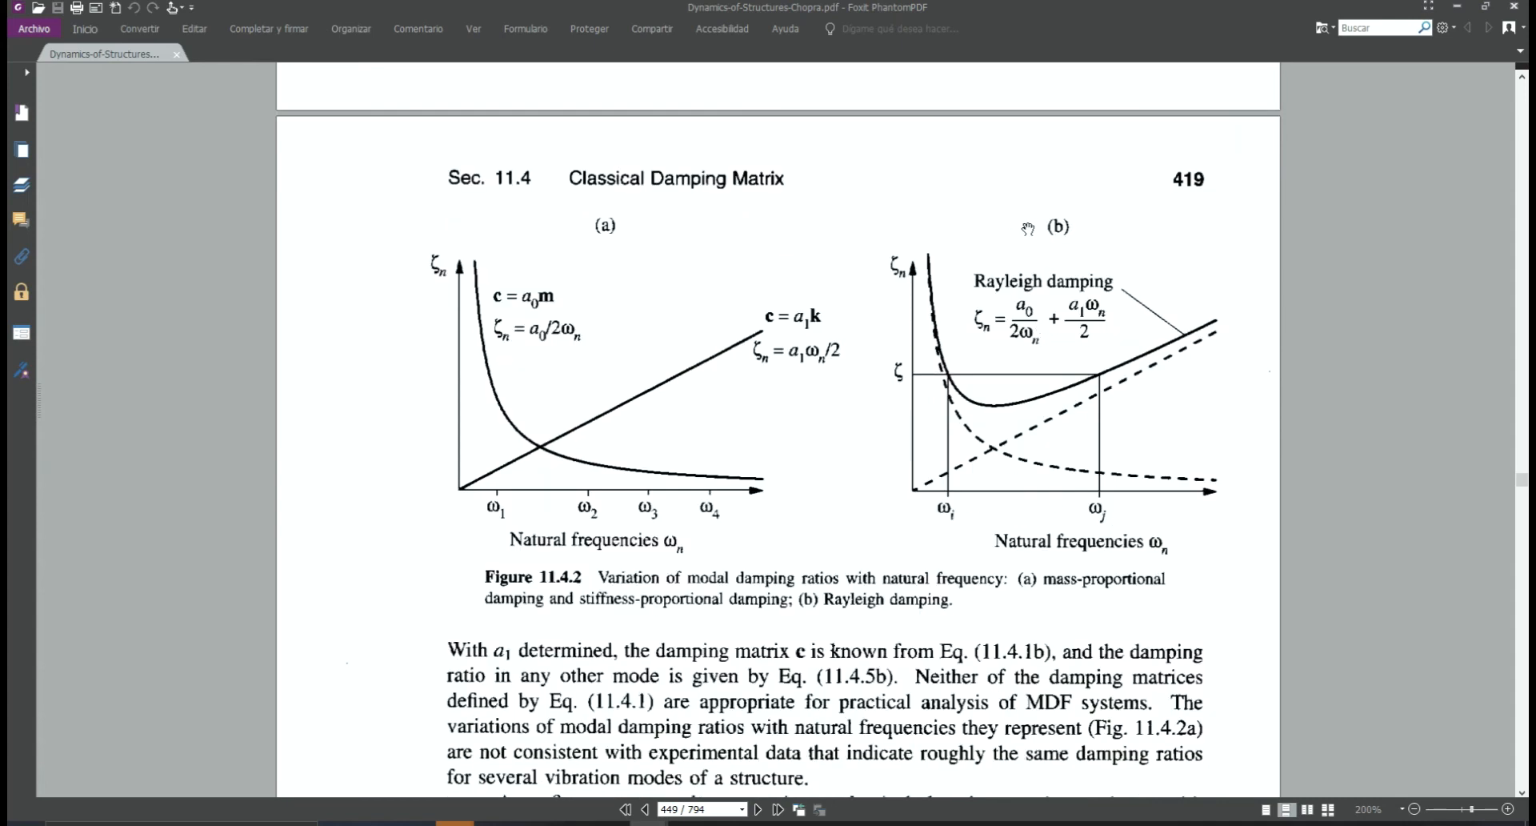
pyautogui.keyDown('ctrl'); pyautogui.scroll(5, 1060, 337); pyautogui.keyUp('ctrl')
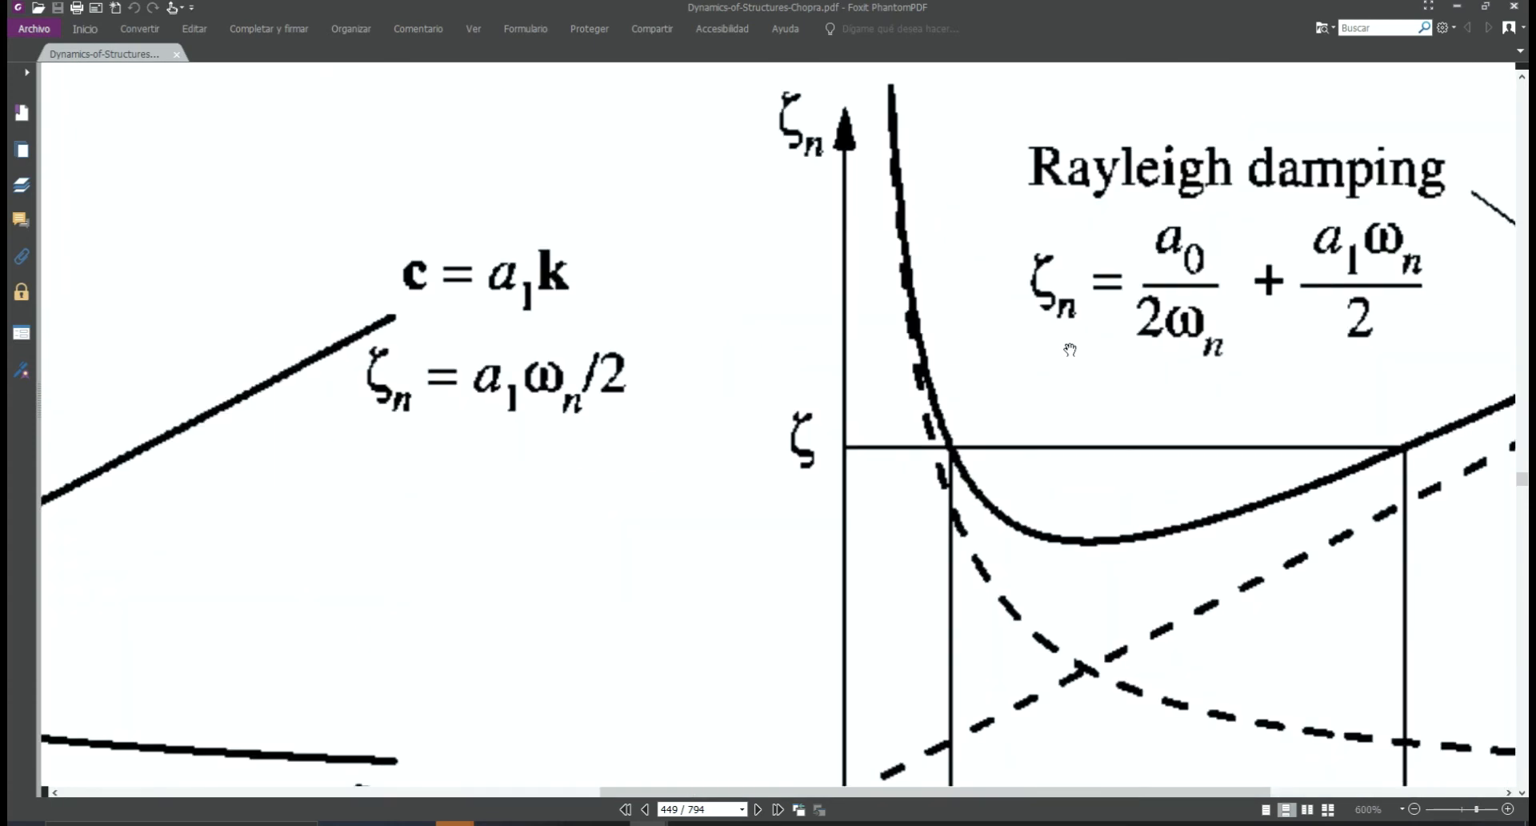
pyautogui.keyDown('ctrl'); pyautogui.scroll(-1, 1071, 350); pyautogui.keyUp('ctrl')
pyautogui.moveTo(888, 789); pyautogui.dragTo(1037, 793)
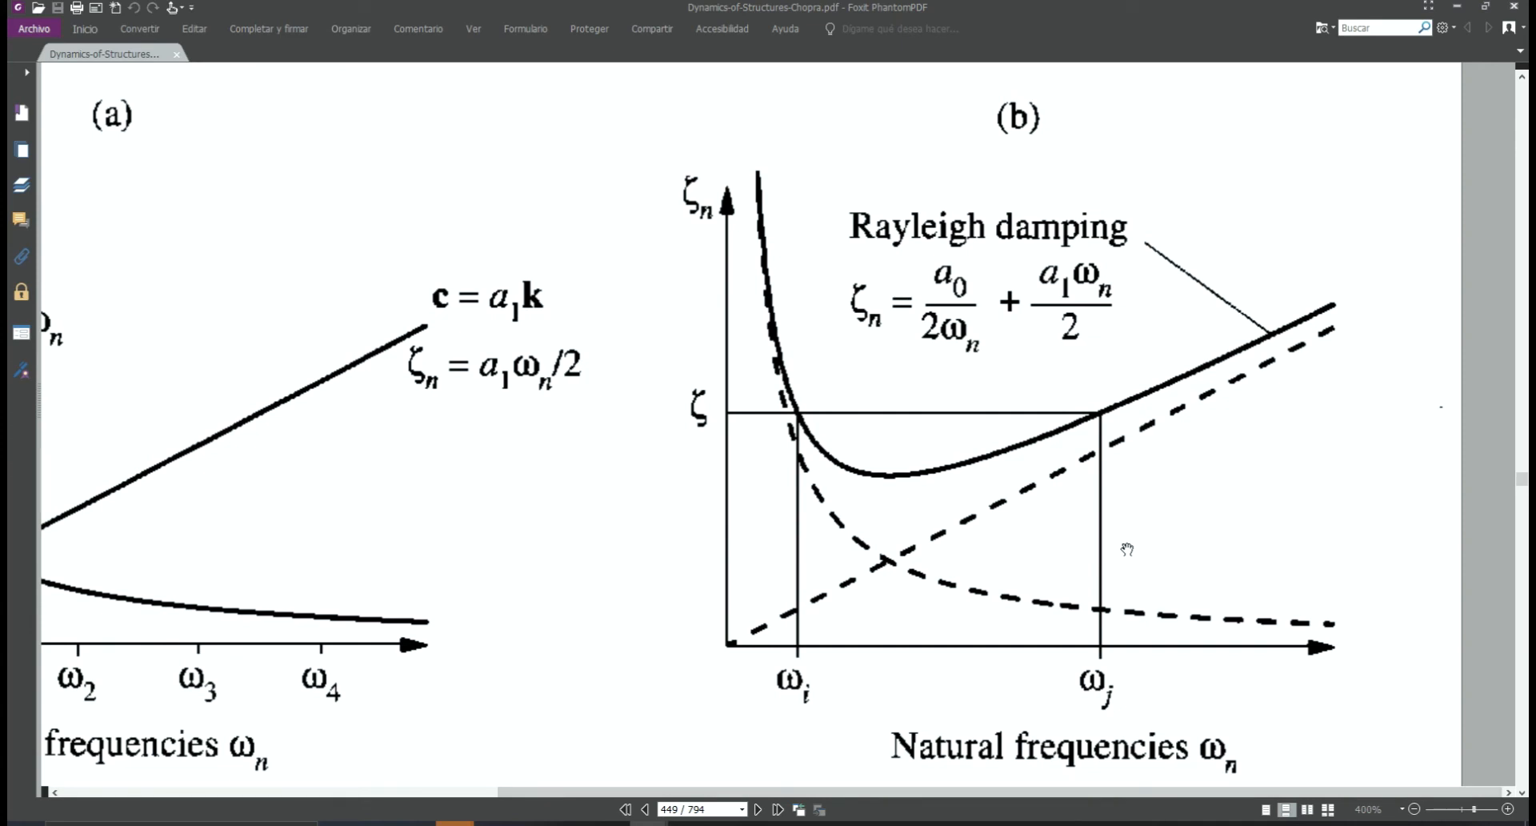
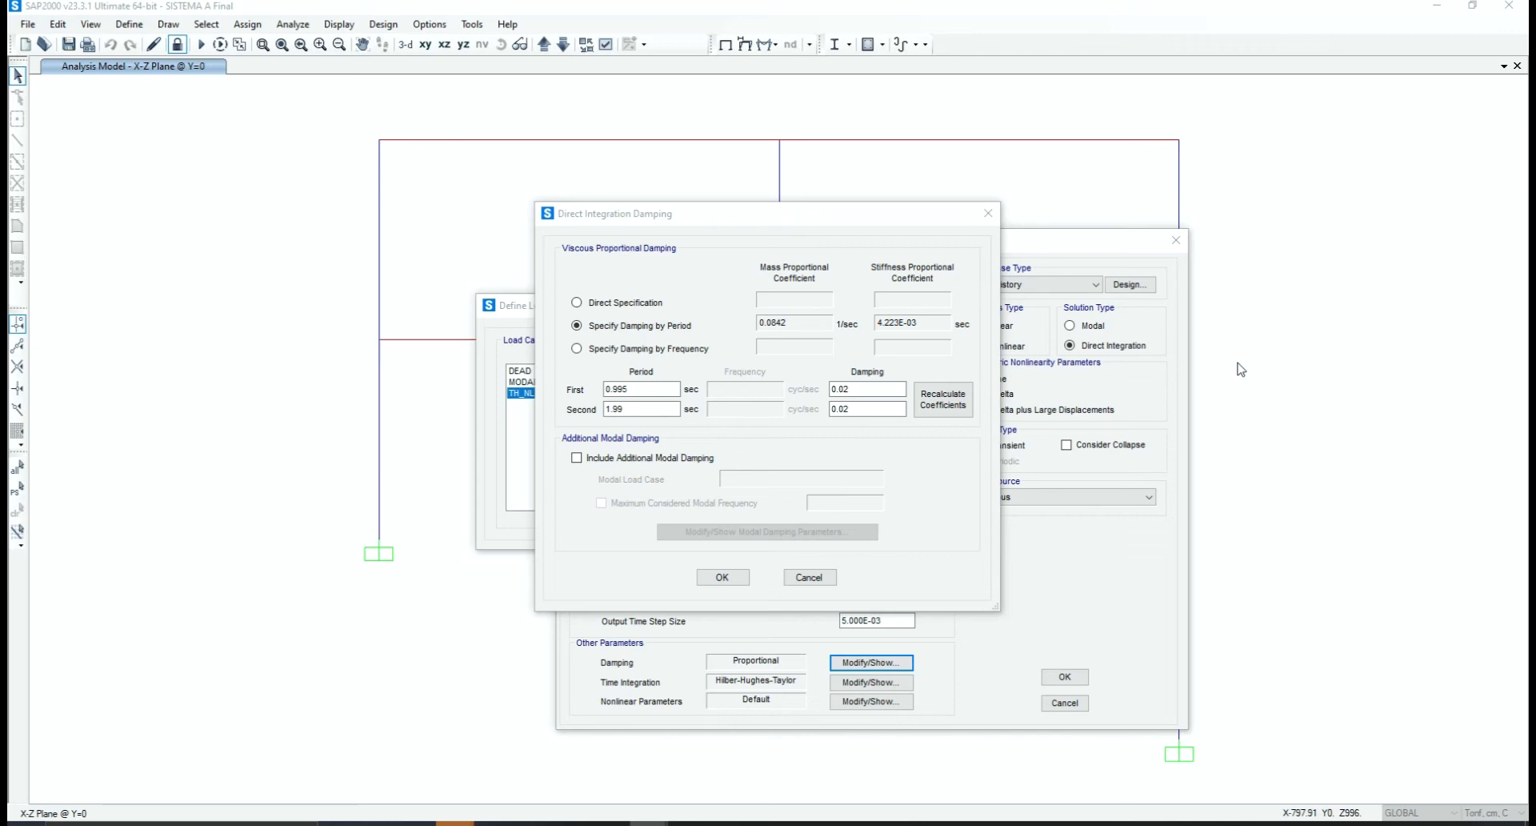
# Switch to LonelyScreen AirPlay Receiver, maximize it to examine the nonlinear force-displacement sketch with the T1 and T2 notes, and minimize it
pyautogui.click(818, 223)
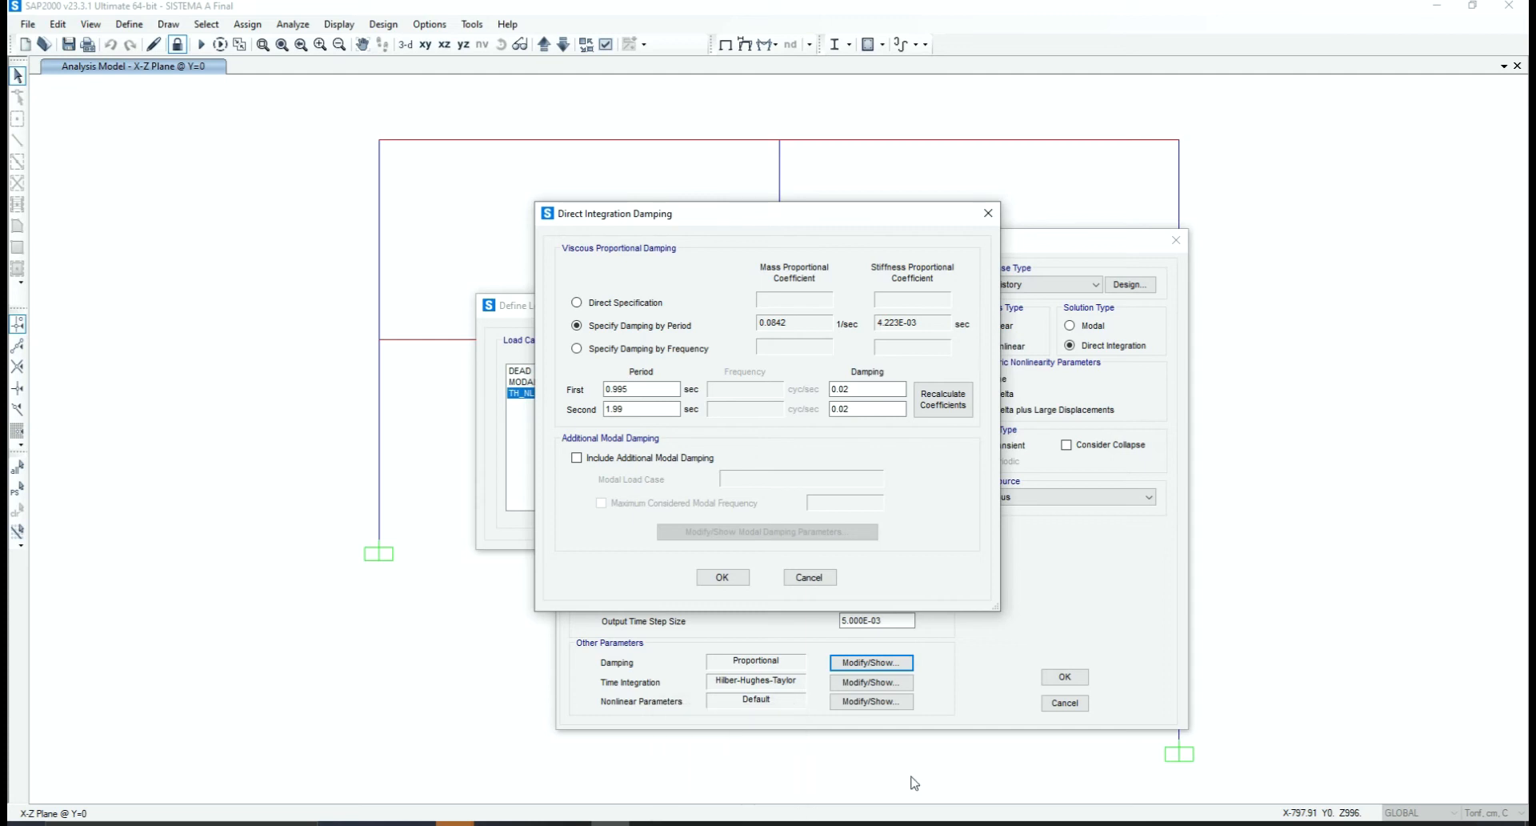
pyautogui.click(727, 823)
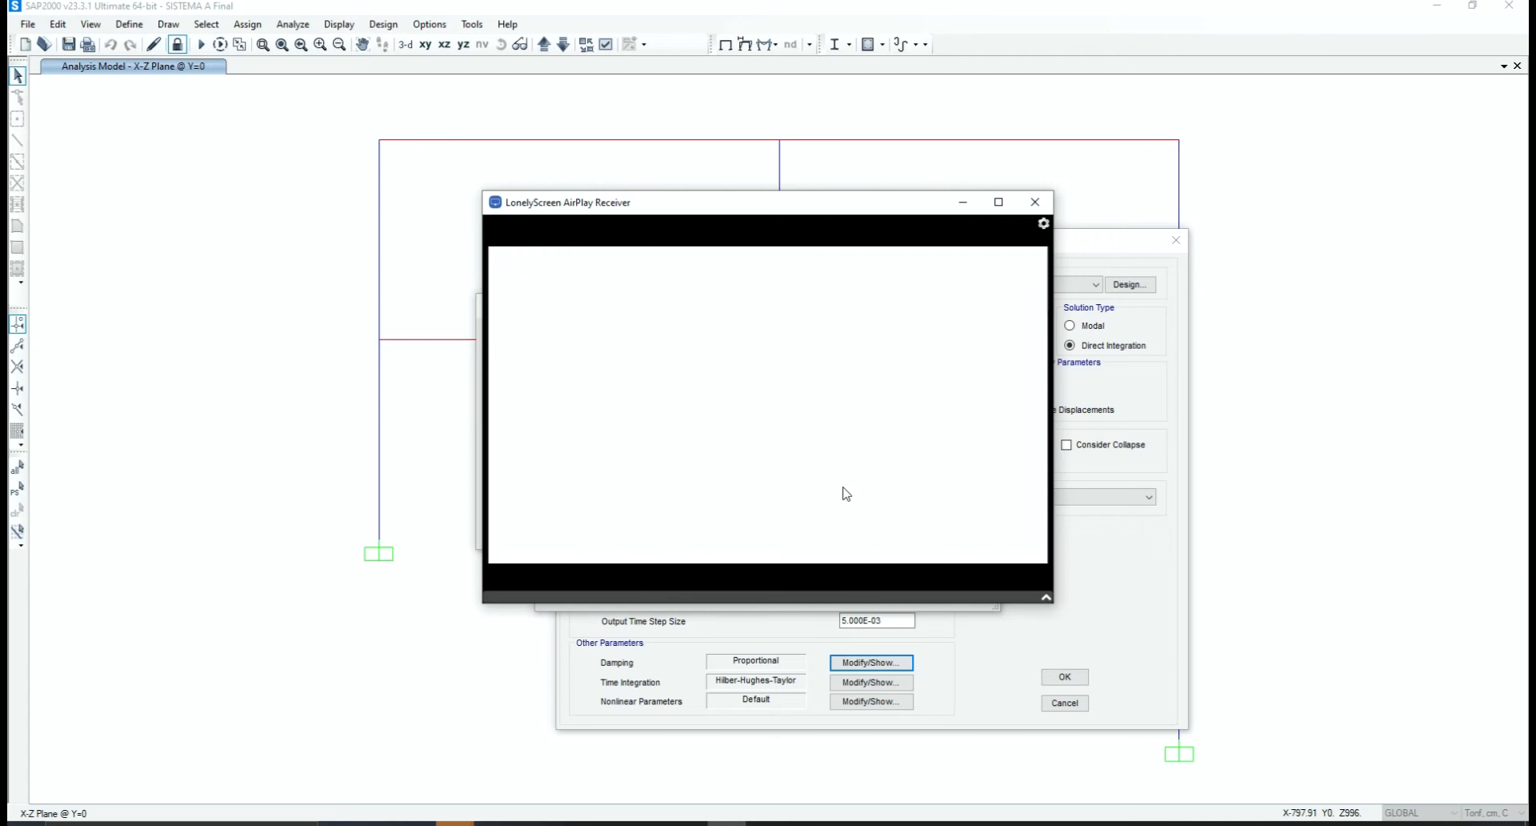
pyautogui.click(997, 201)
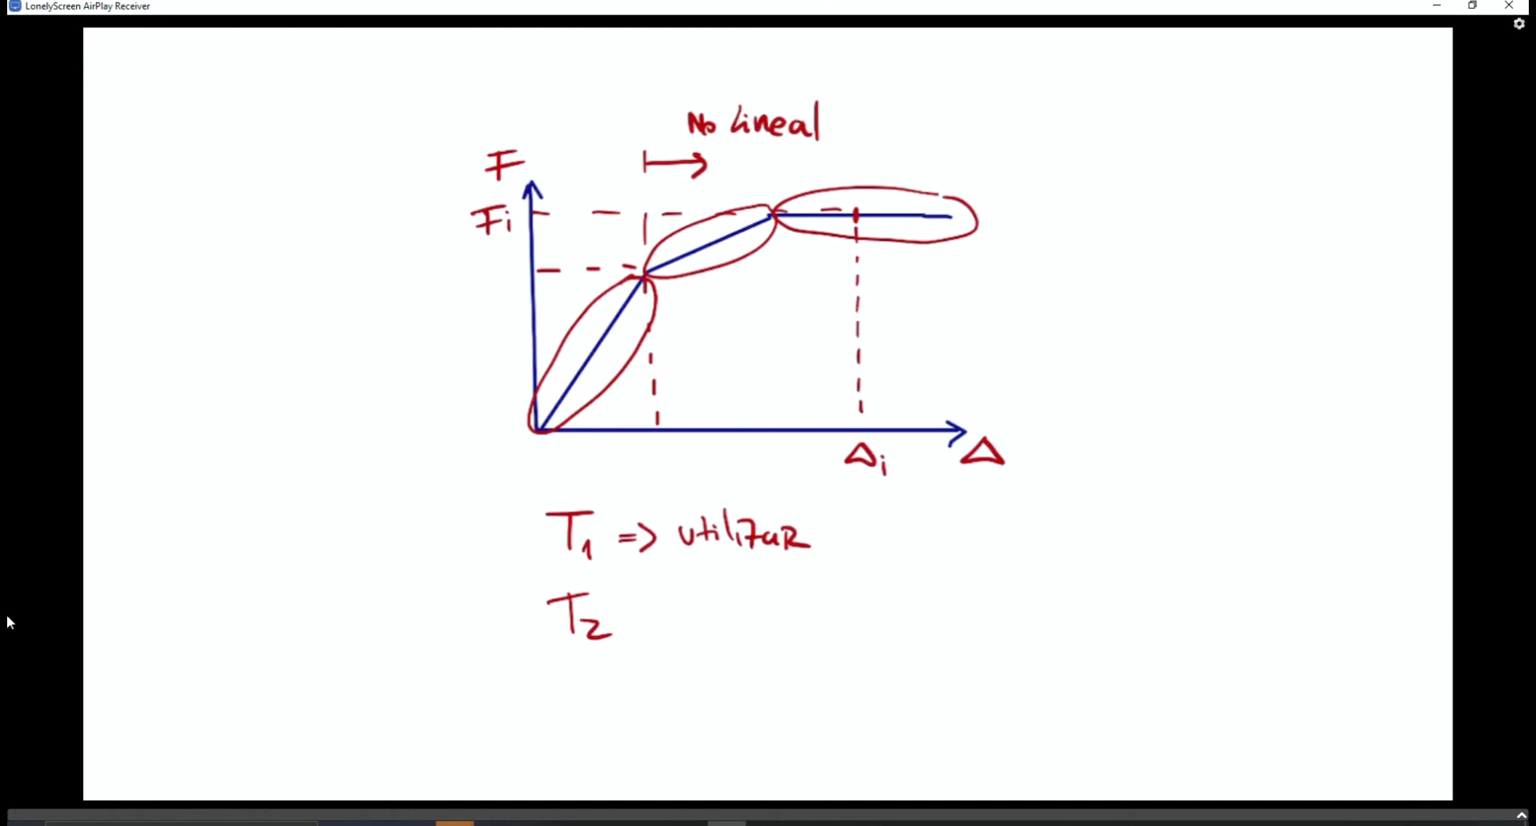
pyautogui.click(1436, 4)
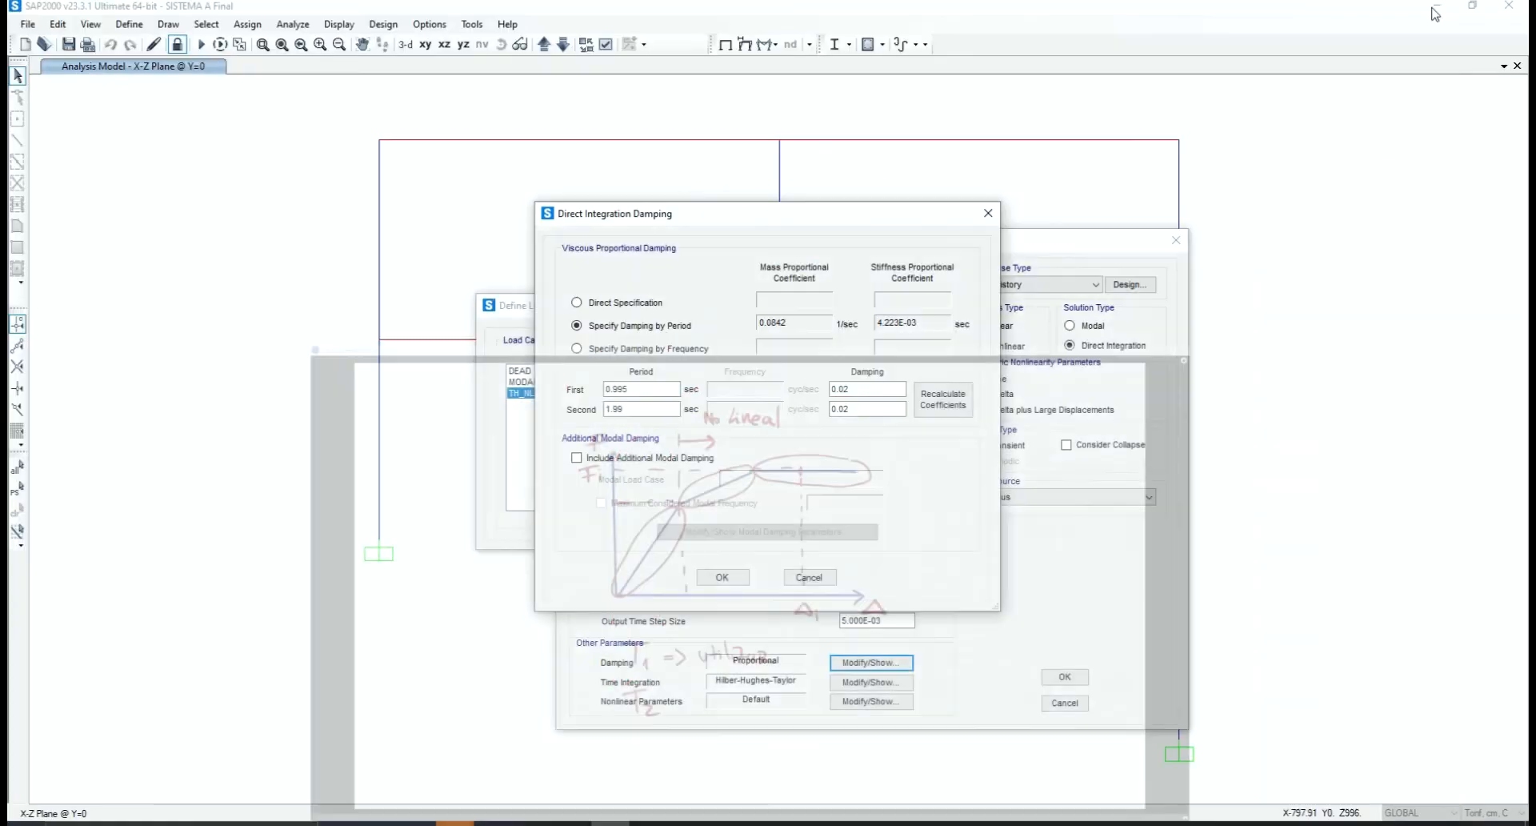
# Check the first and second periods and their damping ratios in the direct integration damping settings and accept them
pyautogui.click(637, 391)
pyautogui.click(637, 409)
pyautogui.click(867, 389)
pyautogui.click(723, 577)
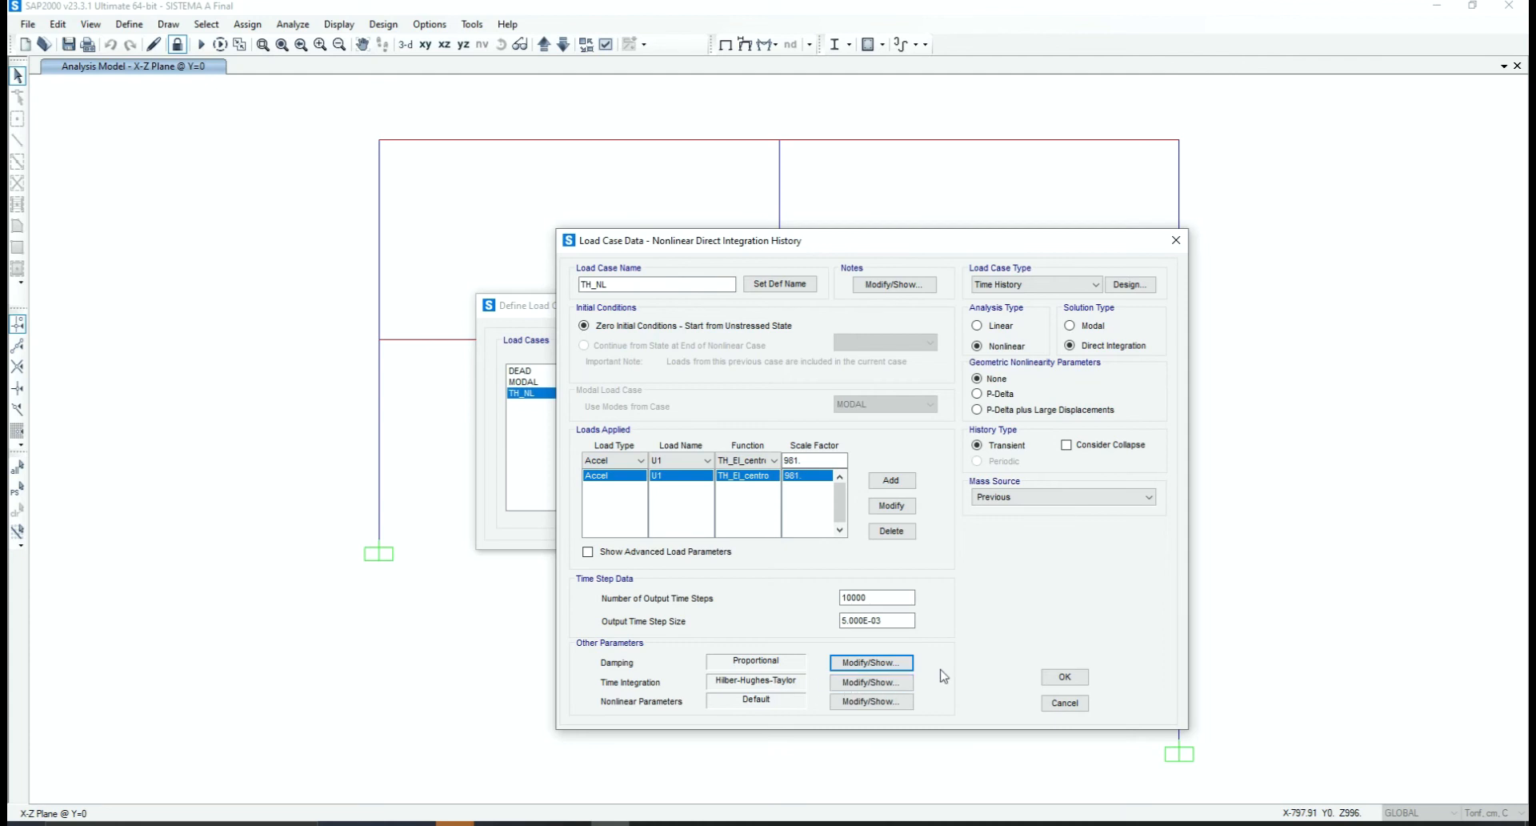
# Check the Hilber-Hughes-Taylor time integration parameters of TH_NL without changing them and close the load case definitions
pyautogui.click(895, 682)
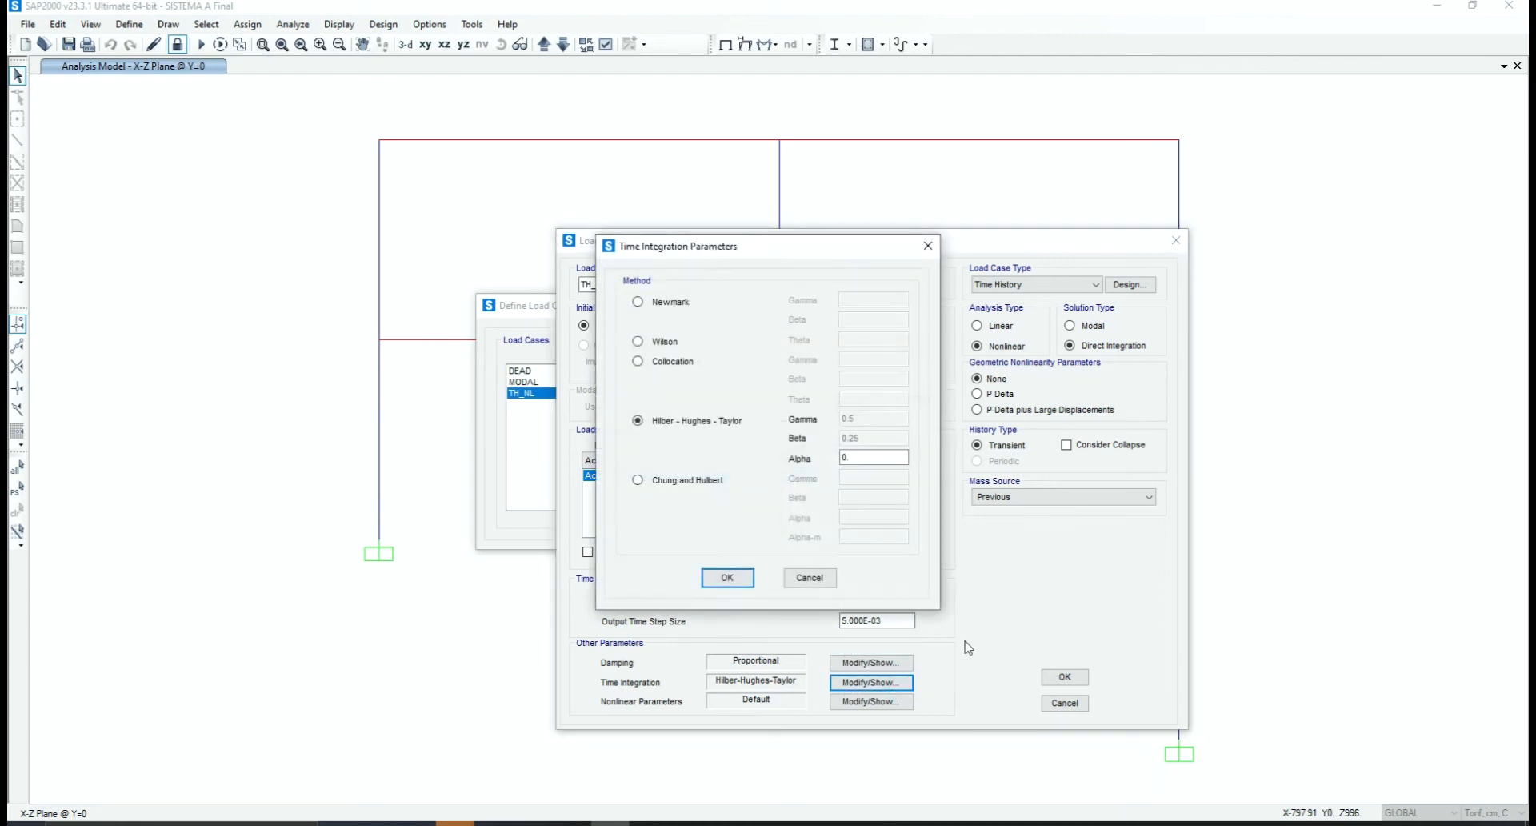
pyautogui.click(821, 587)
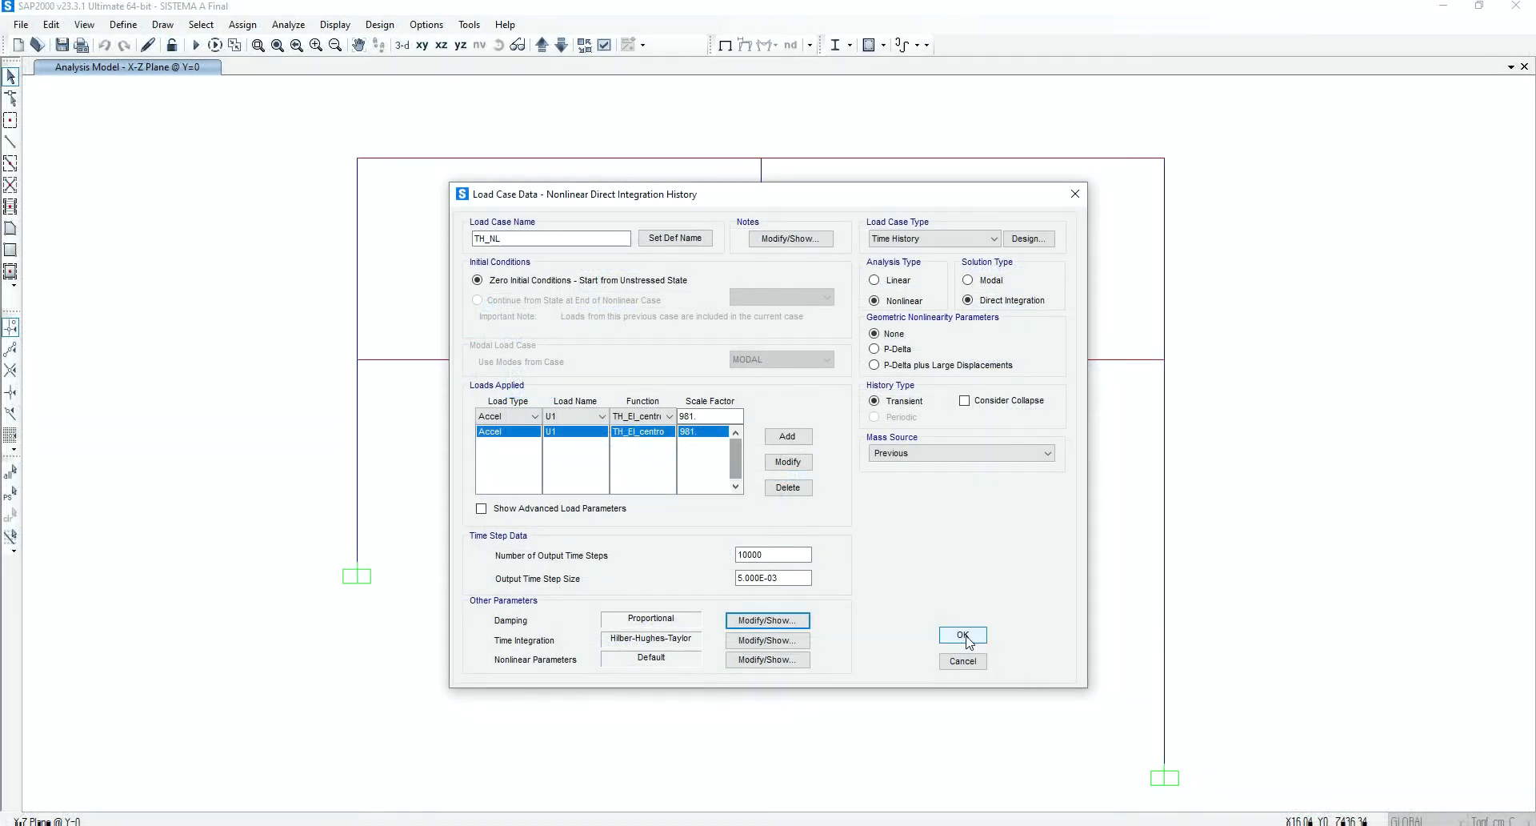
pyautogui.click(963, 636)
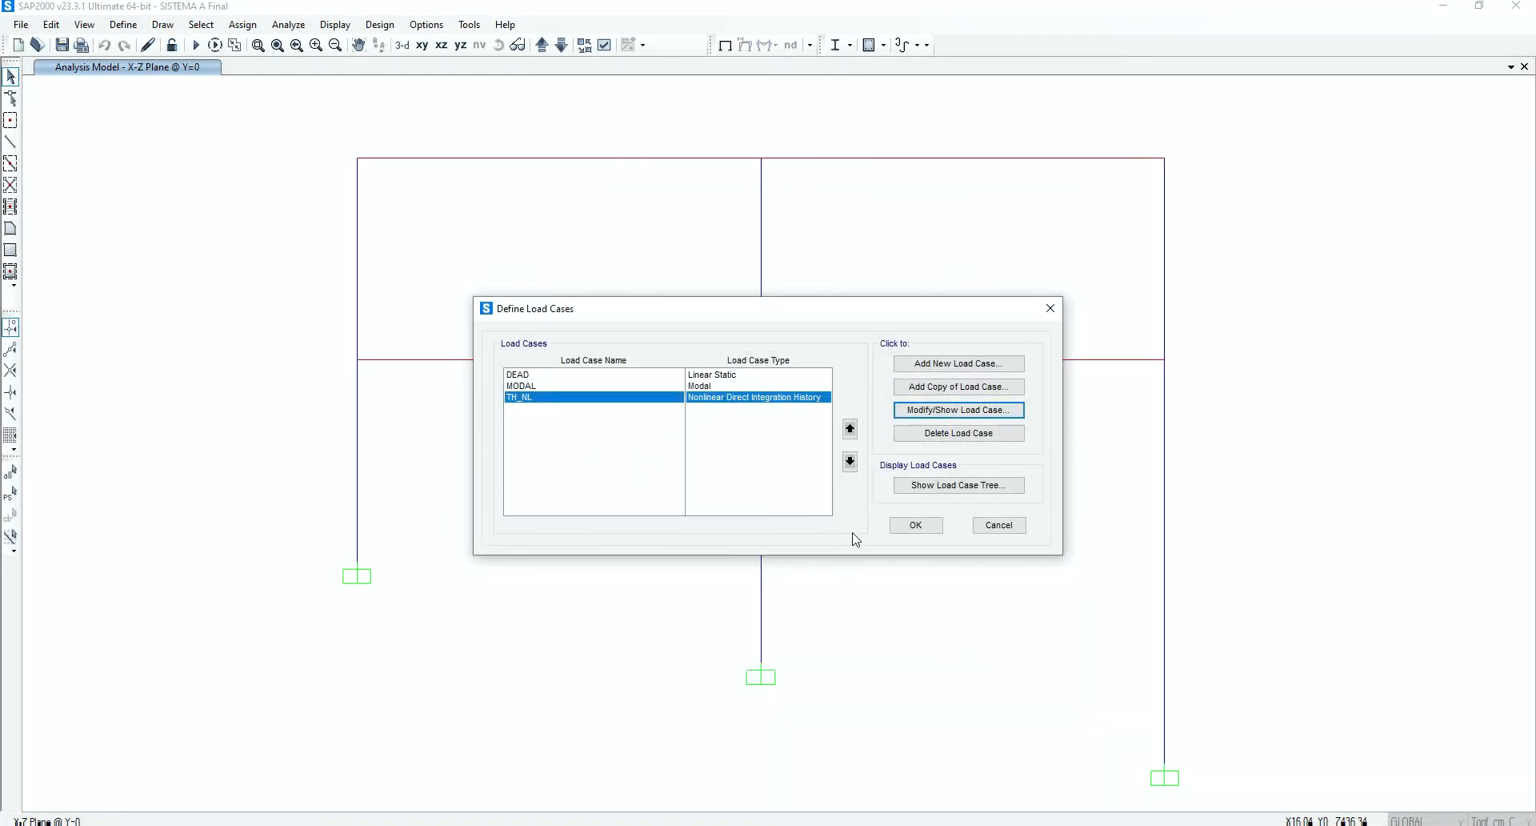
pyautogui.click(901, 524)
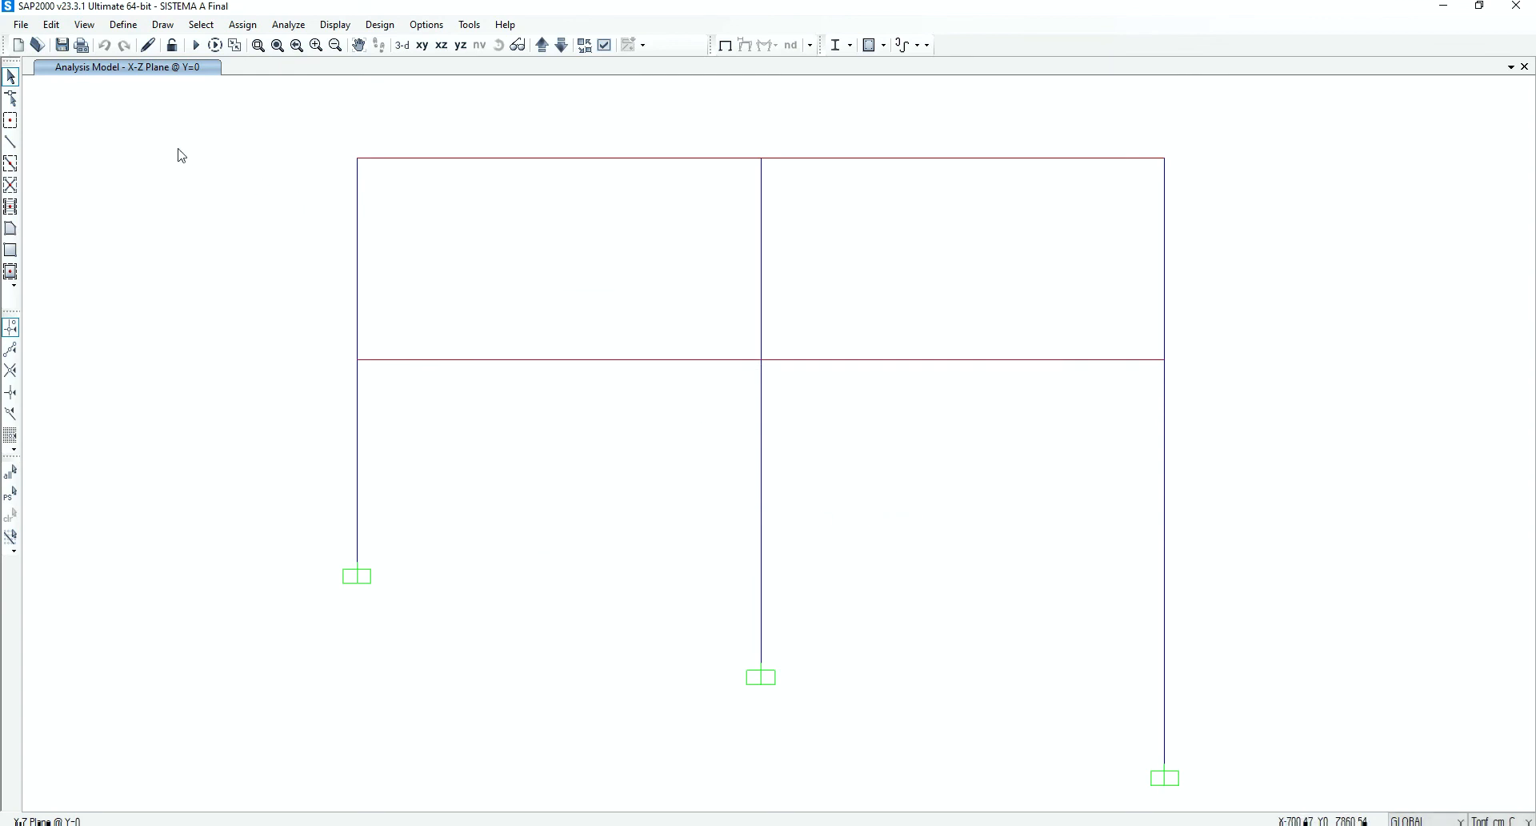
# Set load case TH_NL to run and MODAL not to run, and run the analysis
pyautogui.click(195, 45)
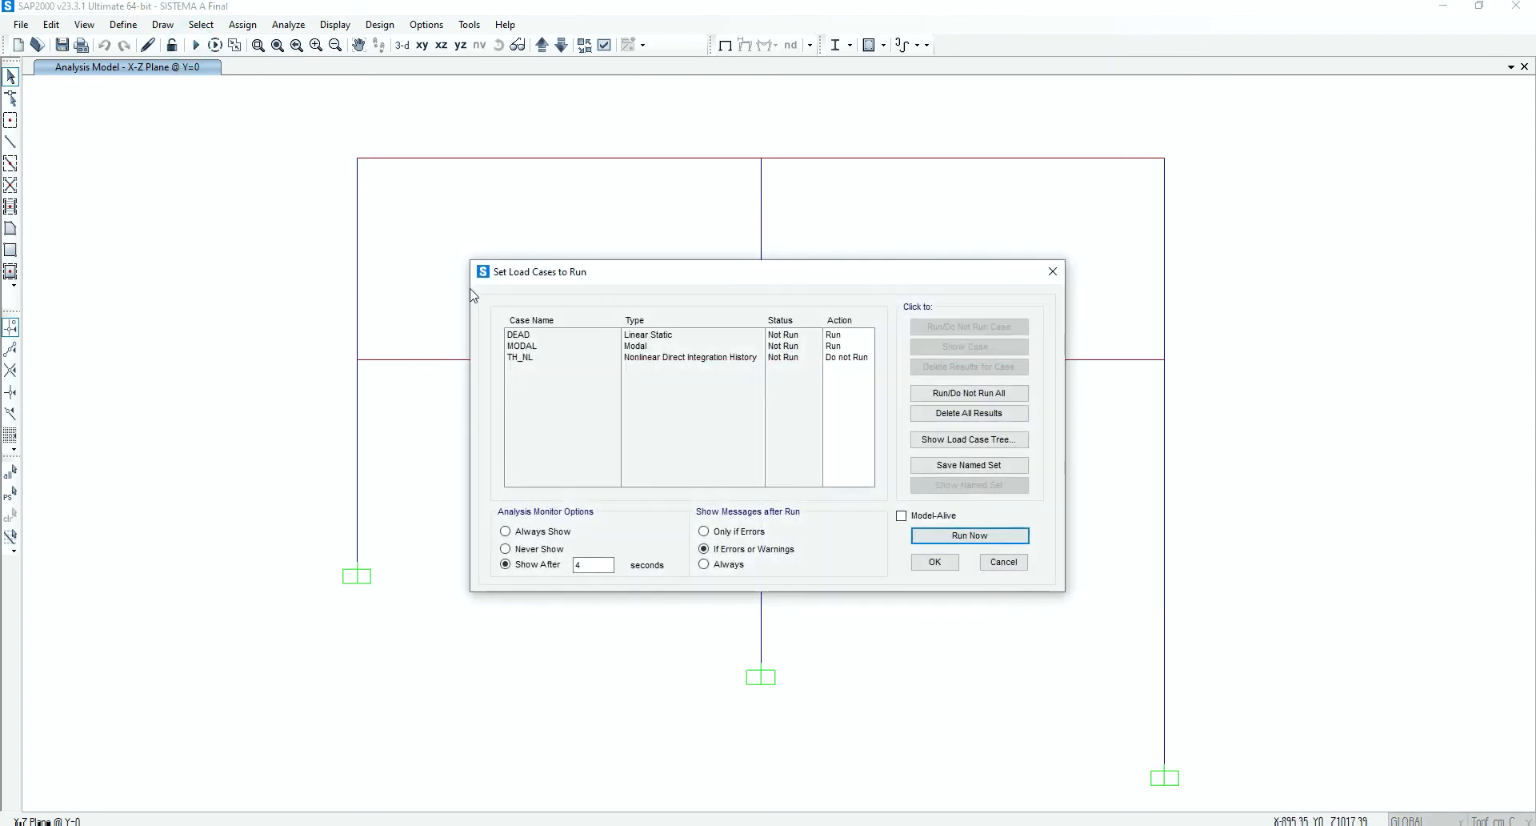
pyautogui.click(534, 357)
pyautogui.click(941, 328)
pyautogui.click(837, 345)
pyautogui.click(948, 328)
pyautogui.click(964, 535)
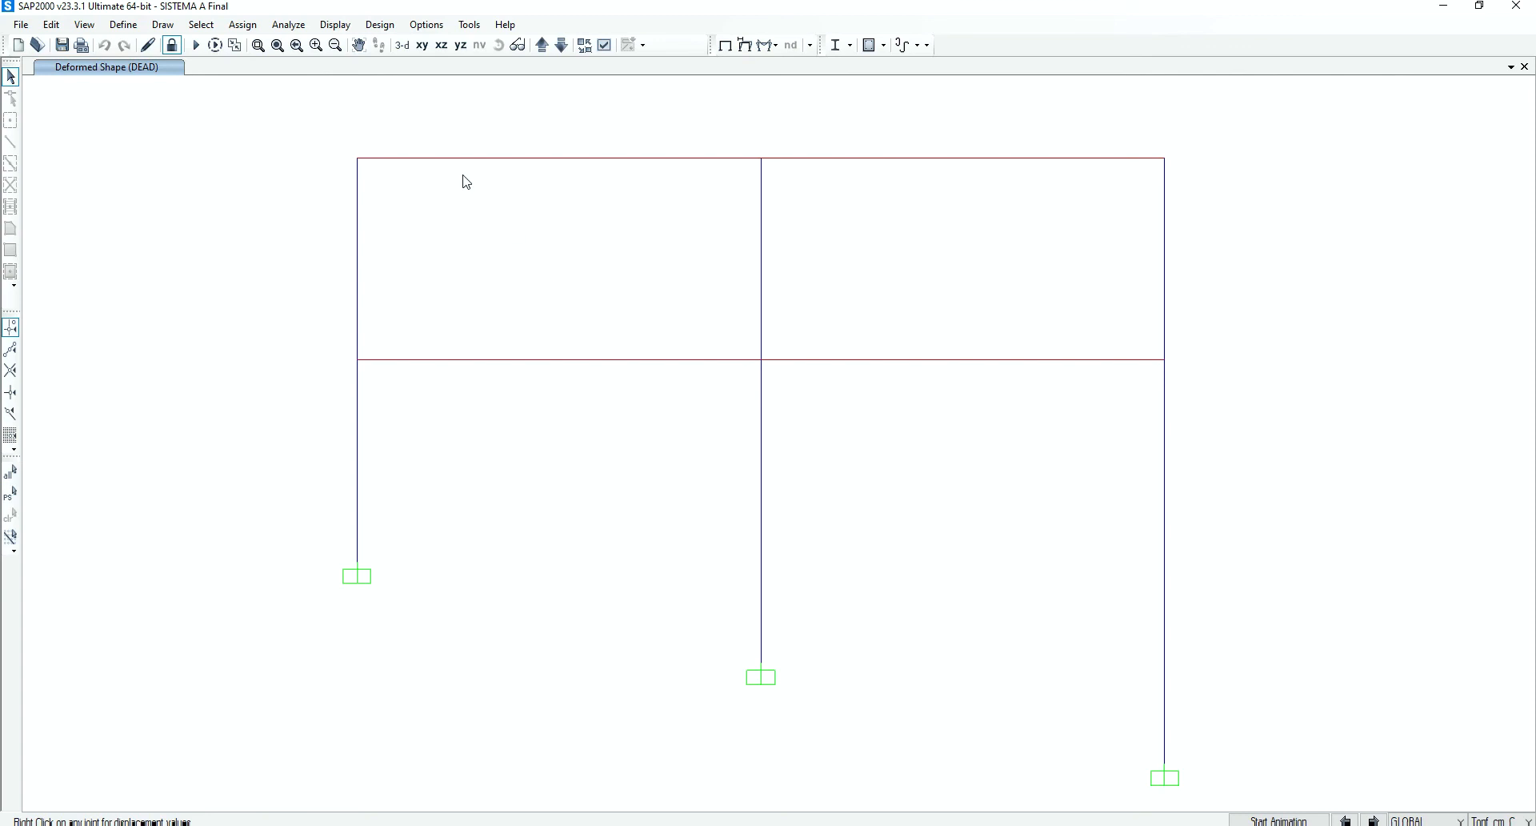
# Turn on the joint labels and show the undeformed shape of the frame
pyautogui.click(604, 44)
pyautogui.click(639, 251)
pyautogui.click(837, 623)
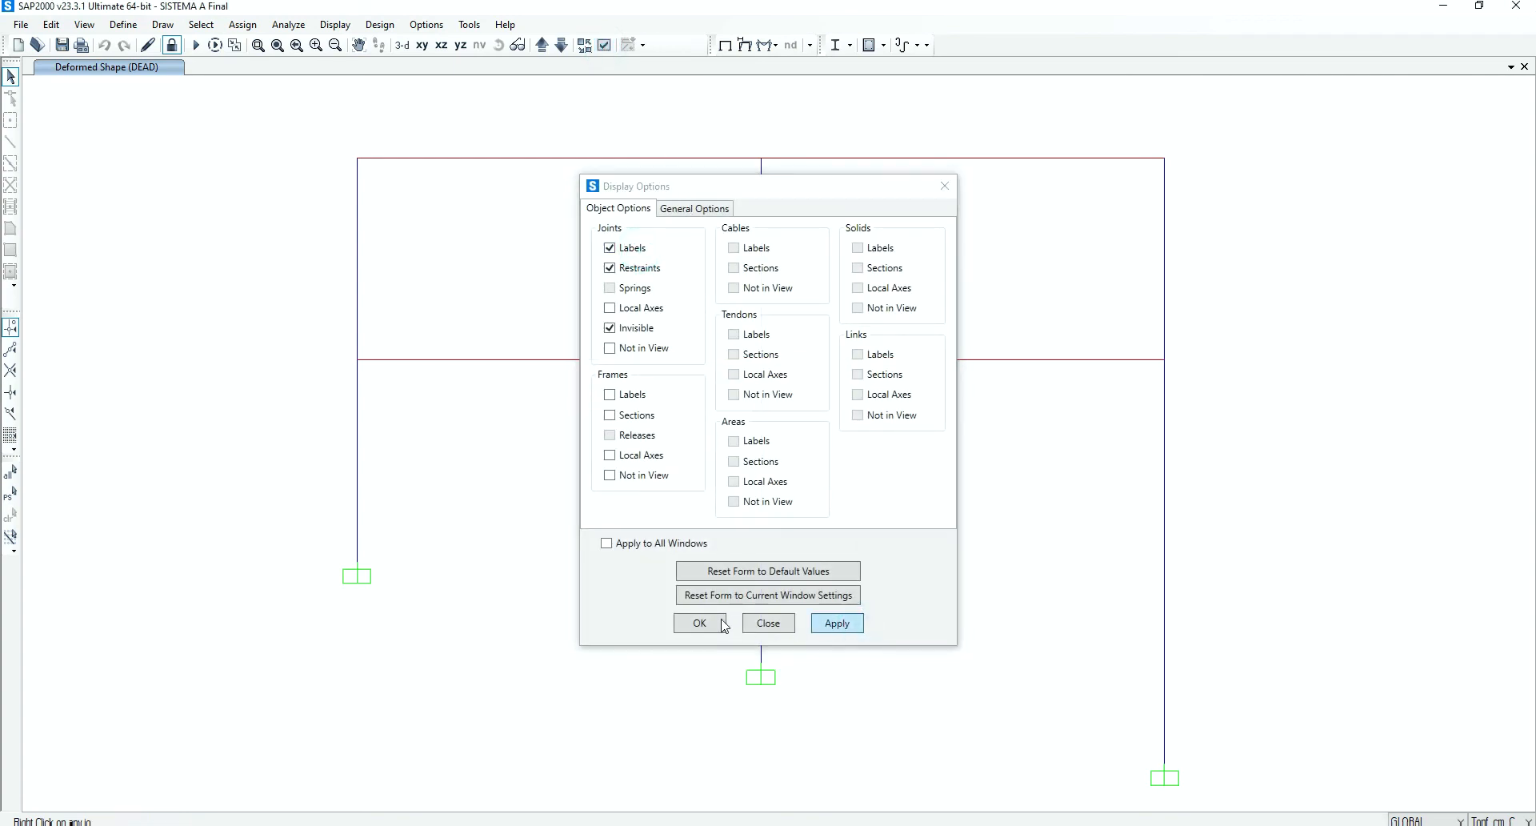
pyautogui.click(699, 622)
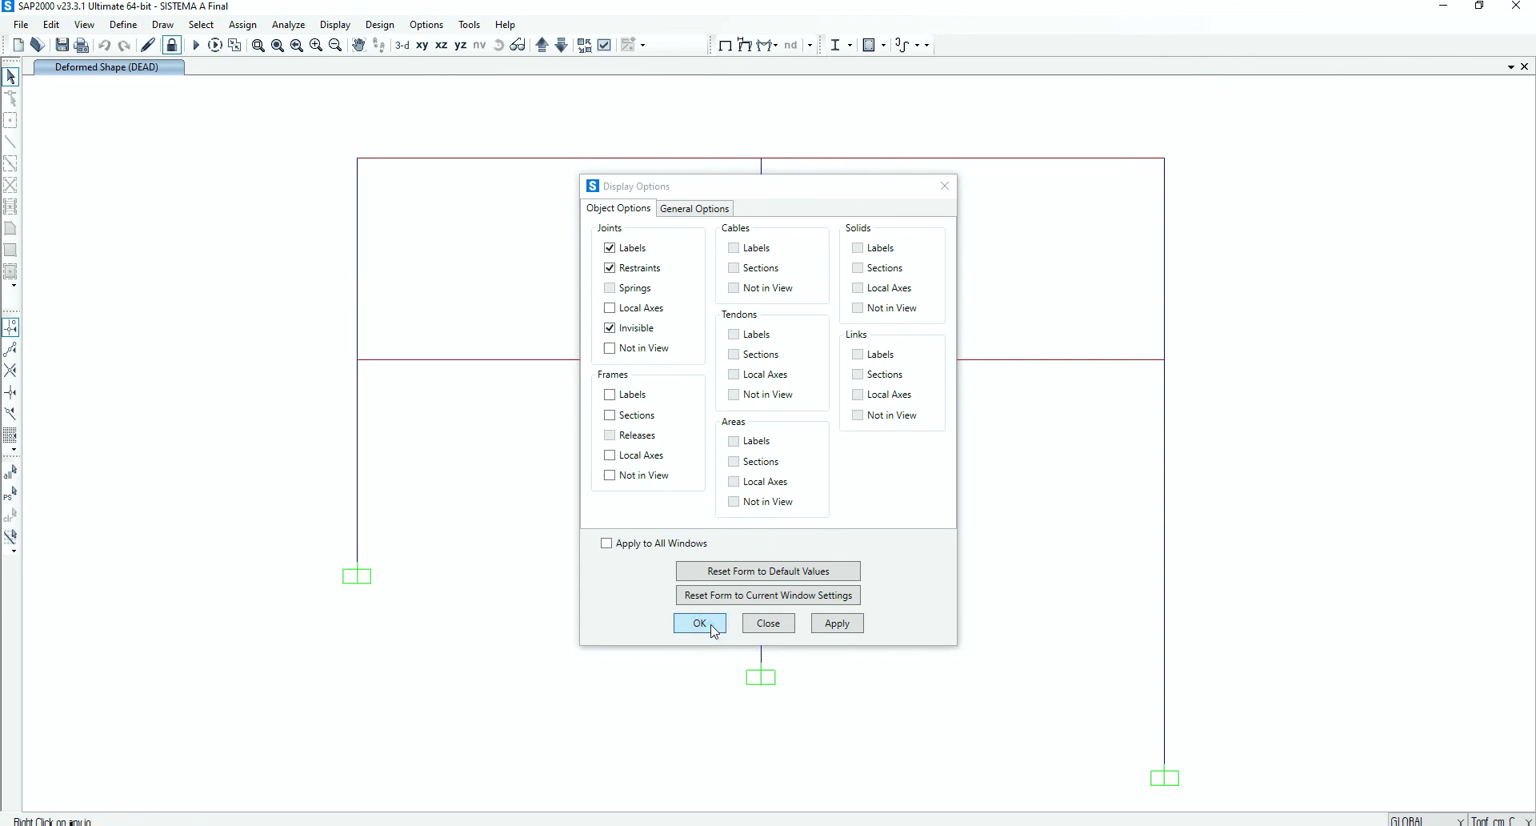
pyautogui.click(726, 44)
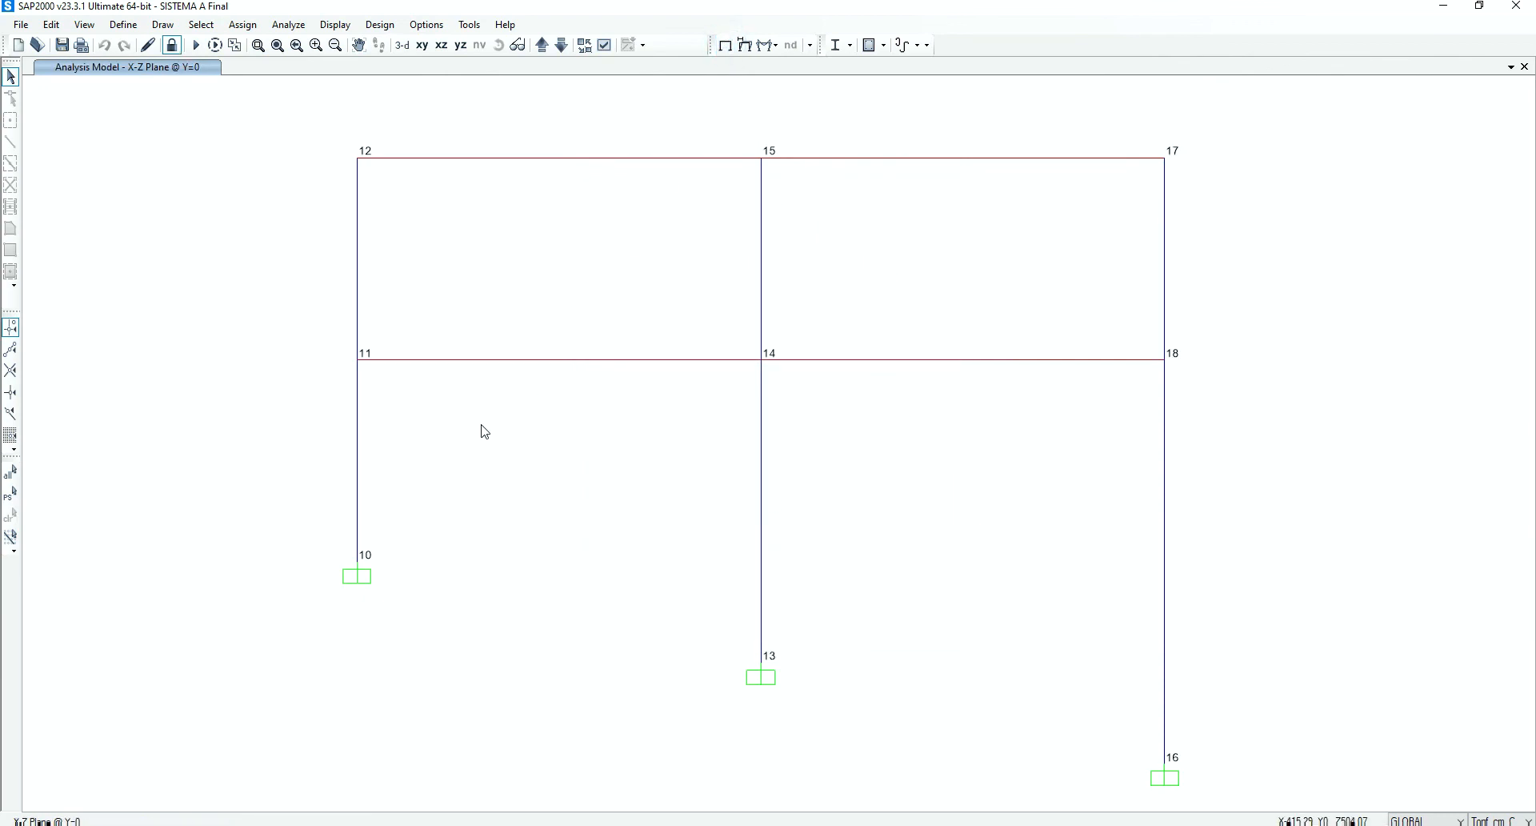
# Turn on the frame labels in the display options of the X-Z view
pyautogui.click(605, 45)
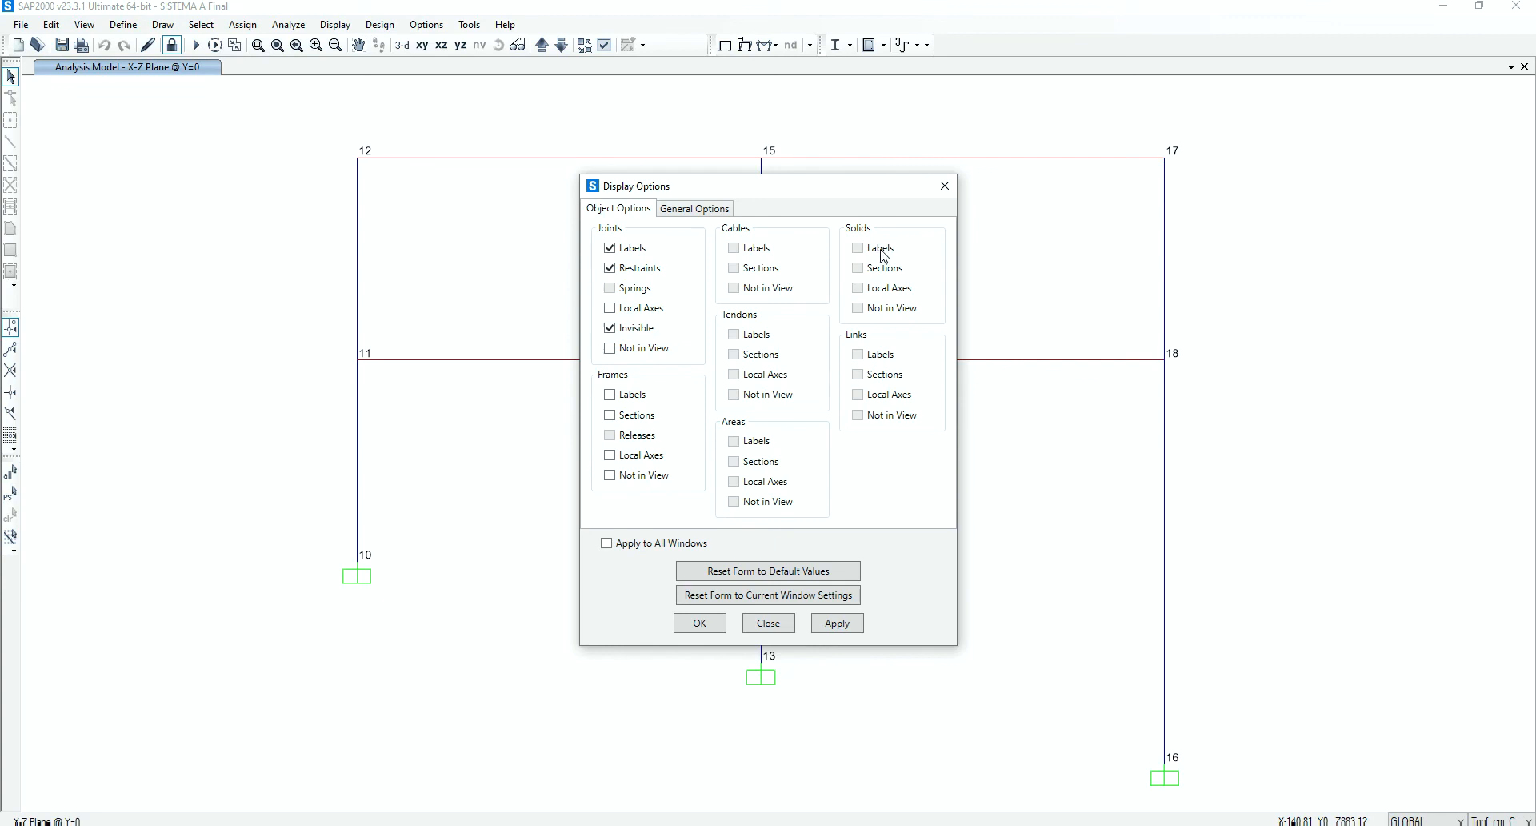
pyautogui.click(640, 397)
pyautogui.click(838, 625)
pyautogui.click(701, 622)
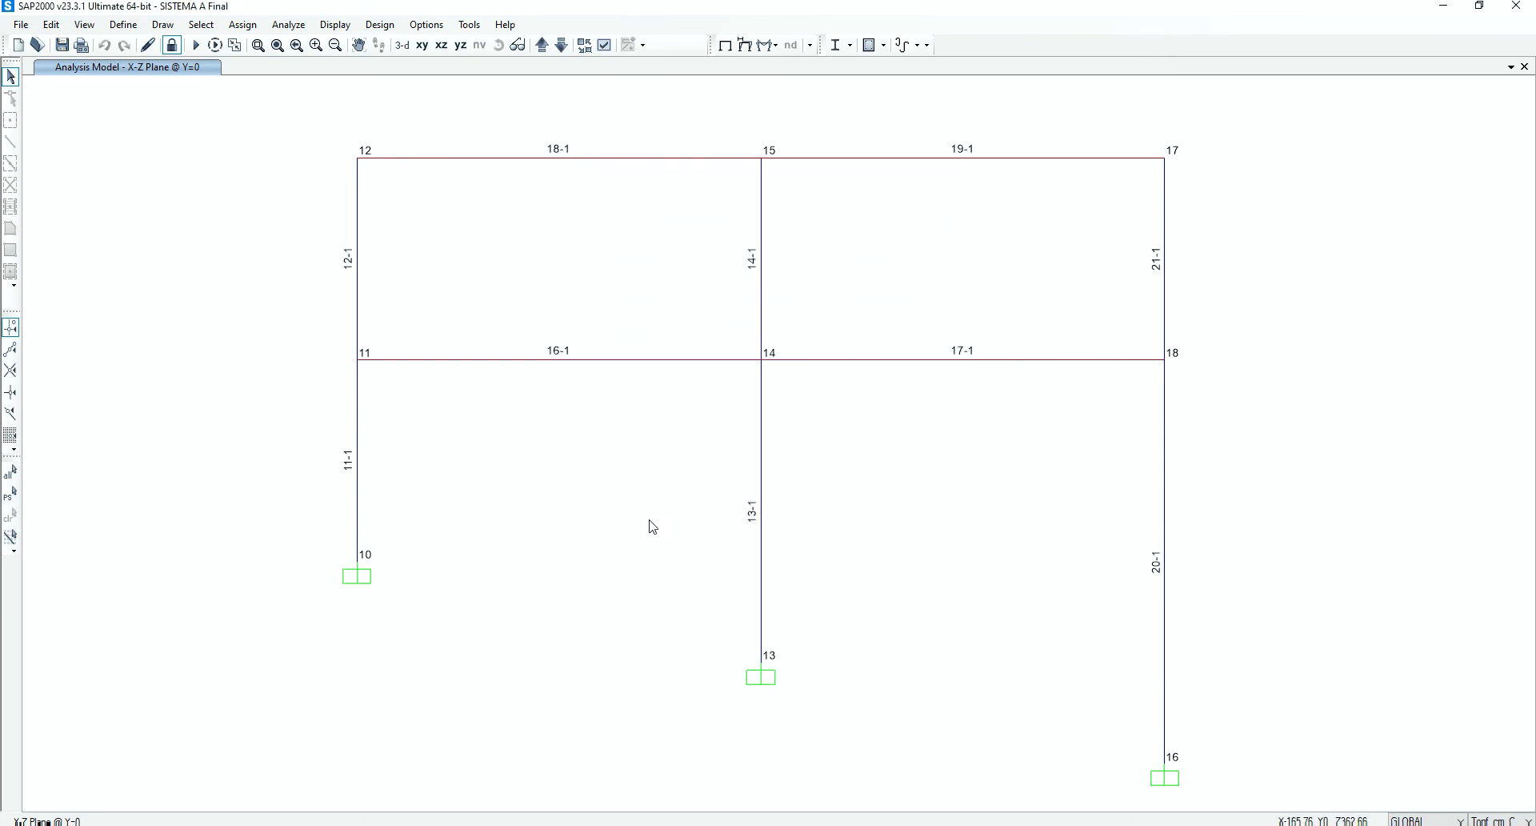
# Delete all existing plot functions except Joint17-1 and close the plot function definition
pyautogui.click(346, 29)
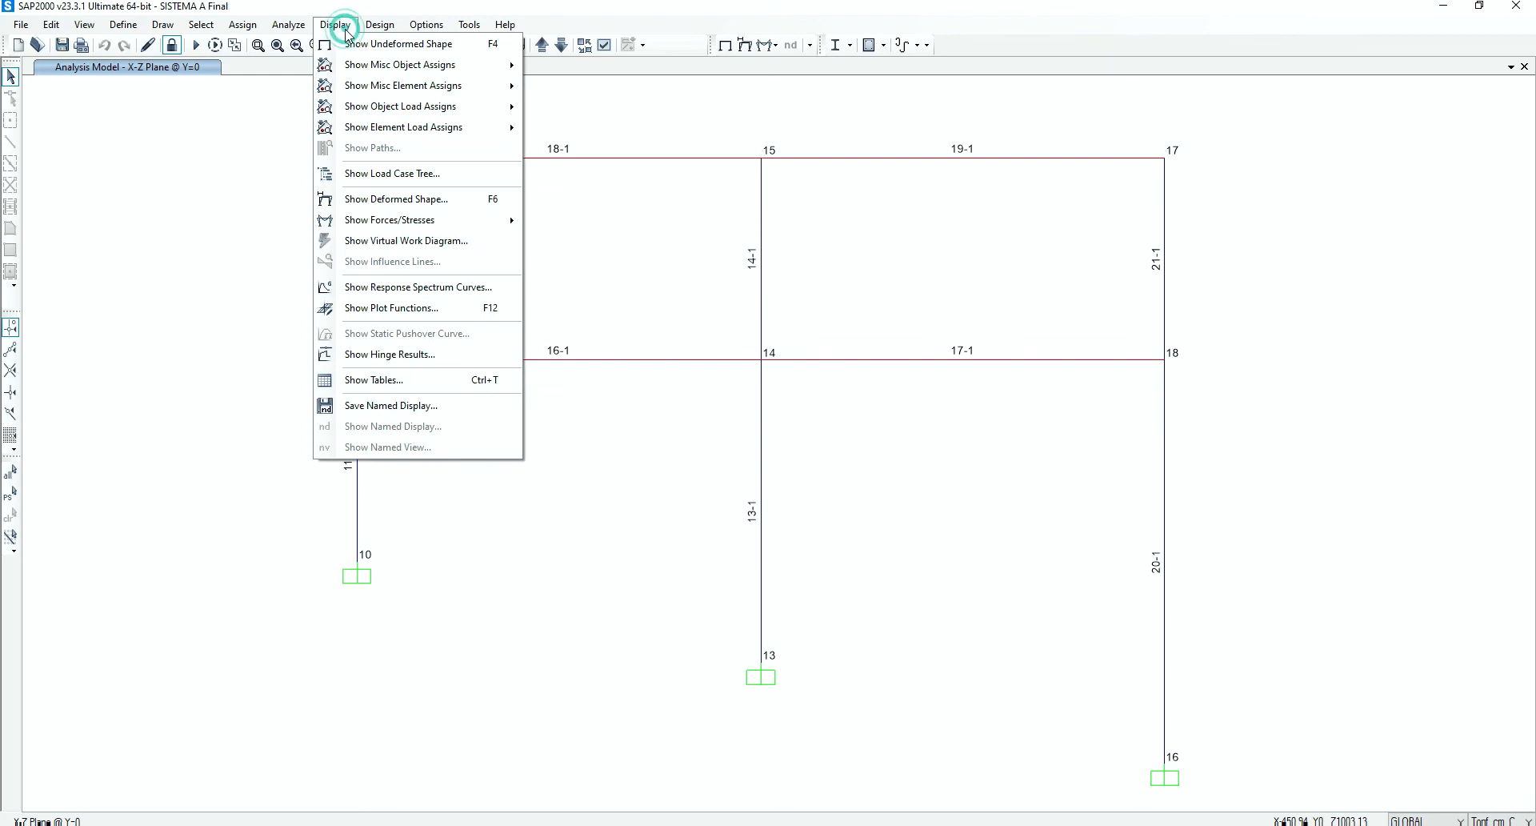
pyautogui.click(420, 309)
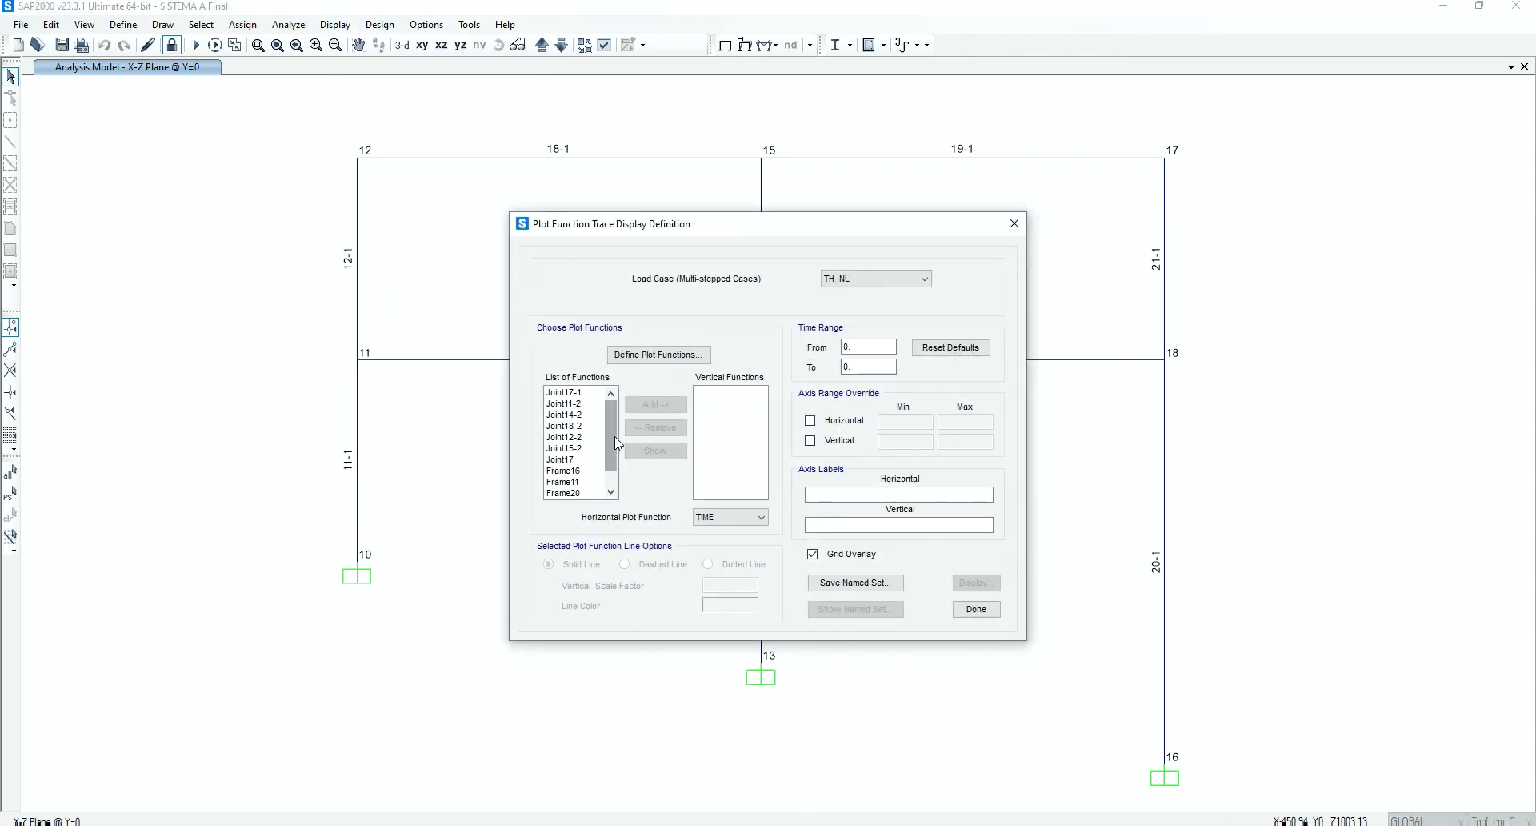
pyautogui.scroll(-1, 584, 484)
pyautogui.click(576, 493)
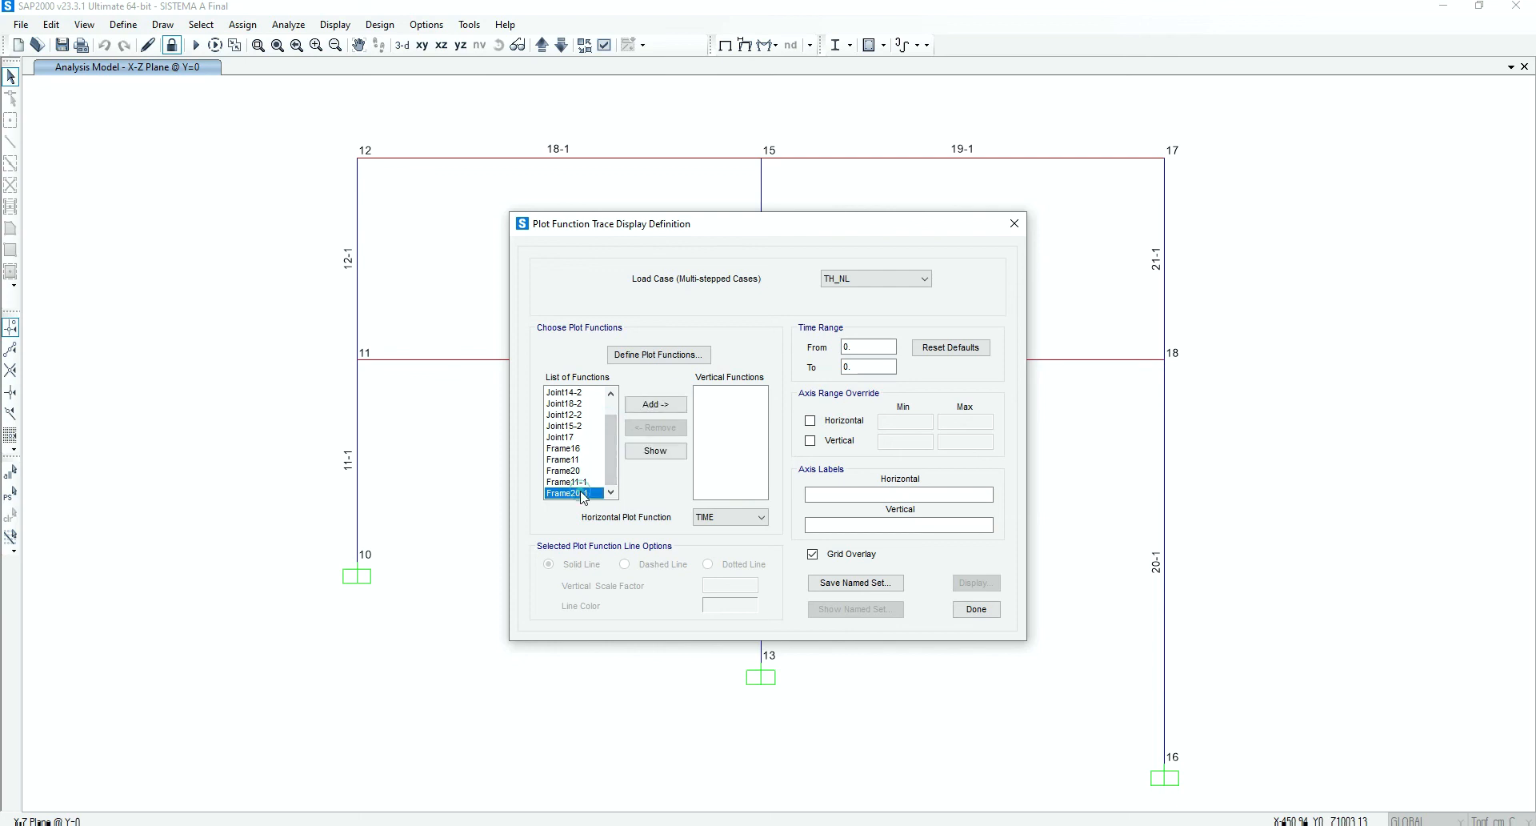
pyautogui.click(678, 360)
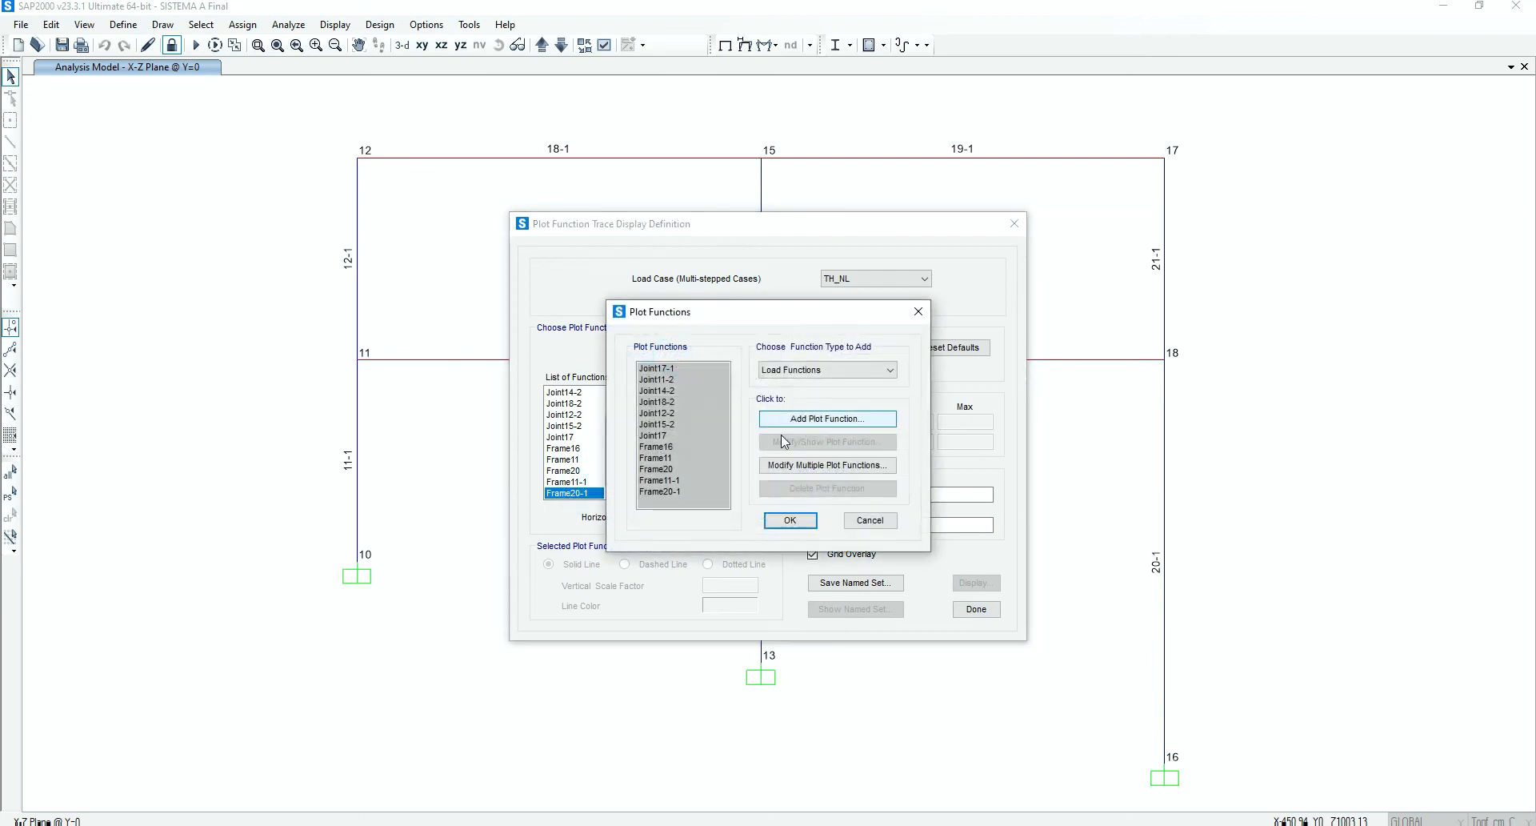
pyautogui.click(669, 447)
pyautogui.click(664, 492)
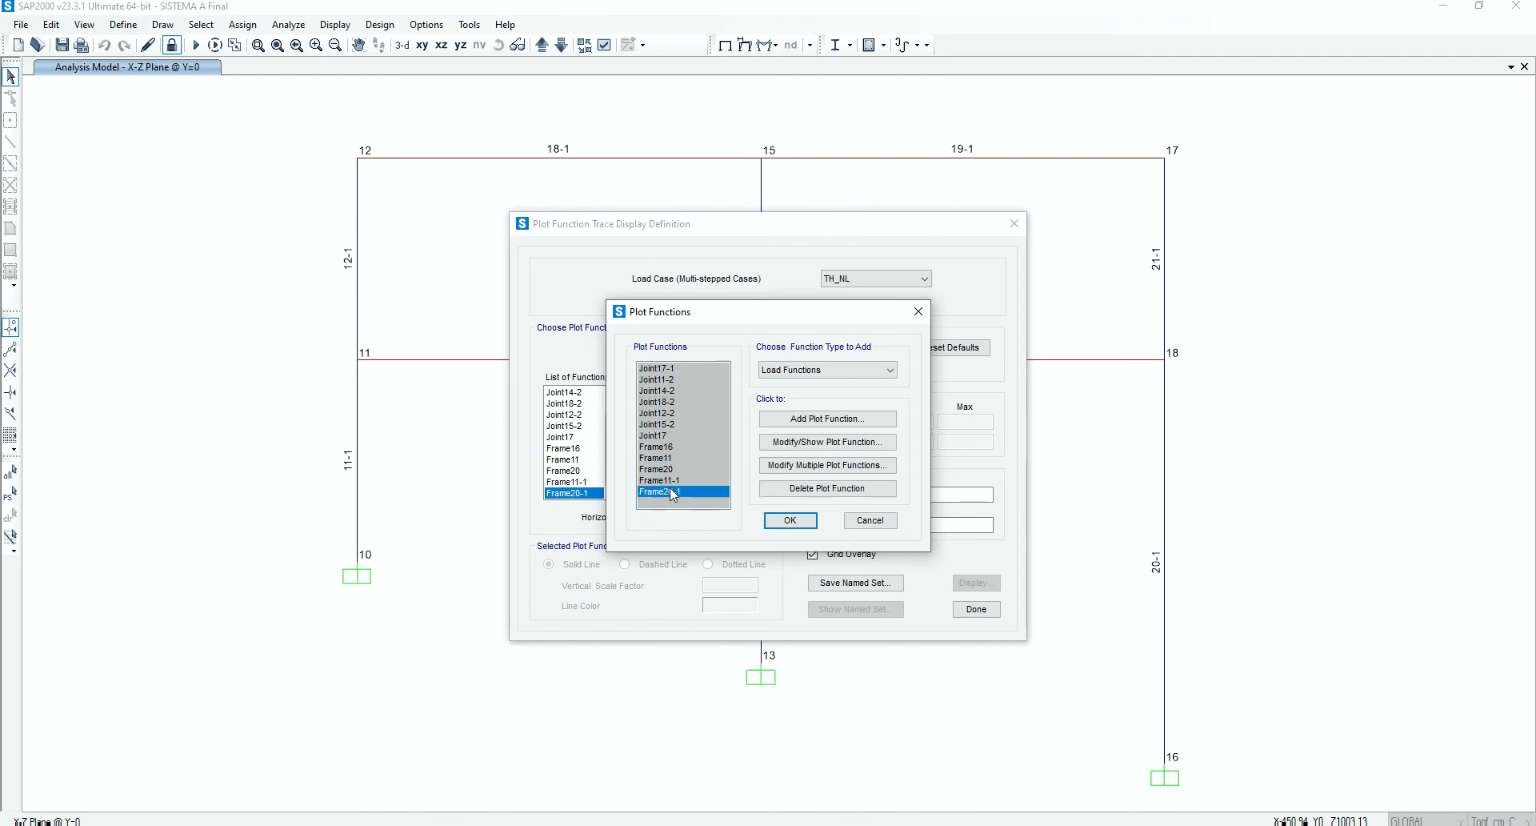
pyautogui.click(821, 488)
pyautogui.doubleClick(822, 488)
pyautogui.click(822, 488)
pyautogui.doubleClick(822, 489)
pyautogui.click(822, 488)
pyautogui.doubleClick(821, 488)
pyautogui.doubleClick(822, 488)
pyautogui.click(790, 521)
pyautogui.click(576, 392)
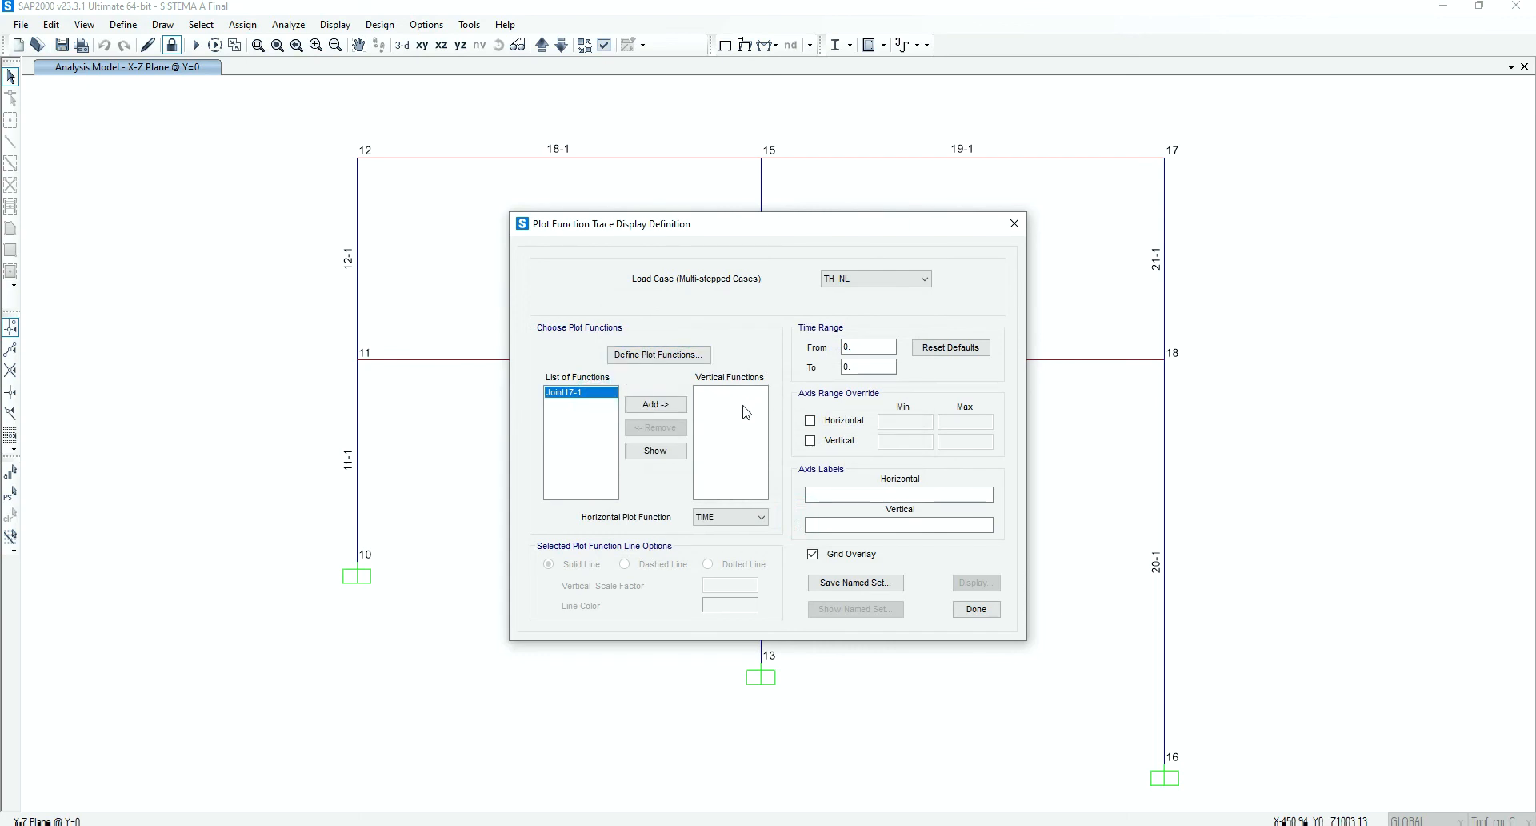
pyautogui.click(965, 607)
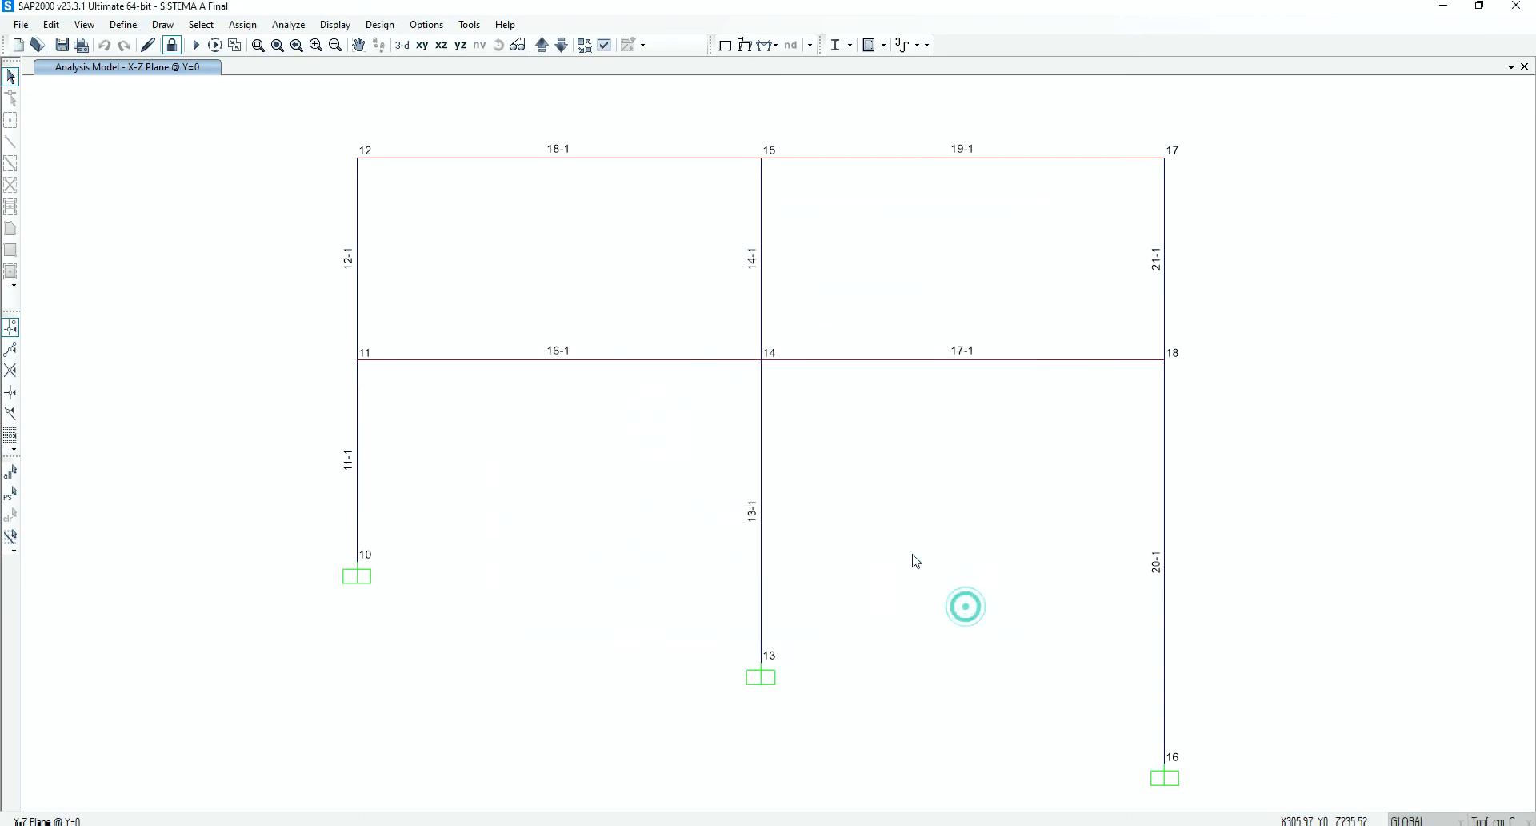
# Add a frame forces plot function for Moment 3-3 of element 11, the lower column between joints 10 and 11
pyautogui.click(334, 24)
pyautogui.click(436, 307)
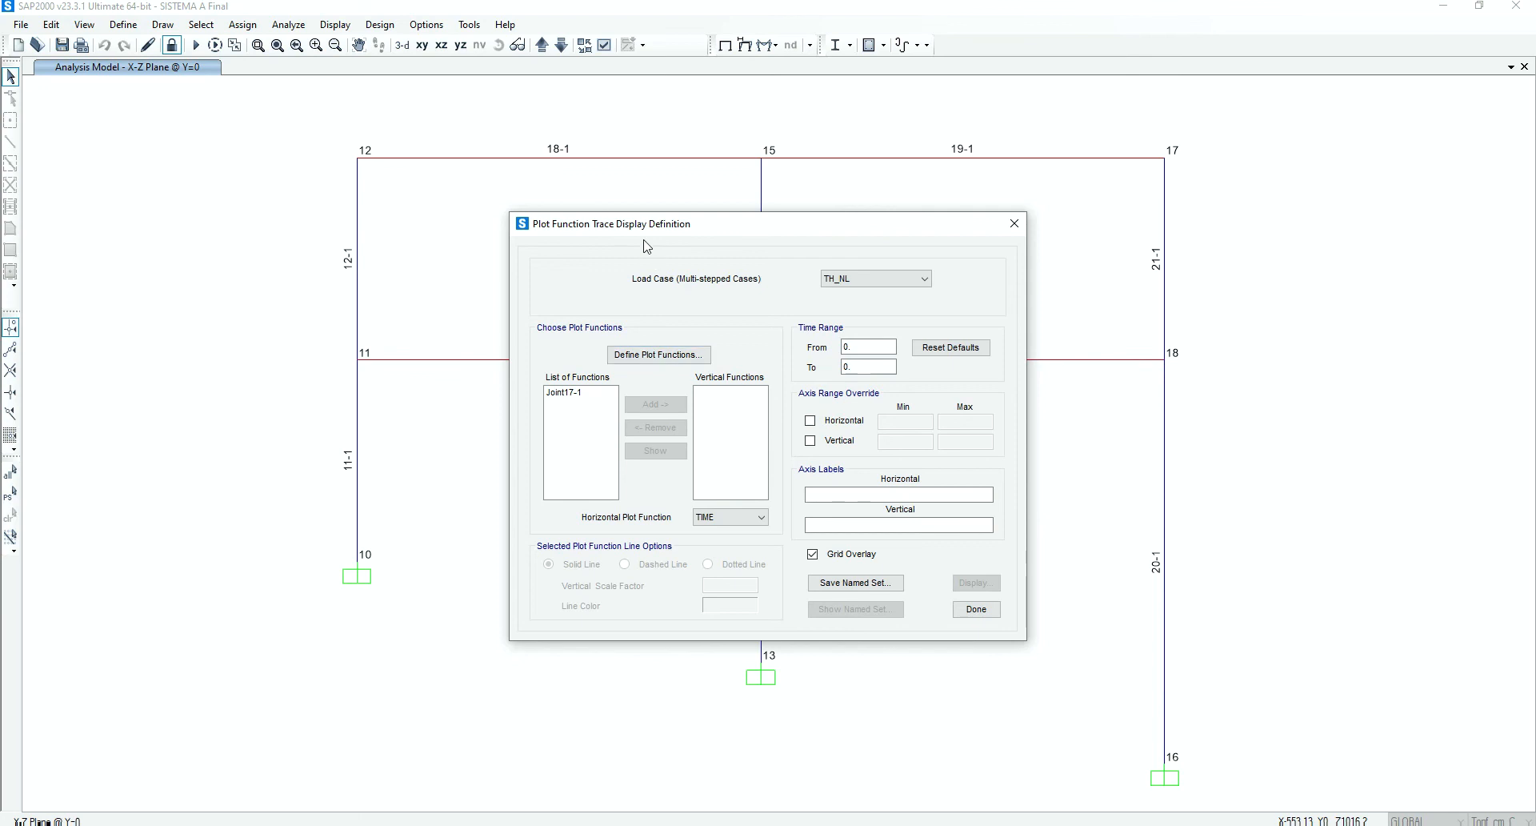
pyautogui.moveTo(642, 233); pyautogui.dragTo(821, 205)
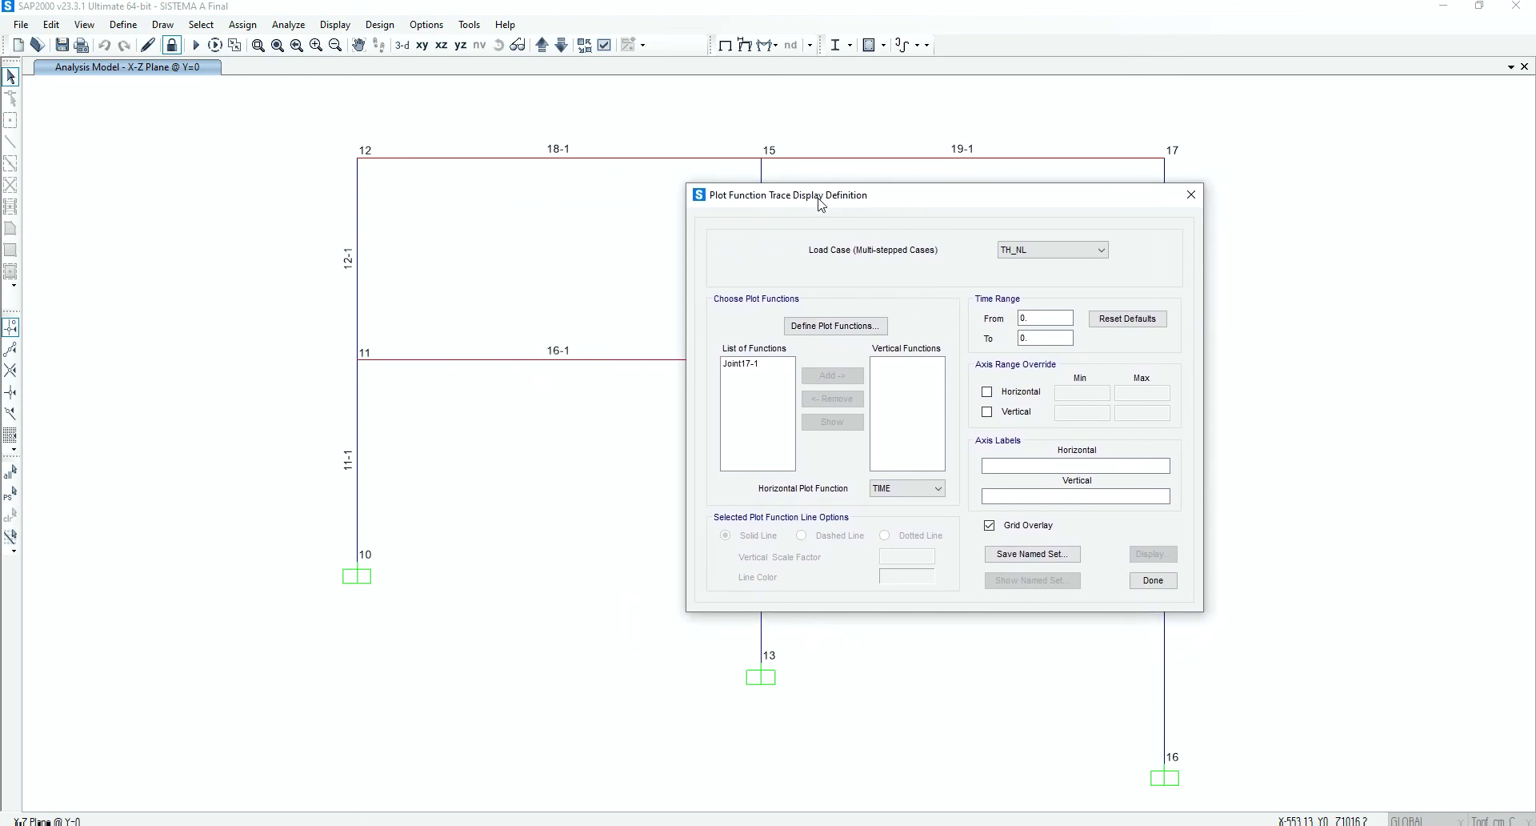
pyautogui.click(357, 472)
pyautogui.click(833, 330)
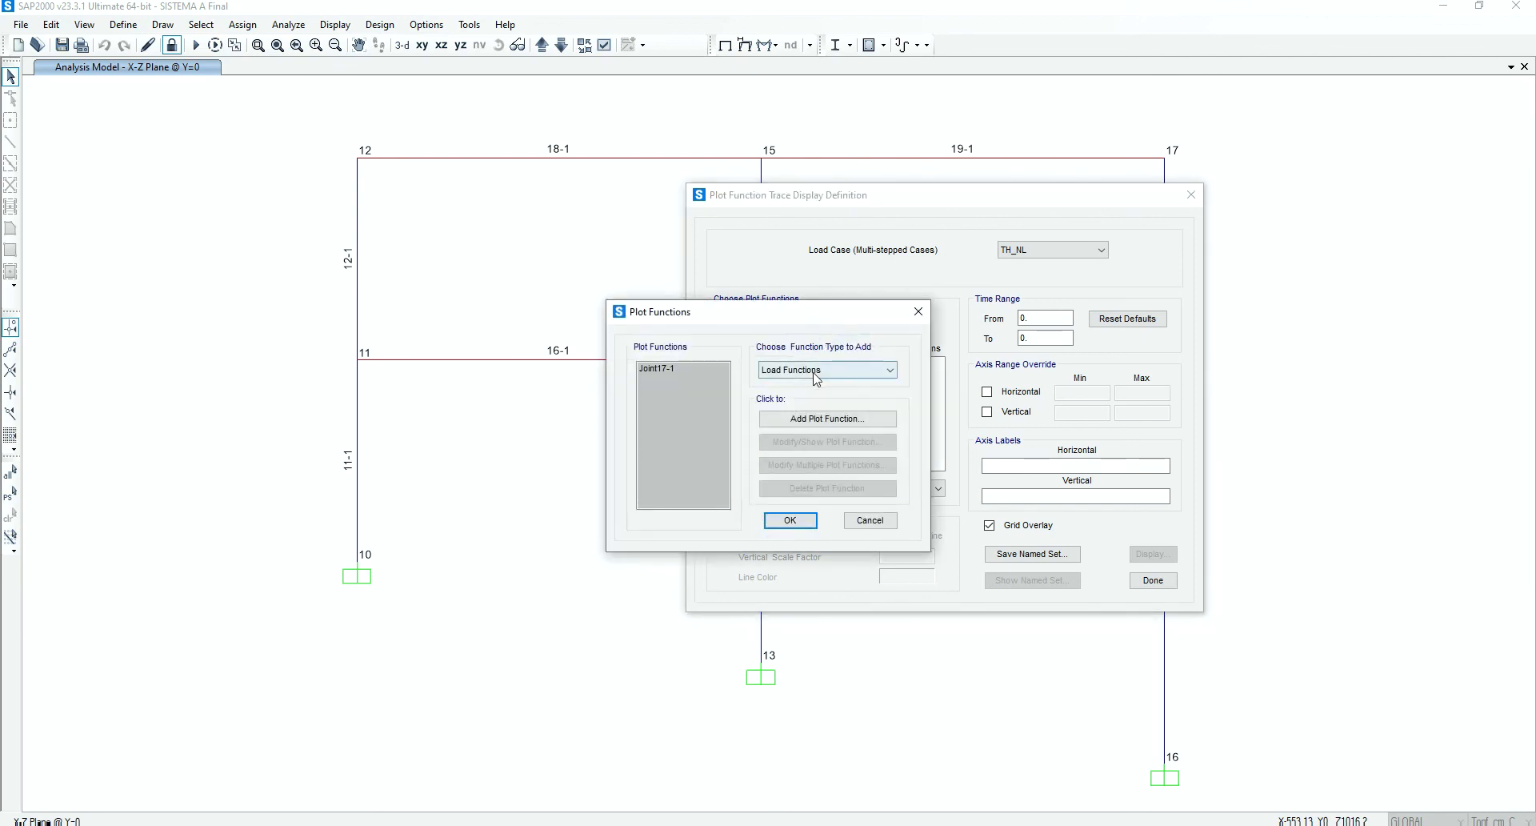
pyautogui.click(815, 370)
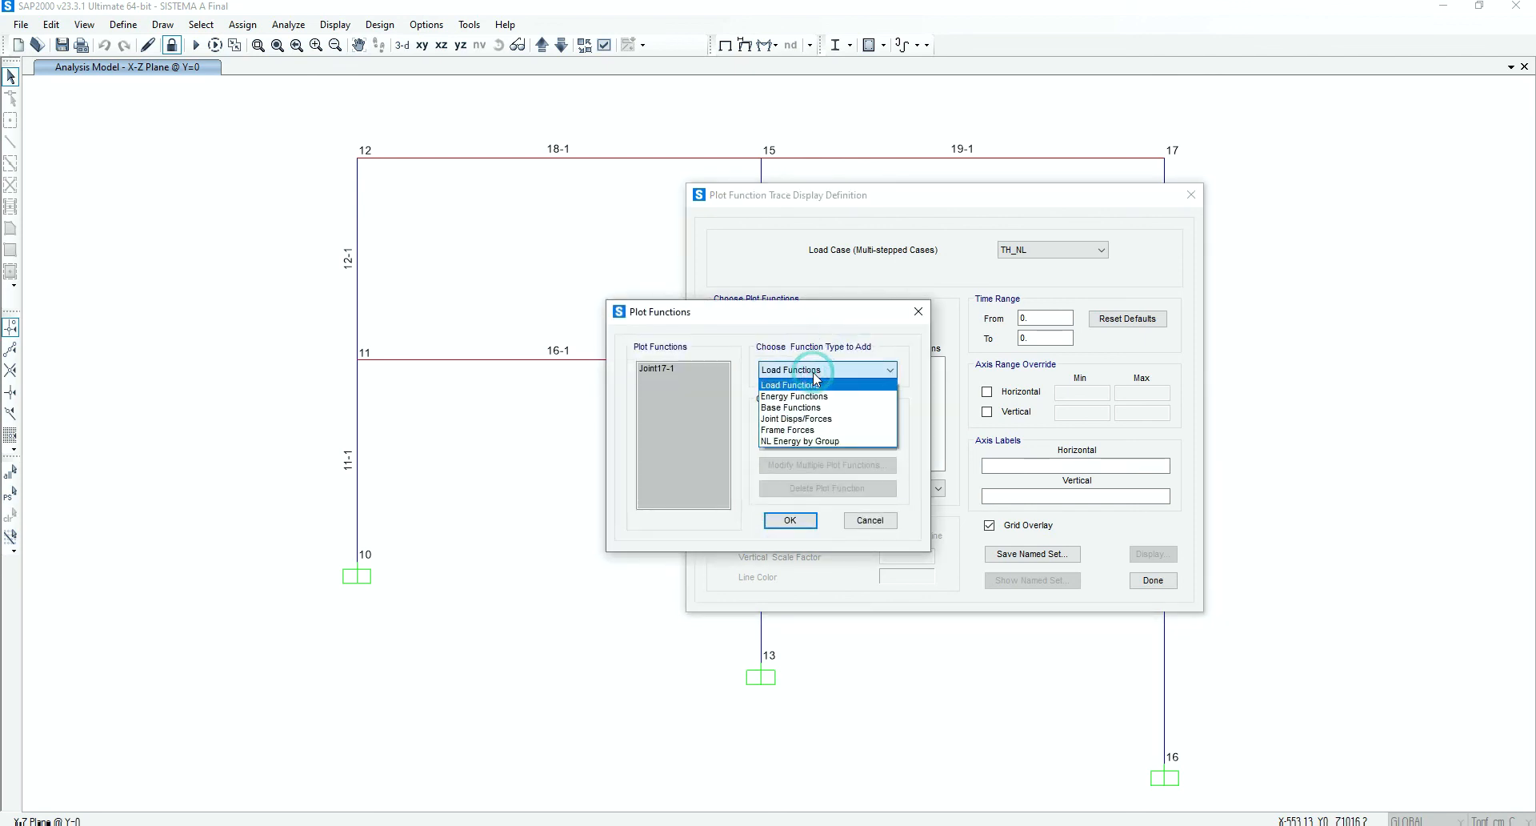
pyautogui.click(814, 431)
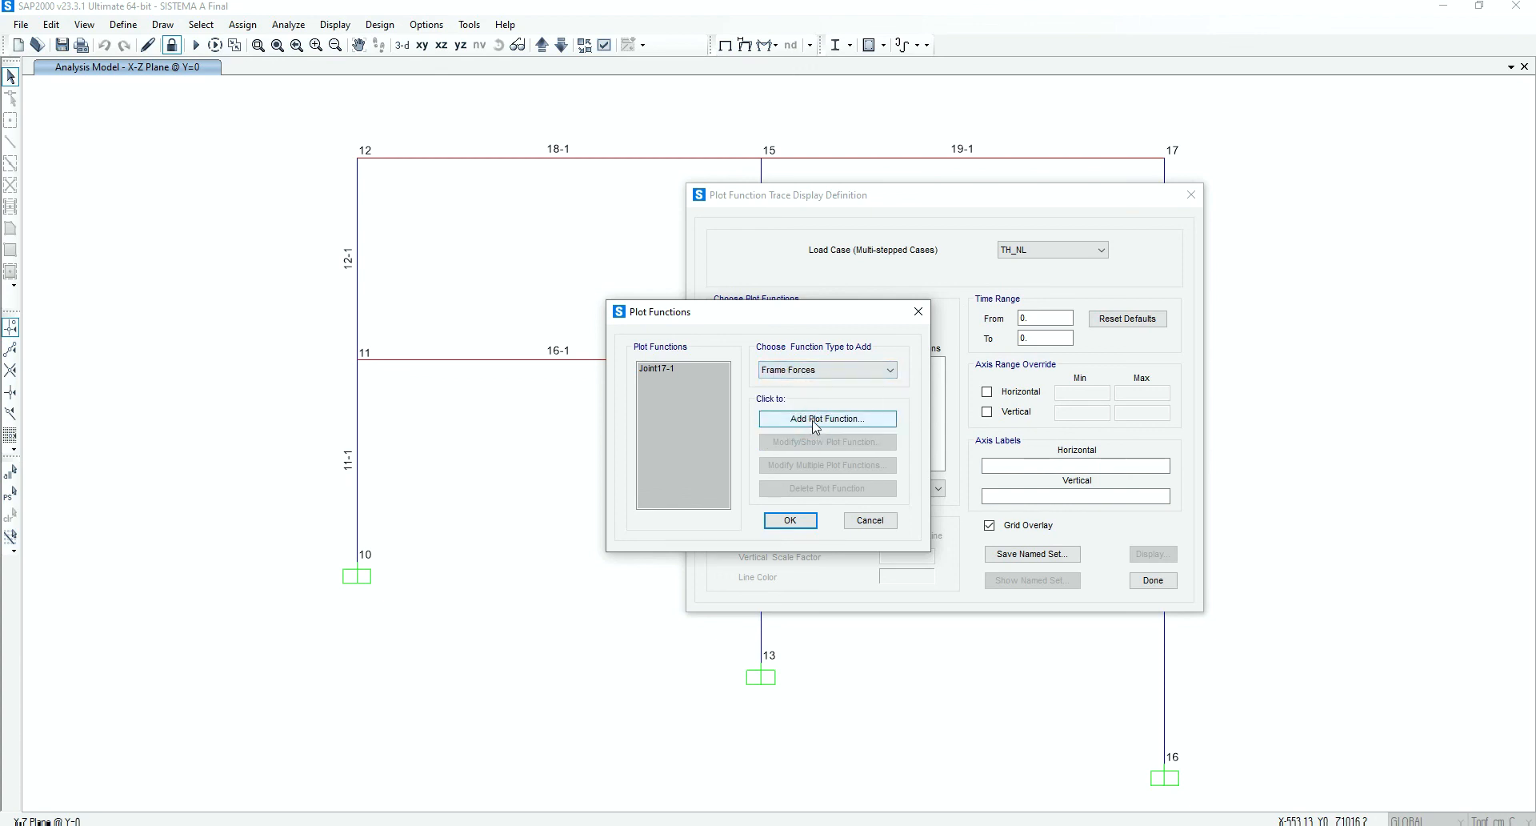
pyautogui.click(813, 422)
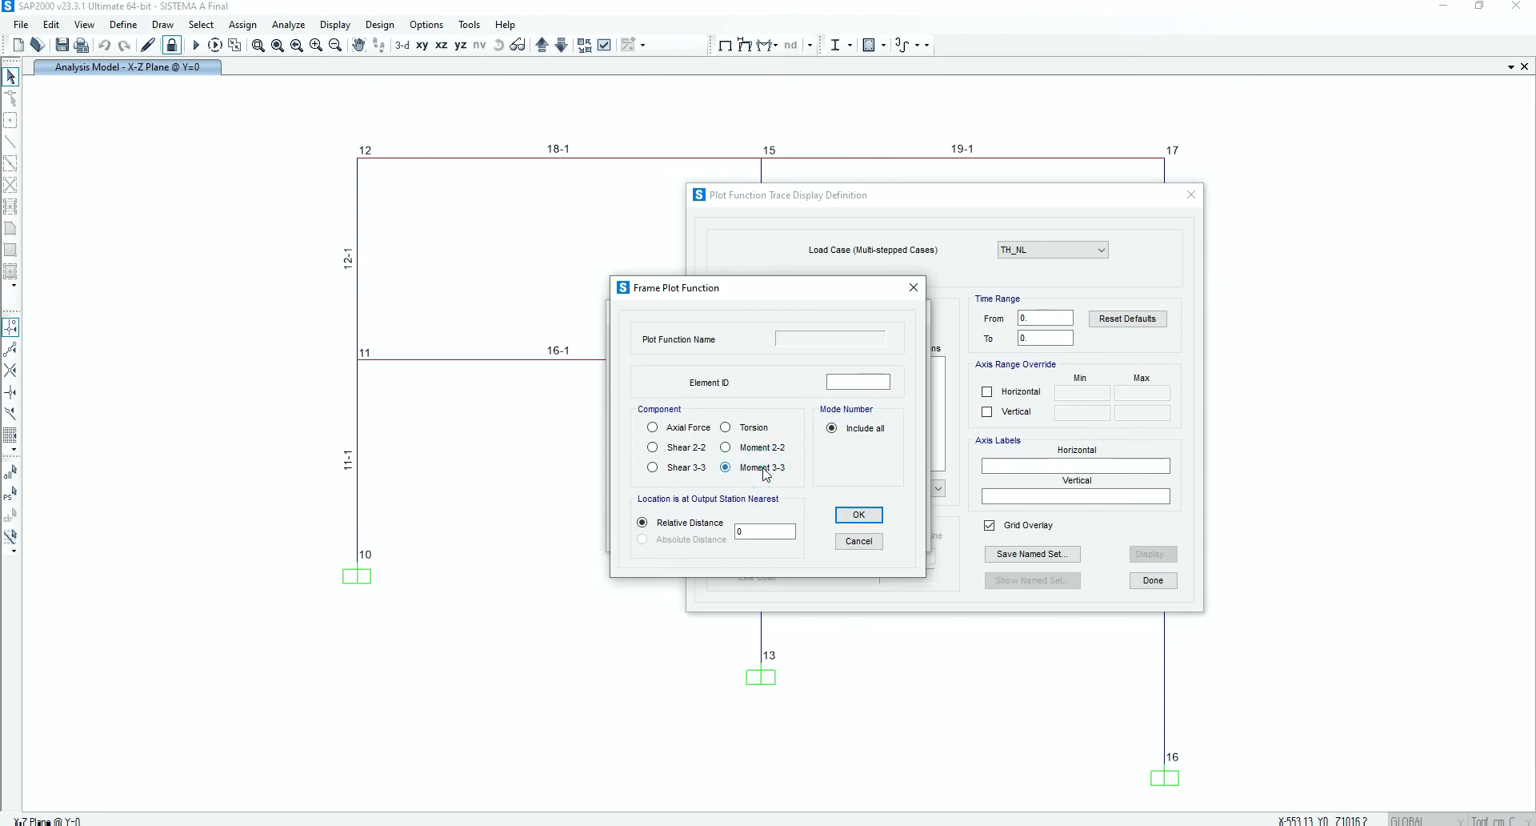
pyautogui.click(844, 382)
pyautogui.click(858, 515)
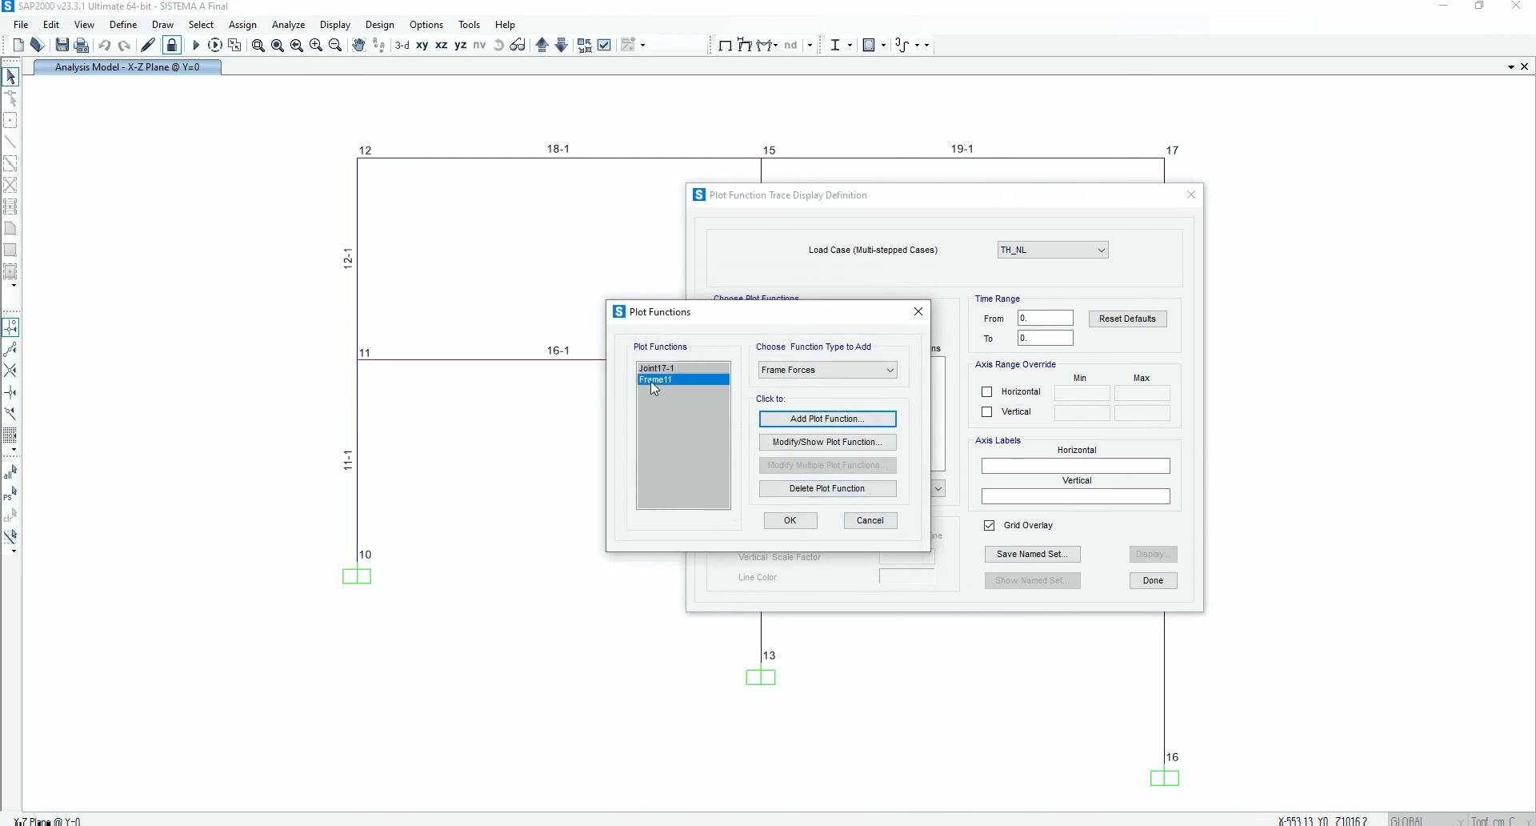
pyautogui.click(790, 521)
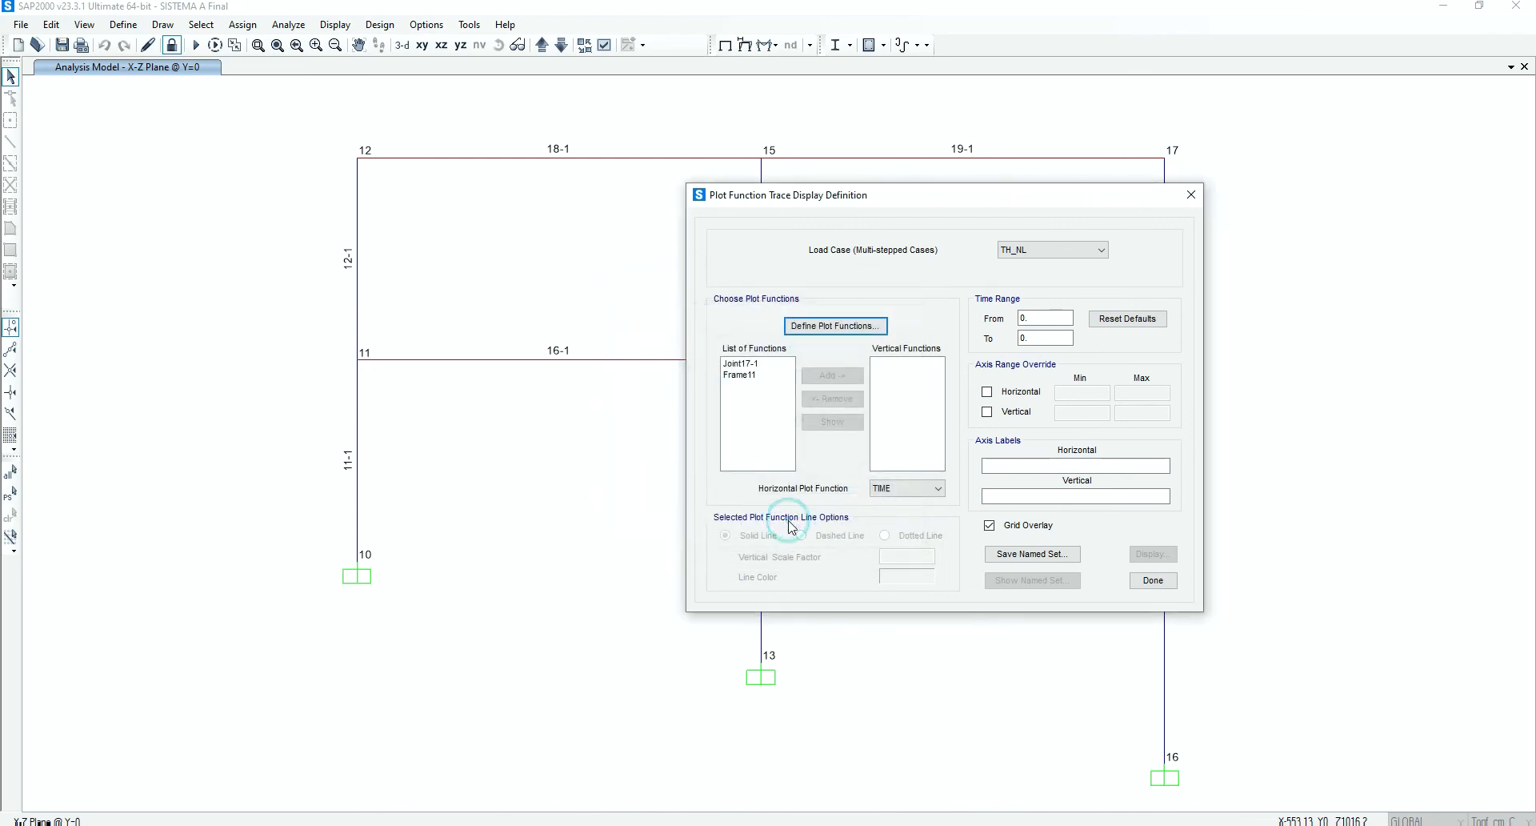
# Add Frame11 as the vertical function to plot against TIME, keeping TH_NL as the load case
pyautogui.click(754, 381)
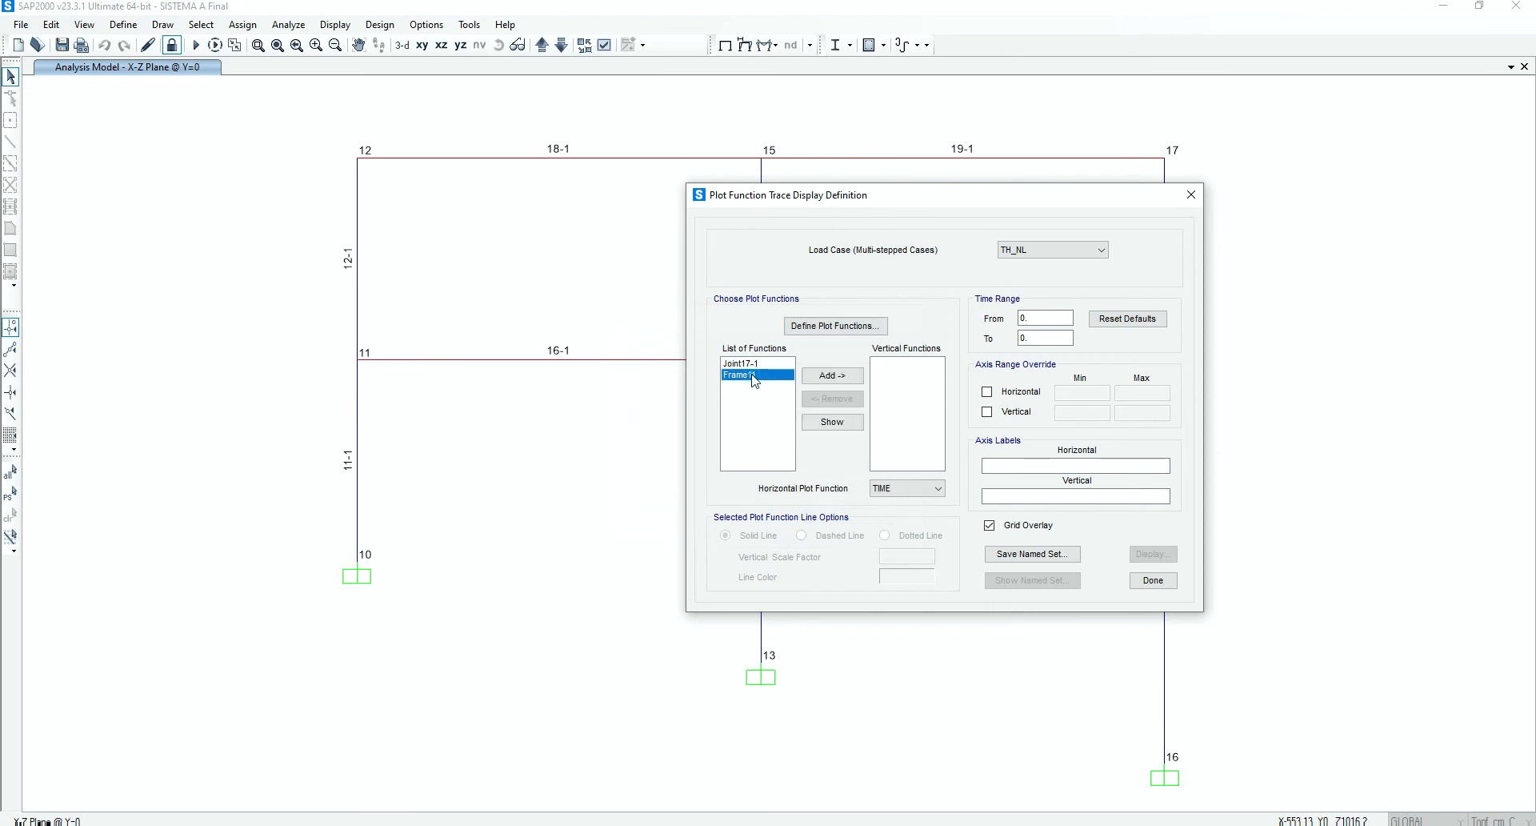
pyautogui.click(826, 377)
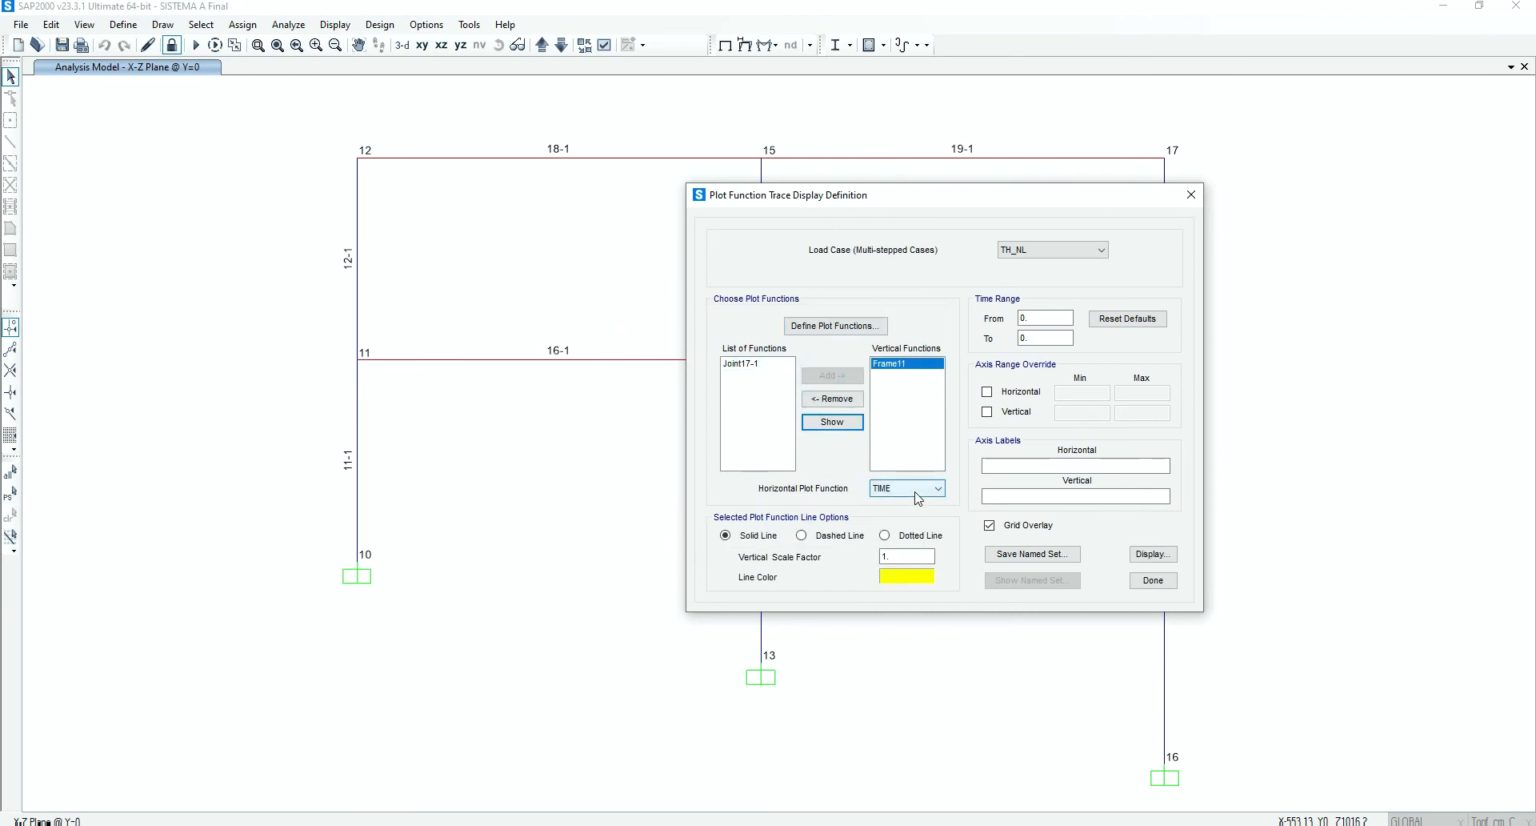
pyautogui.click(1052, 257)
pyautogui.click(1050, 256)
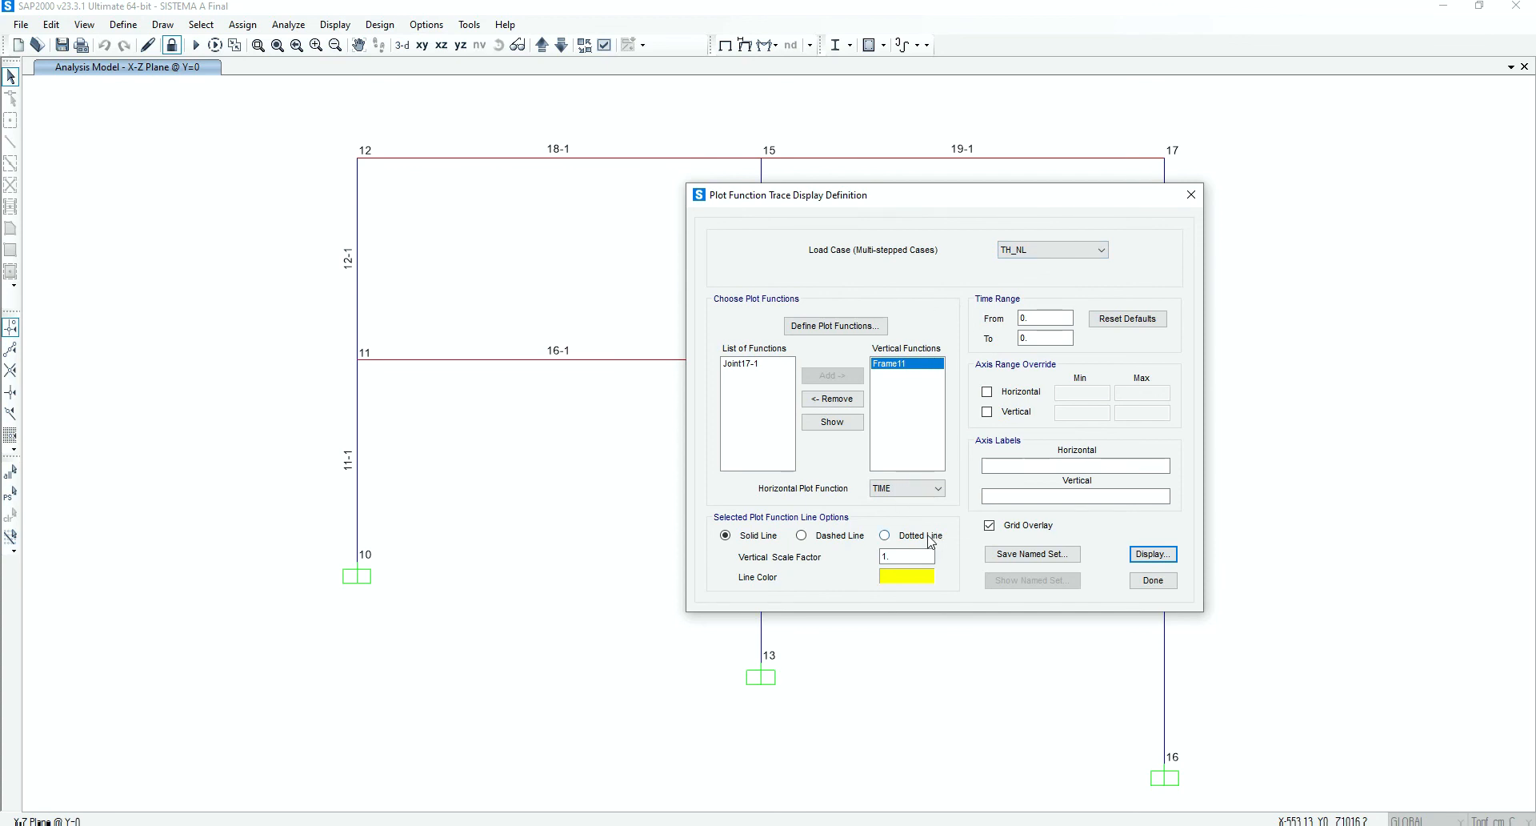
# Set the Frame11 plot line color to blue and display its TH_NL trace against time
pyautogui.click(907, 576)
pyautogui.click(777, 289)
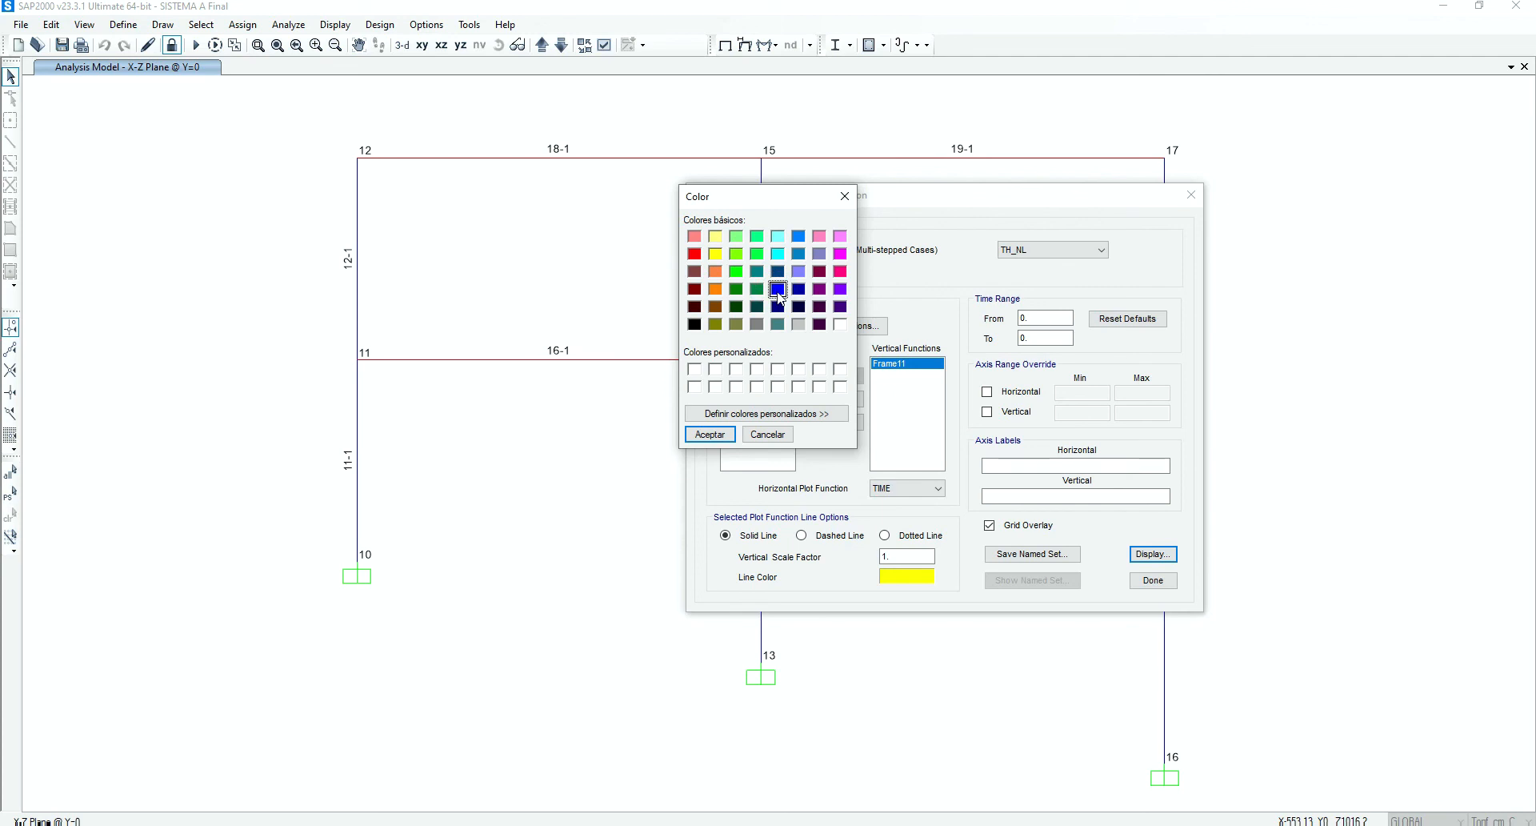
pyautogui.click(730, 434)
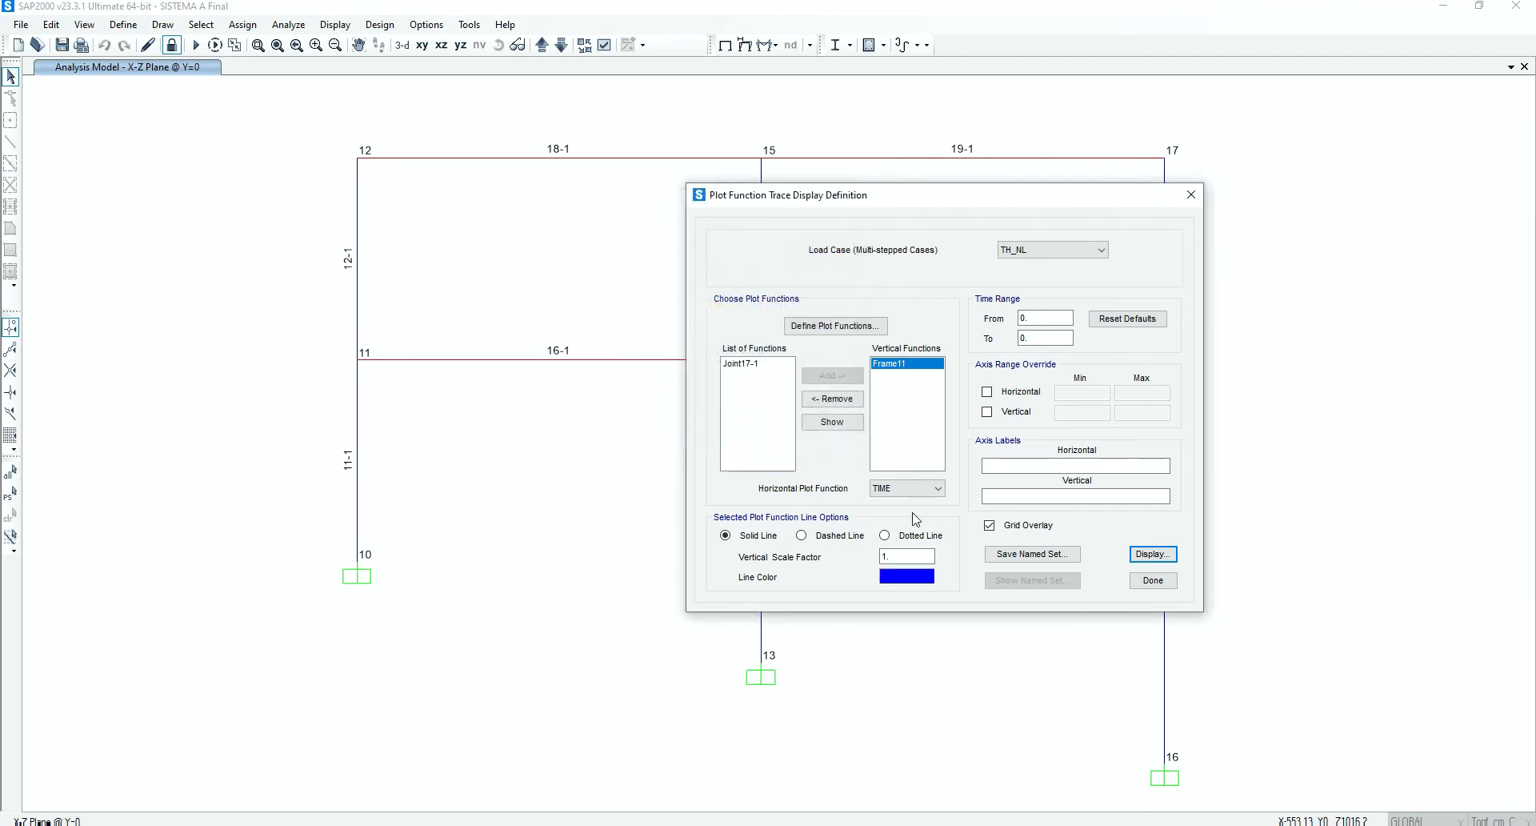
pyautogui.click(1136, 552)
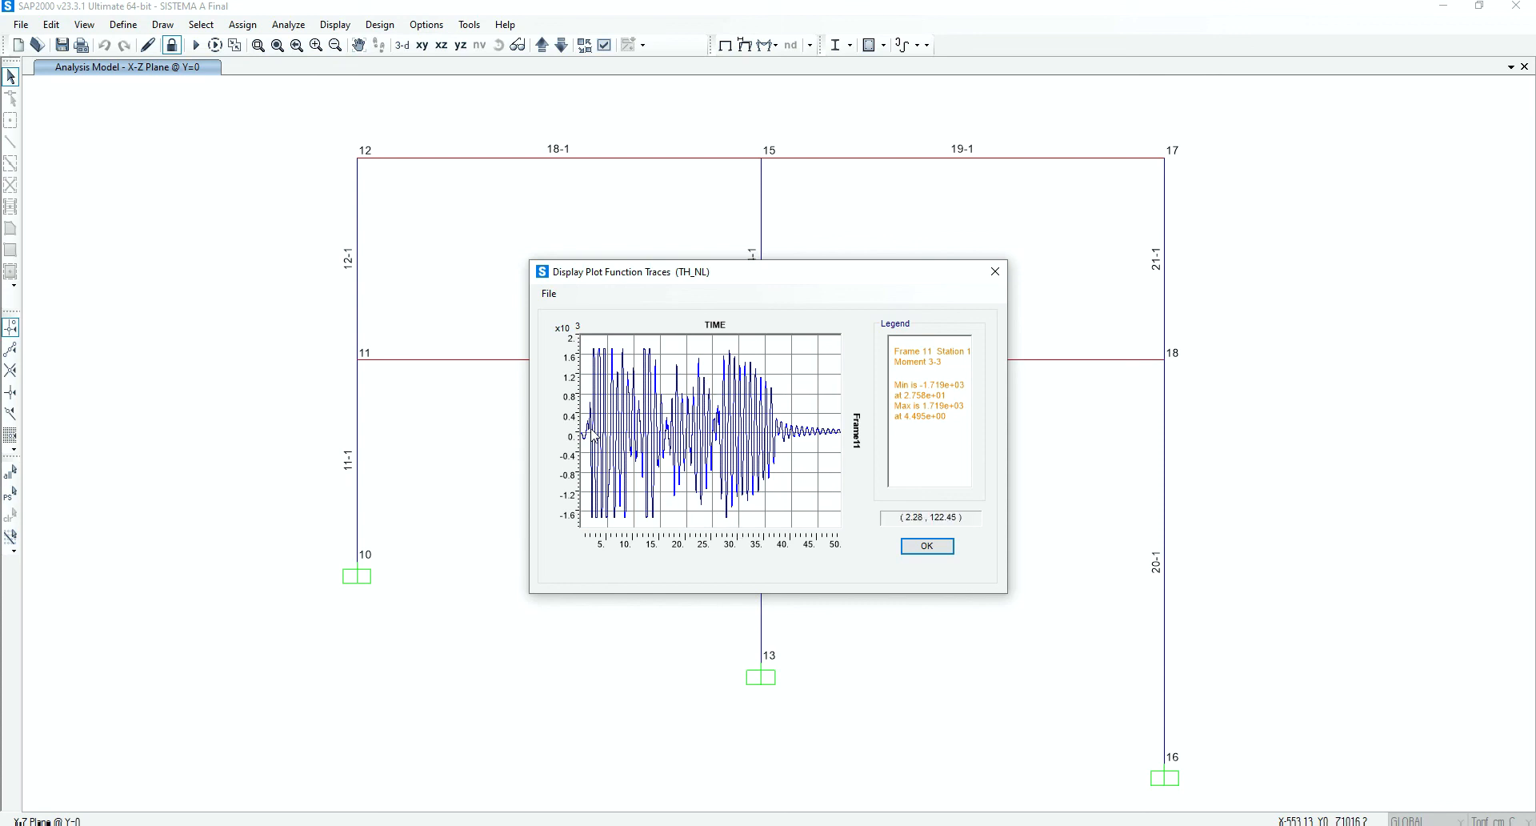
# Zoom in on the early positive moment peaks of the Frame11 trace to examine them, and restore the full plot
pyautogui.moveTo(668, 364); pyautogui.dragTo(585, 346)
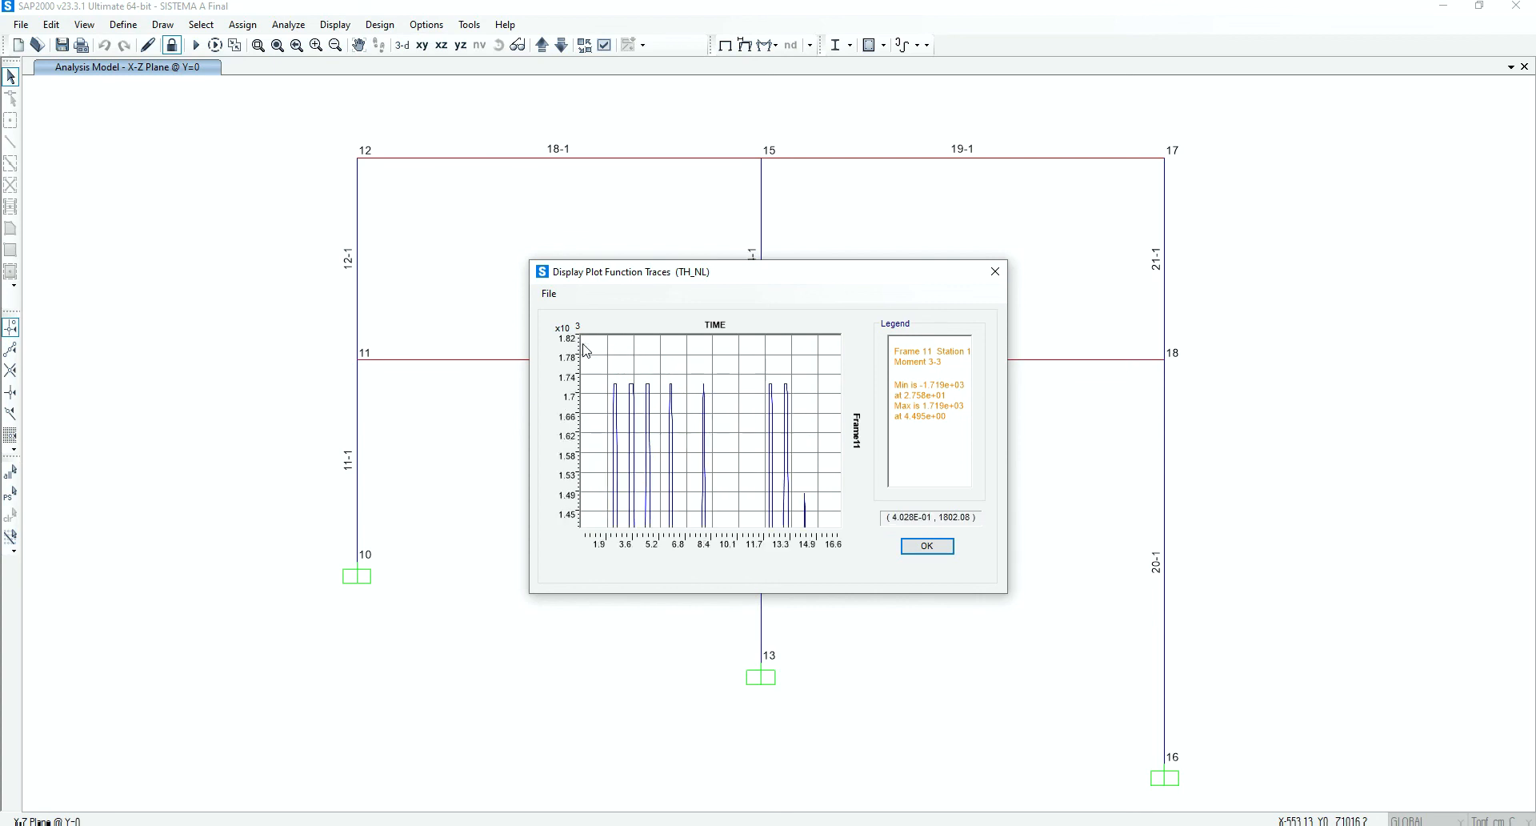
pyautogui.moveTo(667, 396); pyautogui.dragTo(608, 367)
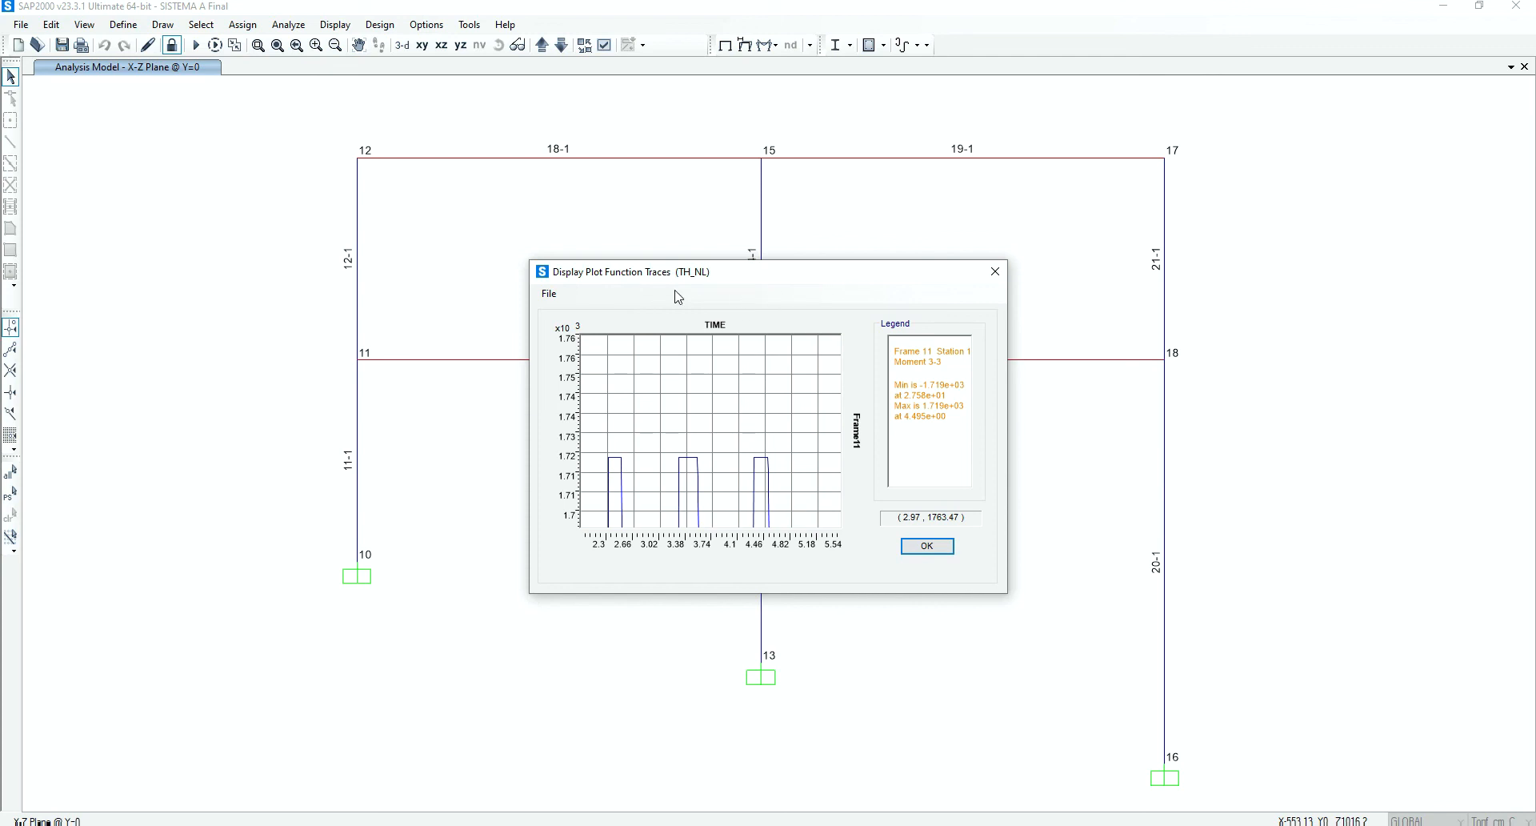
pyautogui.rightClick(726, 419)
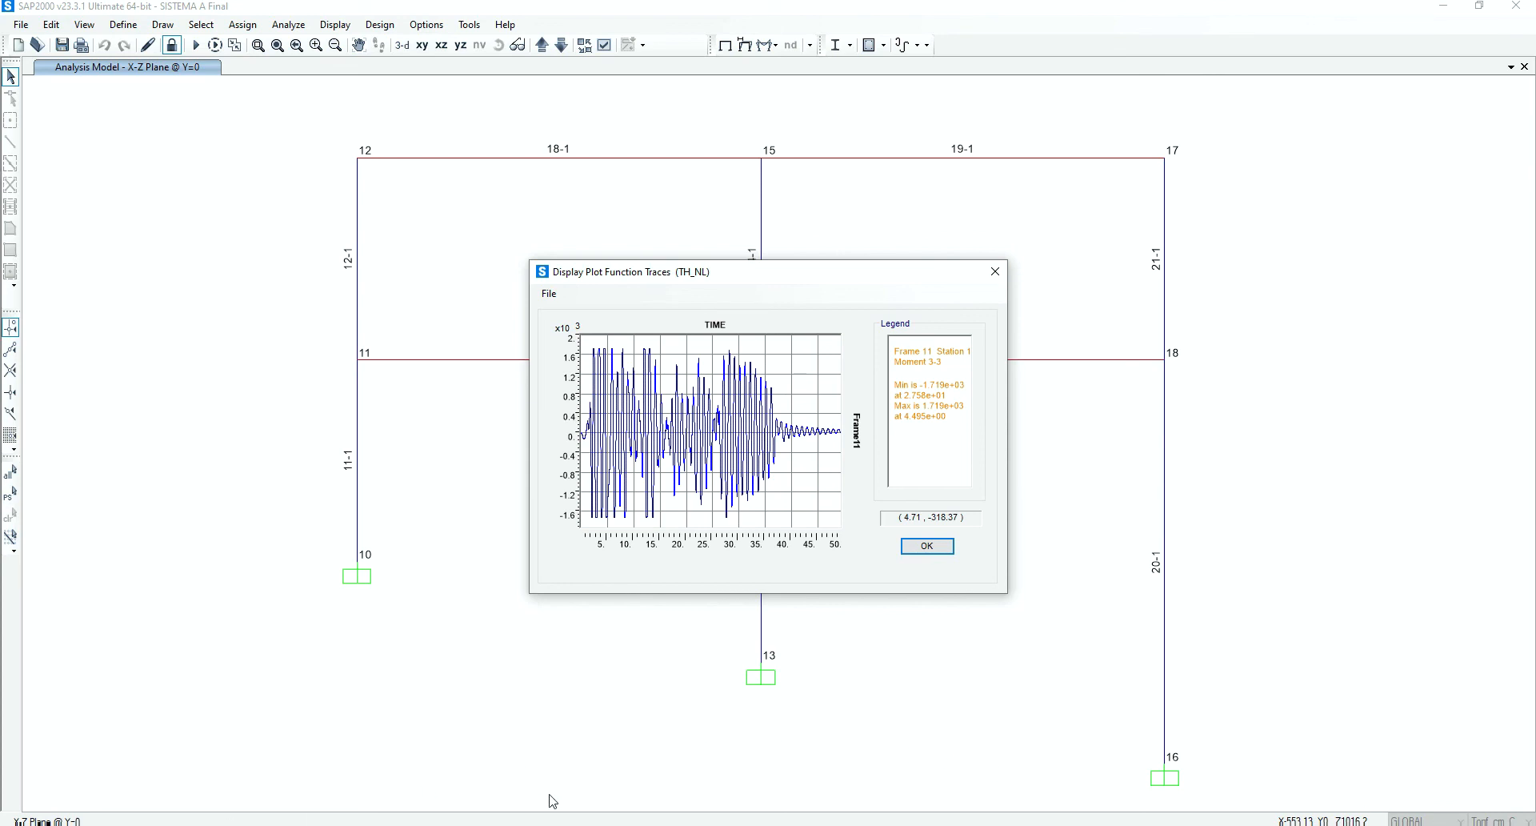
# Switch to LonelyScreen, close and relaunch it, and maximize its window to show the blank handwriting page
pyautogui.click(494, 825)
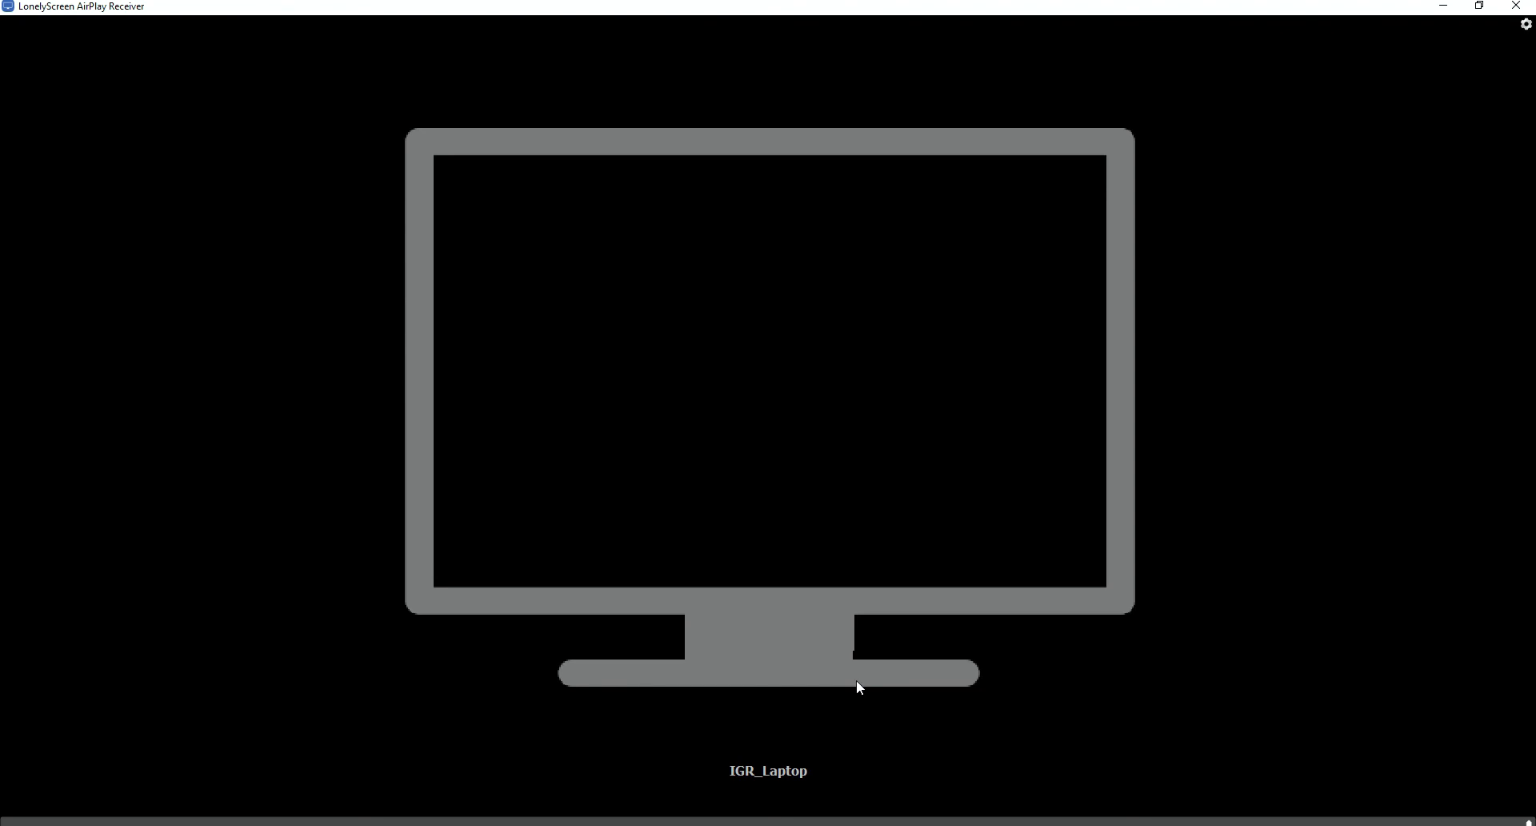
pyautogui.click(1516, 7)
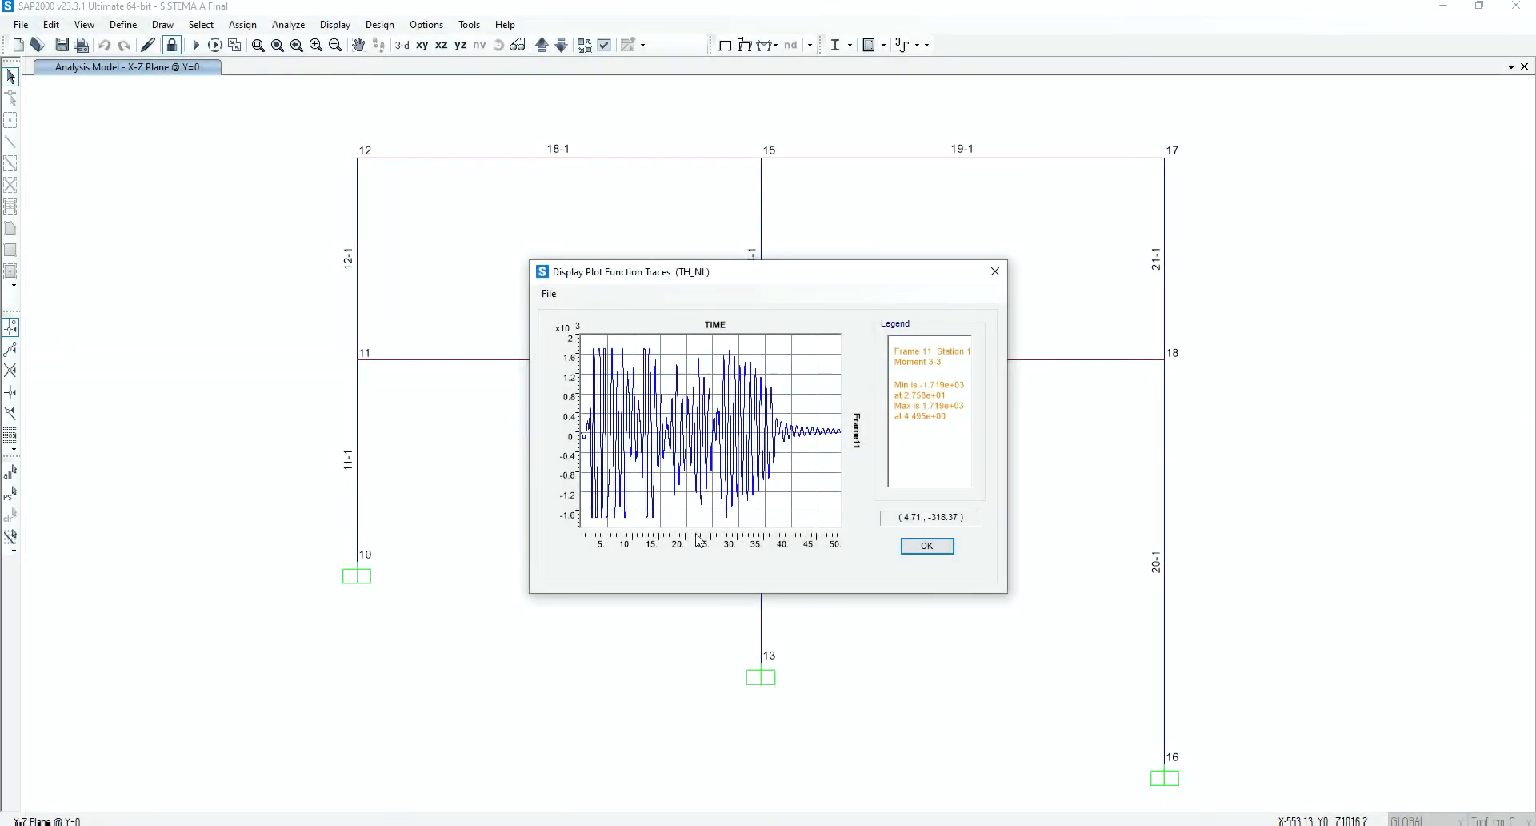
pyautogui.press('super')
pyautogui.write('lone')
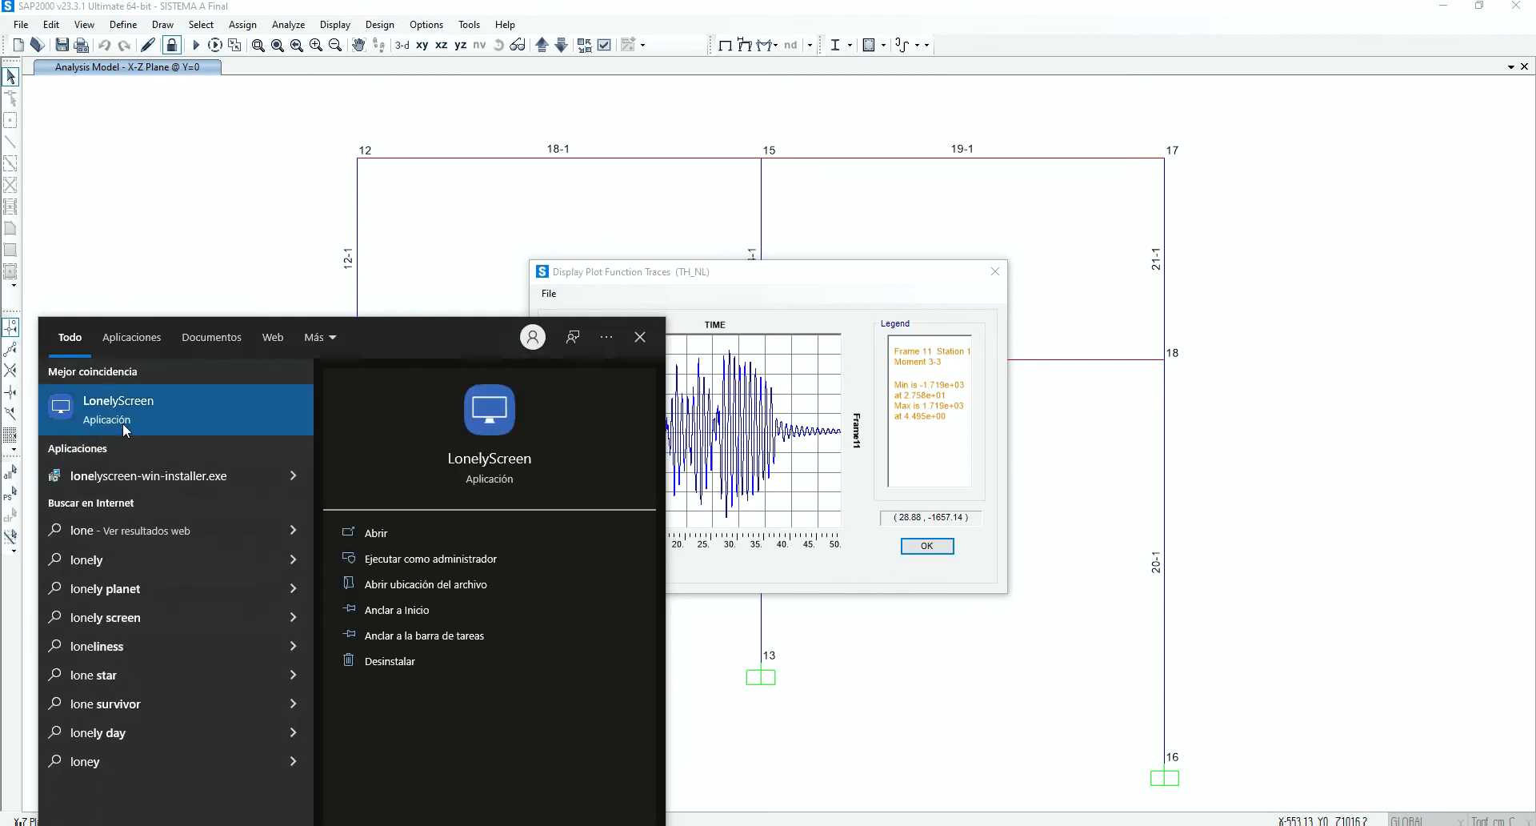
pyautogui.click(126, 428)
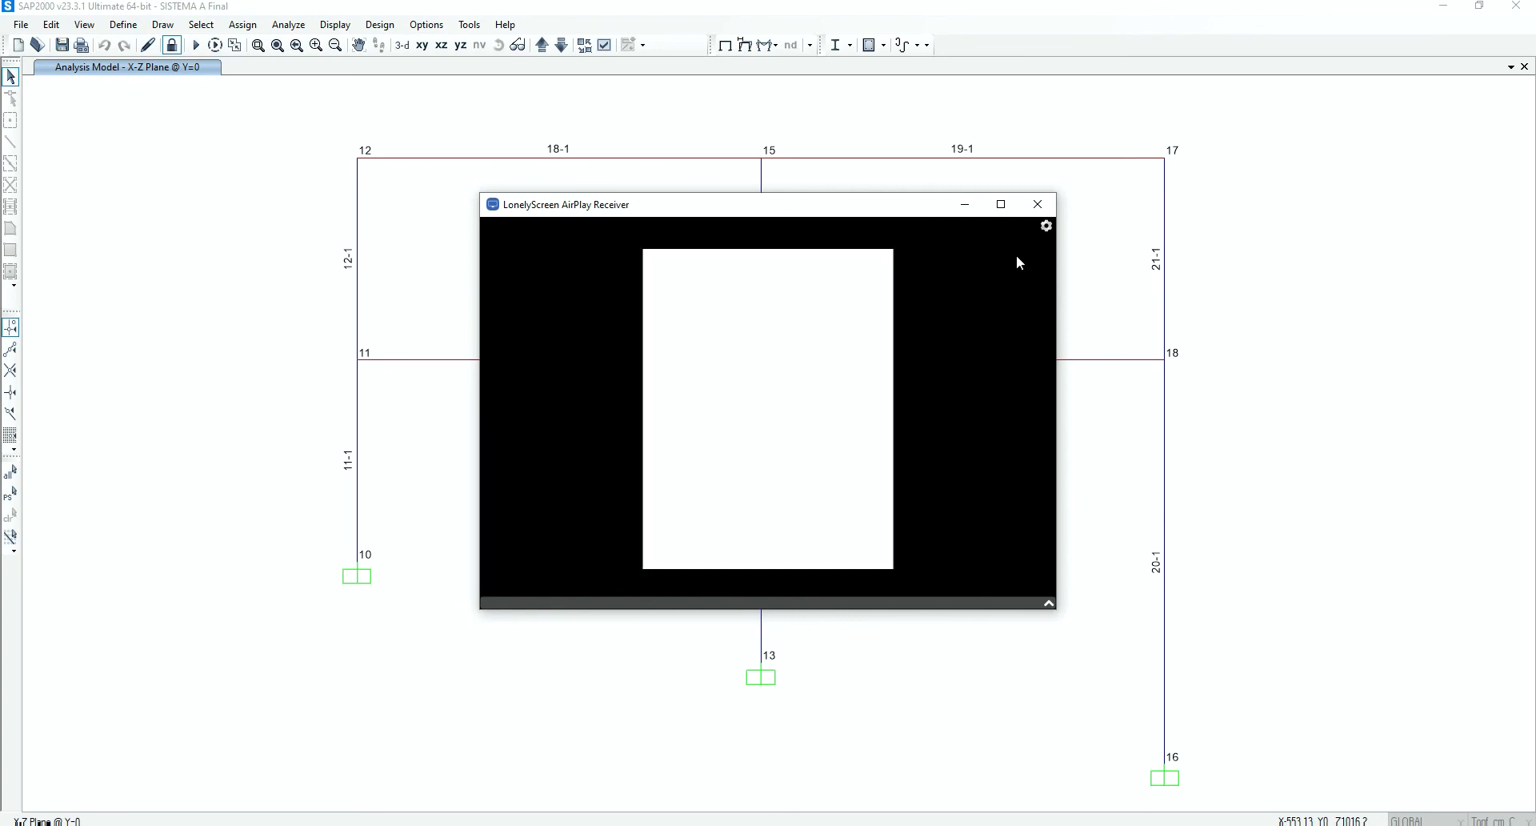
pyautogui.click(1000, 204)
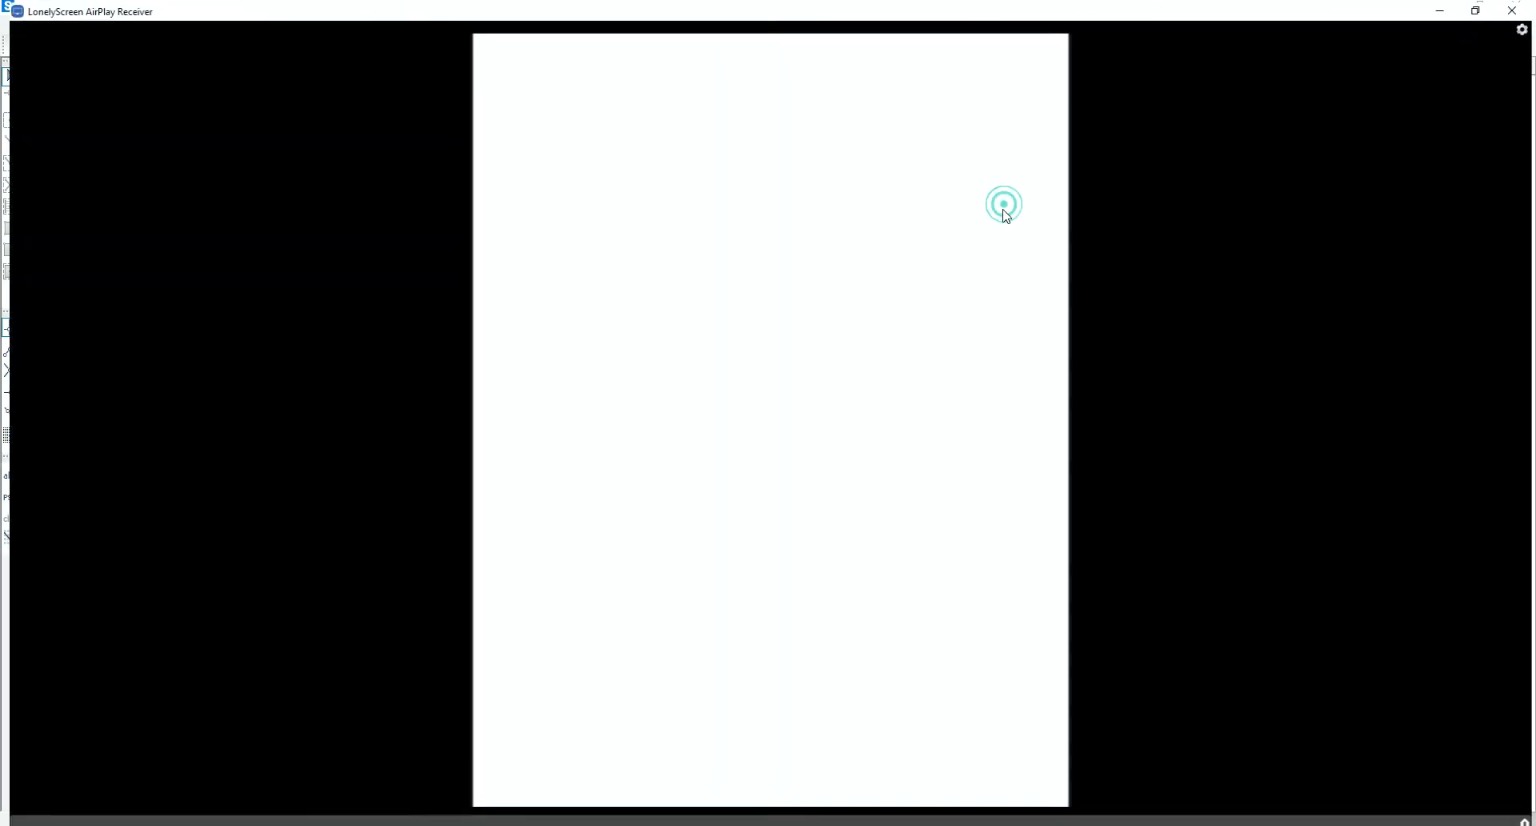
pyautogui.click(370, 56)
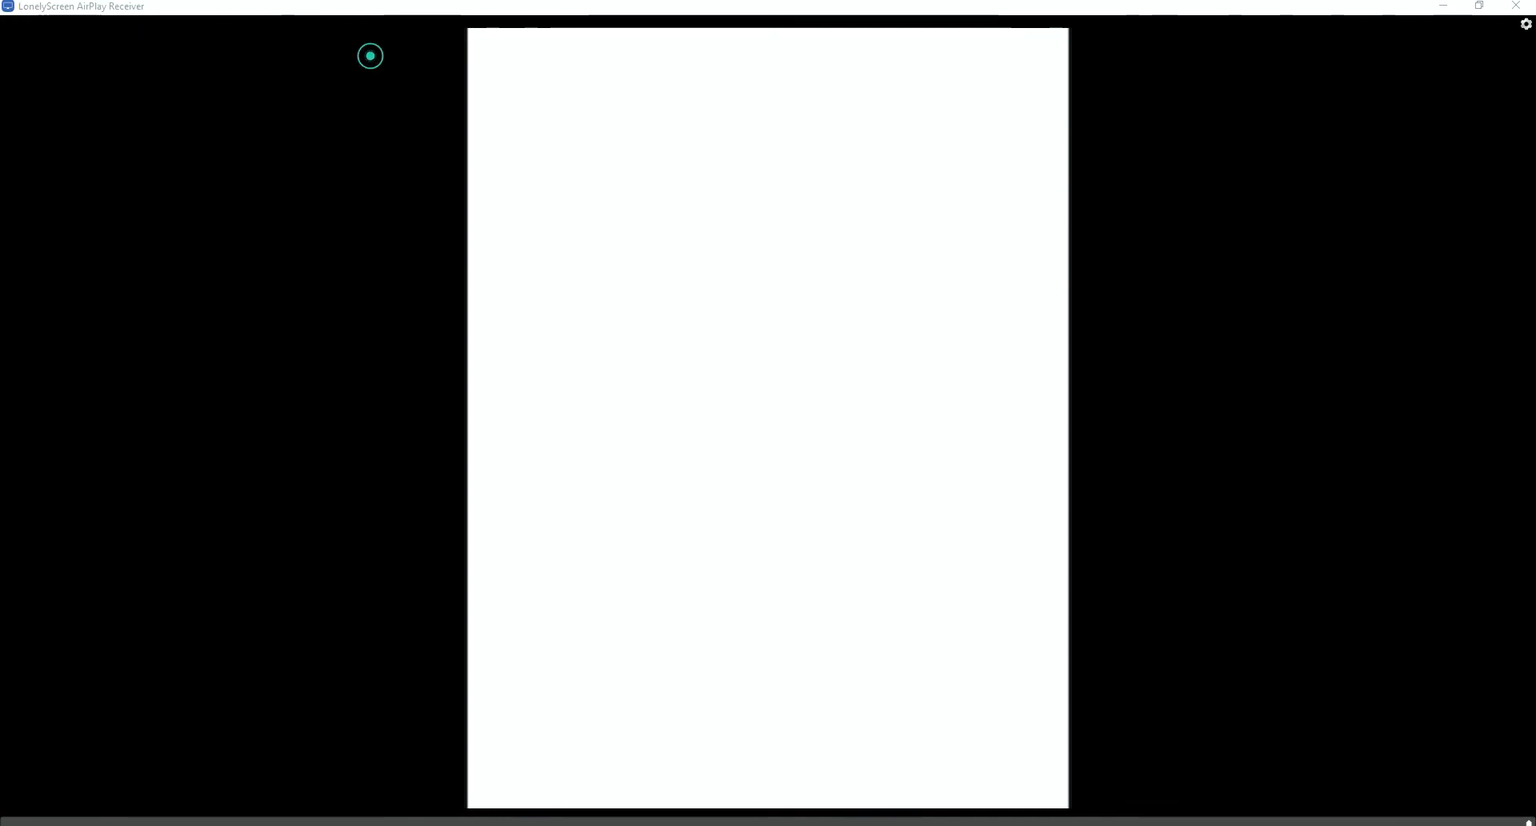
pyautogui.click(450, 51)
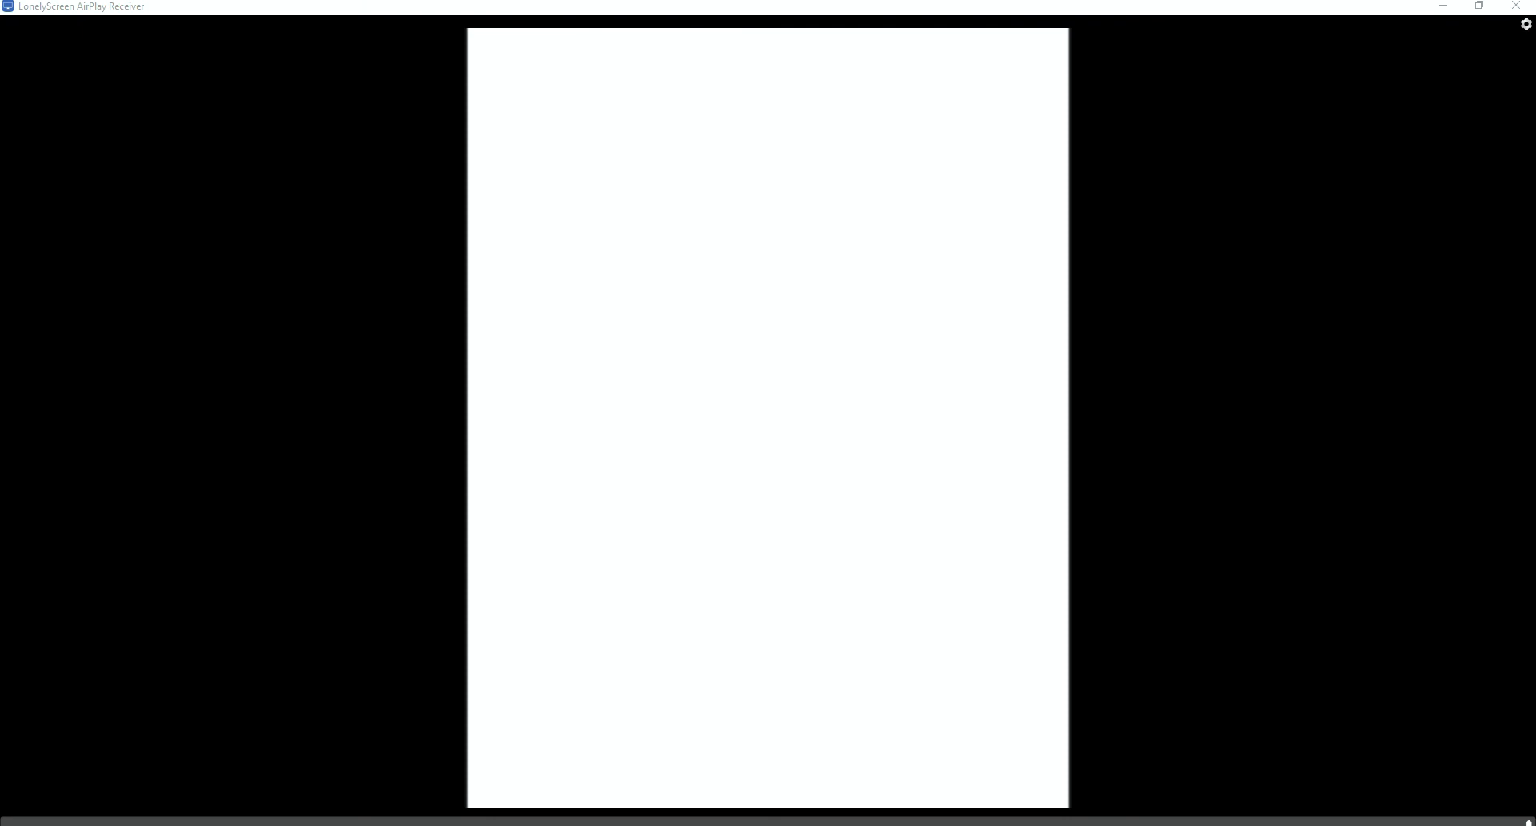
# Sketch an I-section at the head of the page and handwrite "Z modulo sección plástico." beside it
pyautogui.moveTo(587, 68)
pyautogui.mouseDown()
pyautogui.moveTo(588, 110)
pyautogui.moveTo(610, 67)
pyautogui.mouseUp()
pyautogui.moveTo(570, 114); pyautogui.dragTo(615, 111)
pyautogui.moveTo(669, 78); pyautogui.dragTo(686, 86)
pyautogui.moveTo(719, 83); pyautogui.dragTo(761, 97)
pyautogui.moveTo(764, 86); pyautogui.dragTo(897, 92)
pyautogui.moveTo(883, 78); pyautogui.dragTo(921, 101)
pyautogui.moveTo(923, 82); pyautogui.dragTo(934, 92)
pyautogui.moveTo(944, 83); pyautogui.dragTo(942, 78)
pyautogui.moveTo(956, 79); pyautogui.dragTo(963, 91)
pyautogui.moveTo(958, 80); pyautogui.dragTo(967, 79)
pyautogui.moveTo(969, 82); pyautogui.dragTo(981, 92)
pyautogui.moveTo(987, 84); pyautogui.dragTo(988, 85)
pyautogui.click(1000, 90)
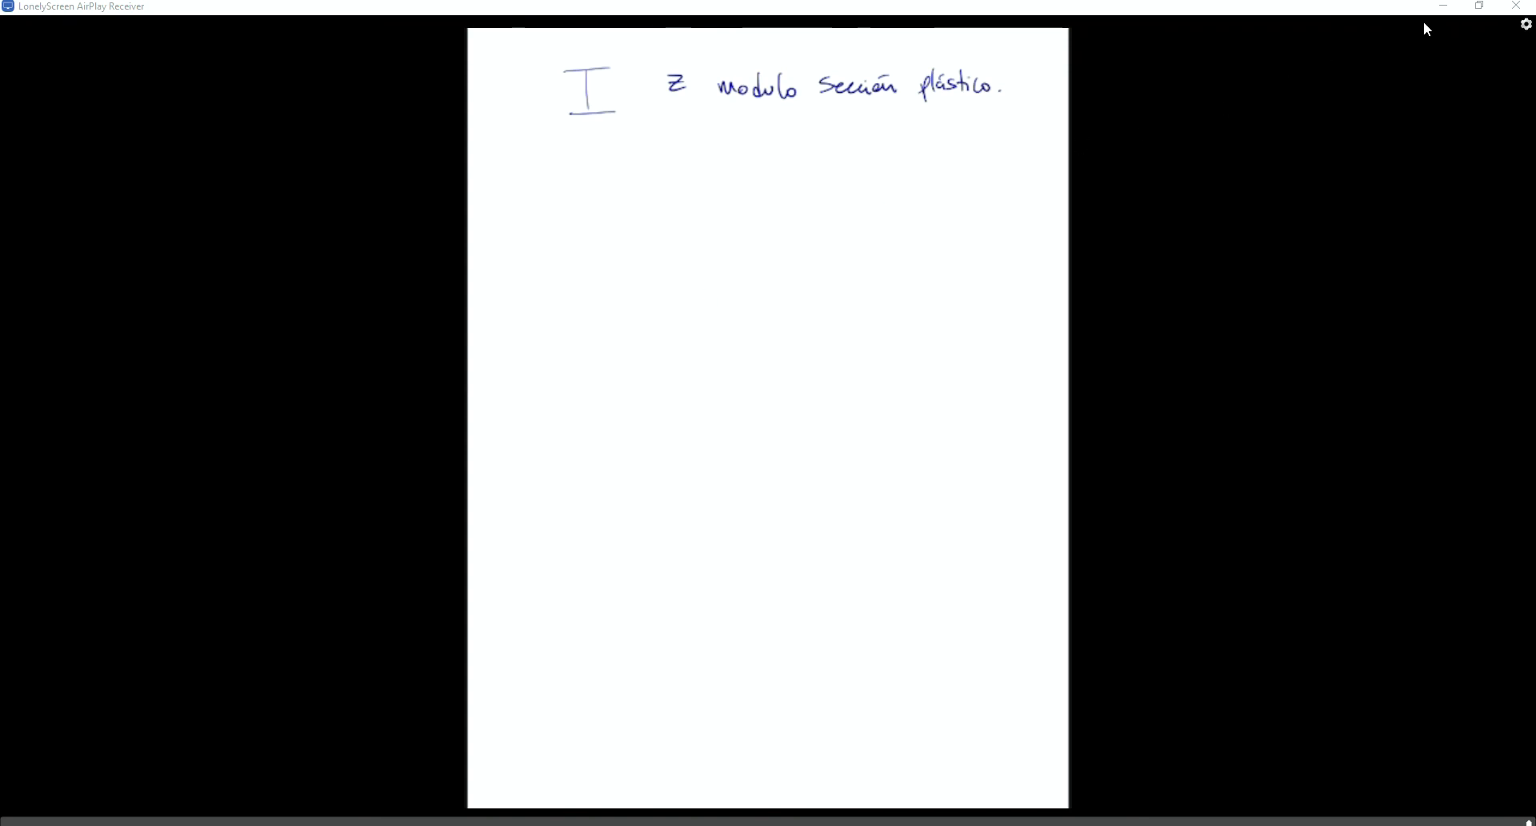
# Return to SAP2000 and close the Frame11 trace plot along with its plot definition
pyautogui.click(1440, 6)
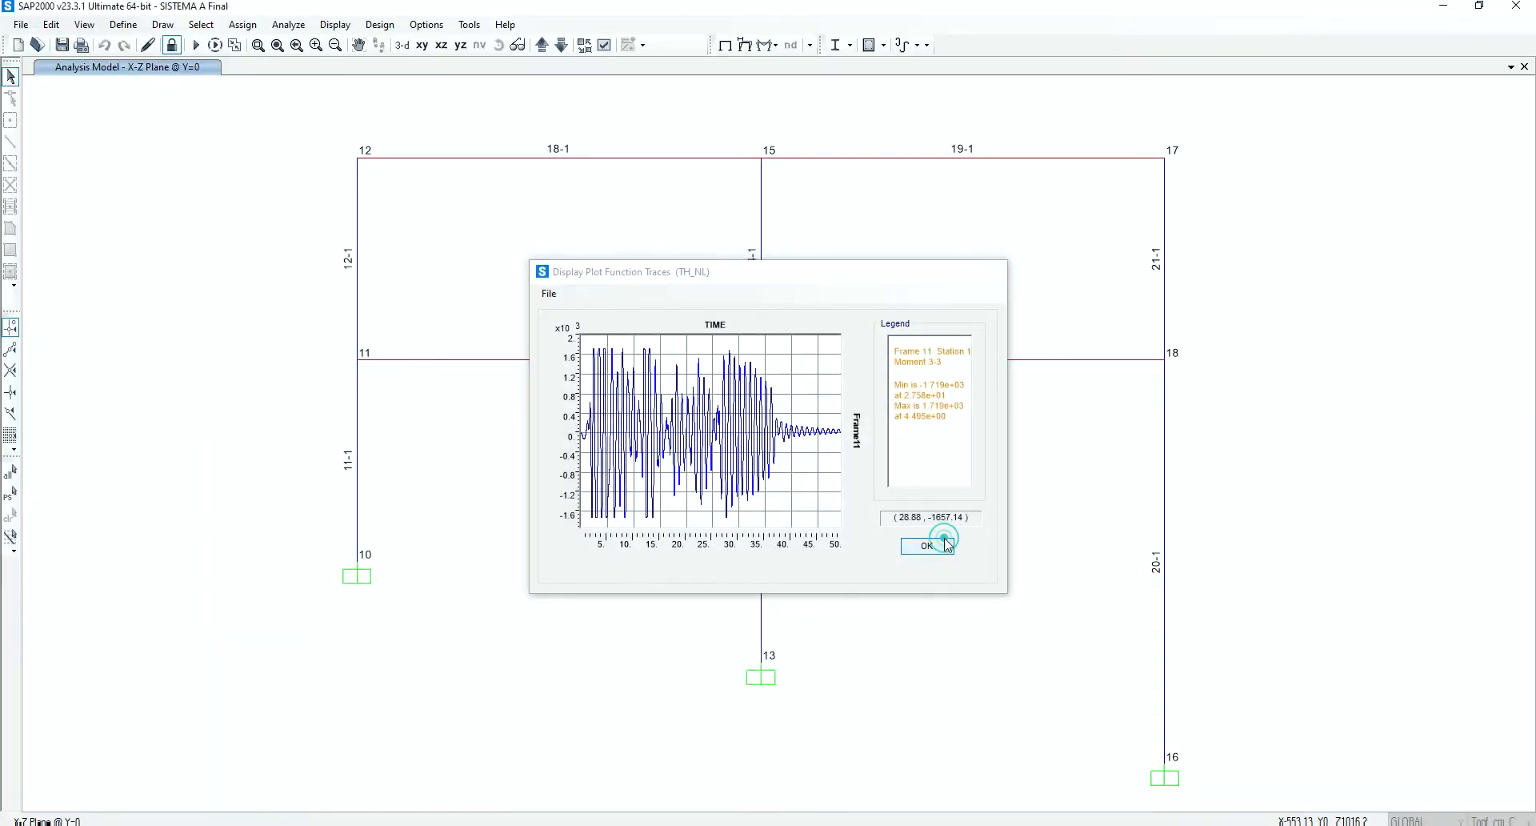
pyautogui.click(936, 544)
pyautogui.click(976, 609)
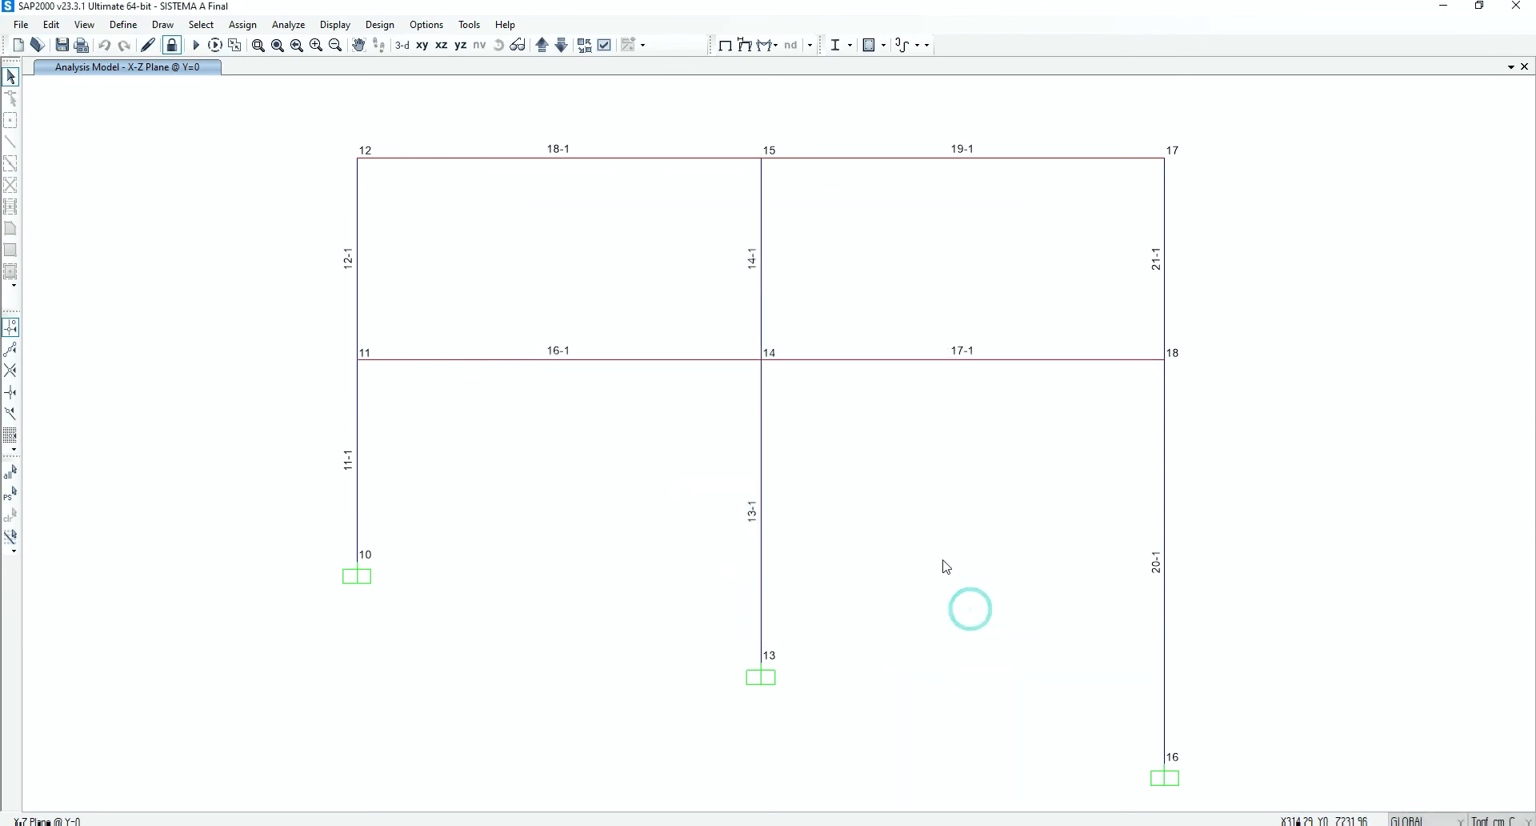
# Examine the section properties of the Columna frame section for its plastic modulus about the 3 axis, and close without changes
pyautogui.click(124, 24)
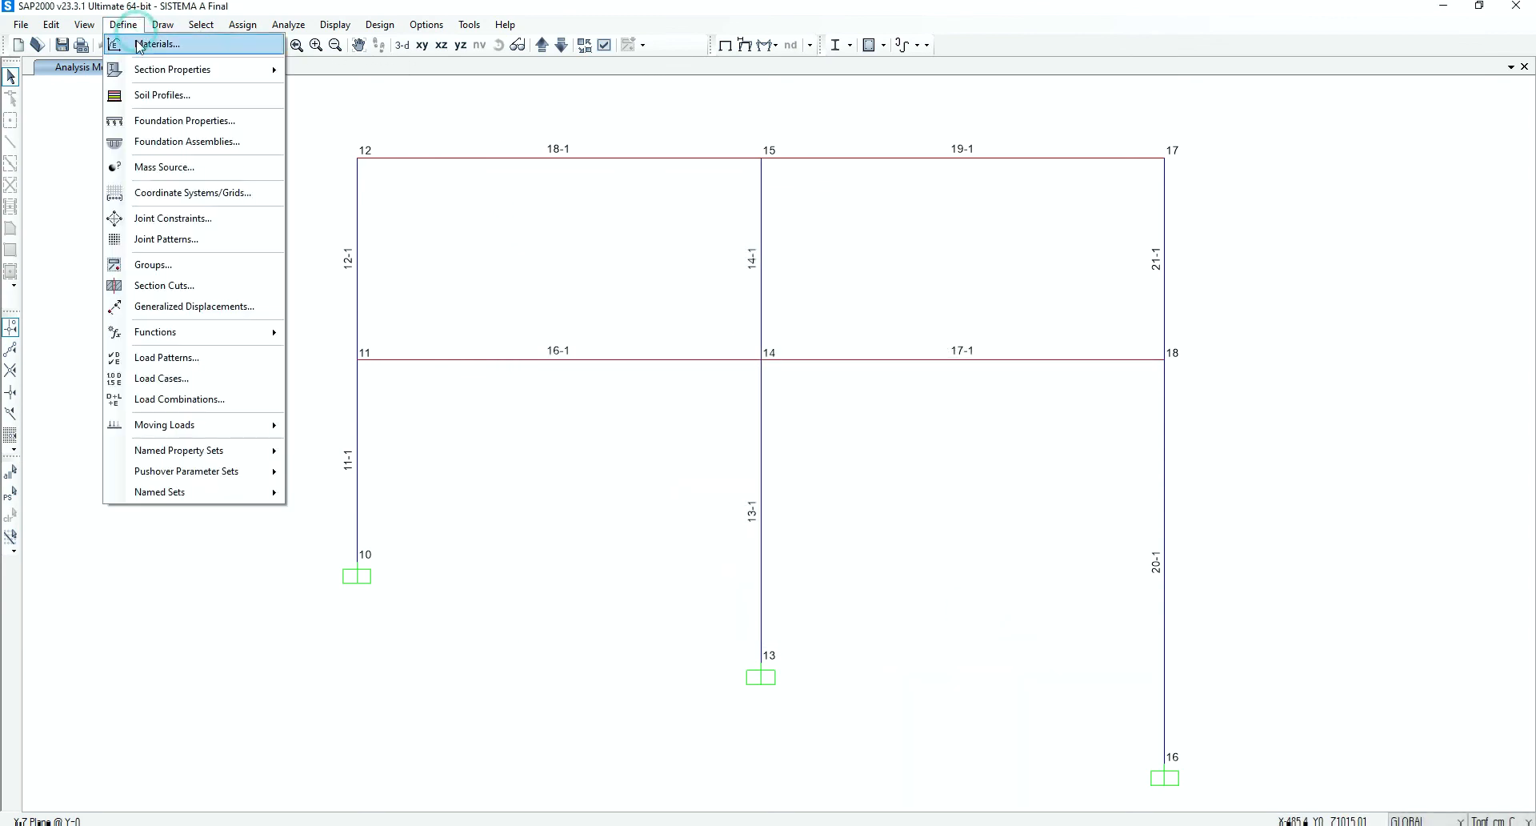
pyautogui.moveTo(152, 71)
pyautogui.click(361, 70)
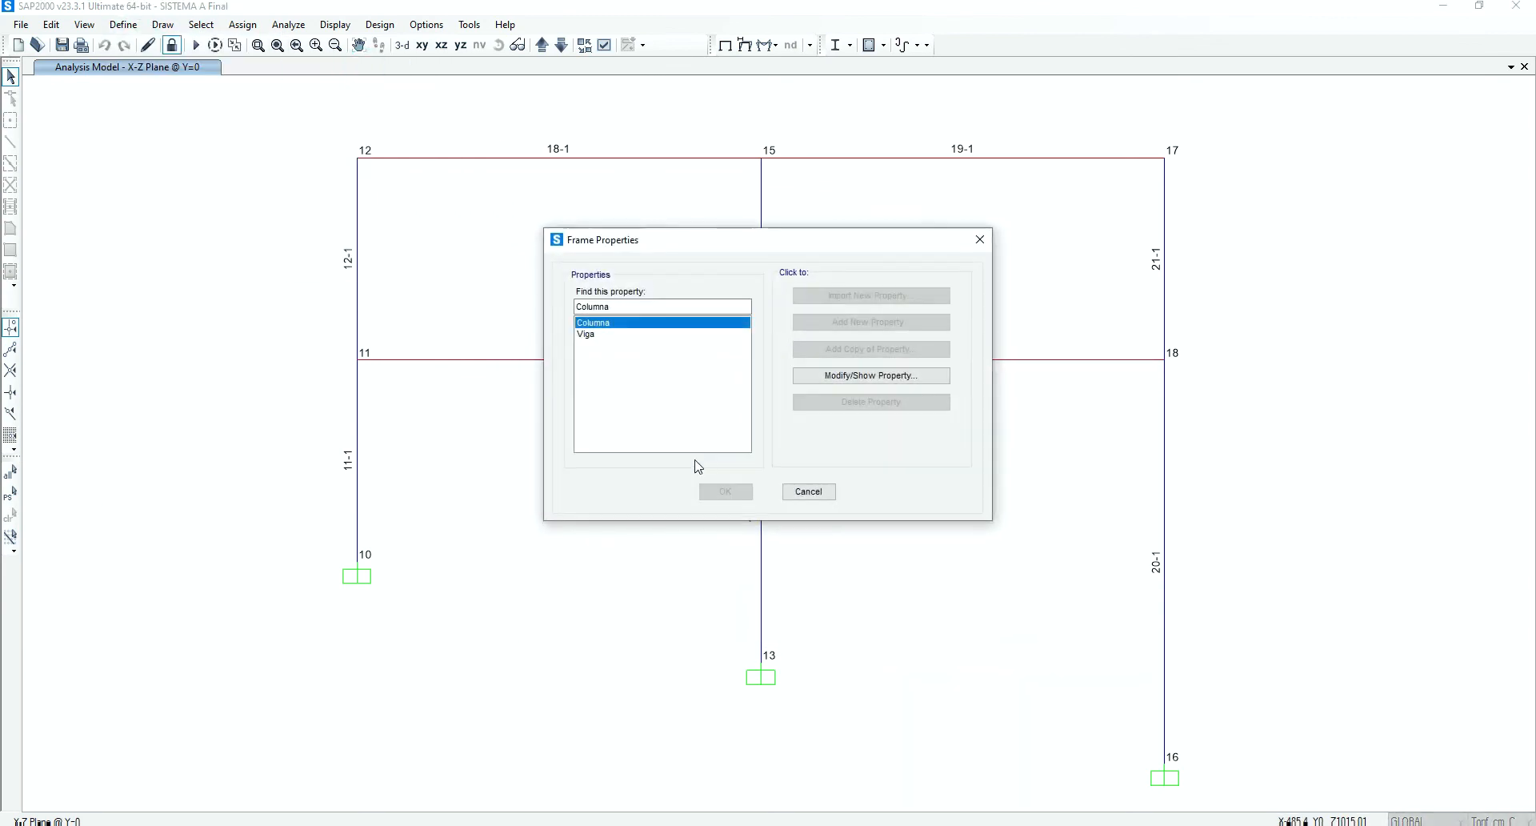
pyautogui.click(894, 385)
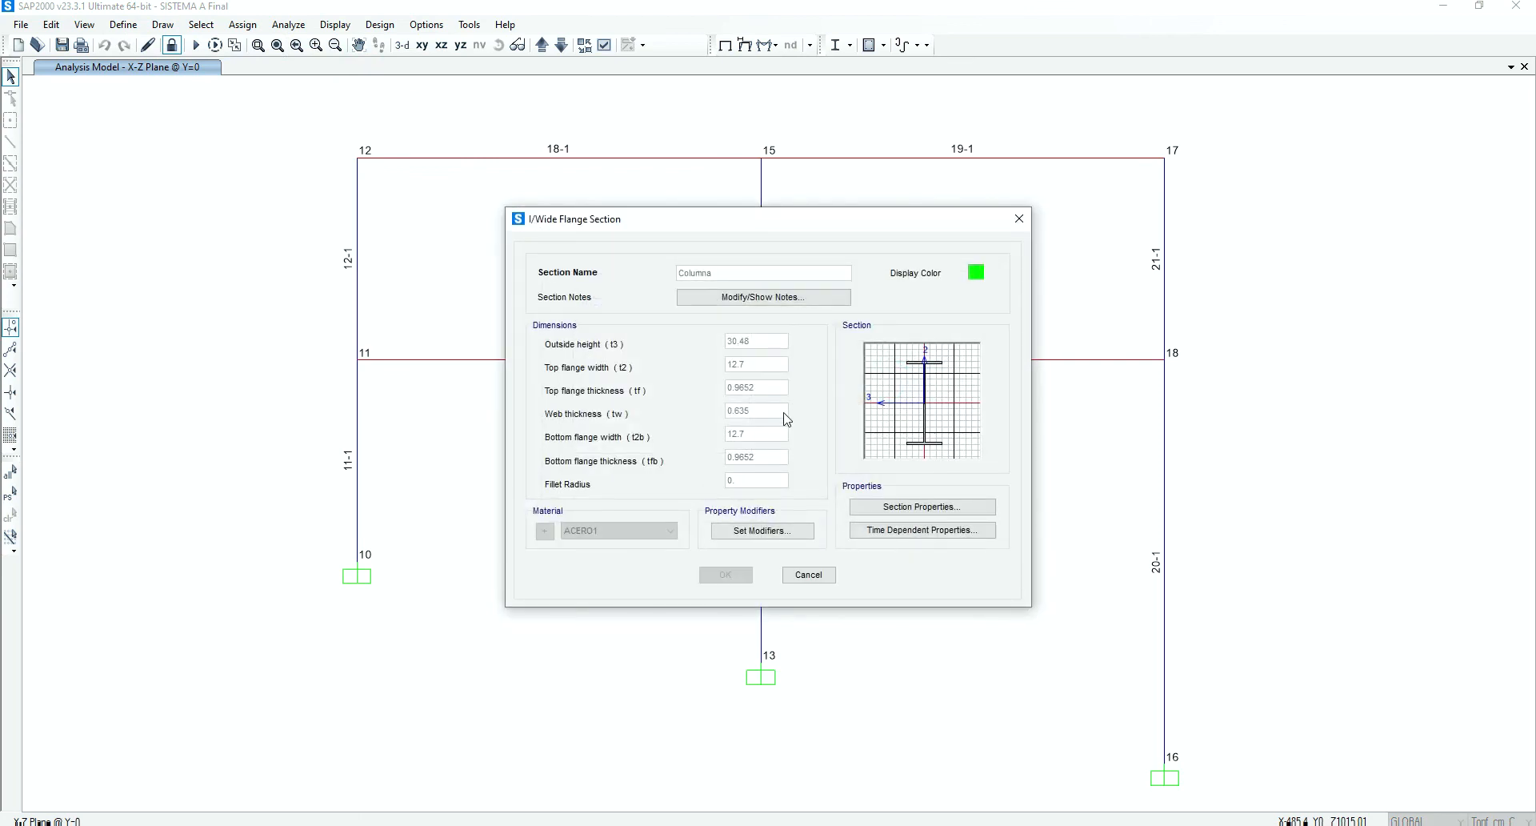
pyautogui.click(925, 510)
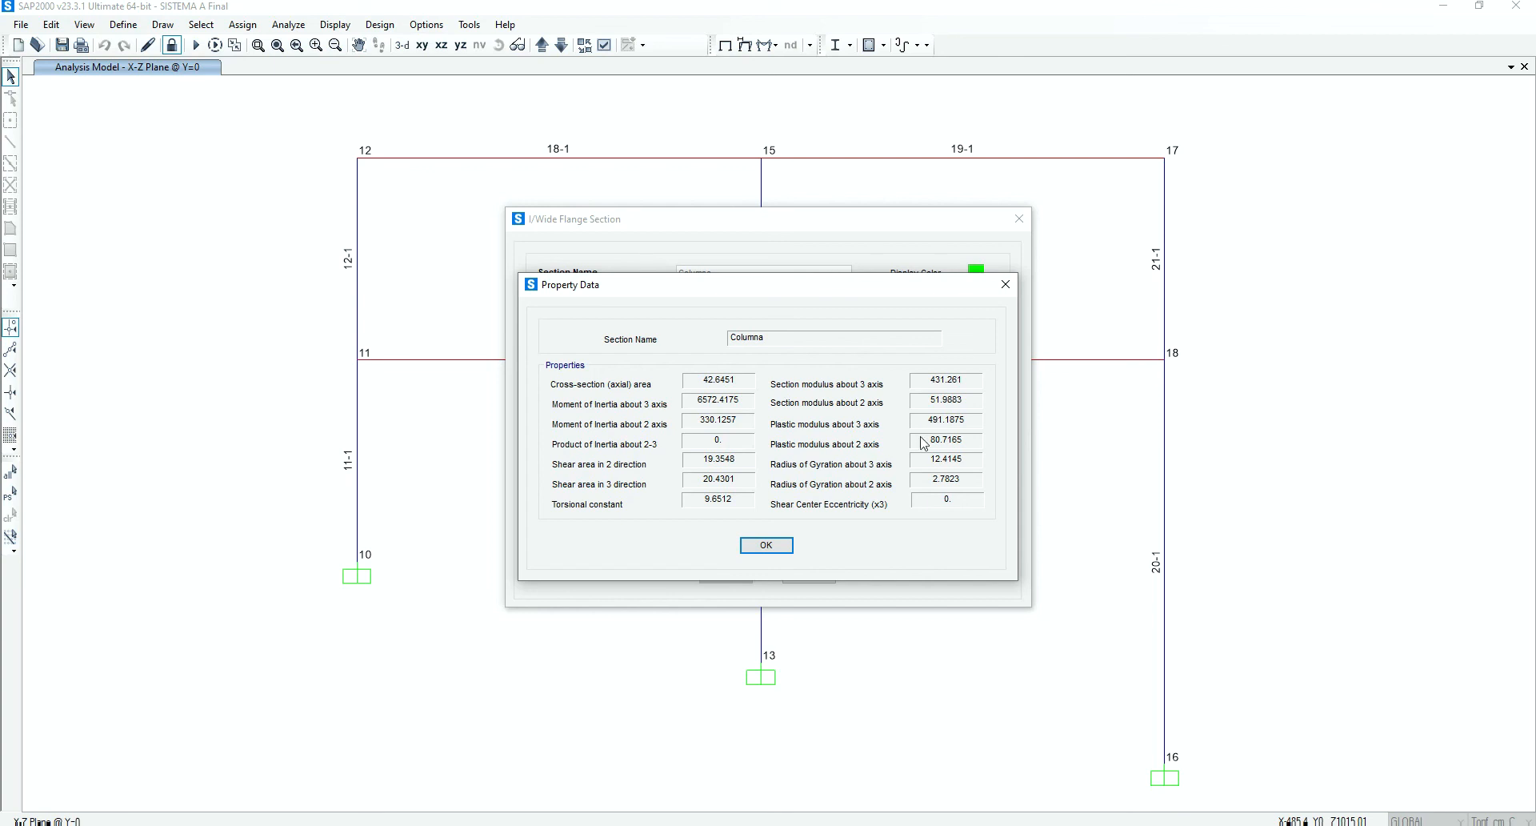
pyautogui.click(766, 545)
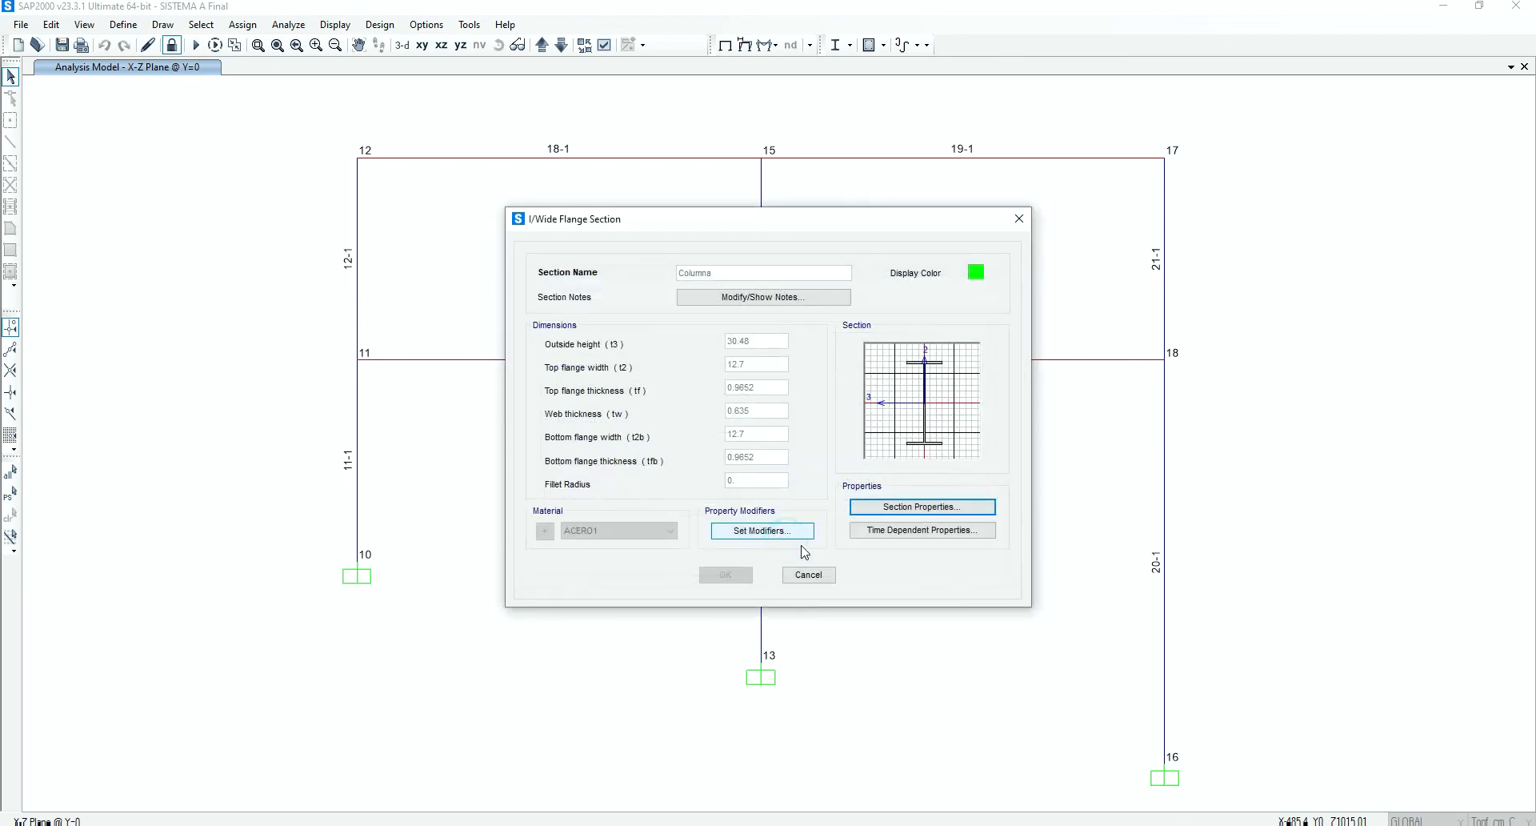
pyautogui.click(811, 573)
pyautogui.click(792, 491)
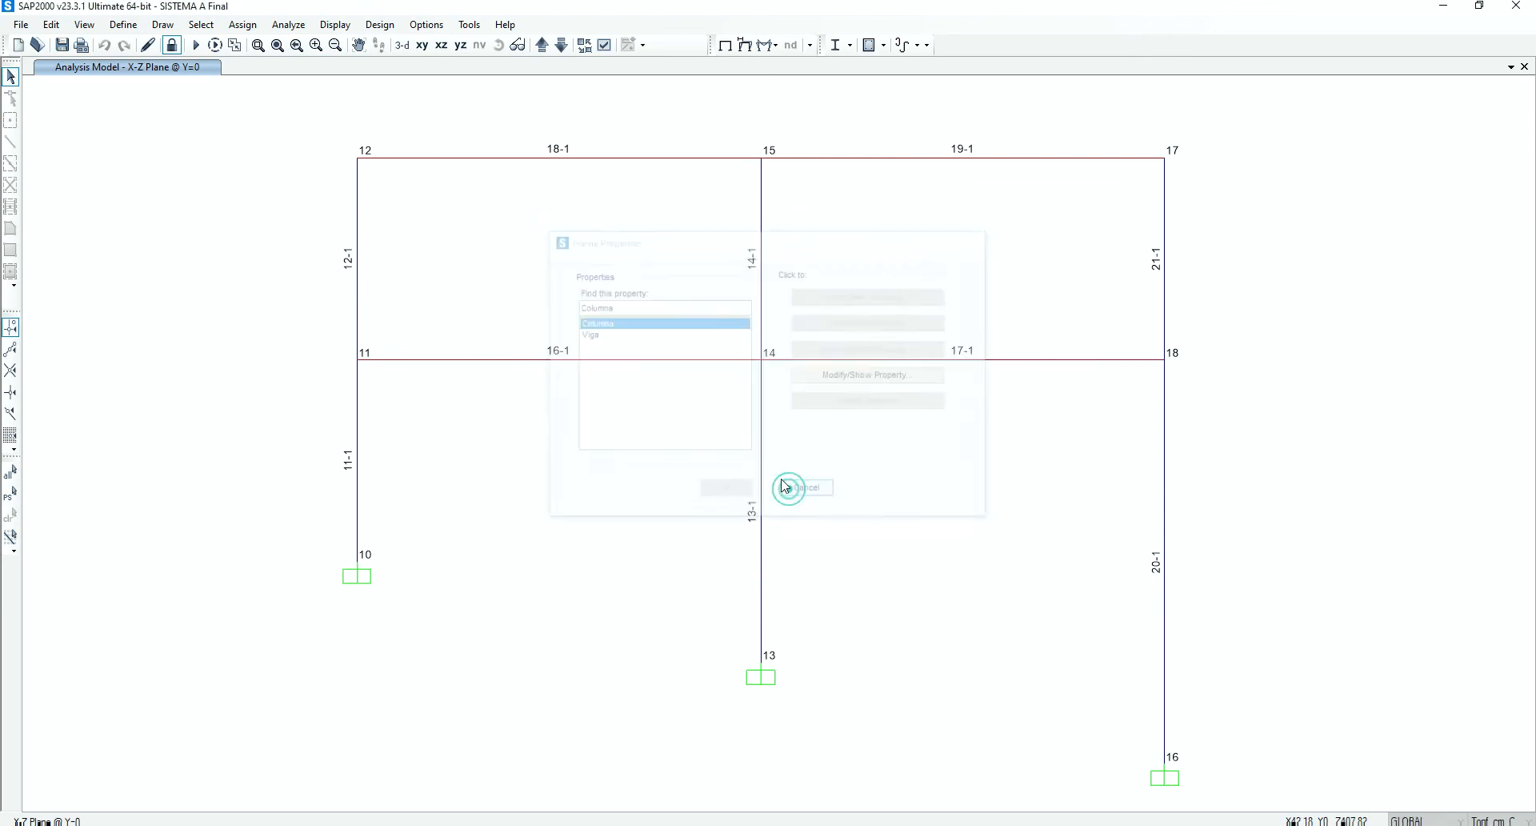
# Examine the minimum yield stress Fy of material ACERO1 for the plastic moment check, and leave the materials definition without changes
pyautogui.click(137, 29)
pyautogui.click(271, 71)
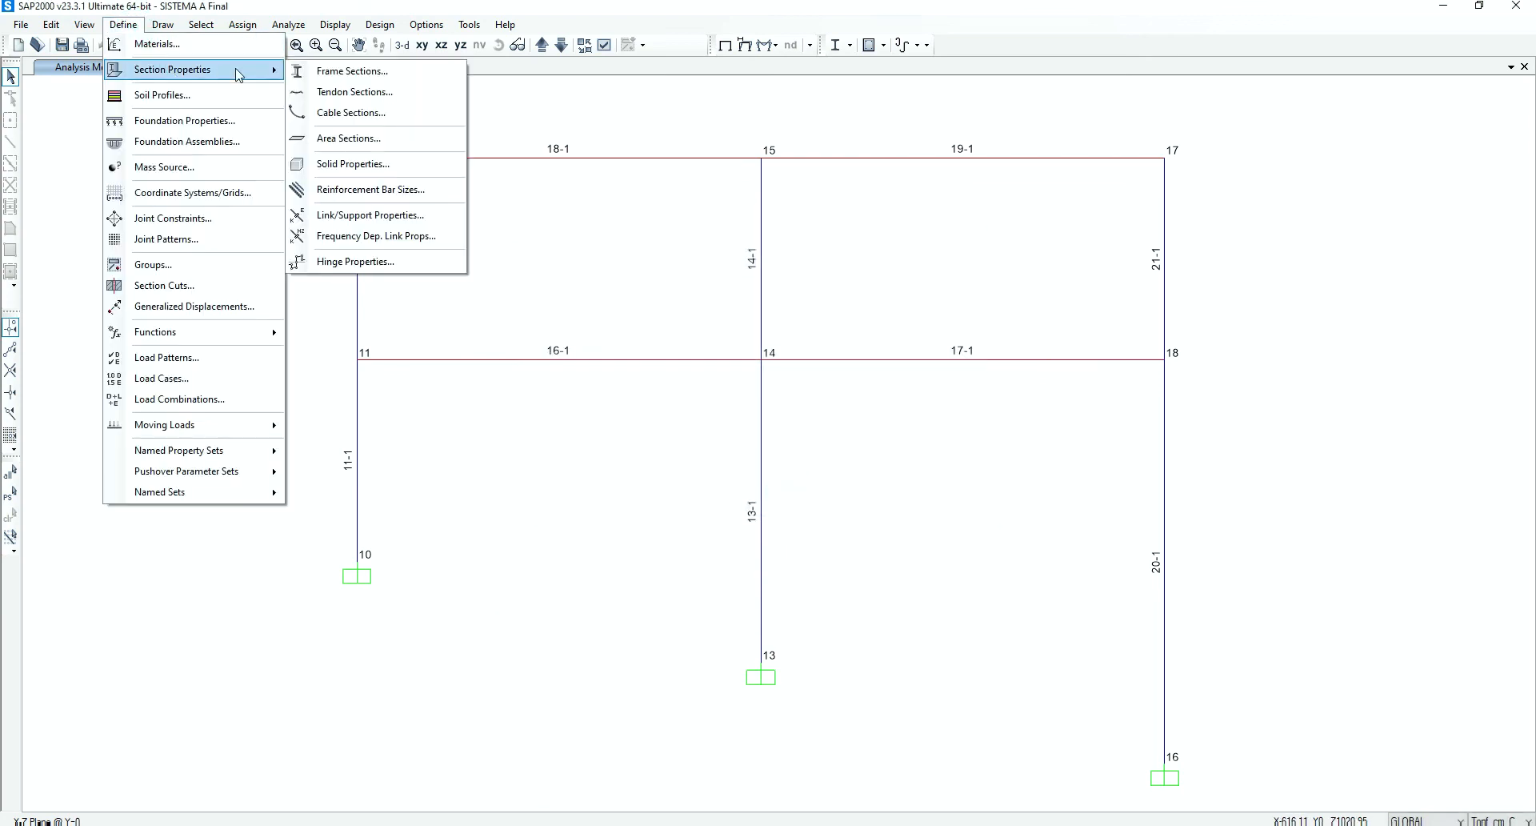
pyautogui.click(156, 44)
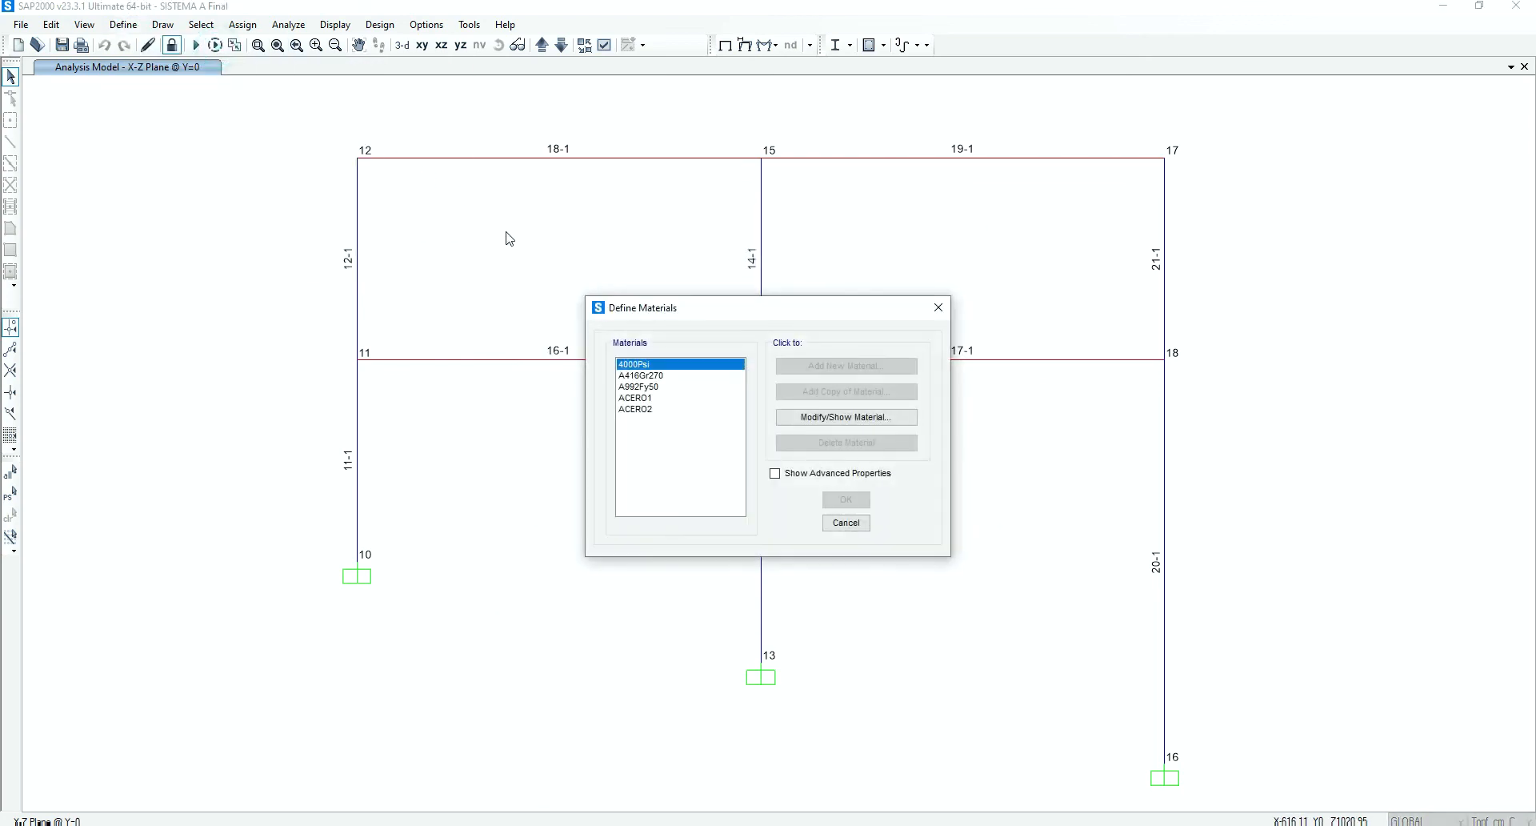
pyautogui.click(652, 396)
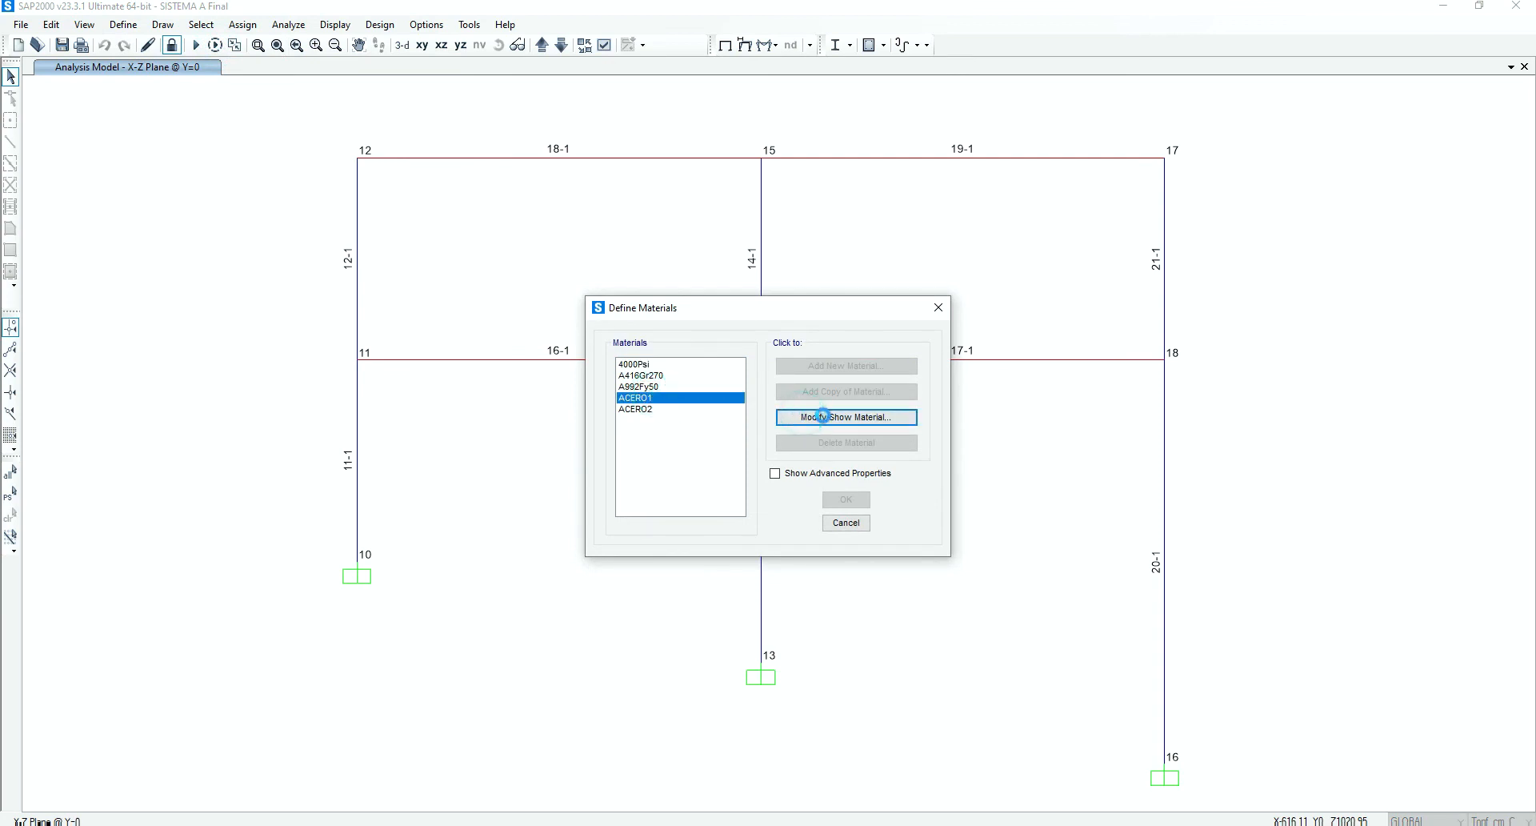
pyautogui.click(824, 417)
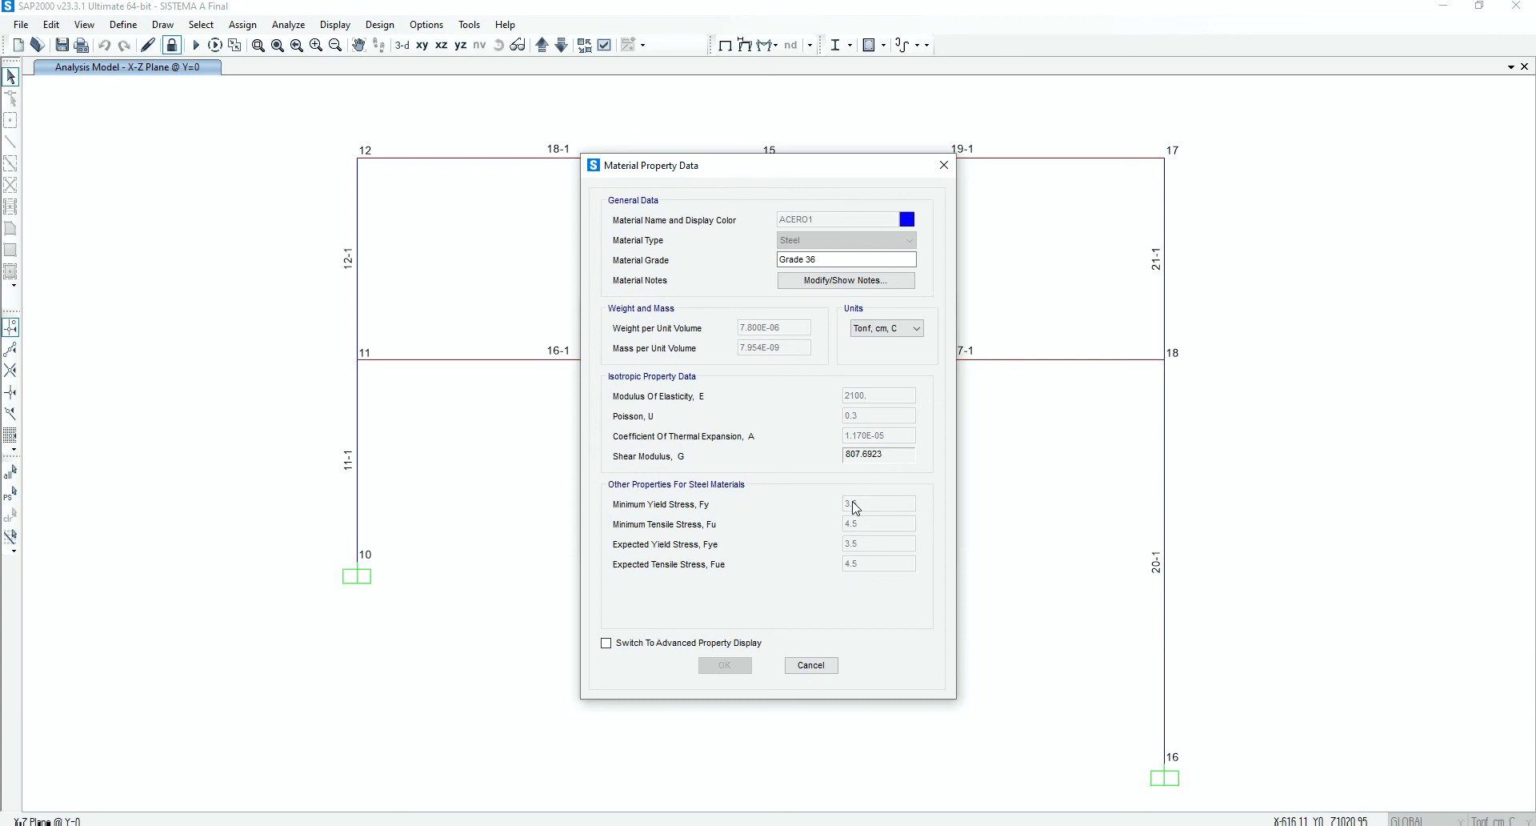
pyautogui.click(834, 665)
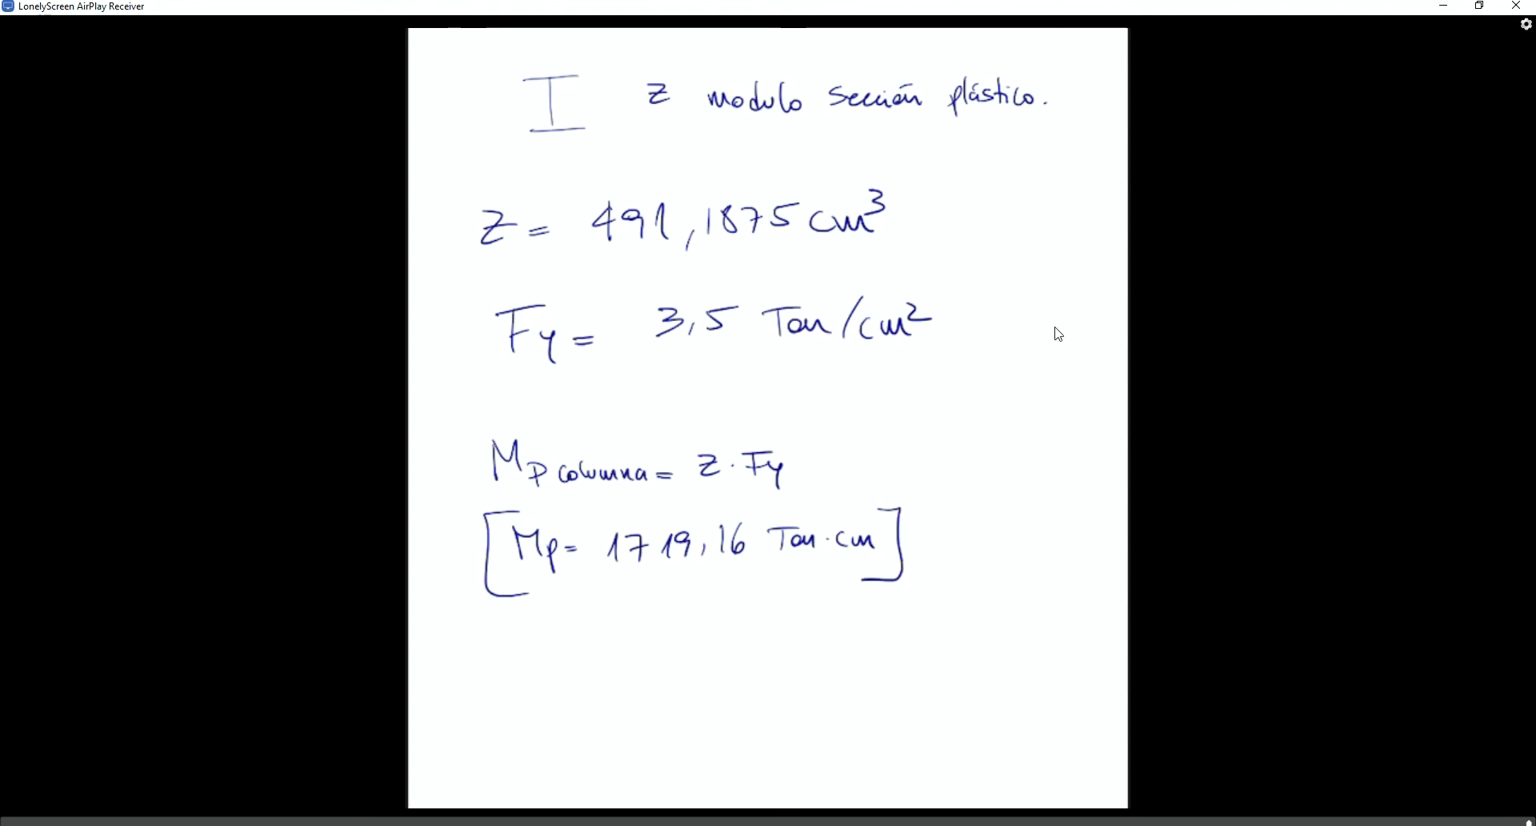
pyautogui.click(1445, 5)
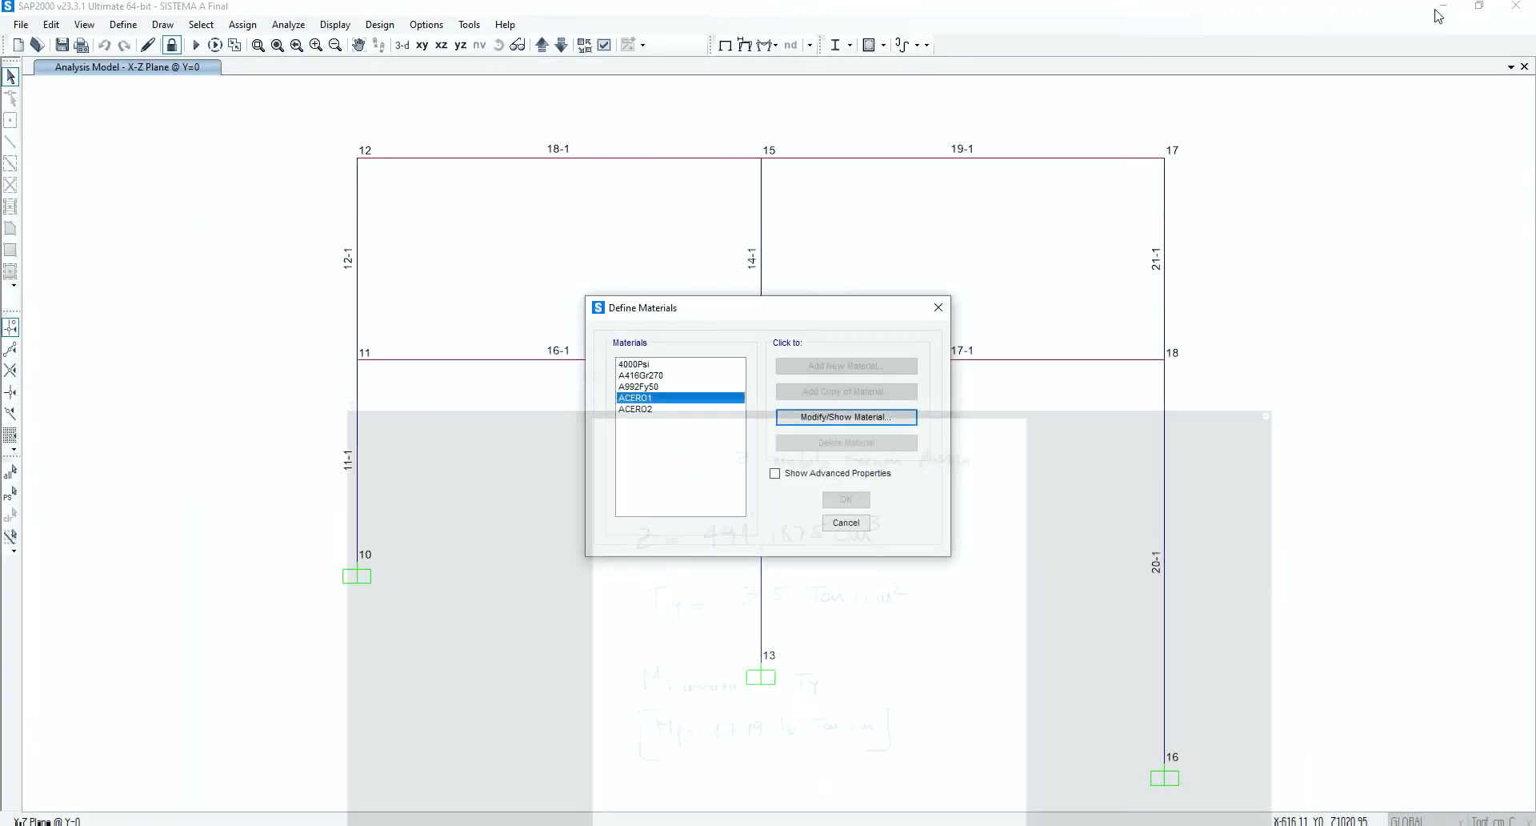
pyautogui.click(844, 522)
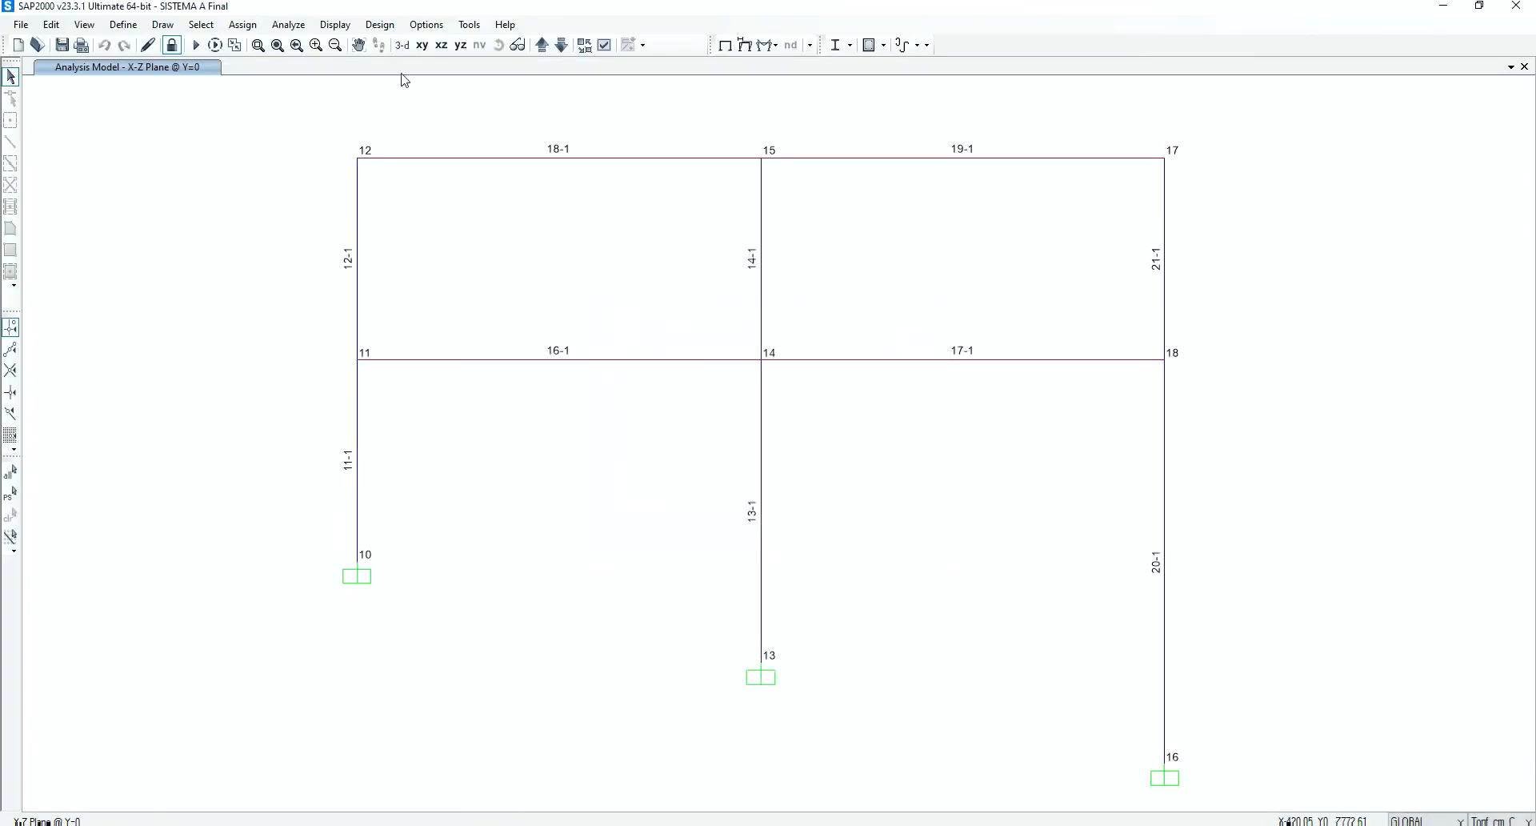
# Display the Frame11 moment trace for TH_NL again to compare its peaks with the plastic moment, and close the plot
pyautogui.click(342, 25)
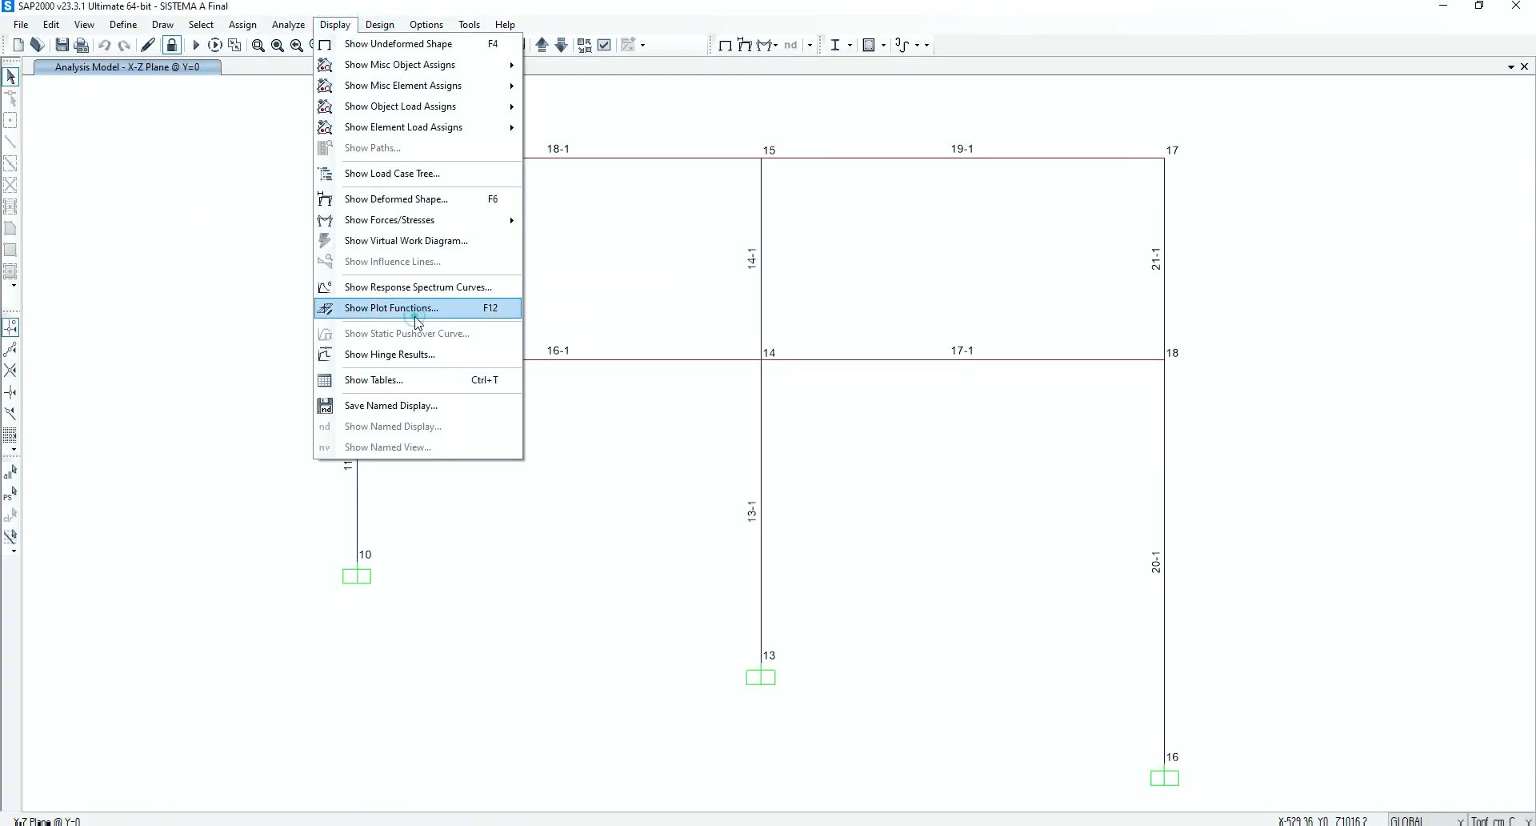
pyautogui.click(384, 308)
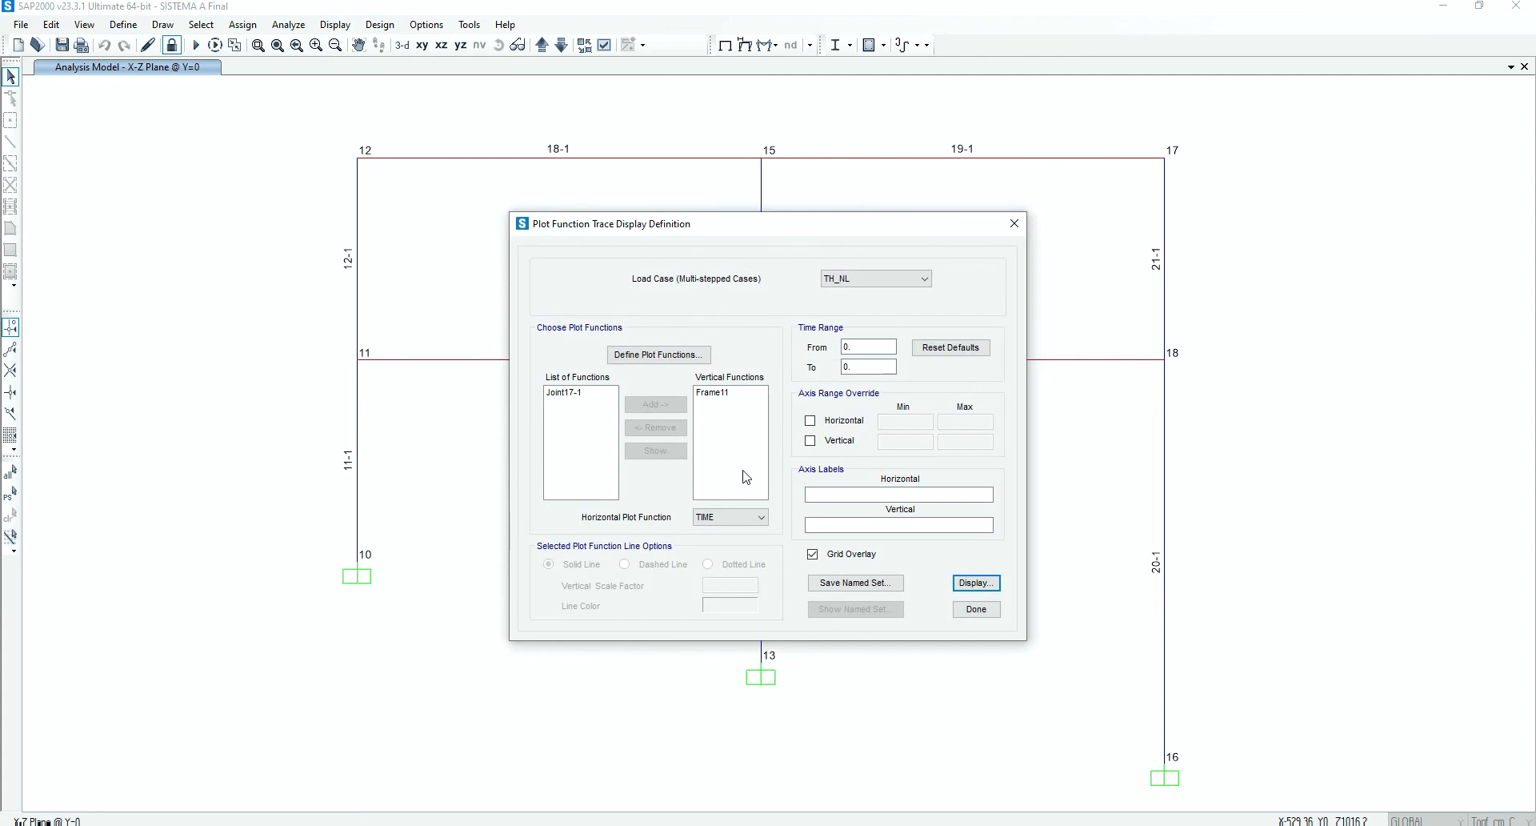
pyautogui.click(977, 582)
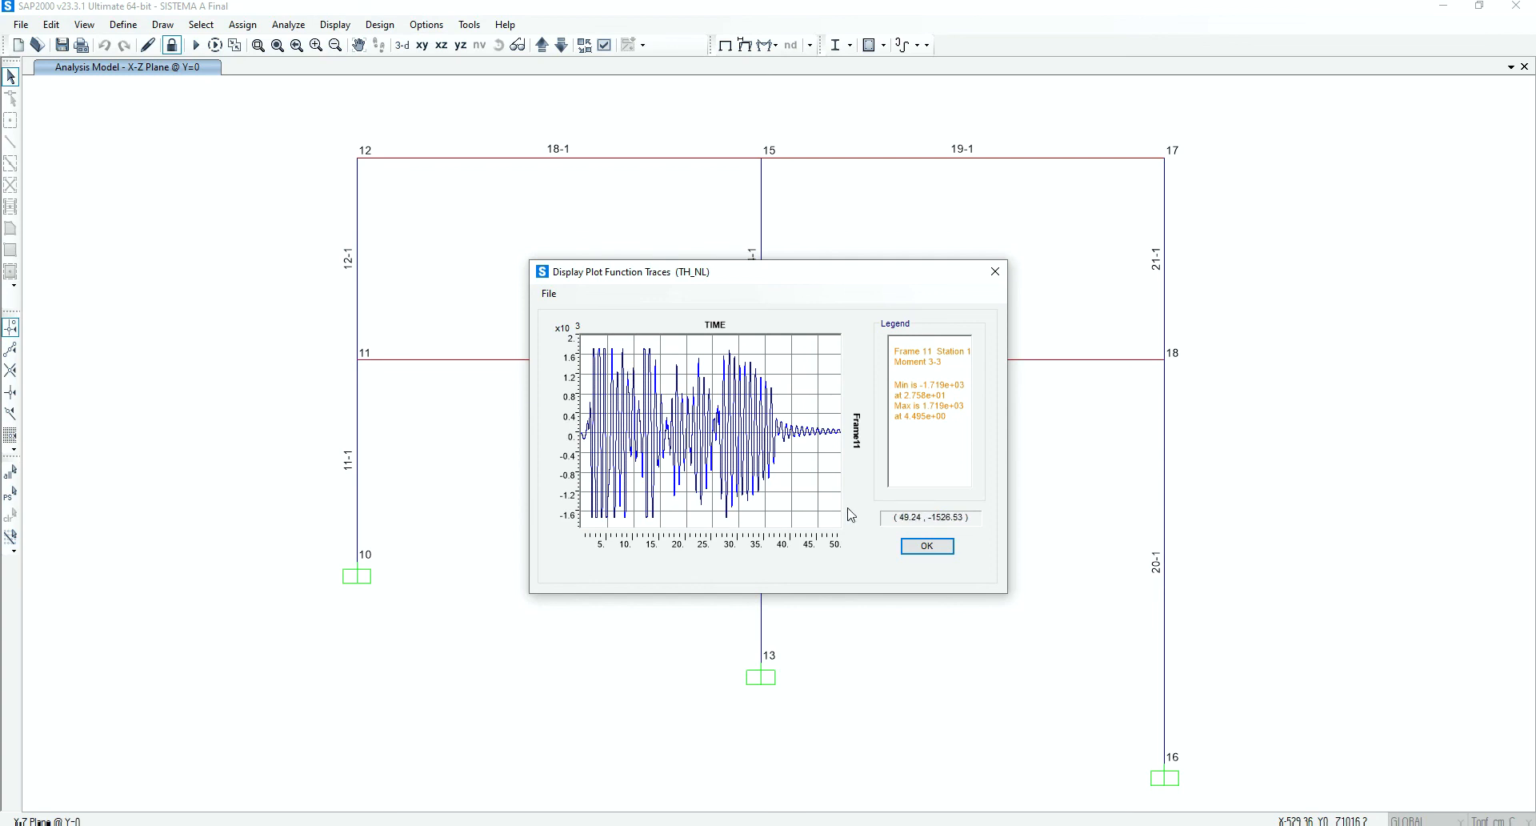
pyautogui.click(916, 547)
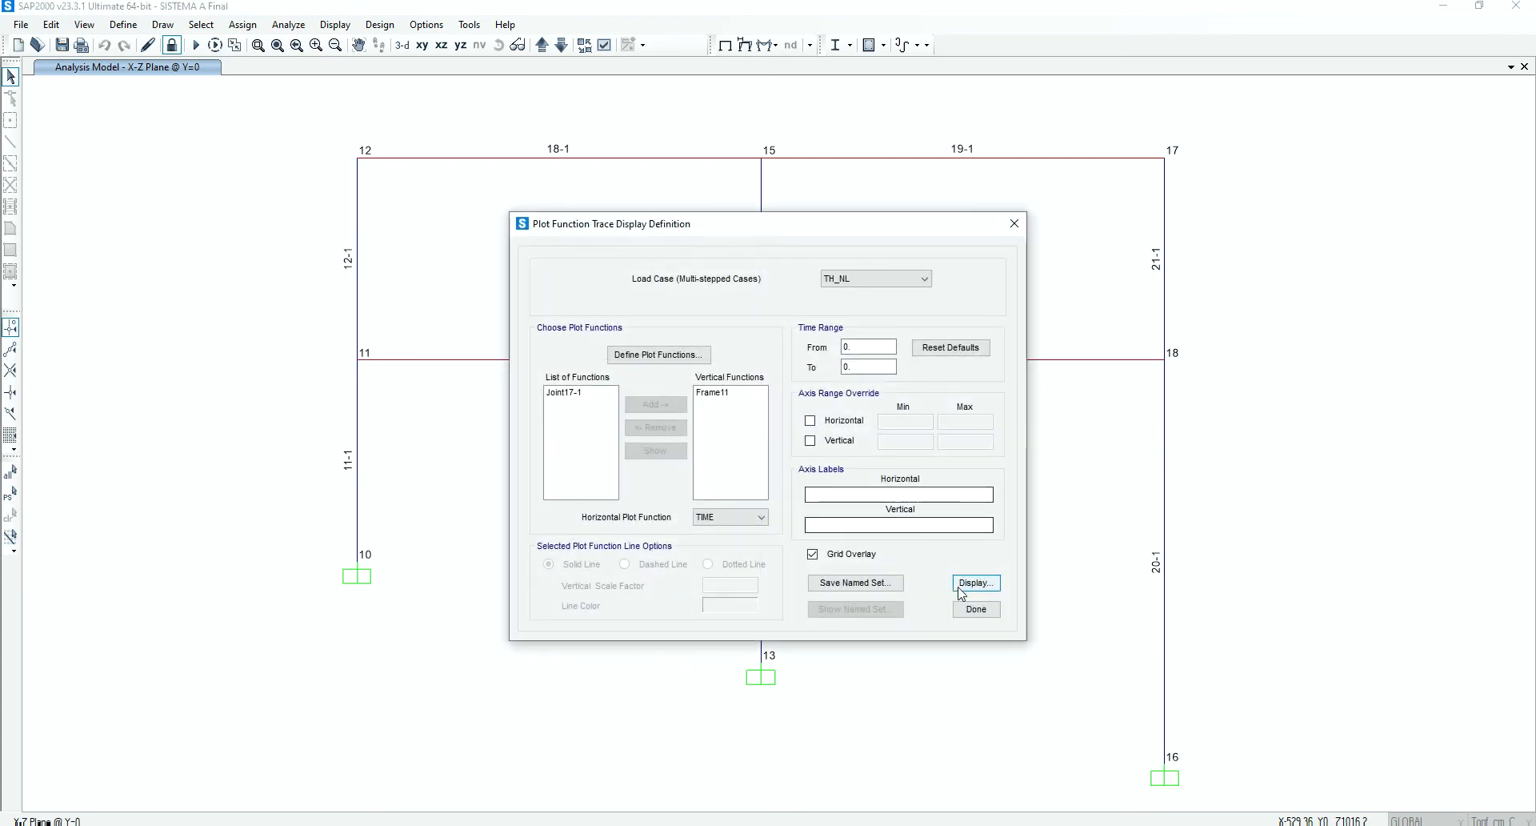
pyautogui.click(976, 609)
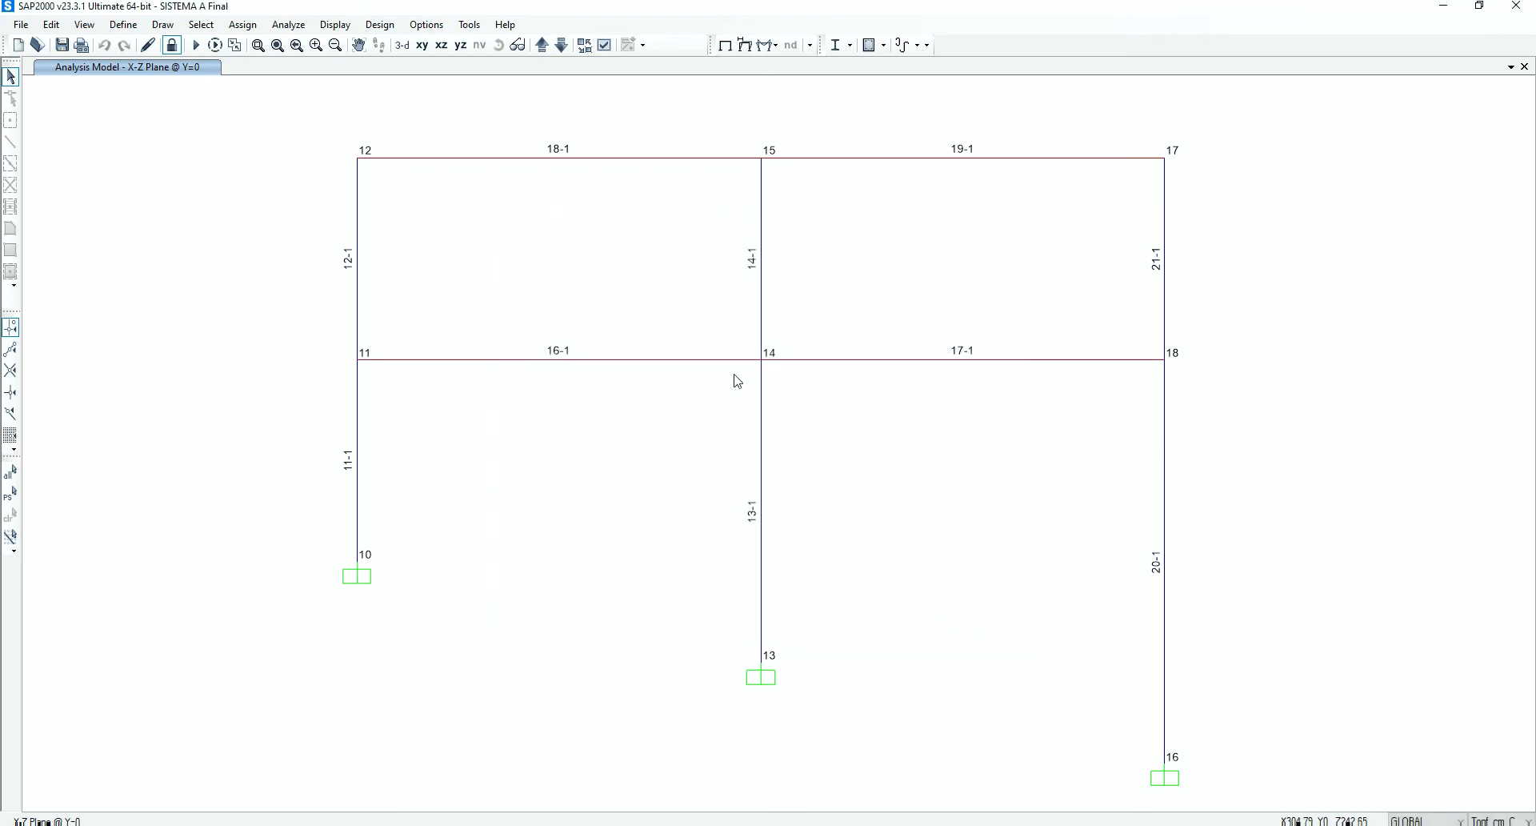
# Open the hinge results for the TH_NL load case and select hinge 11H1 (FH1) at the base of column 11
pyautogui.click(335, 24)
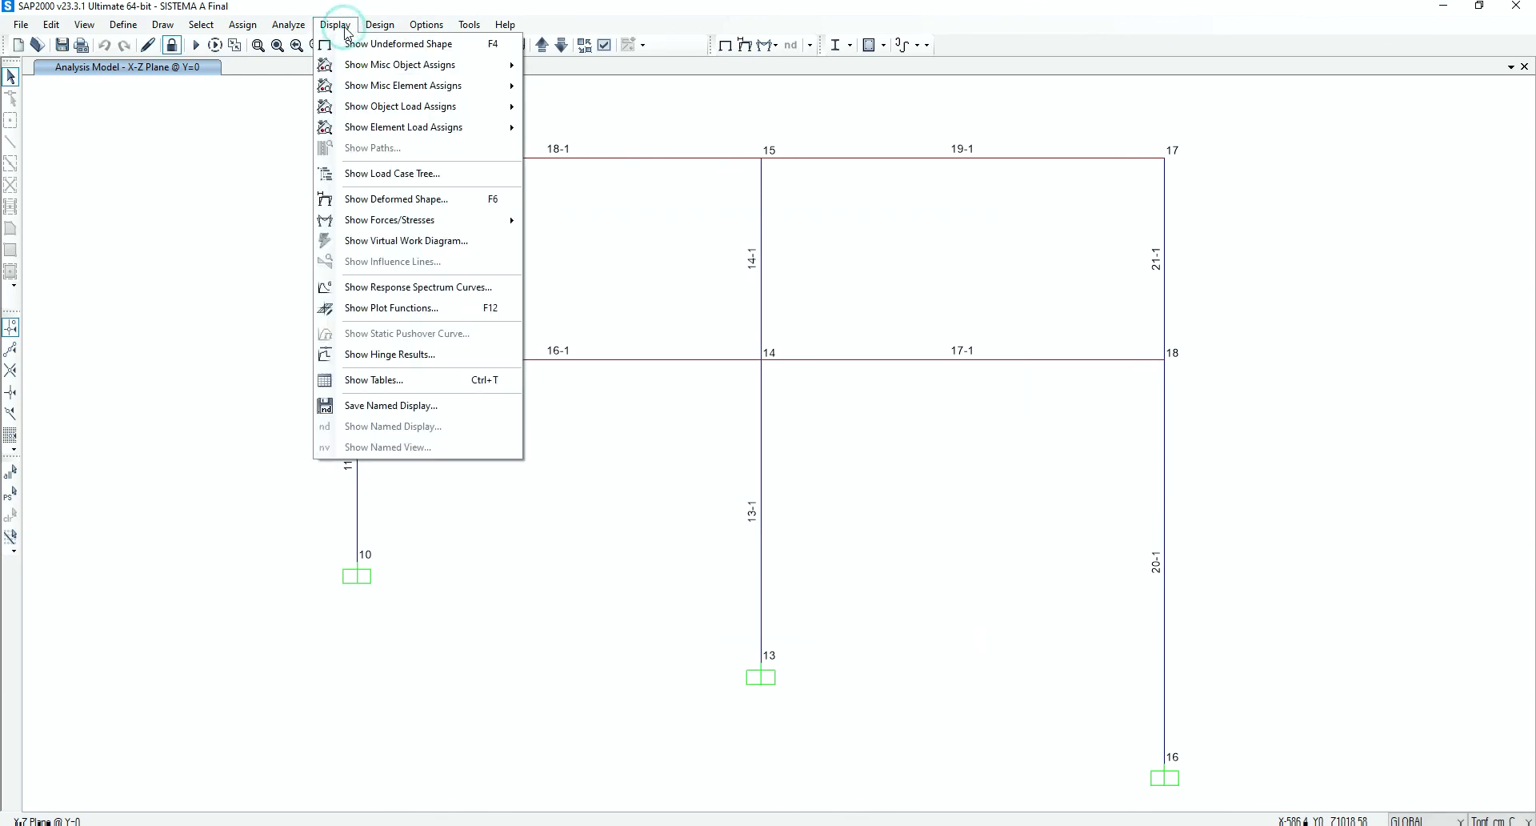
pyautogui.click(440, 364)
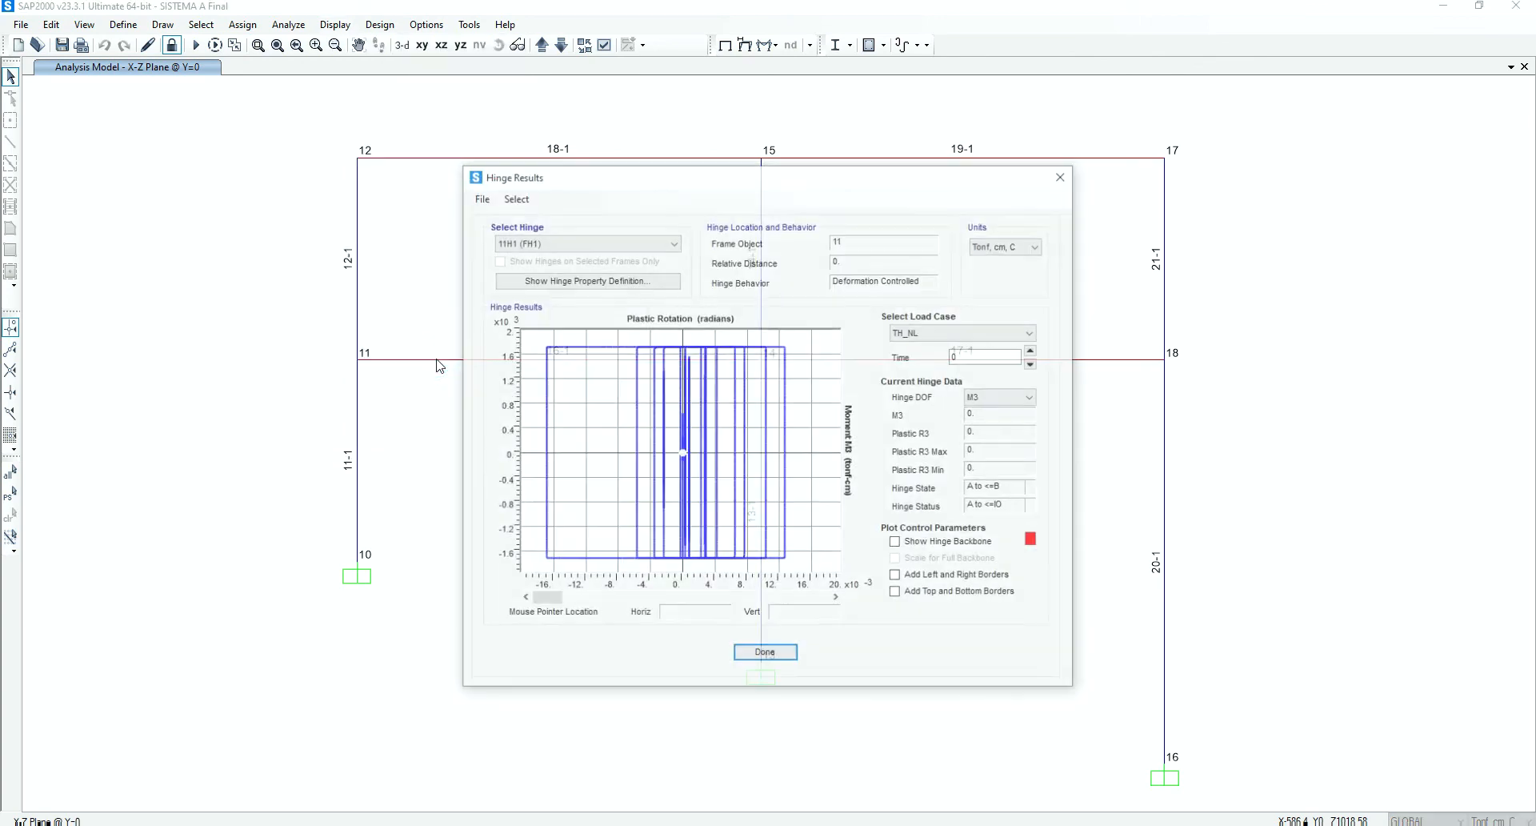
pyautogui.moveTo(728, 186); pyautogui.dragTo(867, 176)
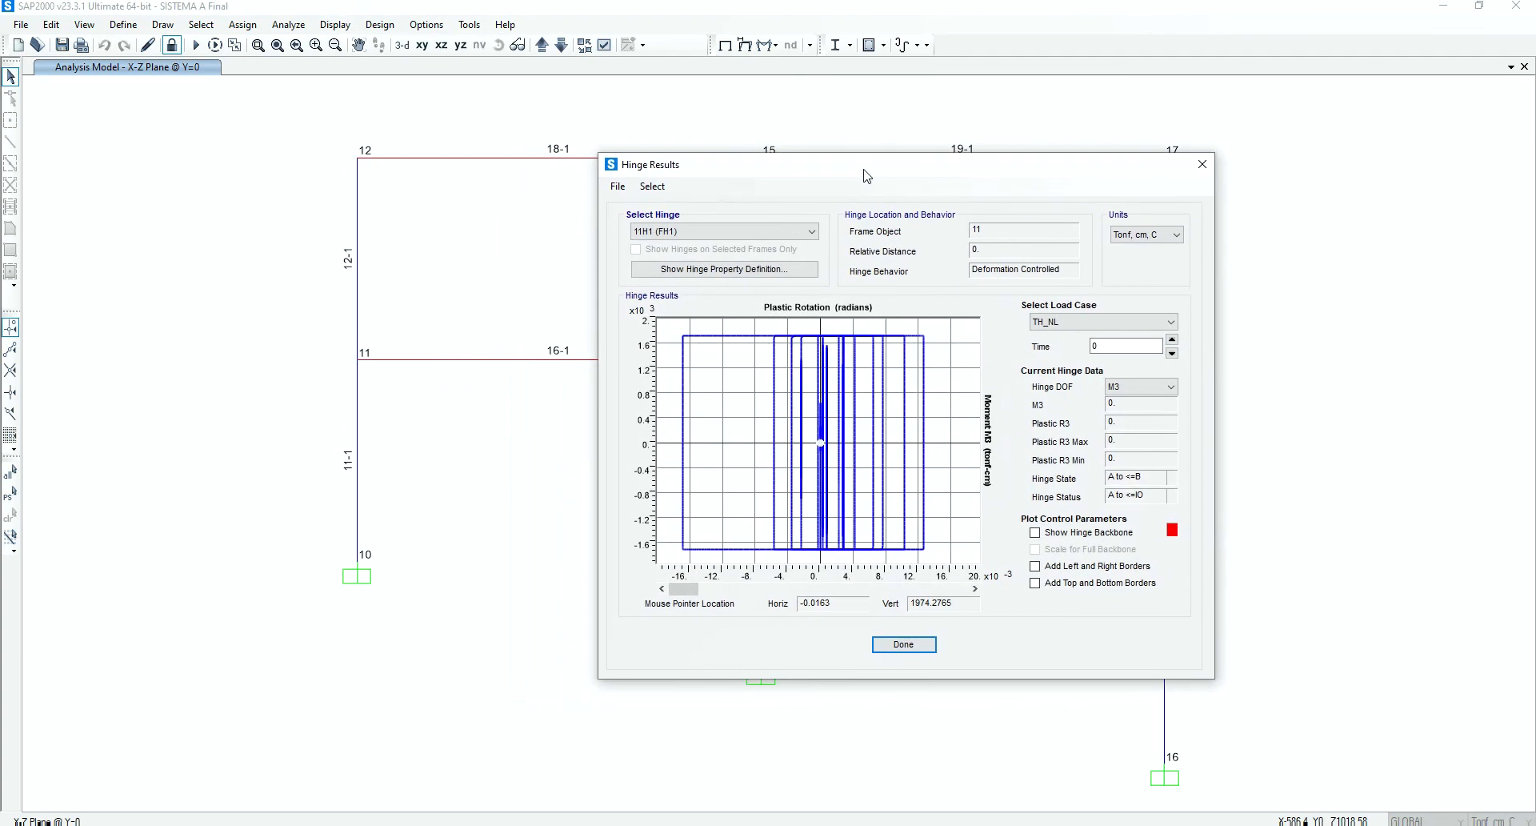
pyautogui.click(731, 234)
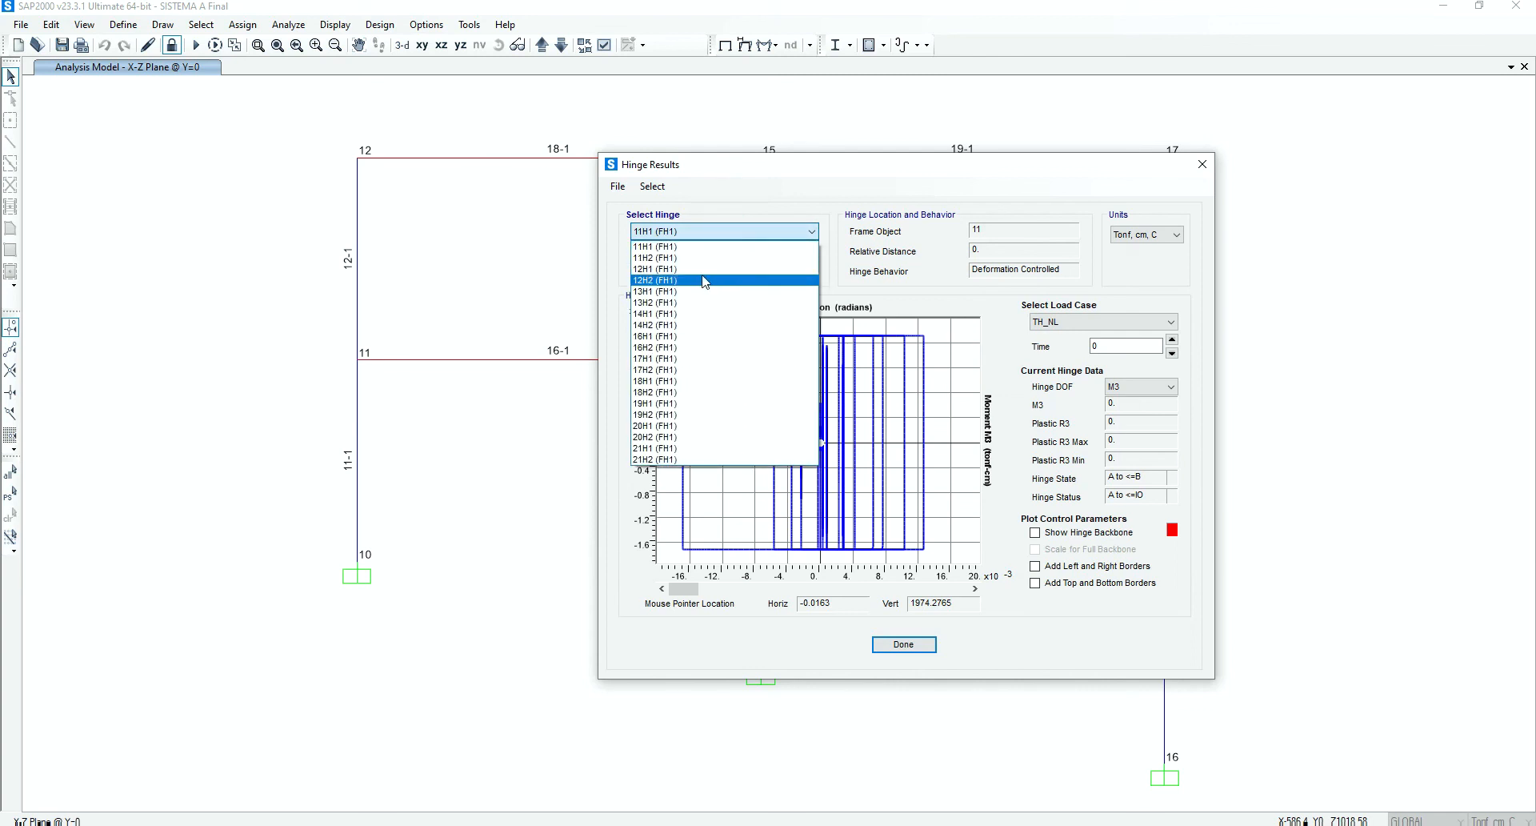
pyautogui.click(685, 247)
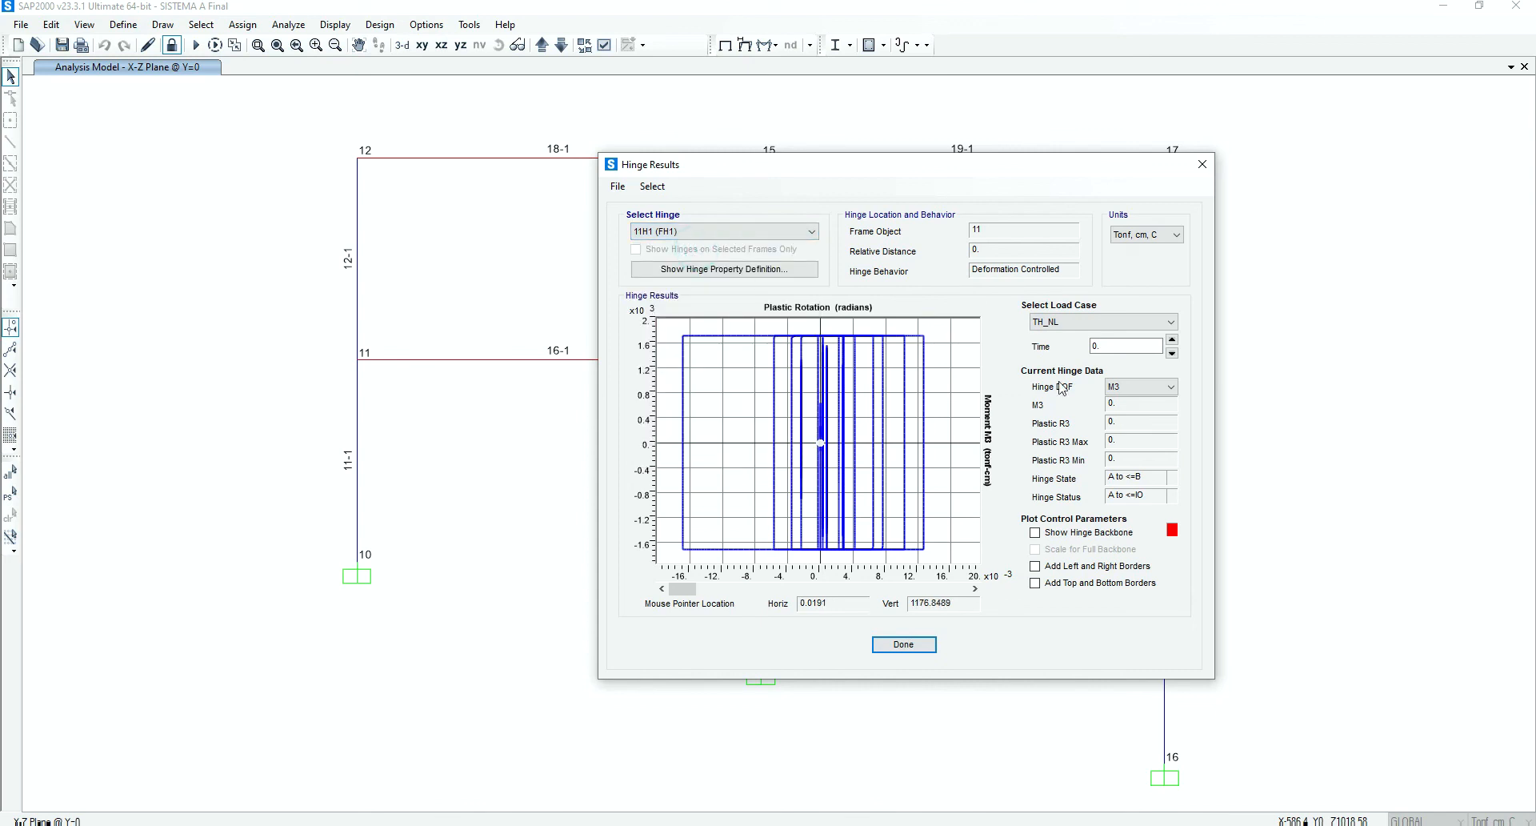
# Show the hinge backbone on the plot, scaled for the full backbone, with left and right plus top and bottom borders added
pyautogui.click(1047, 533)
pyautogui.click(1054, 549)
pyautogui.click(1056, 567)
pyautogui.click(1060, 584)
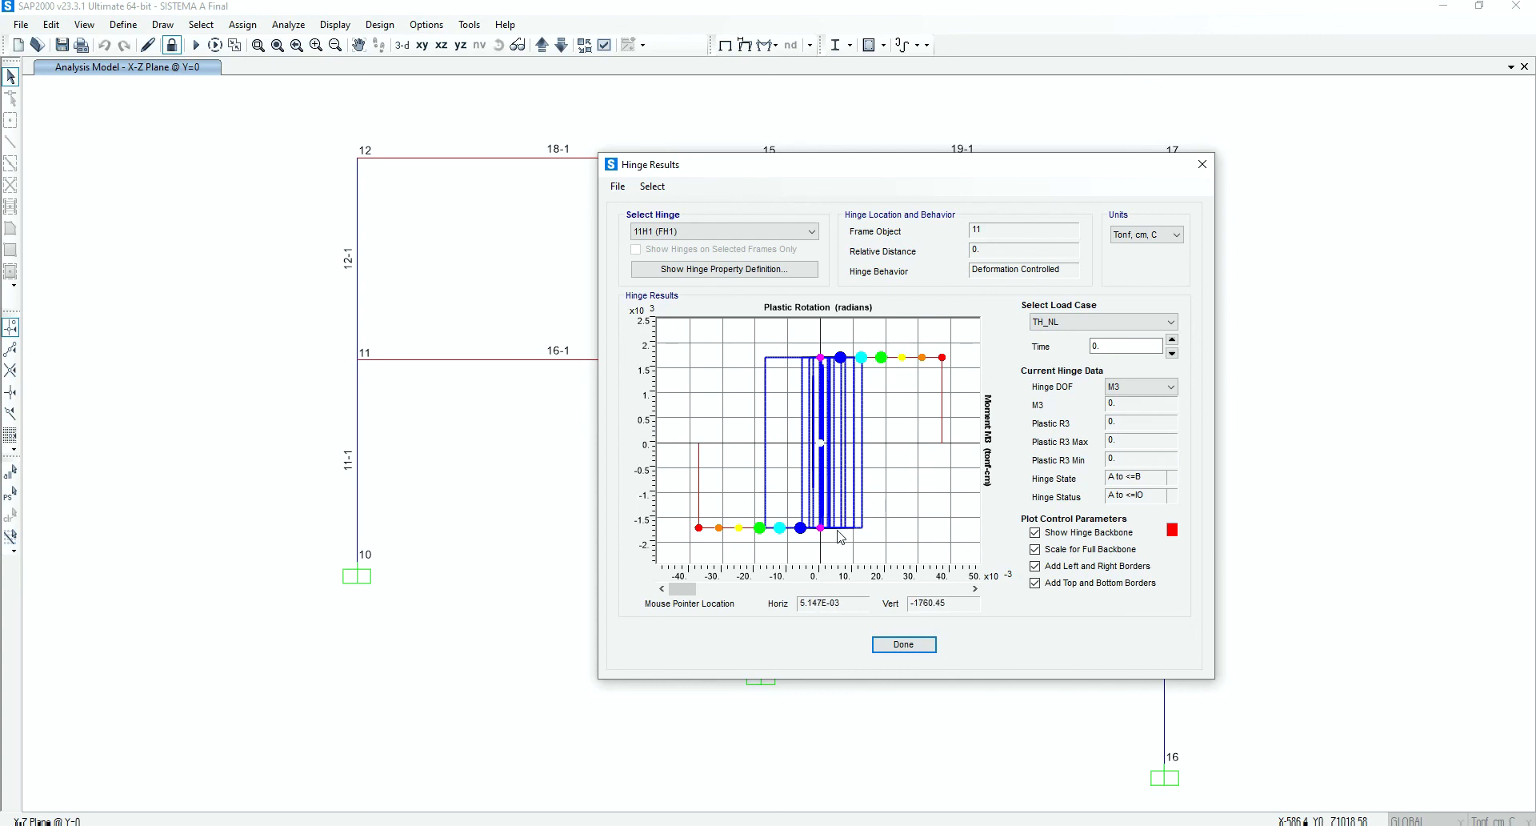
# Advance the 11H1 hinge response through time up to 27.5 s to follow its state and status, and close the hinge results
pyautogui.click(974, 588)
pyautogui.click(975, 589)
pyautogui.click(975, 590)
pyautogui.click(975, 591)
pyautogui.click(976, 590)
pyautogui.click(976, 589)
pyautogui.click(975, 590)
pyautogui.click(975, 590)
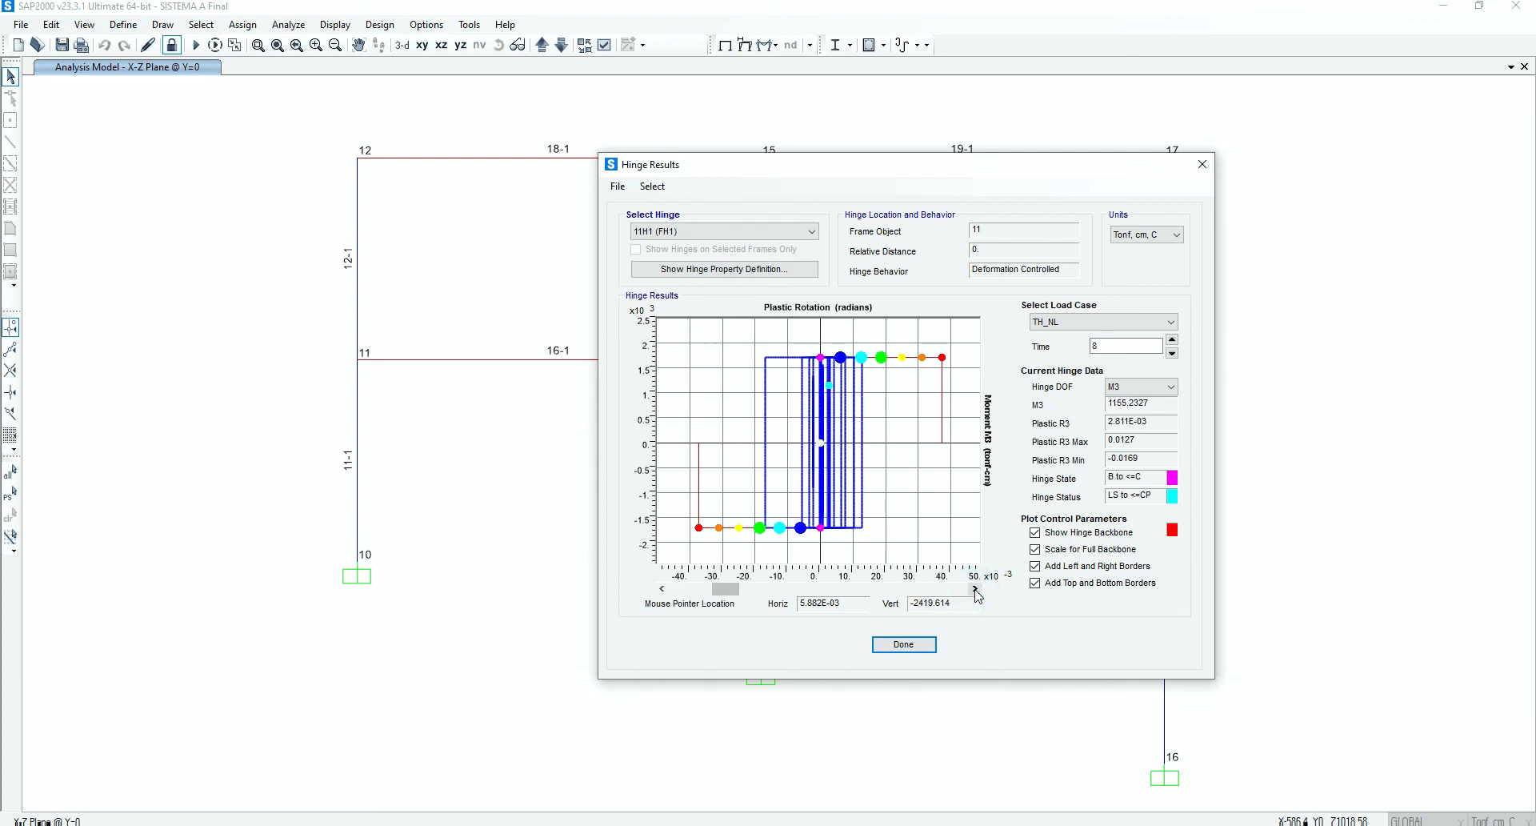
pyautogui.click(976, 589)
pyautogui.click(975, 590)
pyautogui.click(975, 590)
pyautogui.click(976, 589)
pyautogui.click(975, 590)
pyautogui.click(976, 590)
pyautogui.click(976, 589)
pyautogui.click(975, 589)
pyautogui.click(976, 590)
pyautogui.click(975, 589)
pyautogui.click(976, 590)
pyautogui.click(976, 590)
pyautogui.click(975, 590)
pyautogui.click(976, 590)
pyautogui.click(975, 589)
pyautogui.click(975, 589)
pyautogui.click(975, 589)
pyautogui.click(975, 590)
pyautogui.click(976, 589)
pyautogui.click(975, 589)
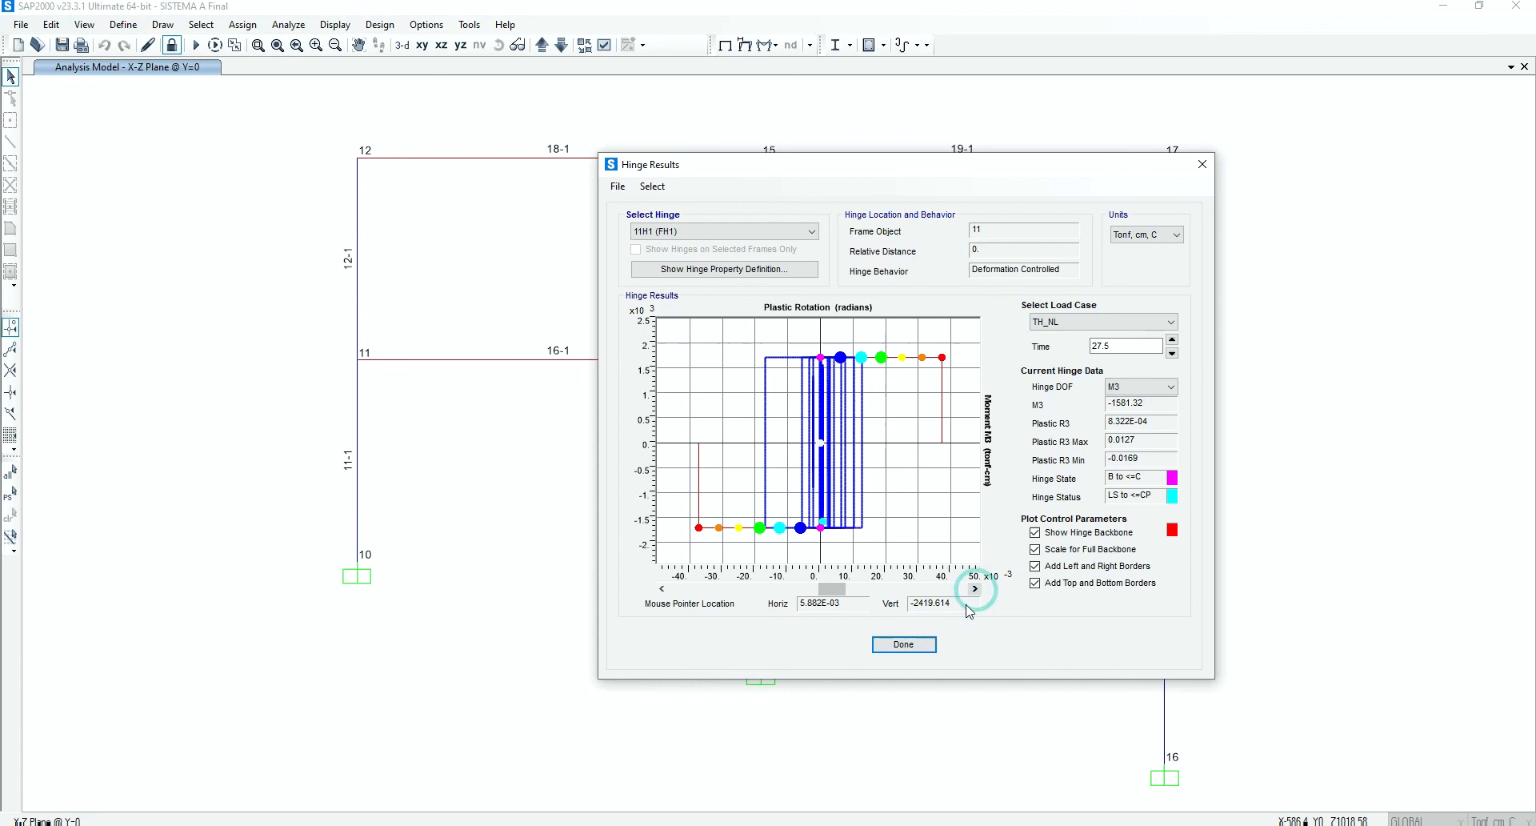
pyautogui.click(903, 644)
pyautogui.click(625, 280)
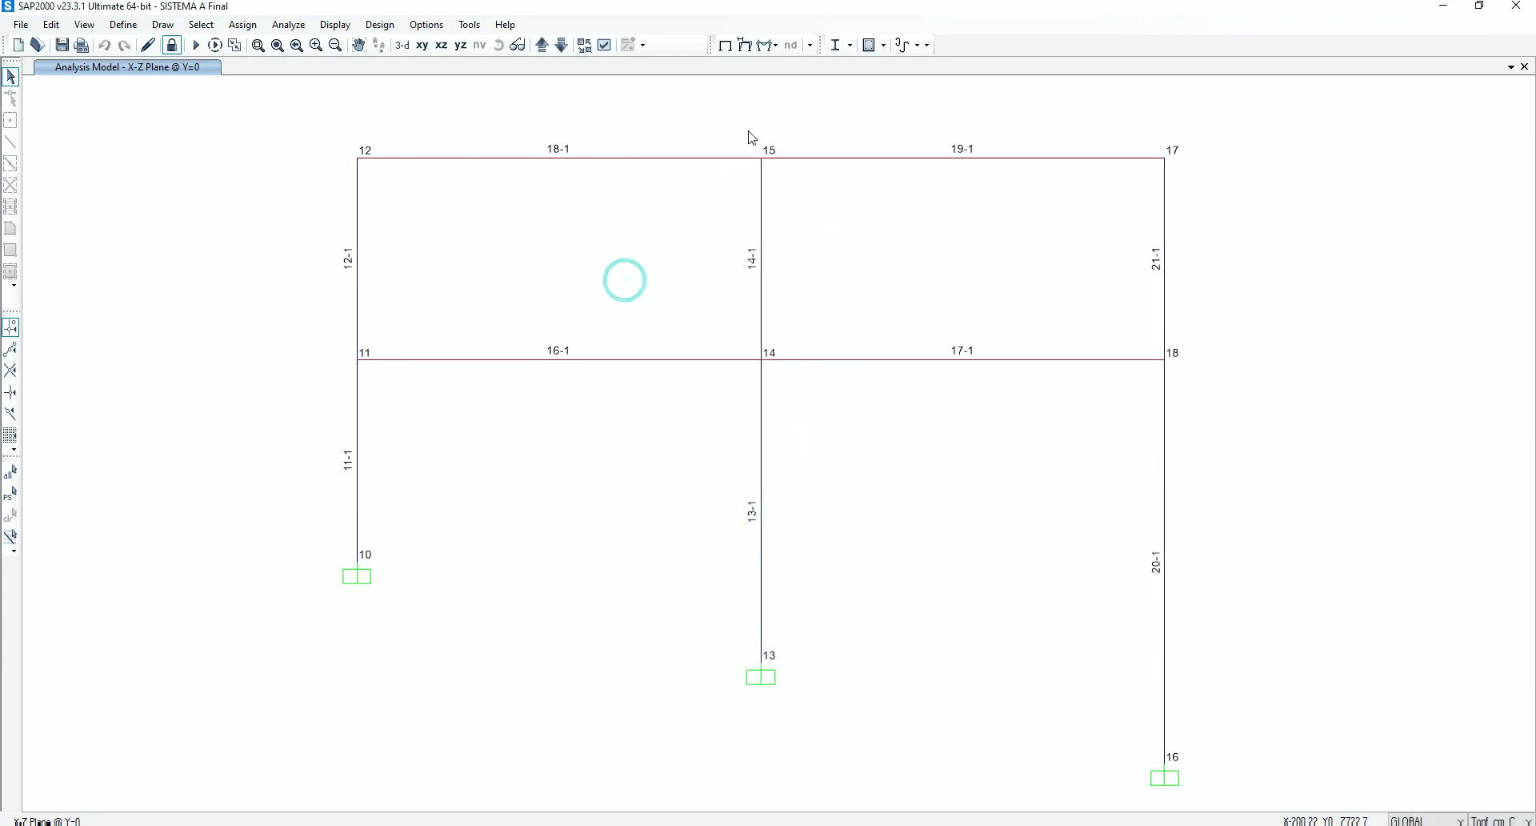
# Display the deformed shape for TH_NL at time 0, with a multiple-step animation range from 0 to 50 s
pyautogui.click(744, 45)
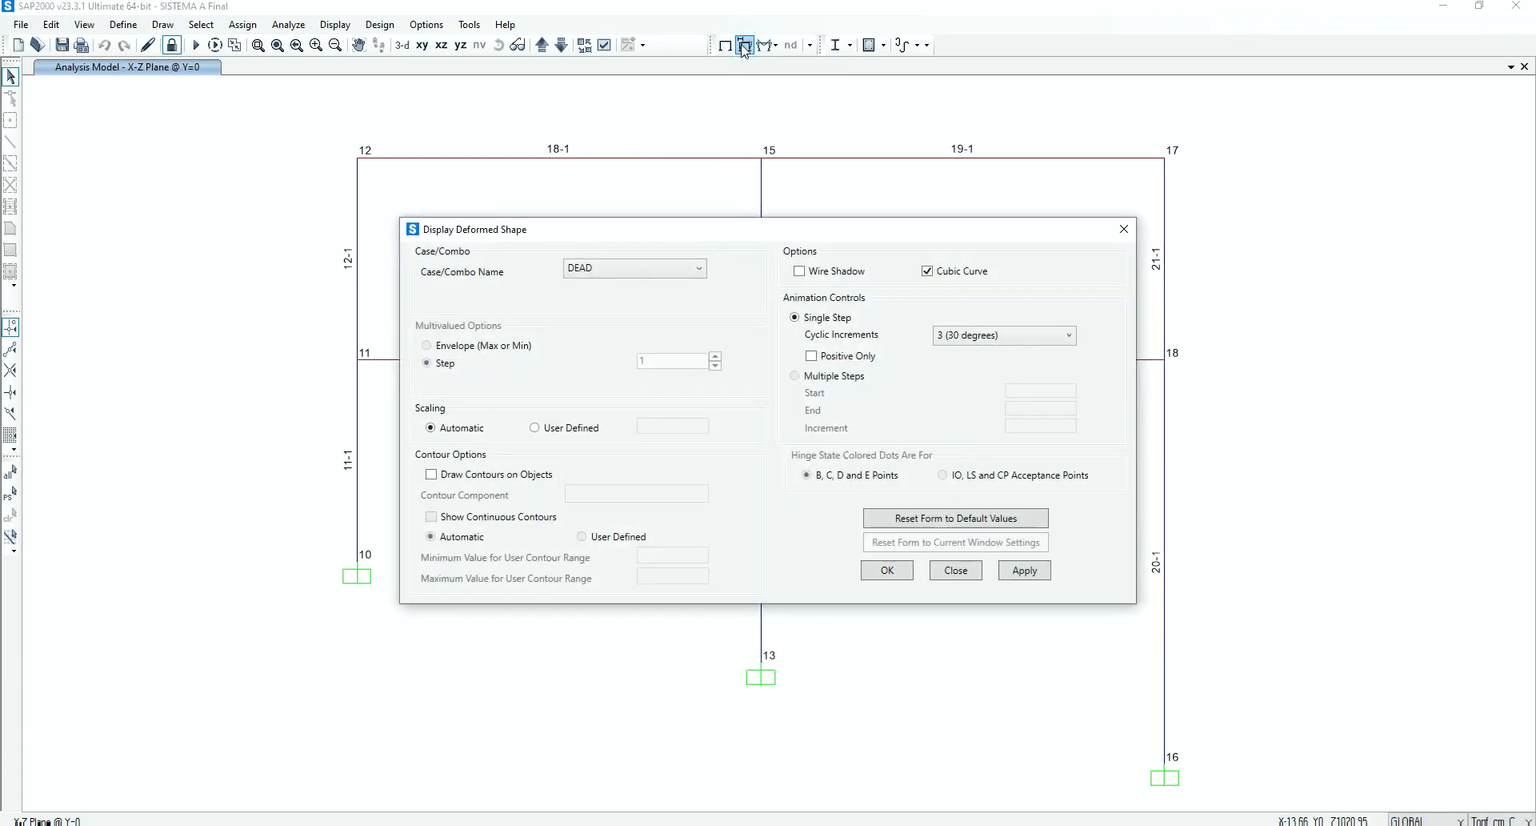
pyautogui.click(652, 270)
pyautogui.click(630, 303)
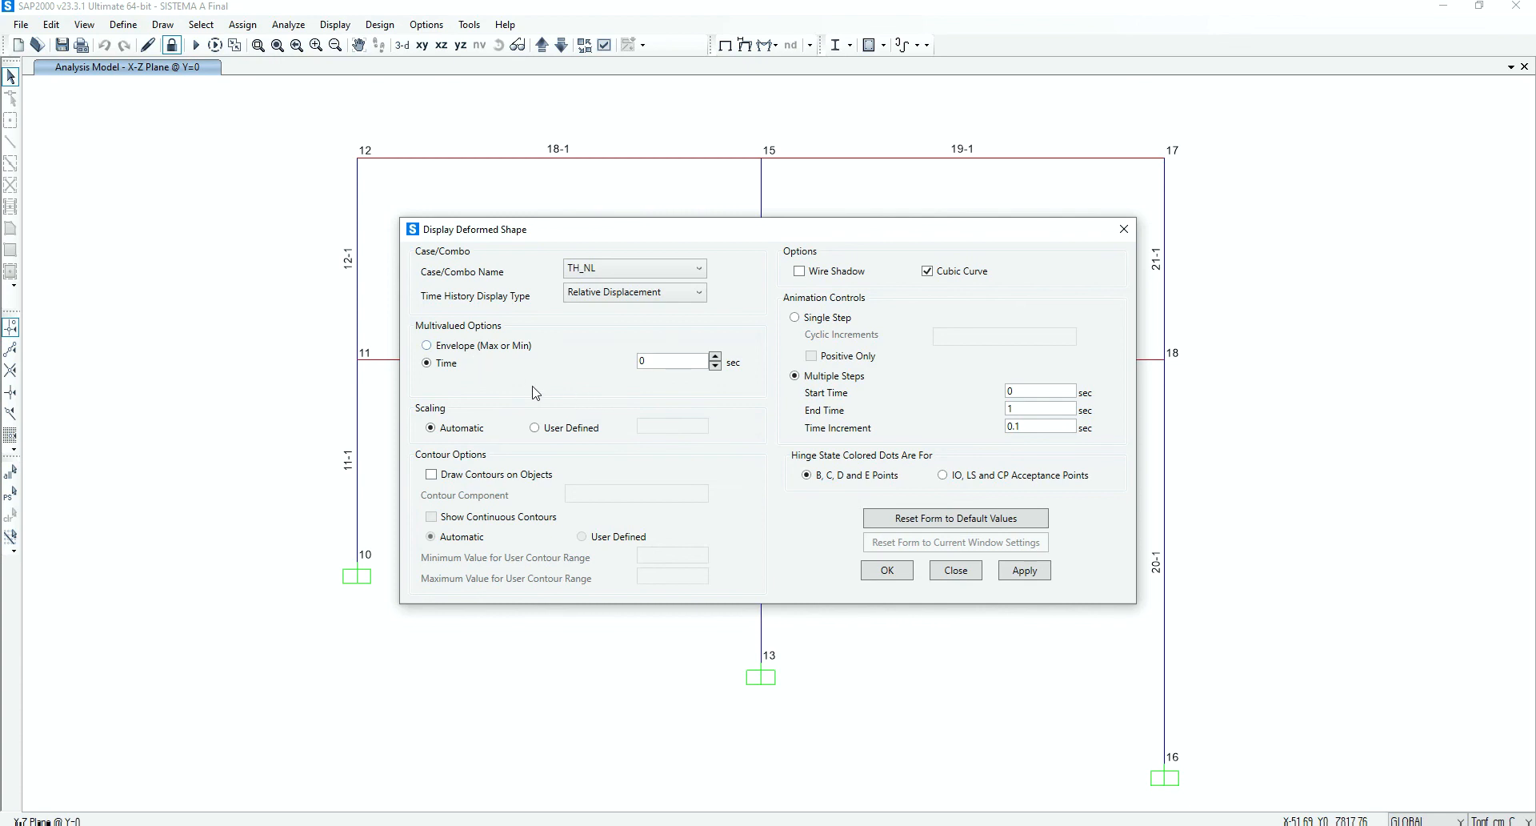
pyautogui.doubleClick(1032, 409)
pyautogui.click(1033, 400)
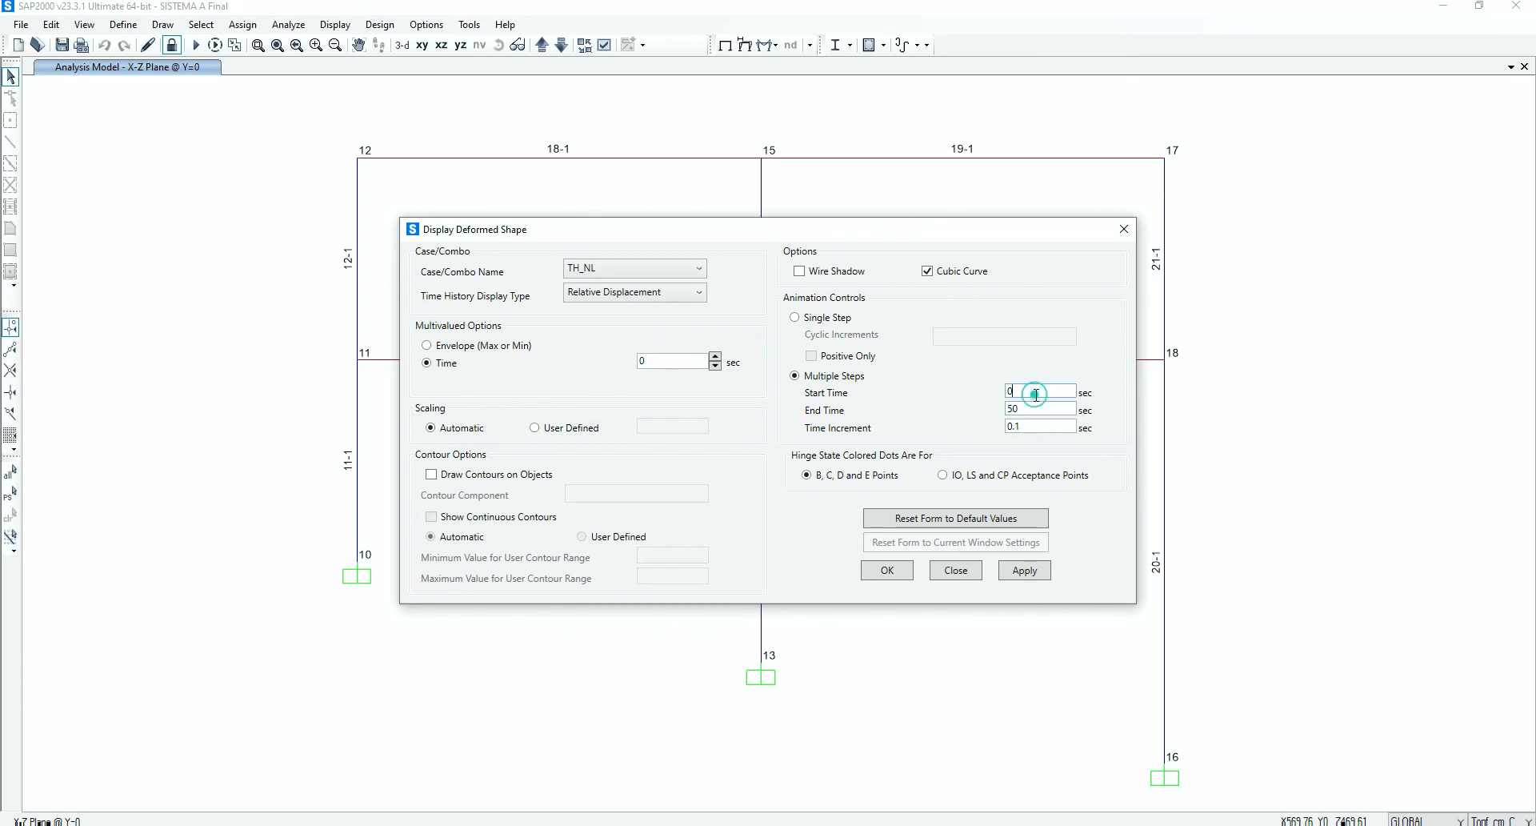
pyautogui.click(1025, 571)
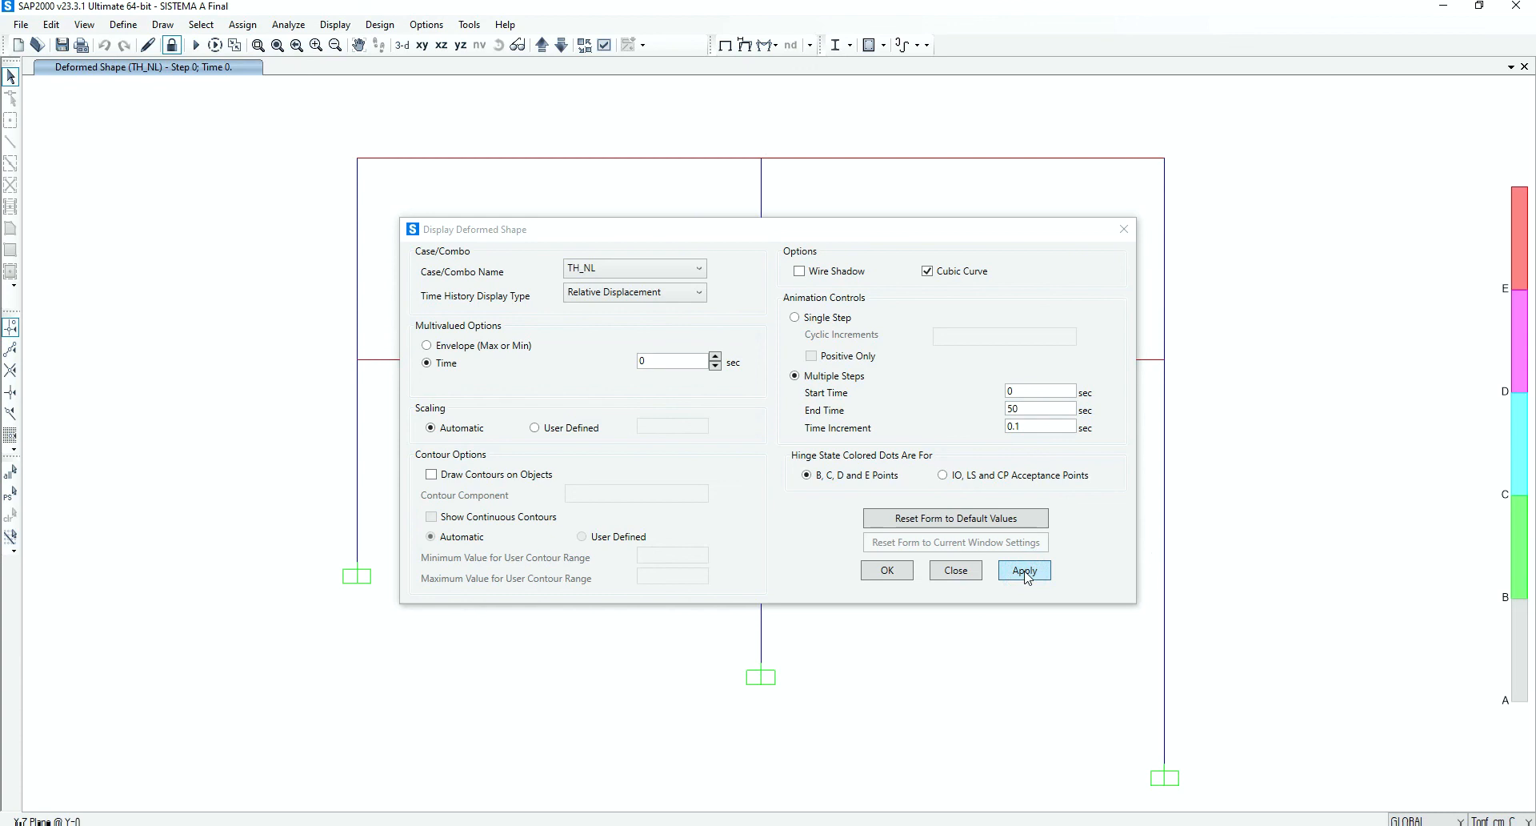
# Display the TH_NL deformed shape at 50 s with the wire shadow and hinge state dots for B, C, D and E points
pyautogui.moveTo(927, 232)
pyautogui.mouseDown()
pyautogui.moveTo(963, 368)
pyautogui.moveTo(936, 253)
pyautogui.mouseUp()
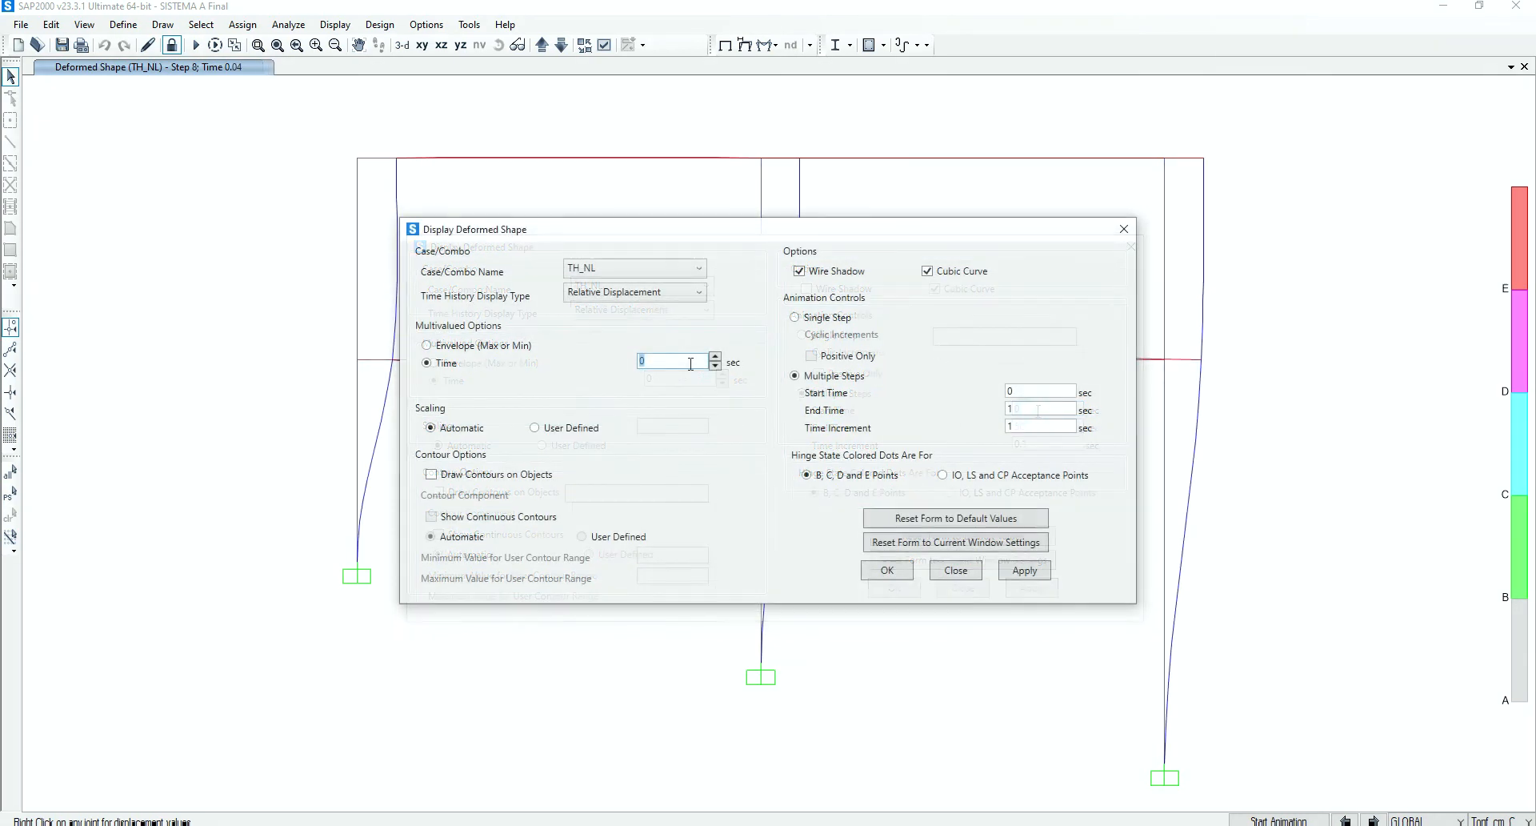
pyautogui.write('5')
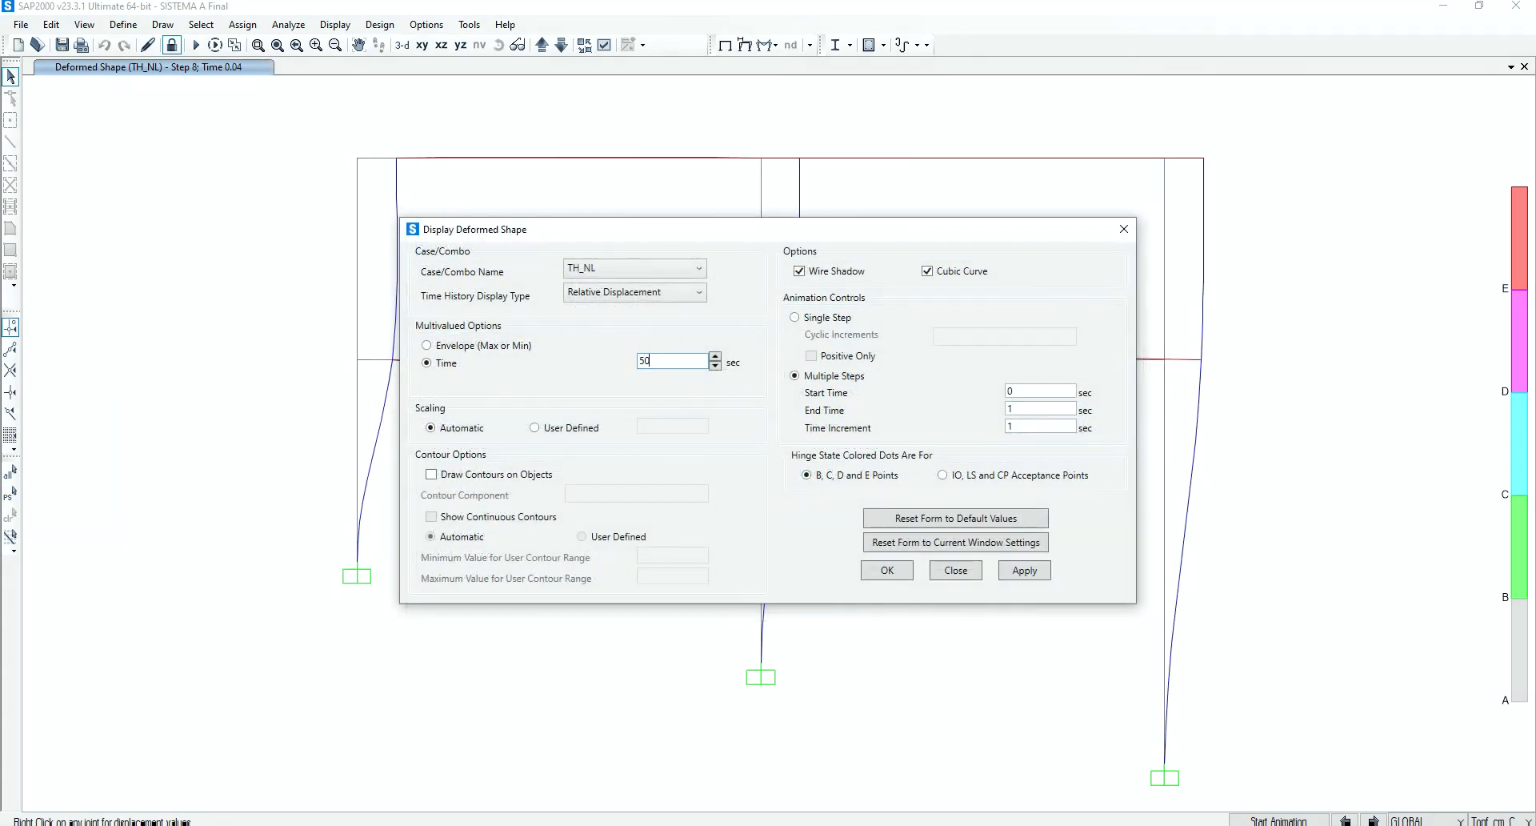
pyautogui.click(1020, 571)
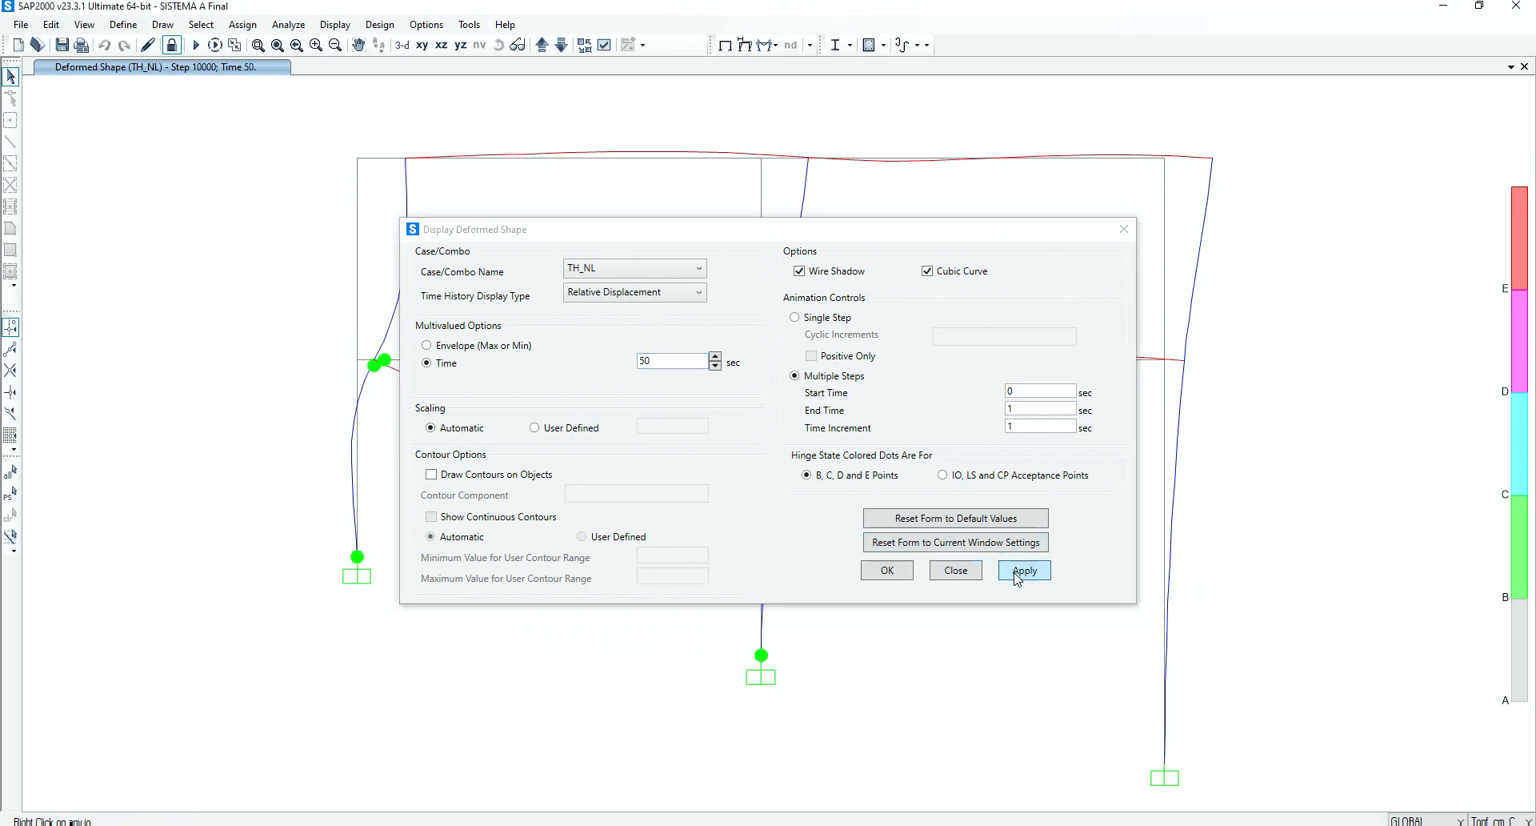
pyautogui.click(898, 573)
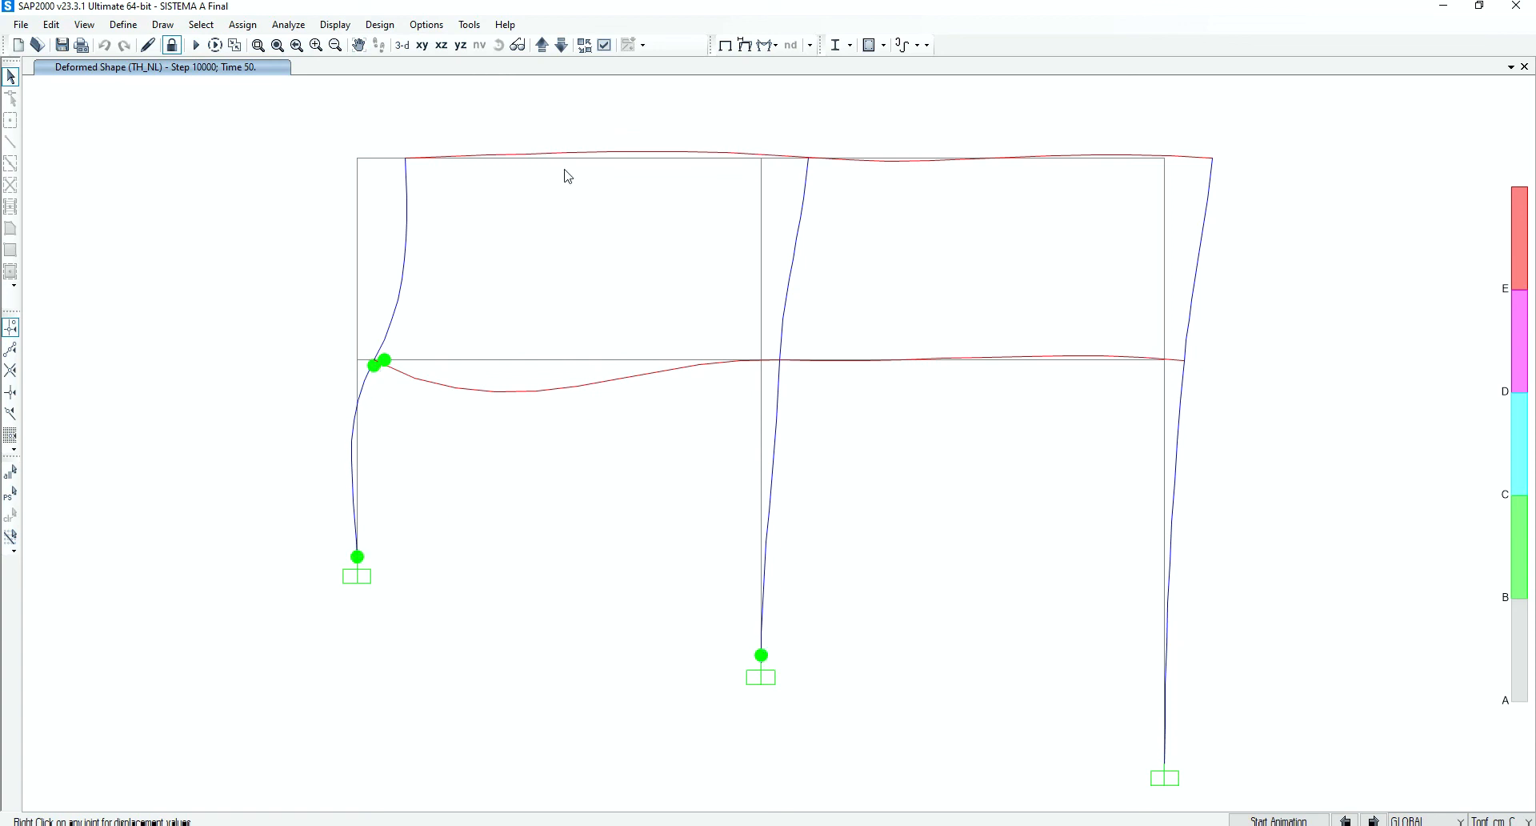
# Review the hinge 11H1 results alongside the deformed shape, close them, and restore the undeformed shape
pyautogui.click(335, 25)
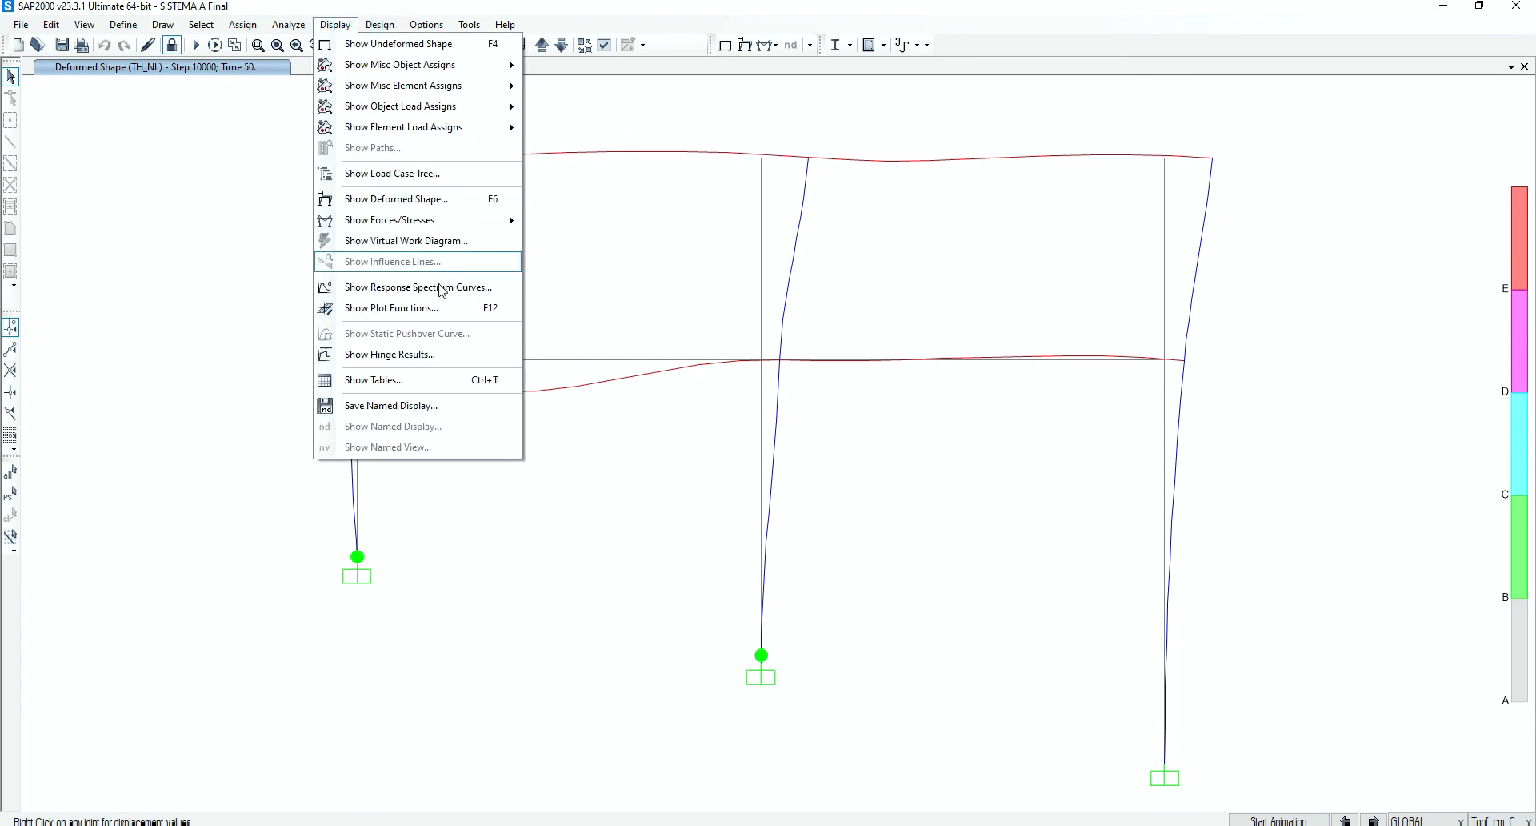
pyautogui.click(430, 358)
pyautogui.moveTo(712, 161); pyautogui.dragTo(1006, 125)
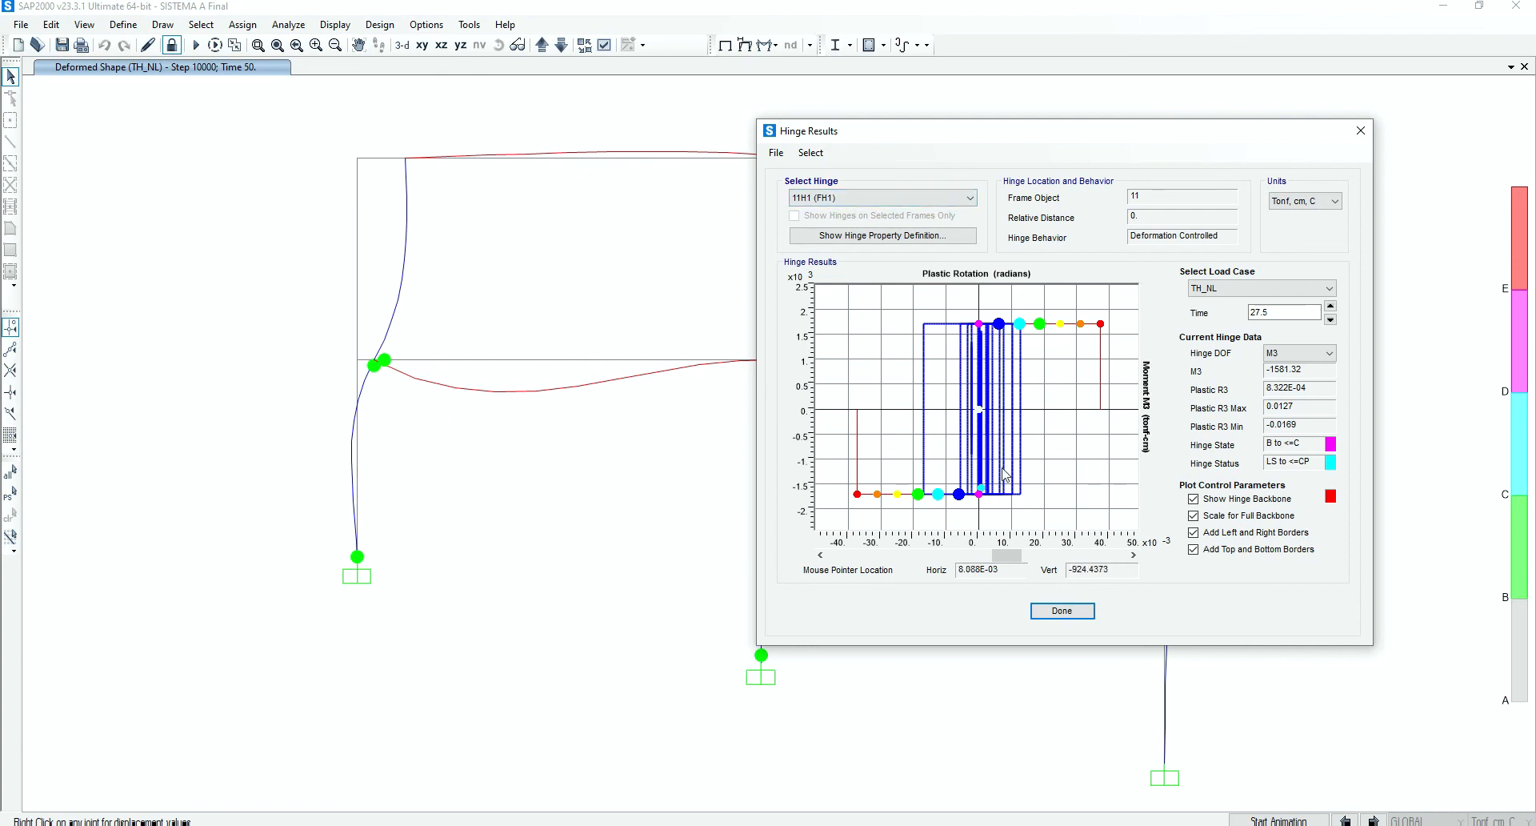
pyautogui.moveTo(1129, 138); pyautogui.dragTo(850, 209)
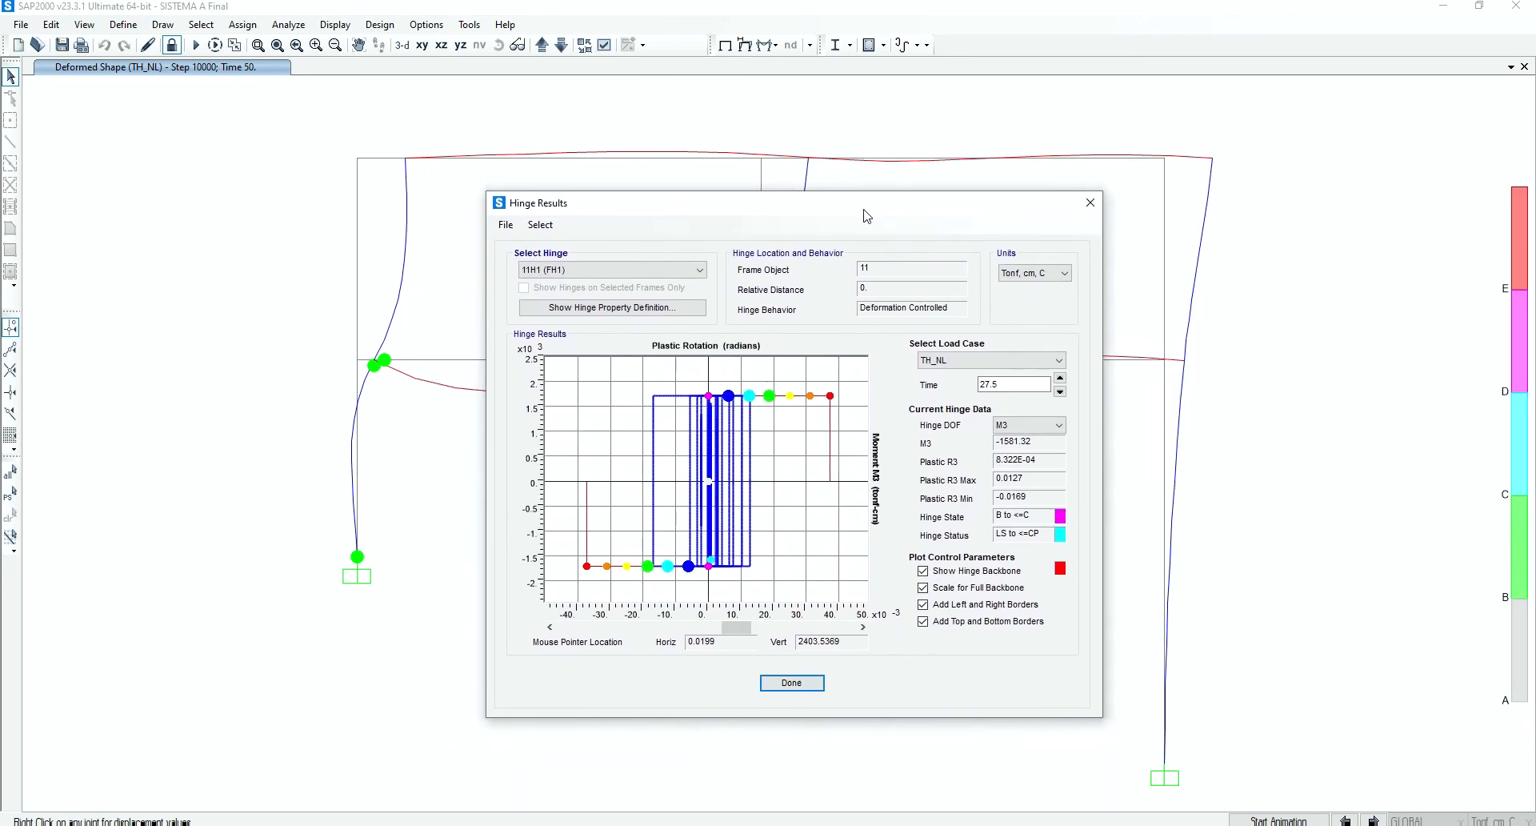
pyautogui.click(805, 683)
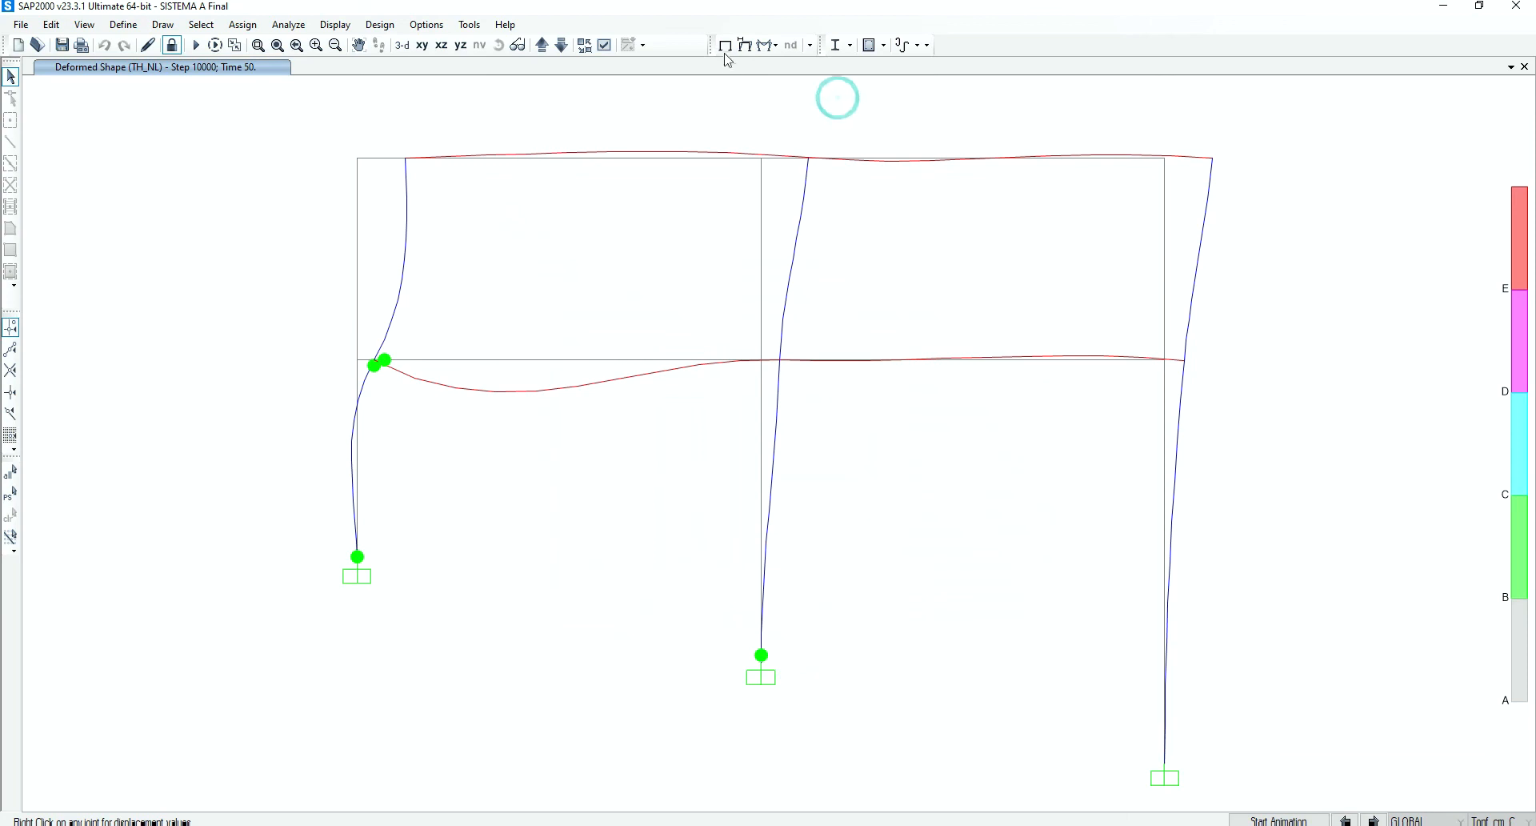
pyautogui.click(725, 45)
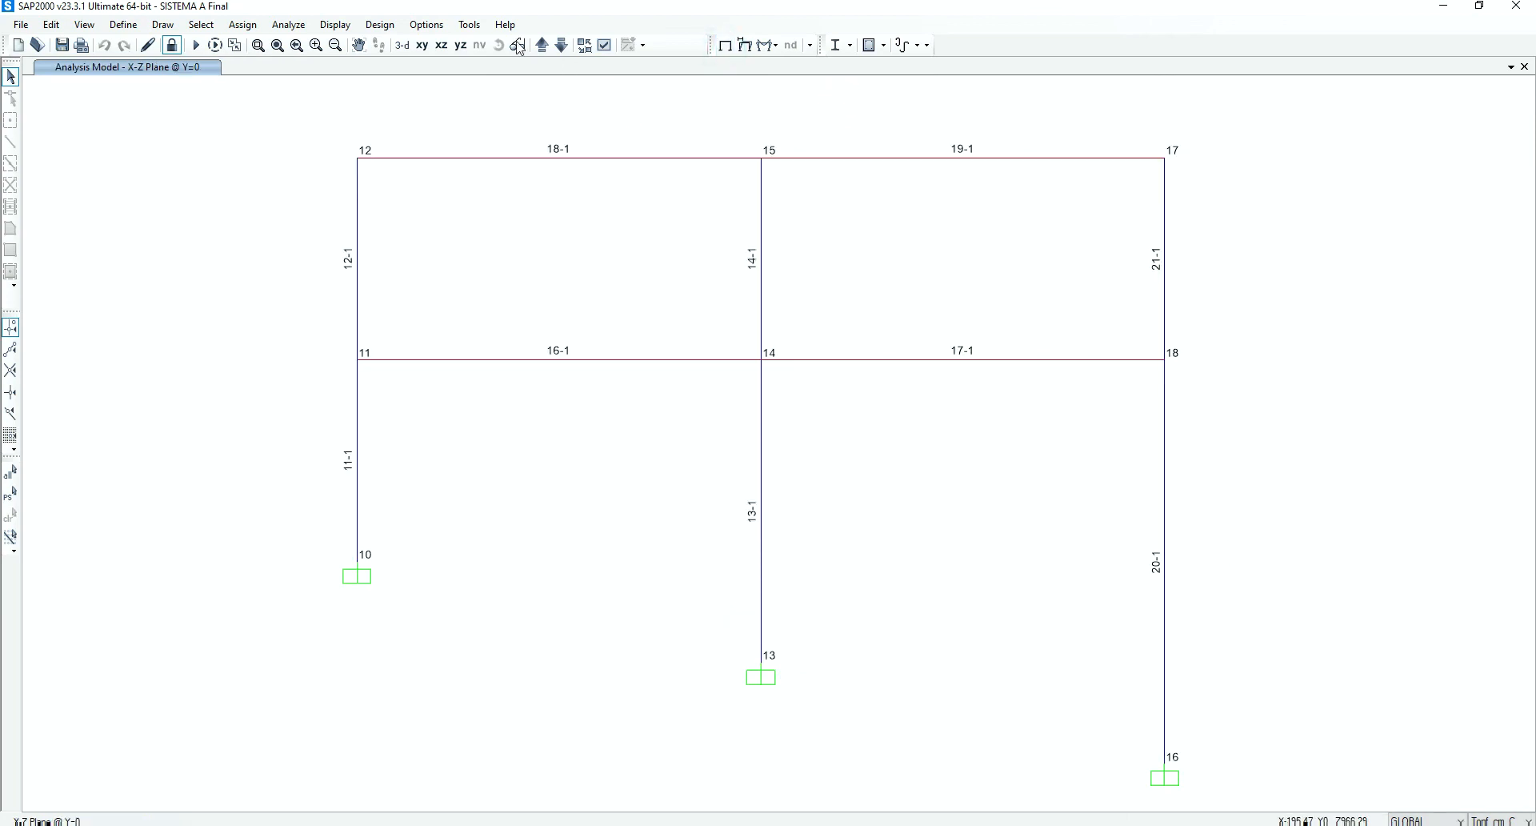
# Examine the moment-rotation hinge results for both ends of column 20, hinges 20H1 (FH1) and 20H2 (FH1)
pyautogui.click(382, 25)
pyautogui.moveTo(355, 32)
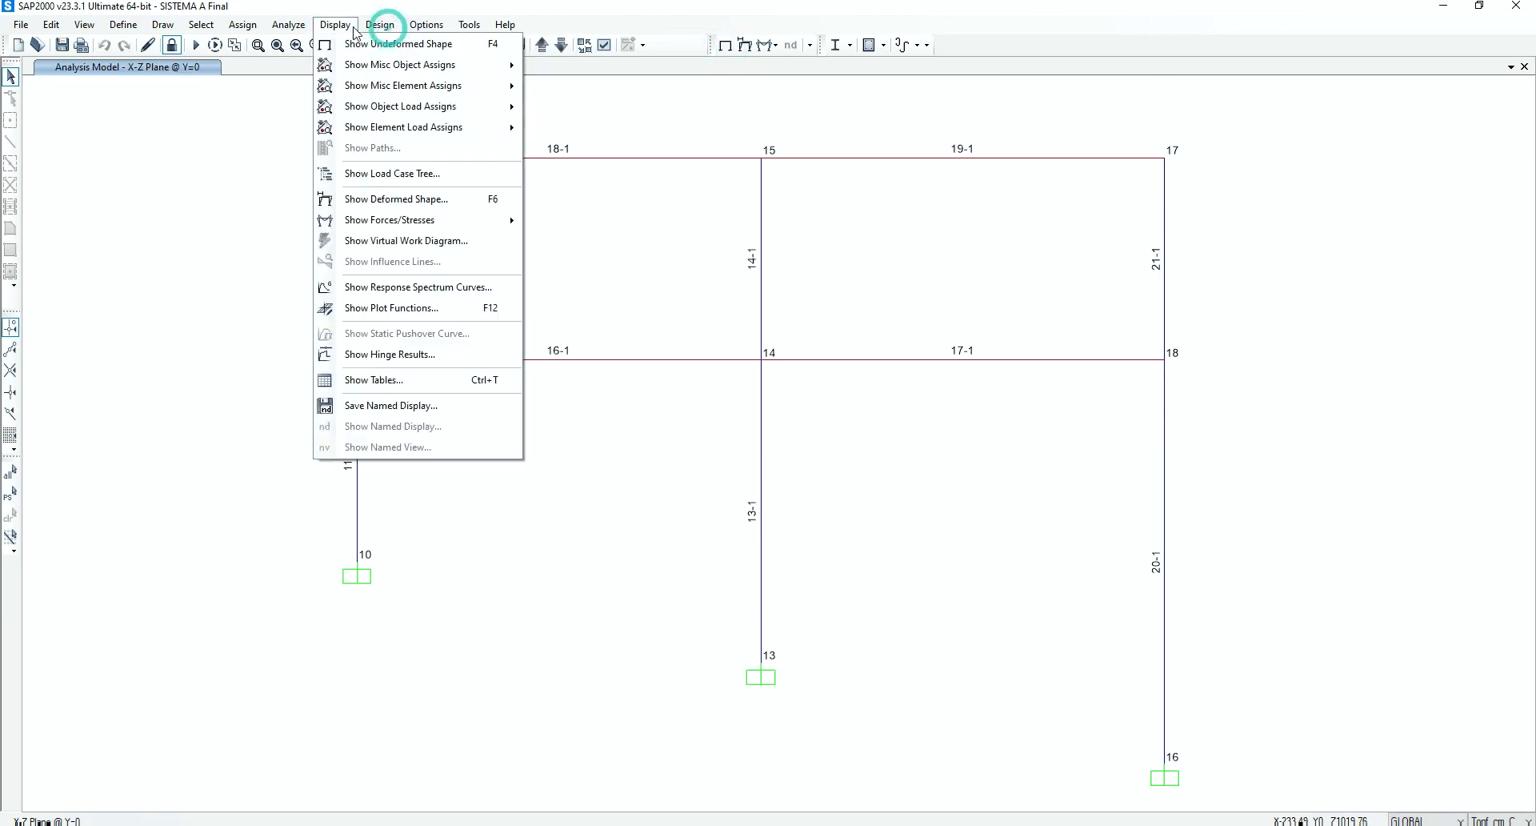
pyautogui.click(390, 355)
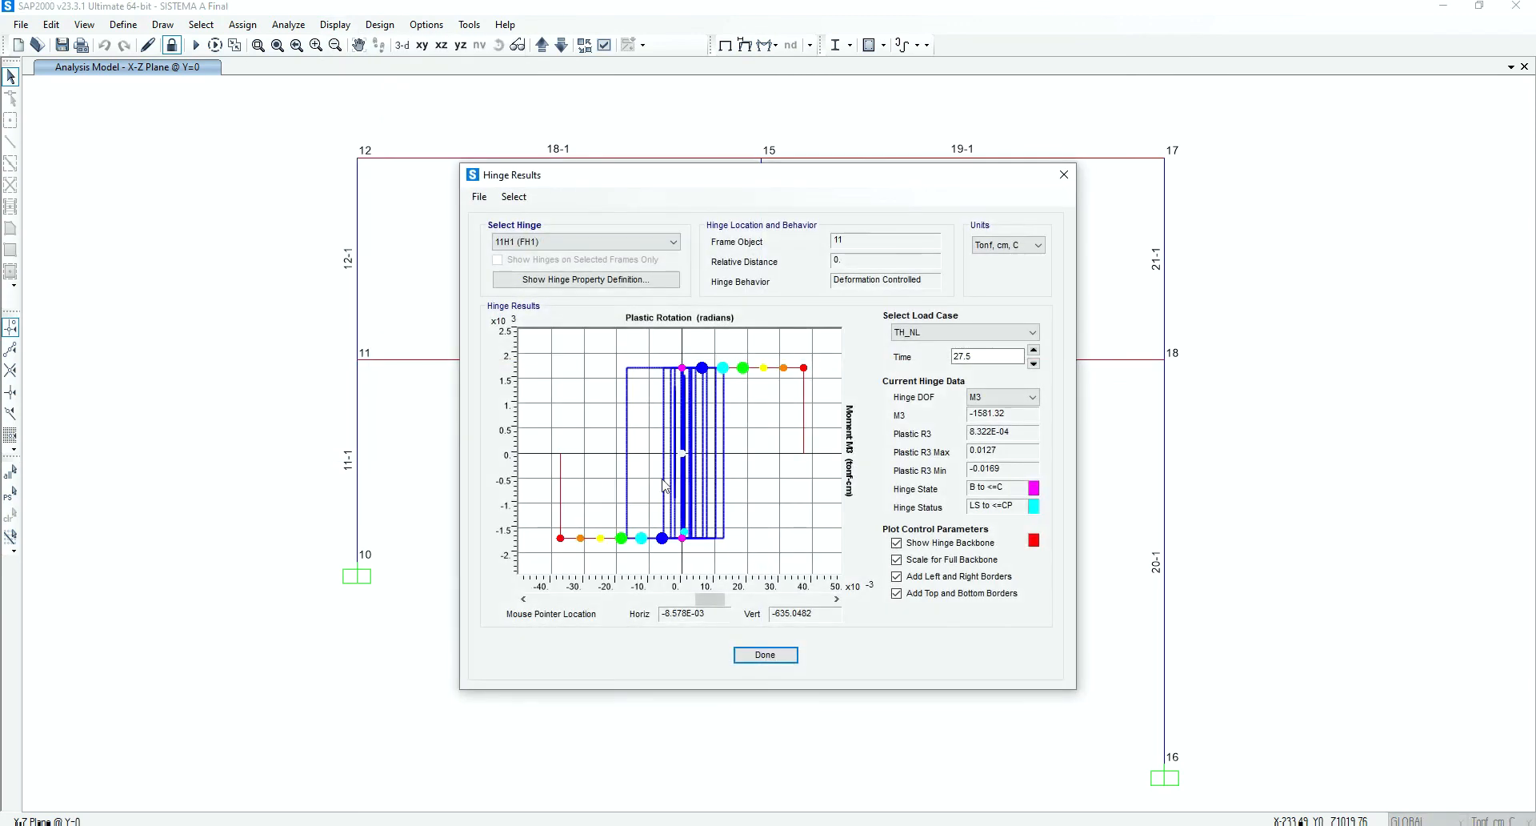
pyautogui.click(597, 242)
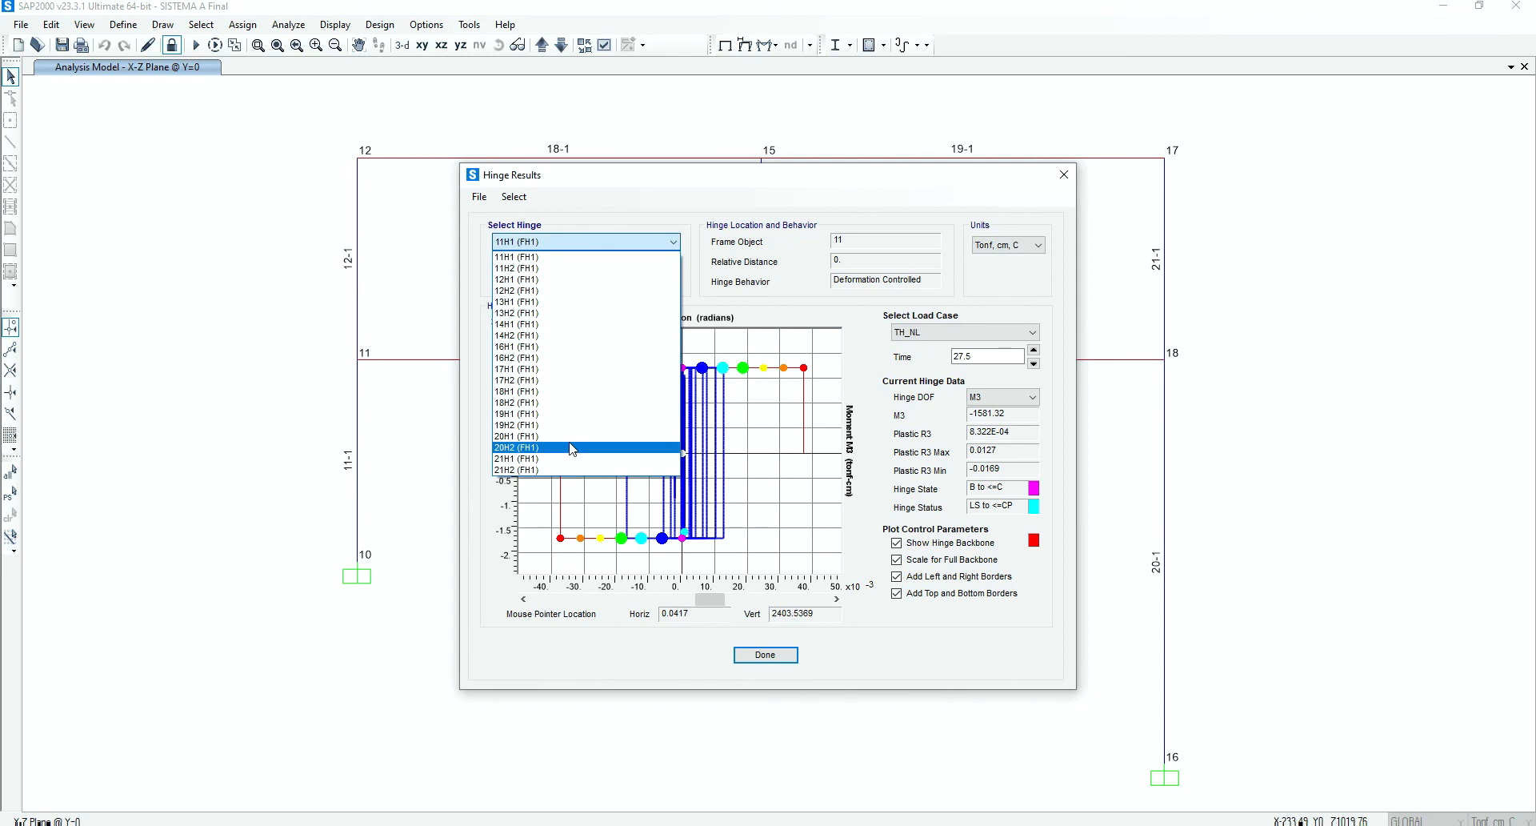
pyautogui.press('Up')
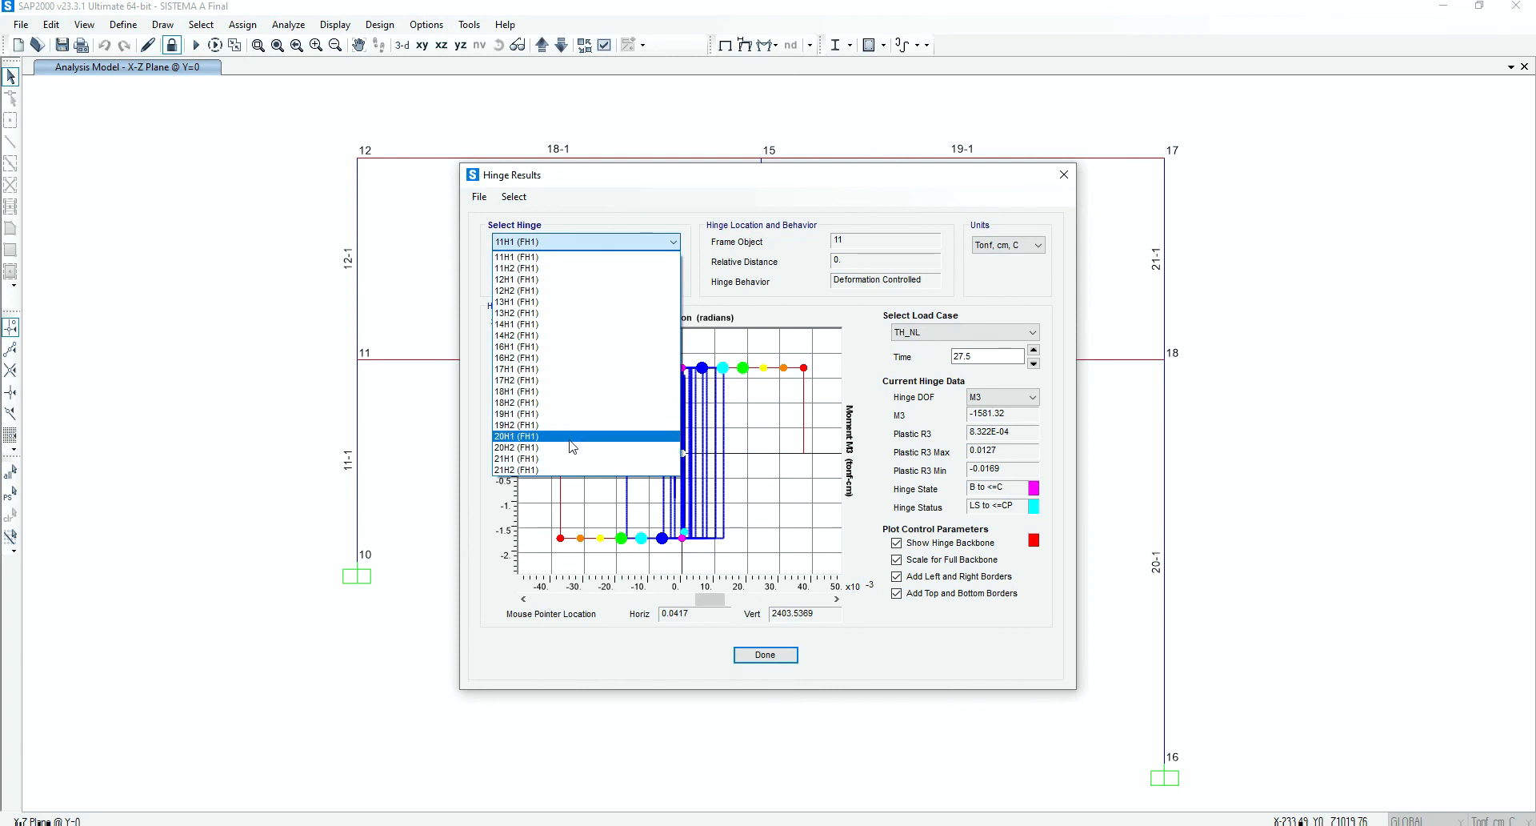
pyautogui.click(571, 438)
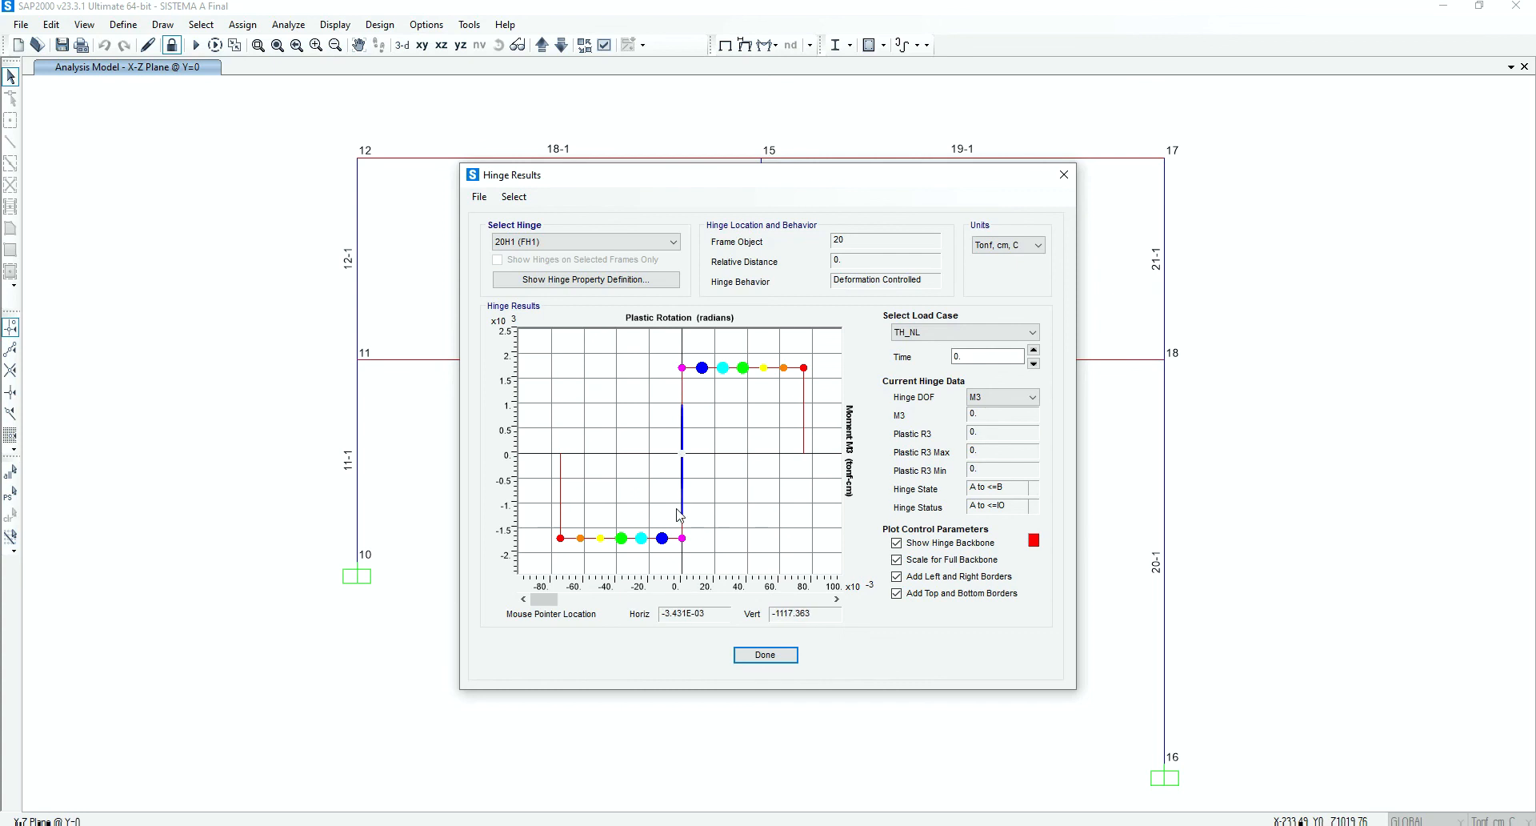
pyautogui.click(560, 242)
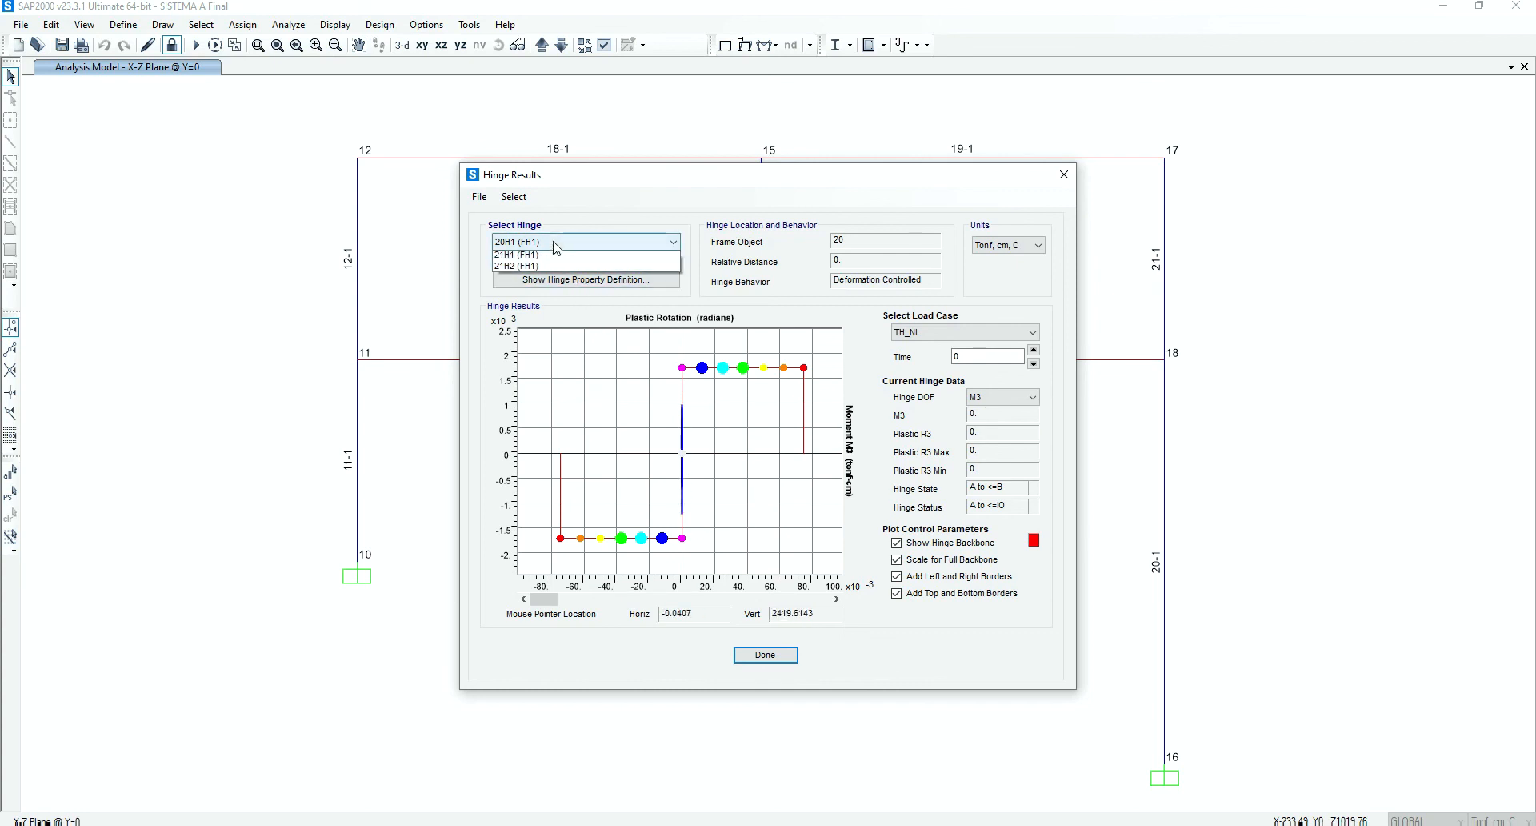
pyautogui.click(555, 454)
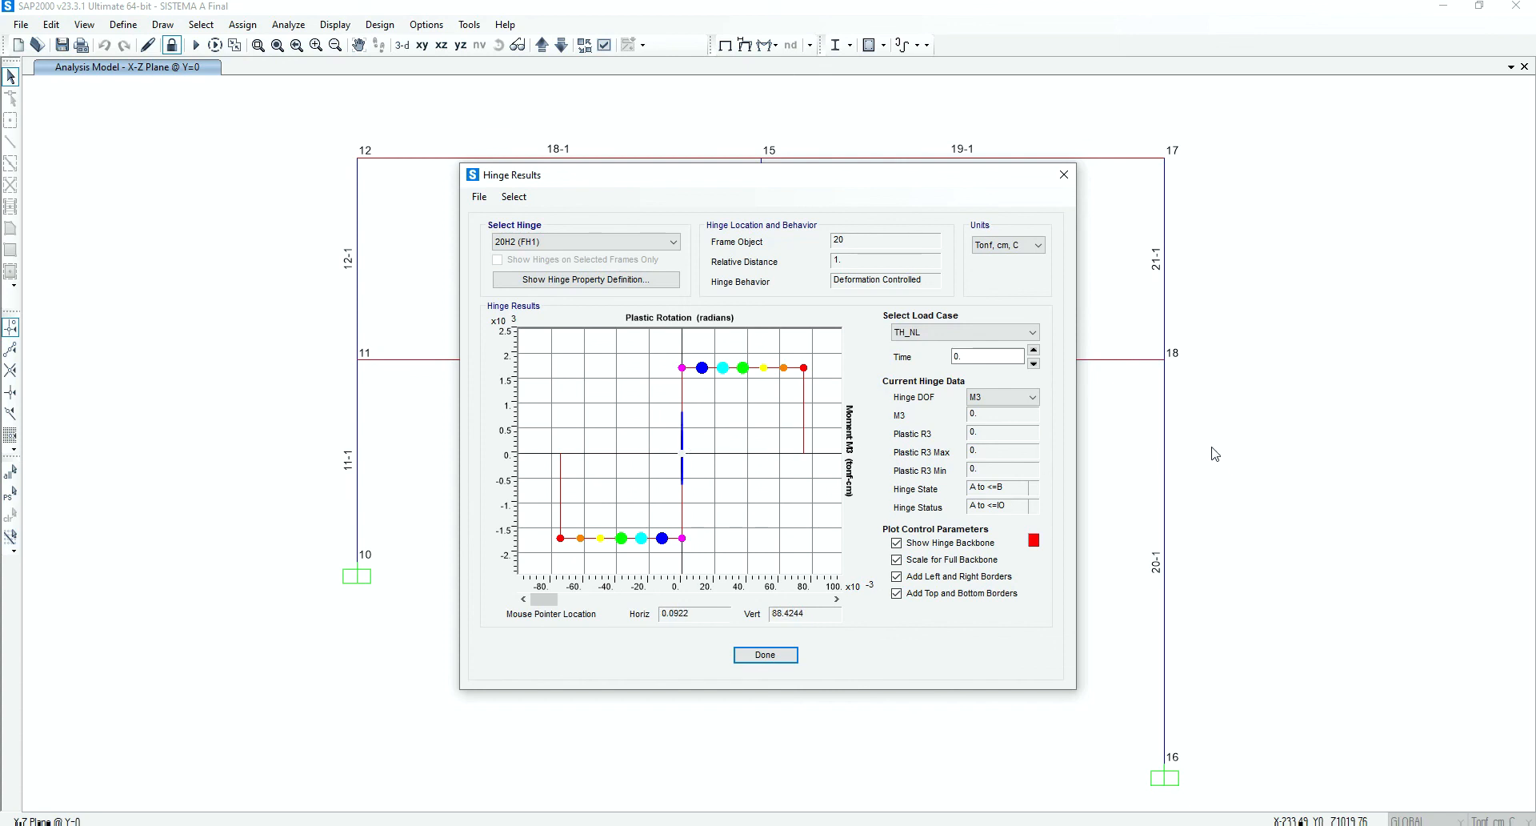
# Examine the hinge results for both ends of beam 16, hinges 16H1 (FH1) and 16H2 (FH1), and close them
pyautogui.moveTo(670, 188); pyautogui.dragTo(919, 239)
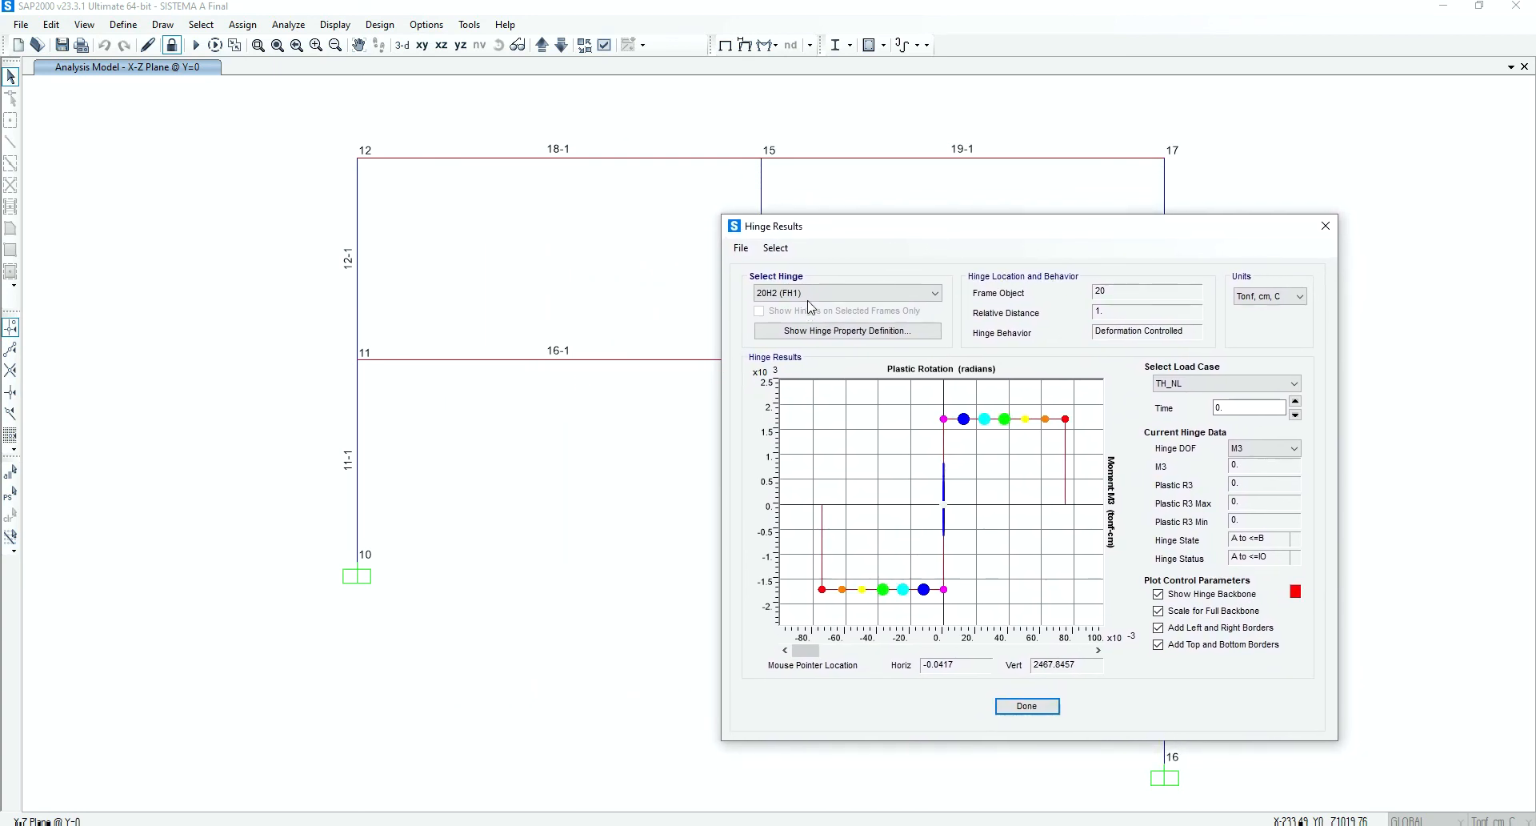
pyautogui.click(907, 293)
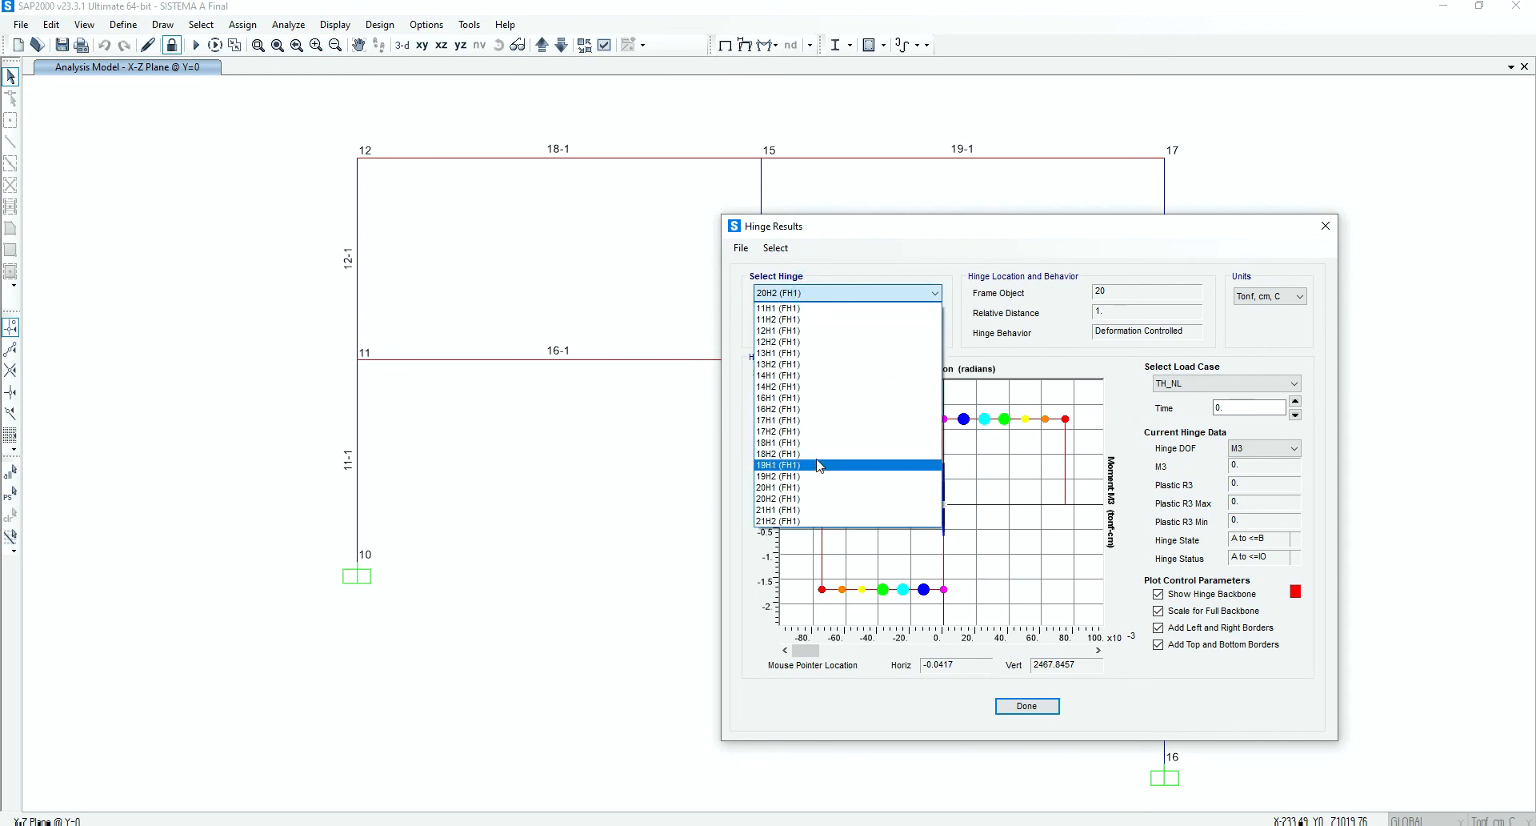
pyautogui.click(816, 398)
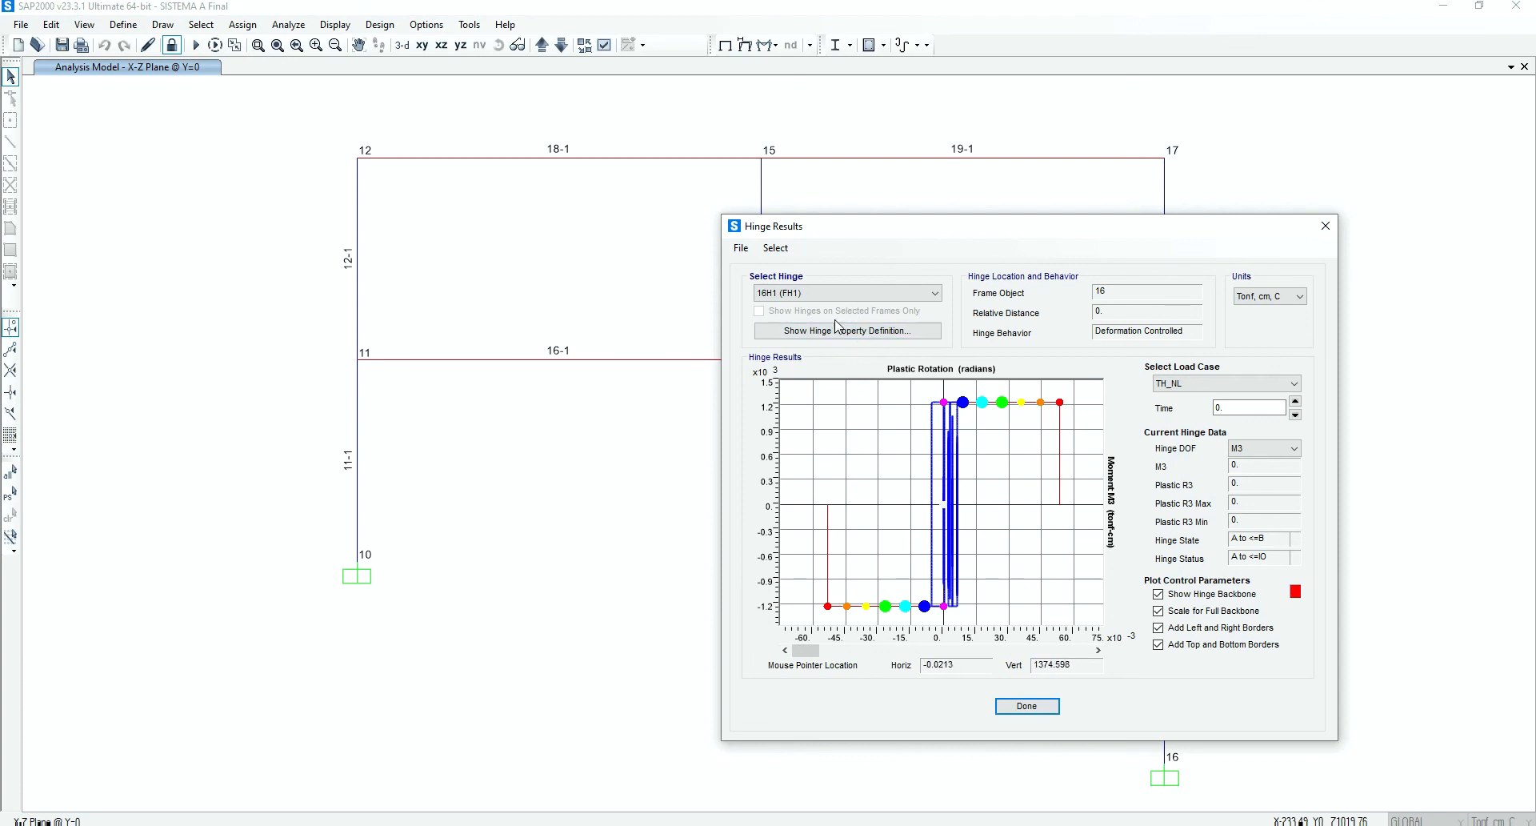
pyautogui.click(834, 293)
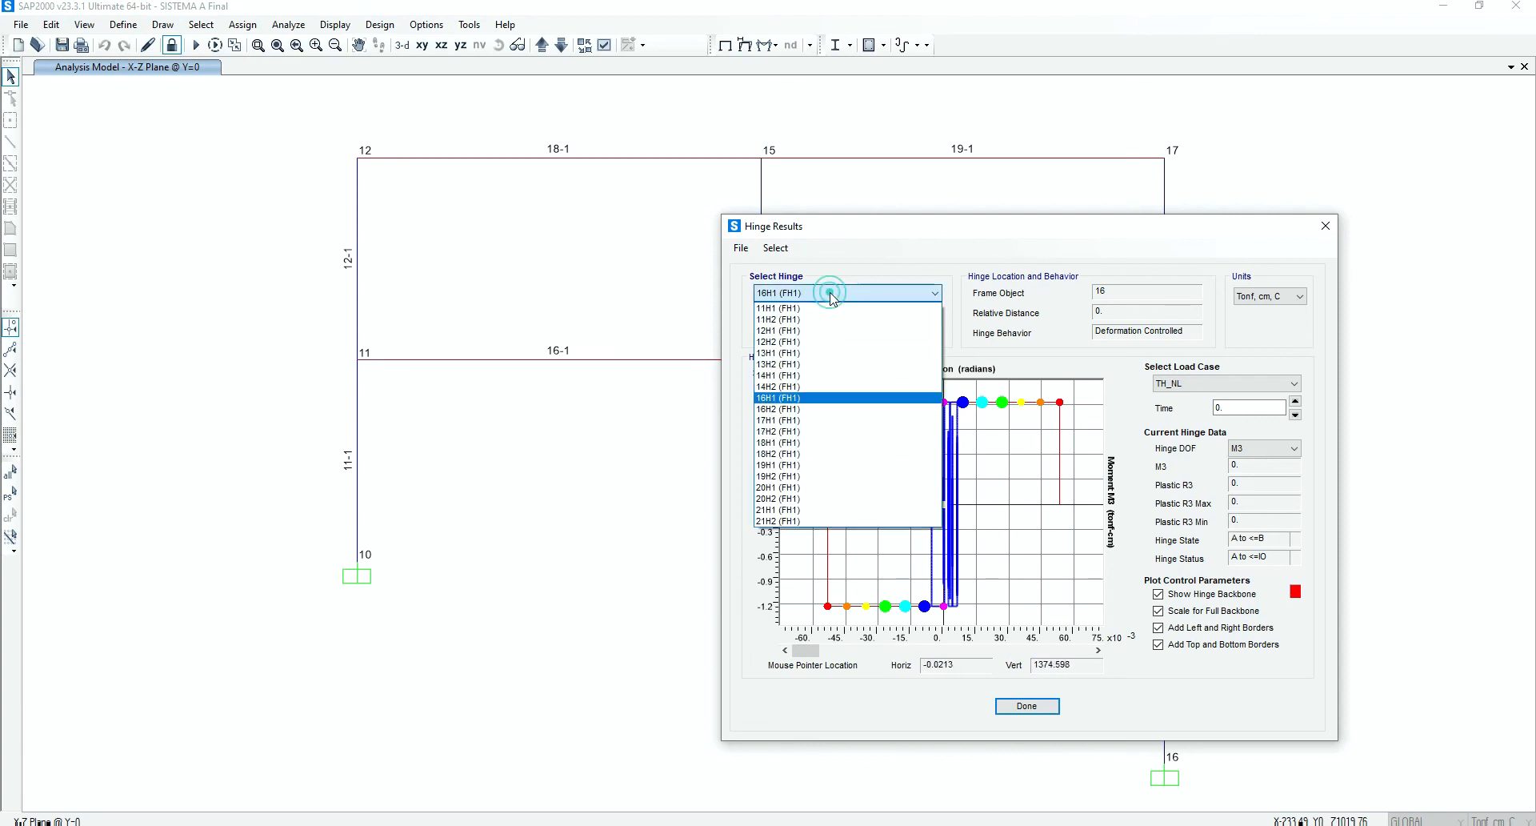
pyautogui.click(798, 410)
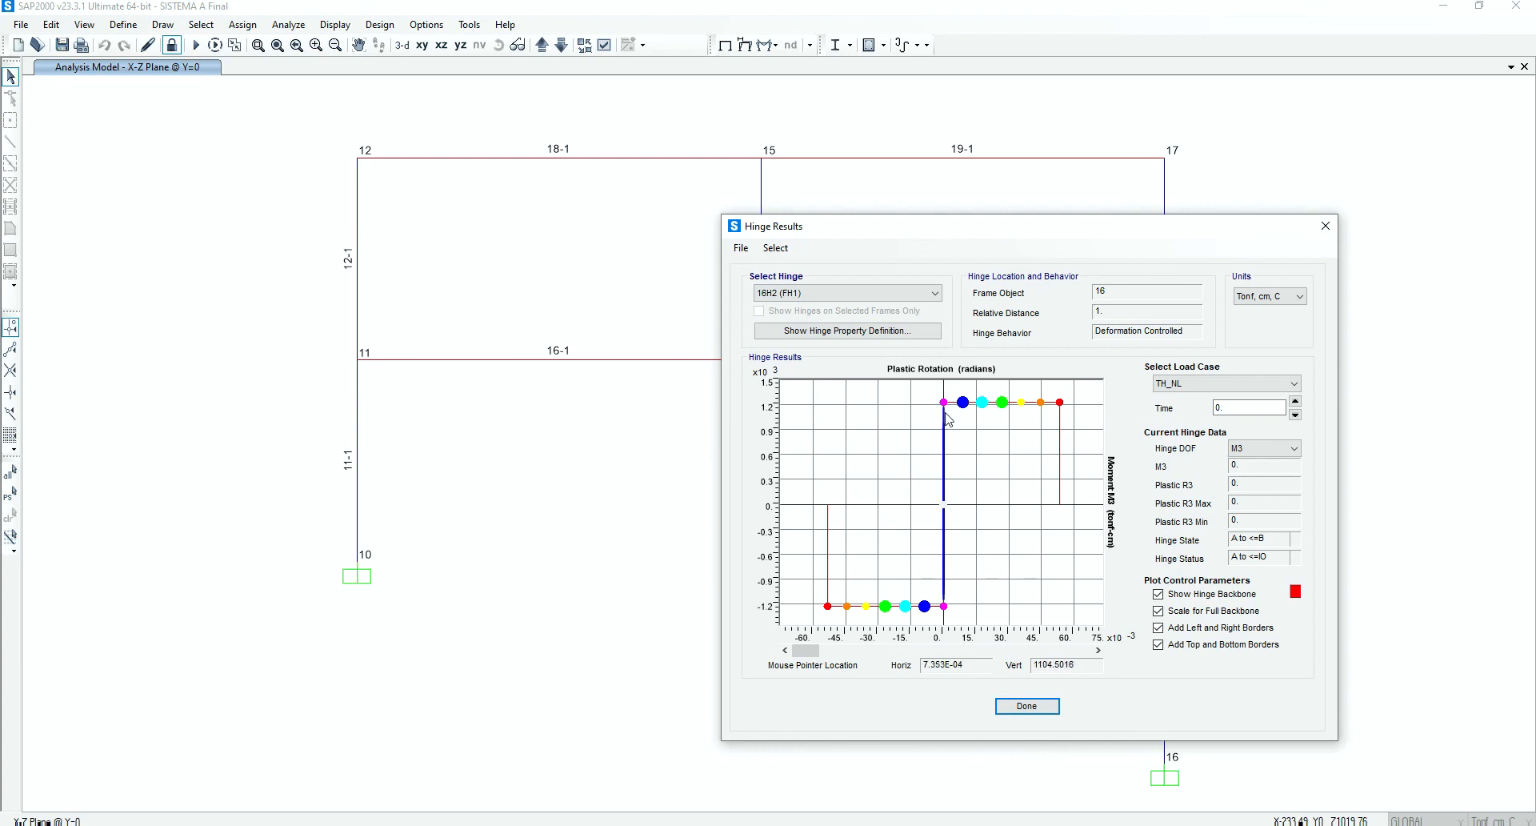
pyautogui.click(1027, 706)
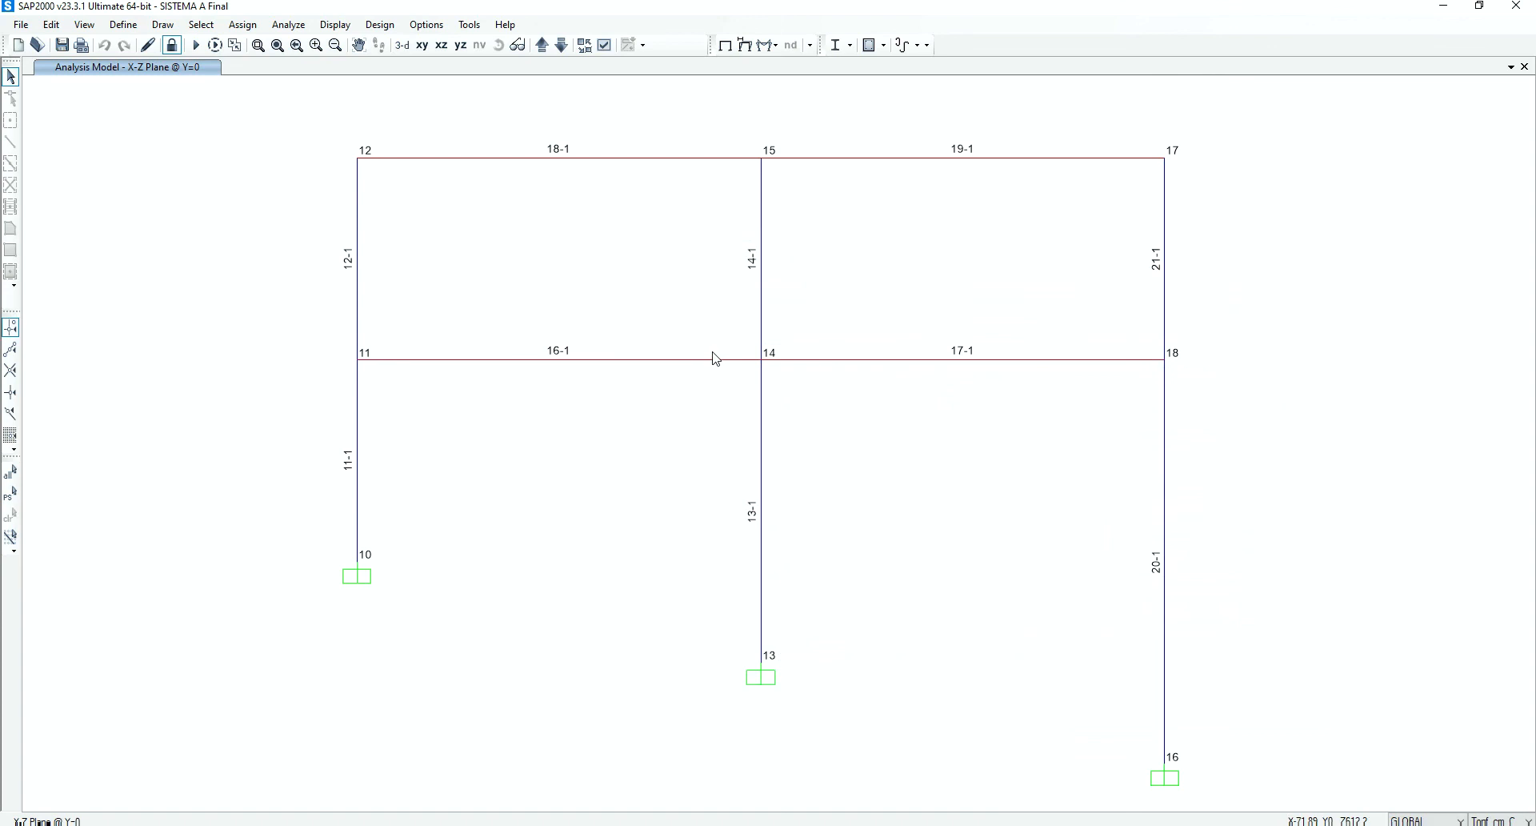
# Display the TH_NL deformed shape at 50 s with hinge state dots for the IO, LS and CP acceptance points
pyautogui.click(744, 44)
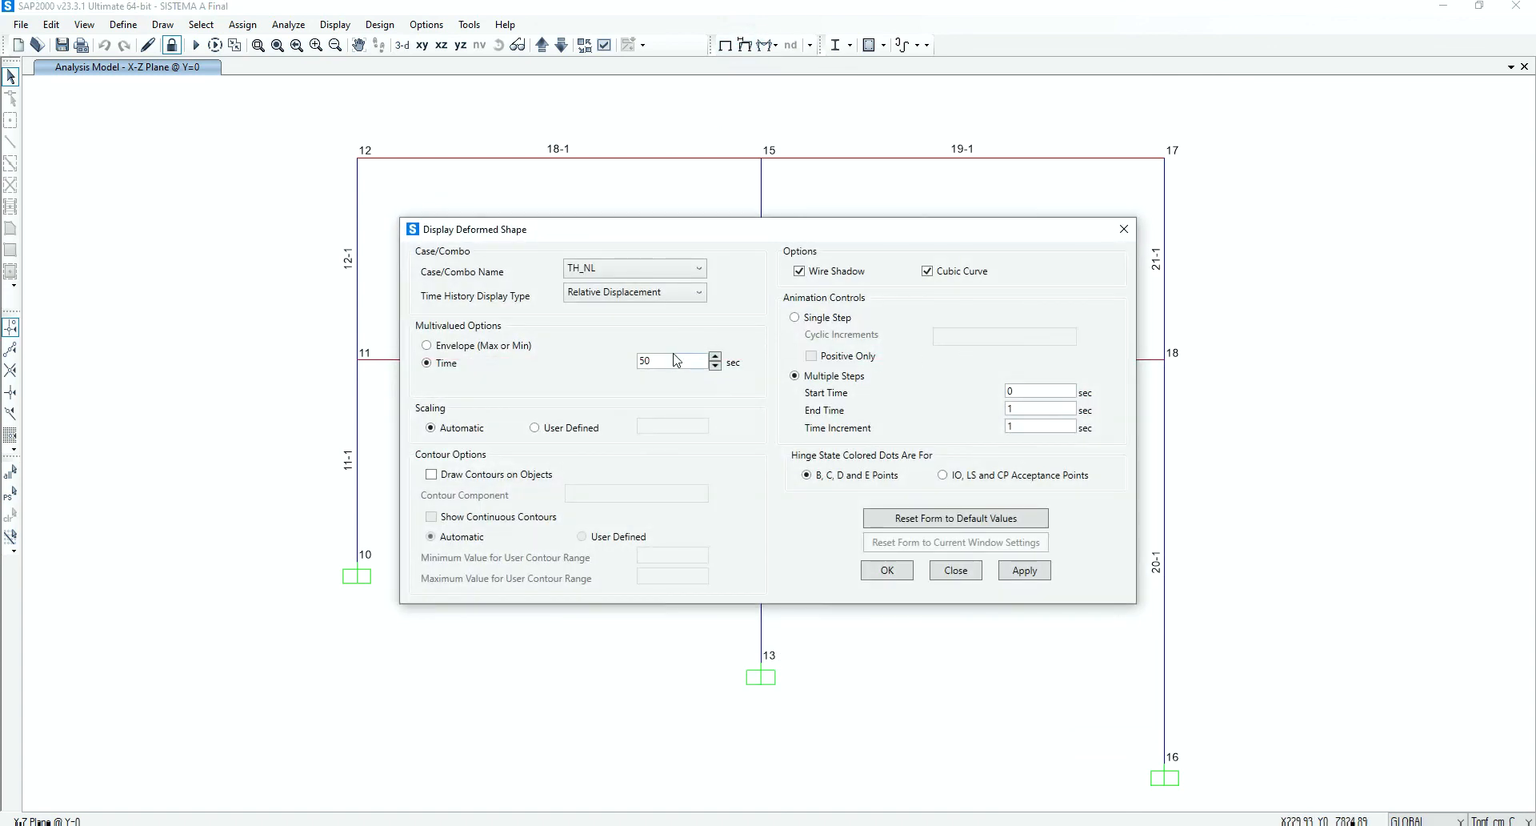
pyautogui.click(970, 475)
pyautogui.click(1040, 569)
pyautogui.moveTo(848, 232); pyautogui.dragTo(1014, 263)
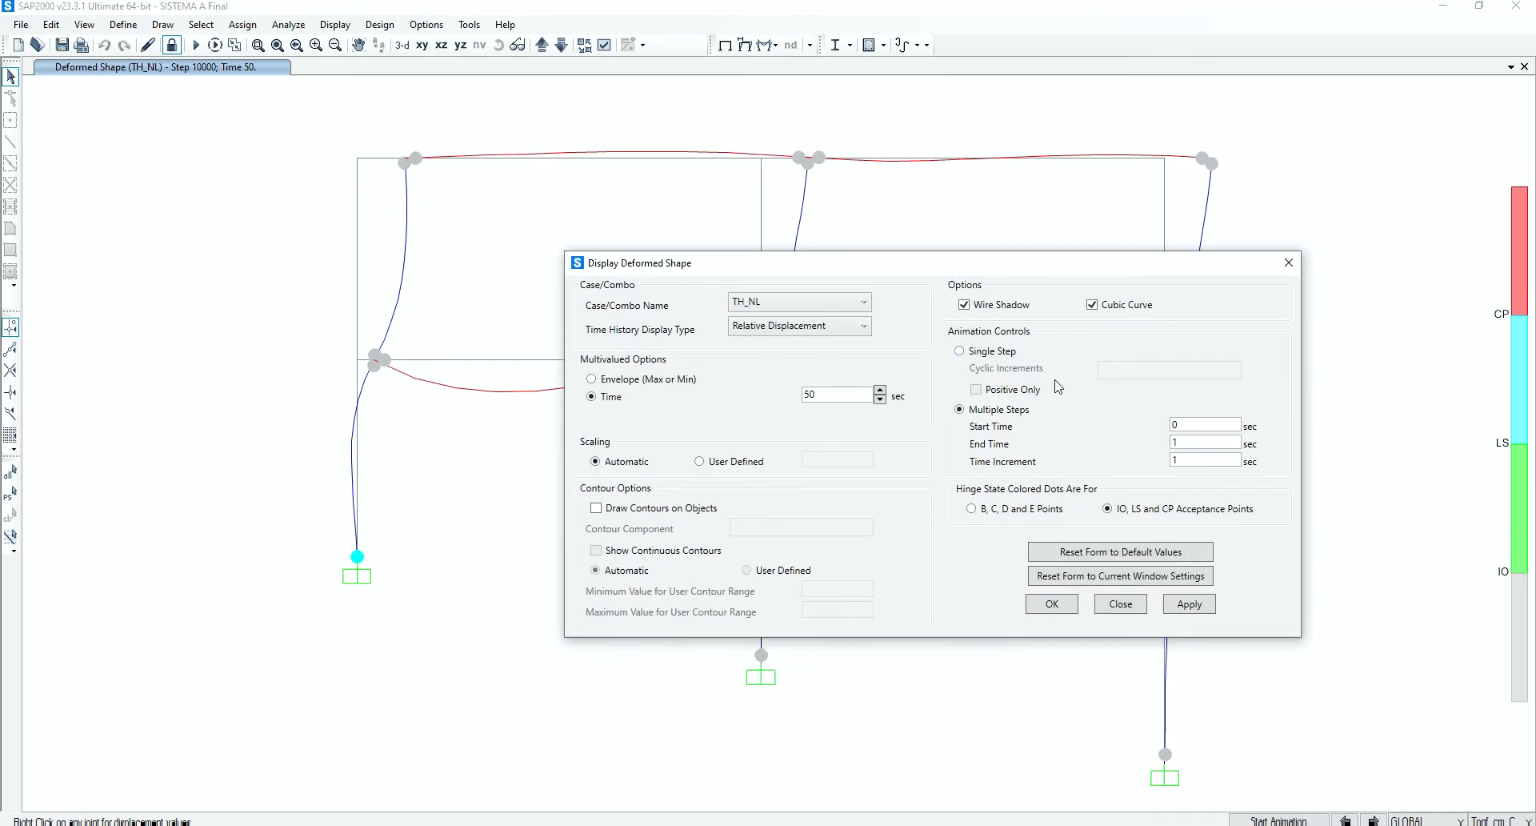
# Switch the hinge state dots to B, C, D and E points, review the deformed shape, and restore the undeformed shape
pyautogui.click(988, 512)
pyautogui.click(1189, 603)
pyautogui.click(1070, 604)
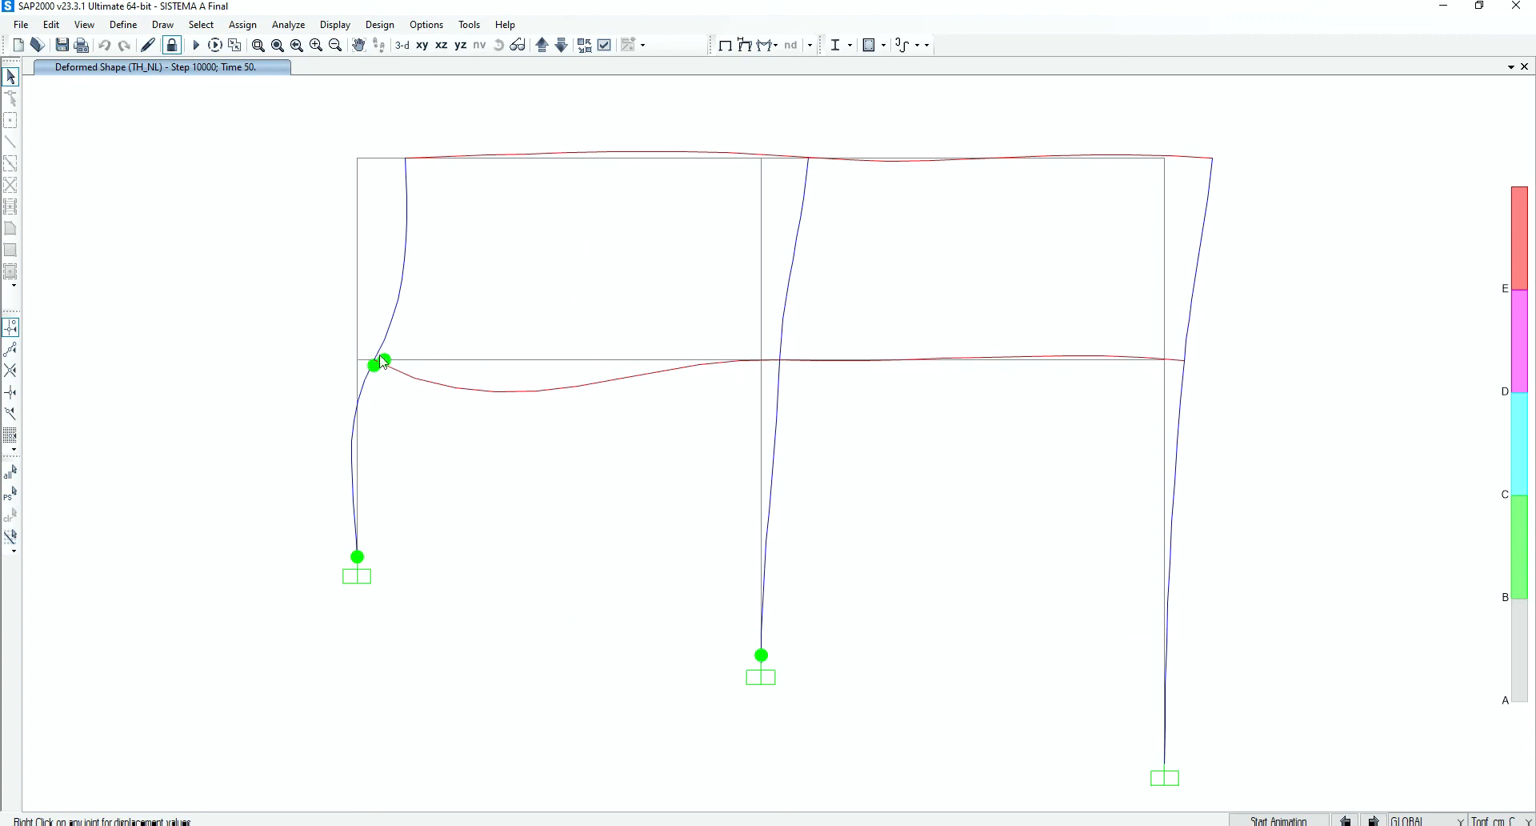
pyautogui.rightClick(761, 361)
pyautogui.click(724, 45)
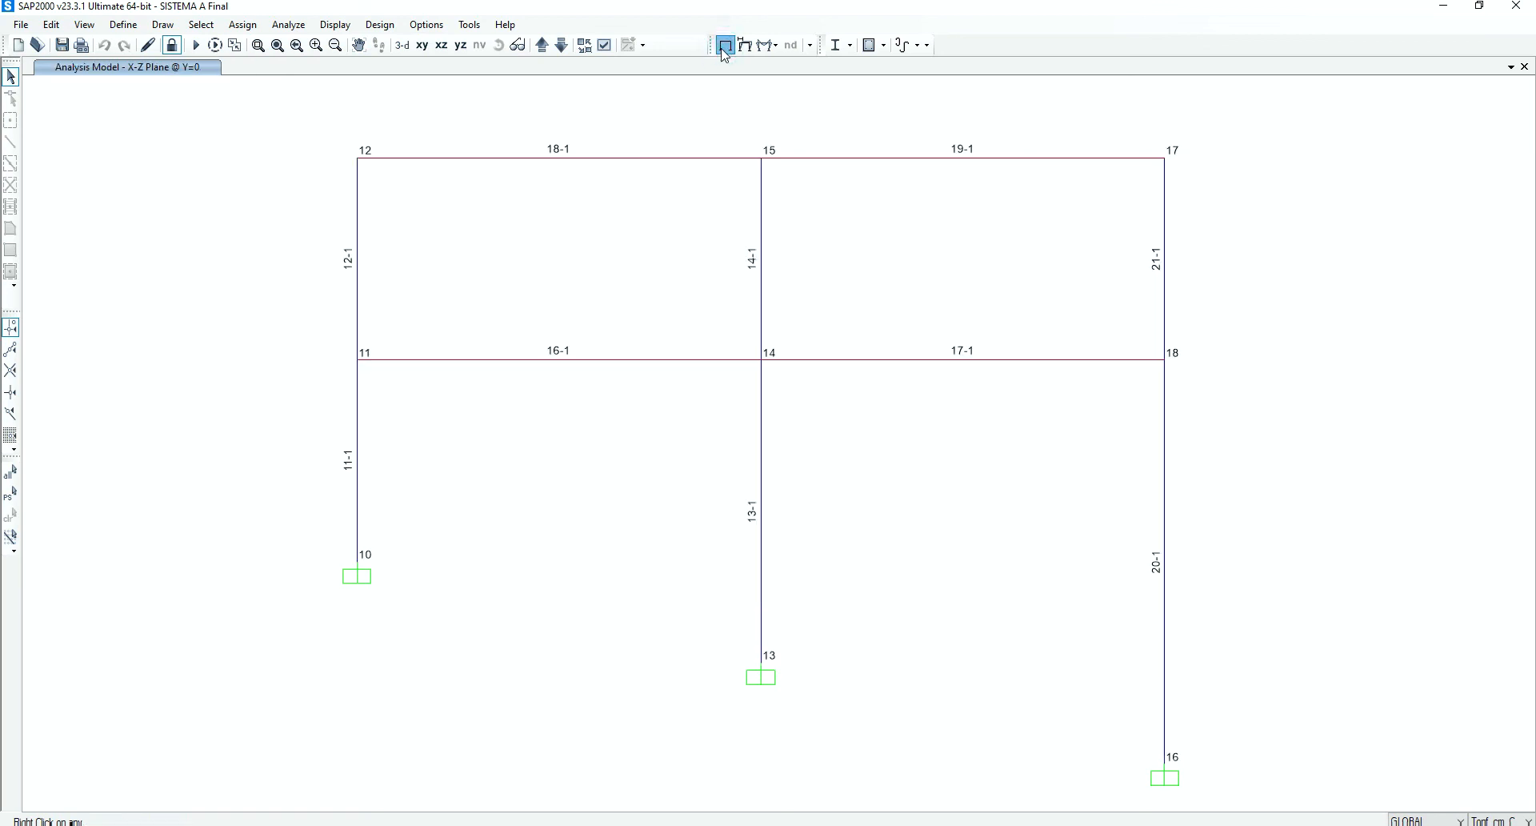
# Plot the Frame11 function against time for load case TH_NL and return to the plot function definition
pyautogui.click(335, 24)
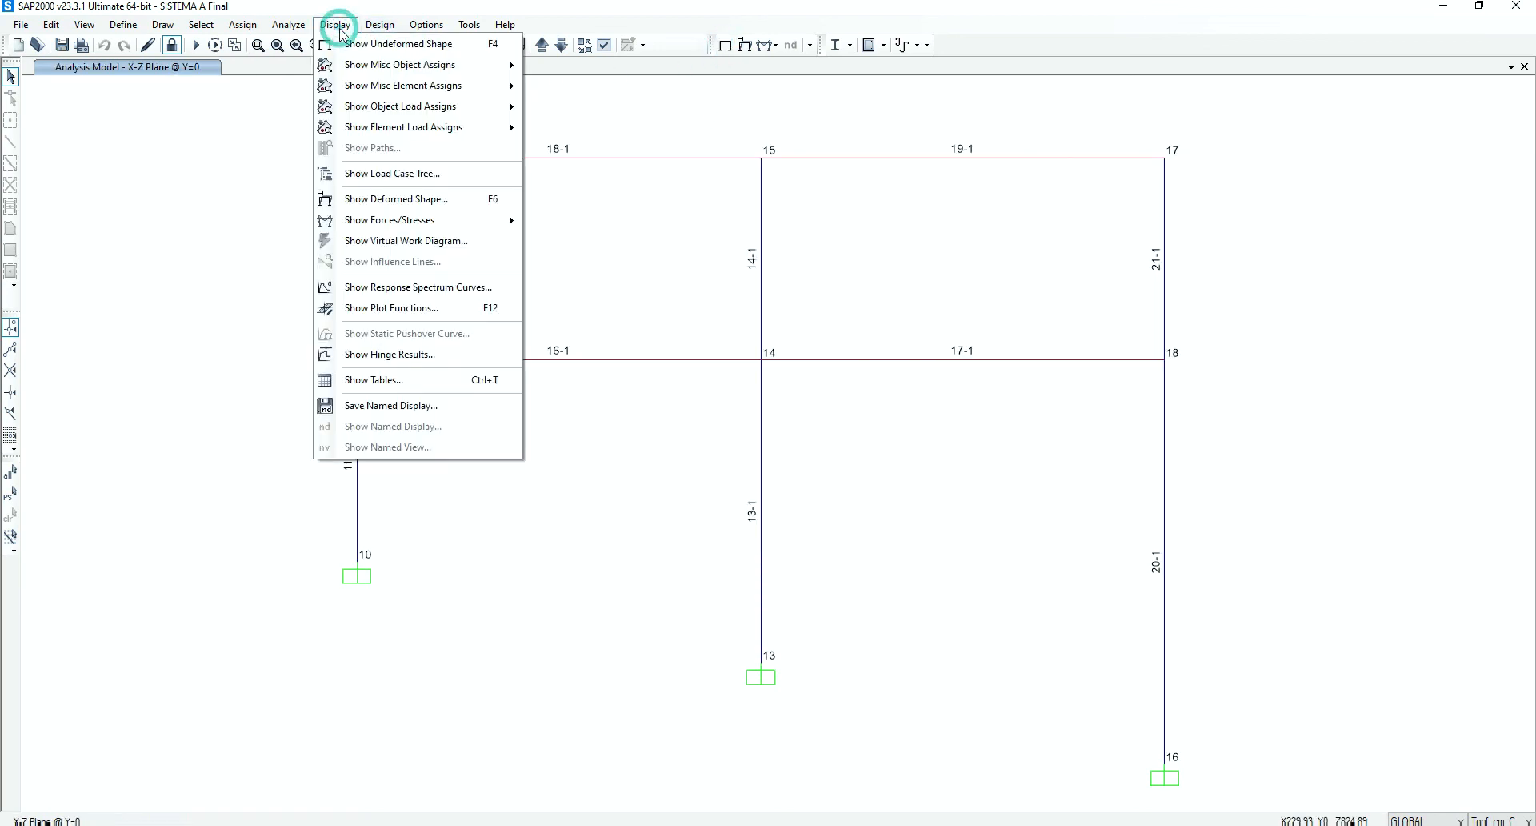
pyautogui.click(390, 309)
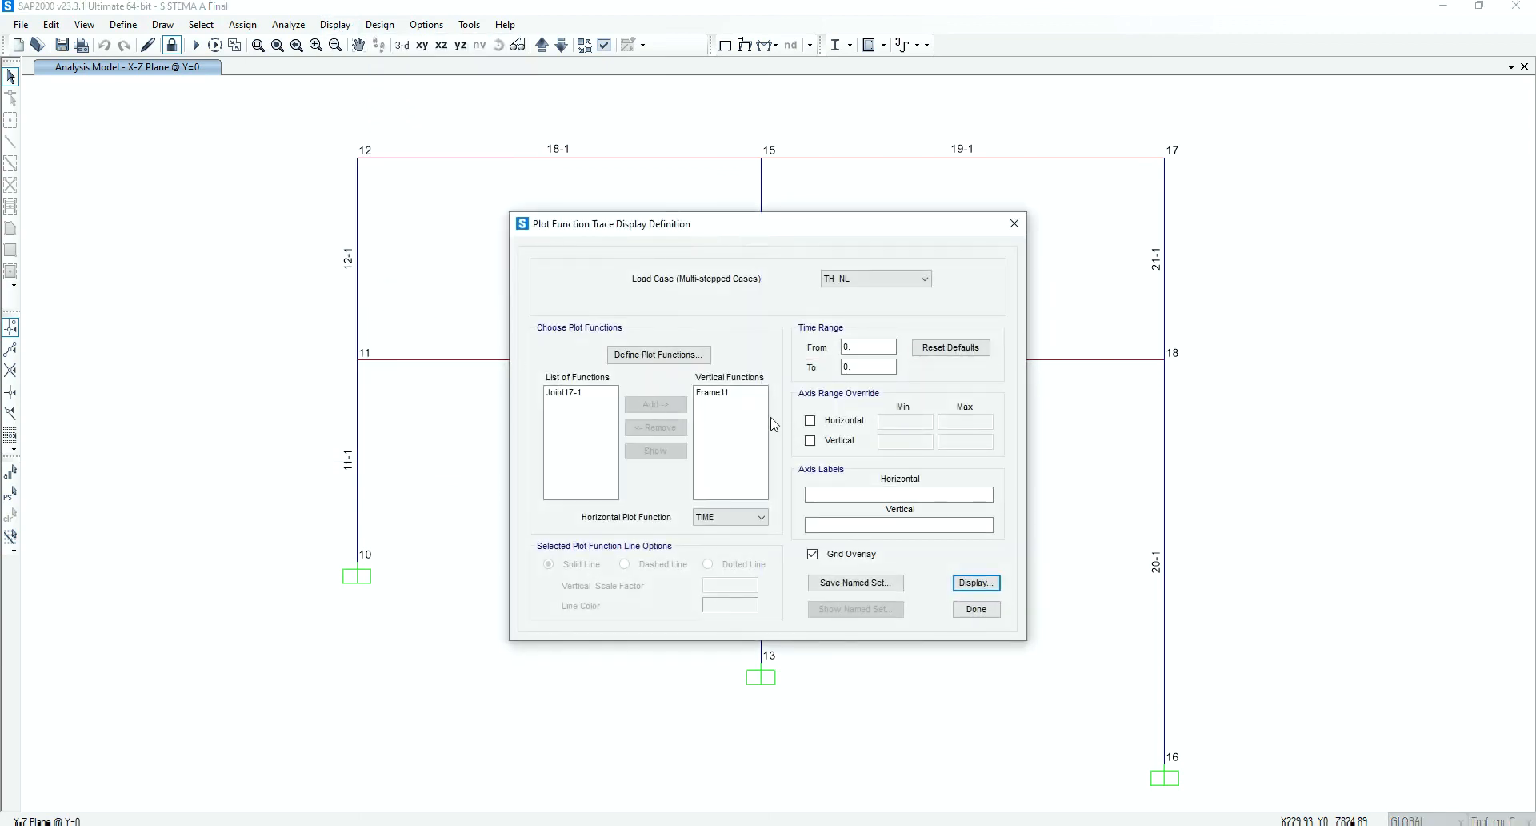
pyautogui.click(730, 396)
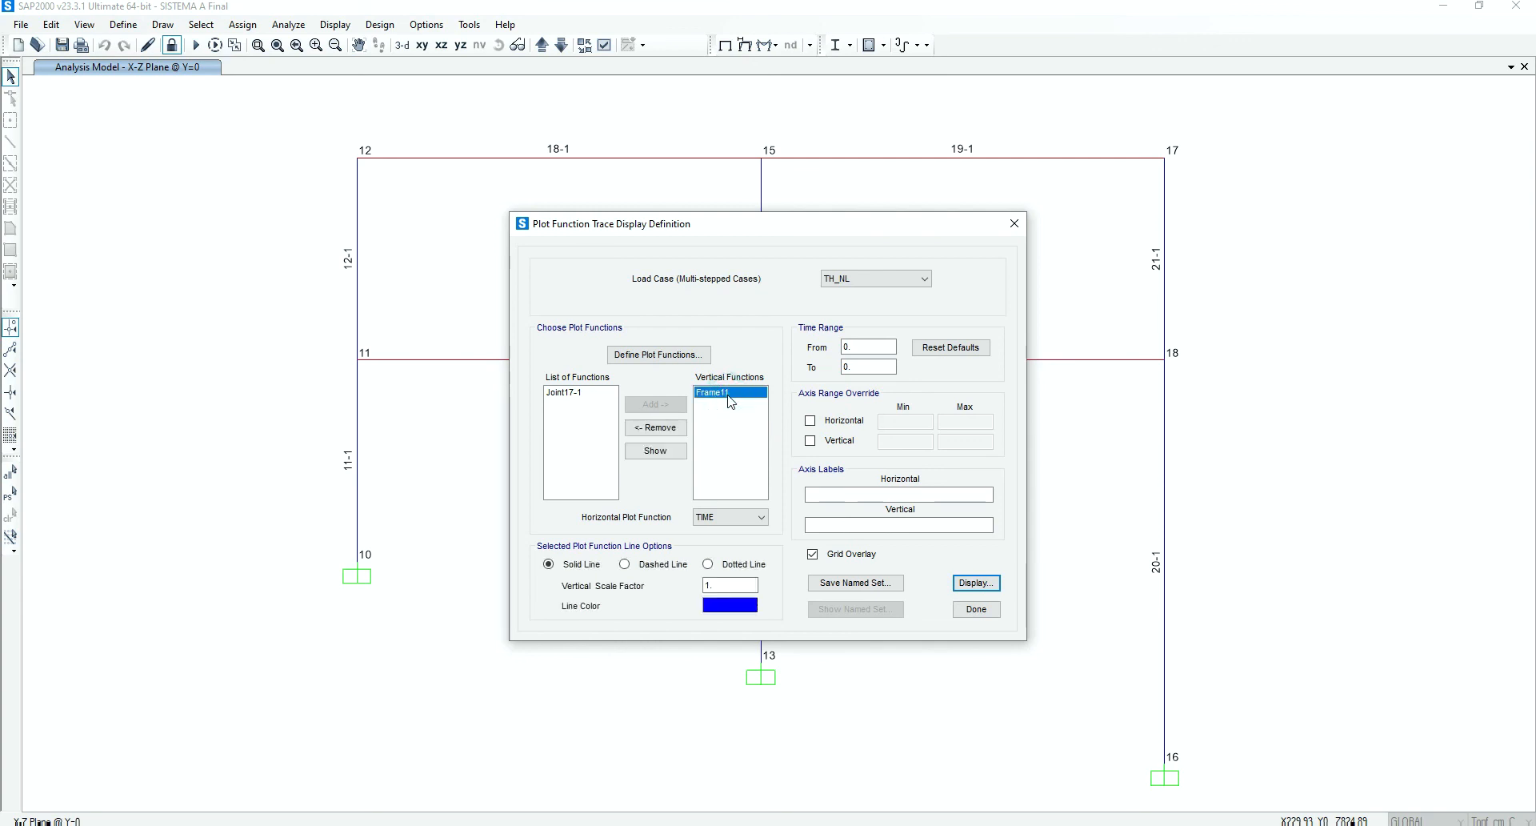
pyautogui.click(976, 583)
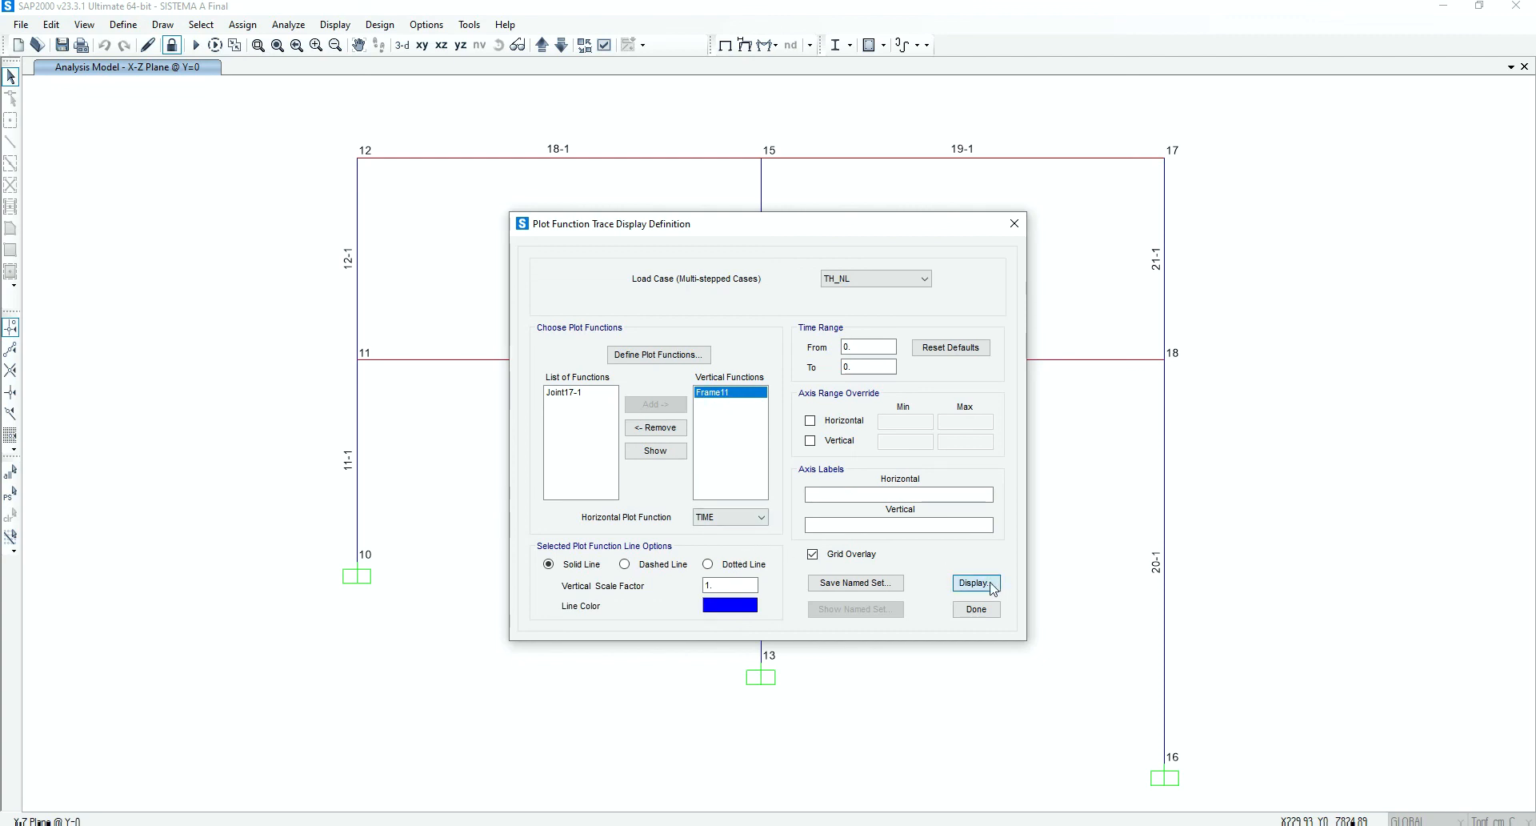
pyautogui.click(922, 544)
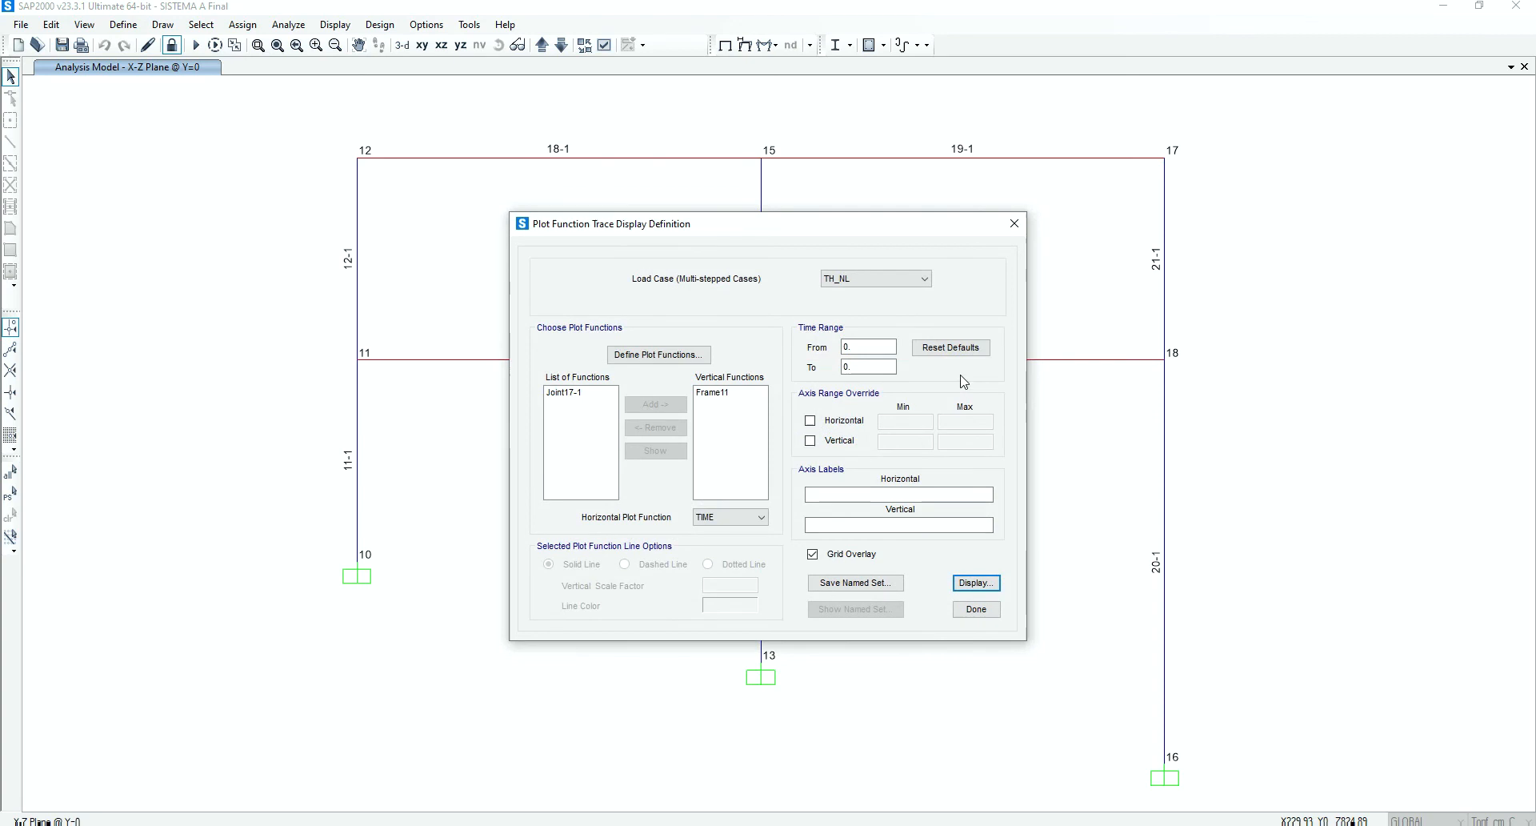
# Save the Frame11 versus time plot as a named plot function set called MCOL and close the plot definition
pyautogui.click(878, 583)
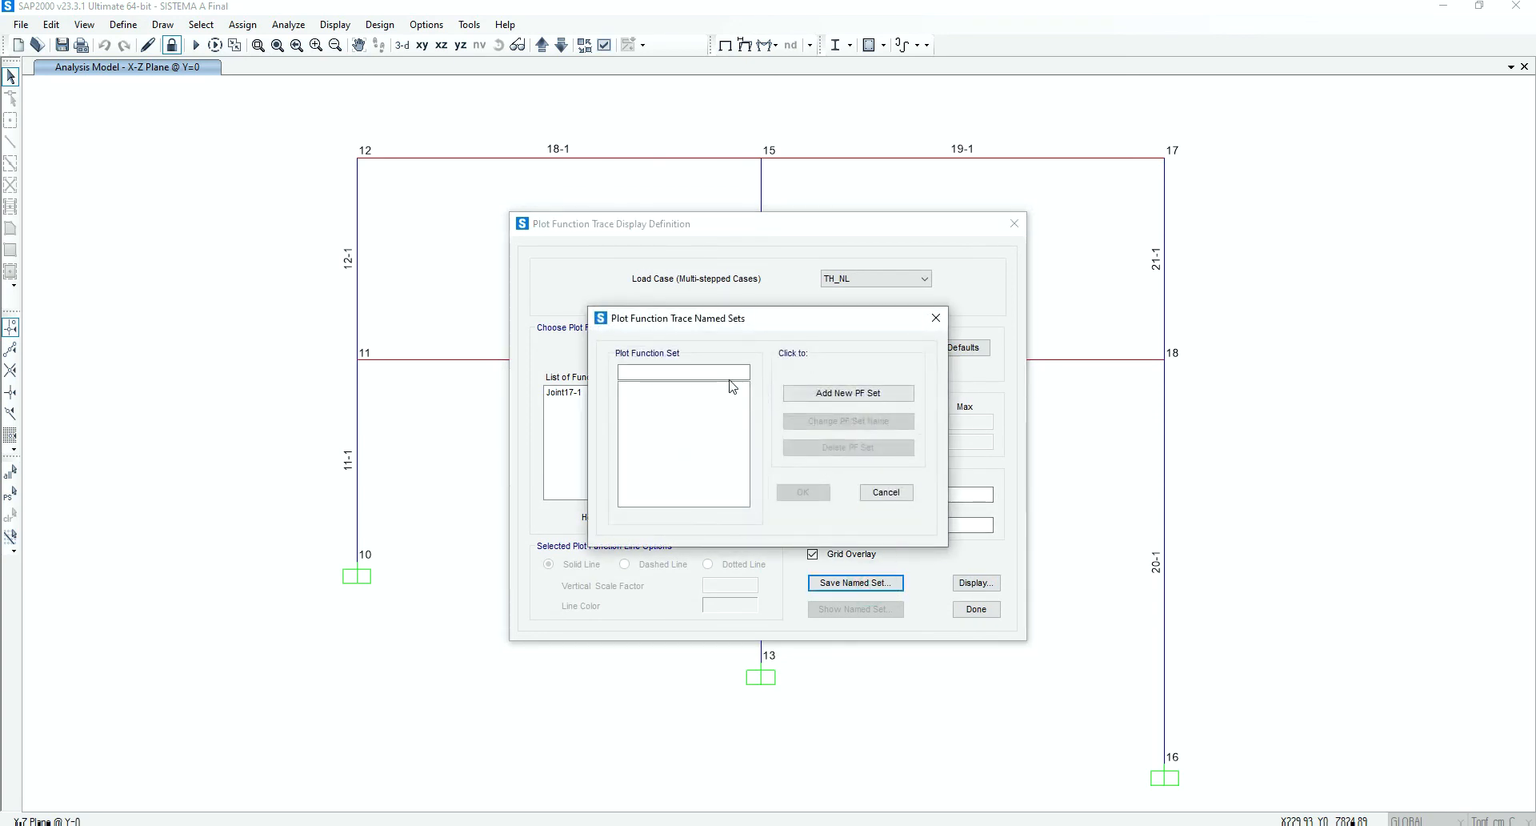
pyautogui.click(730, 375)
pyautogui.click(831, 404)
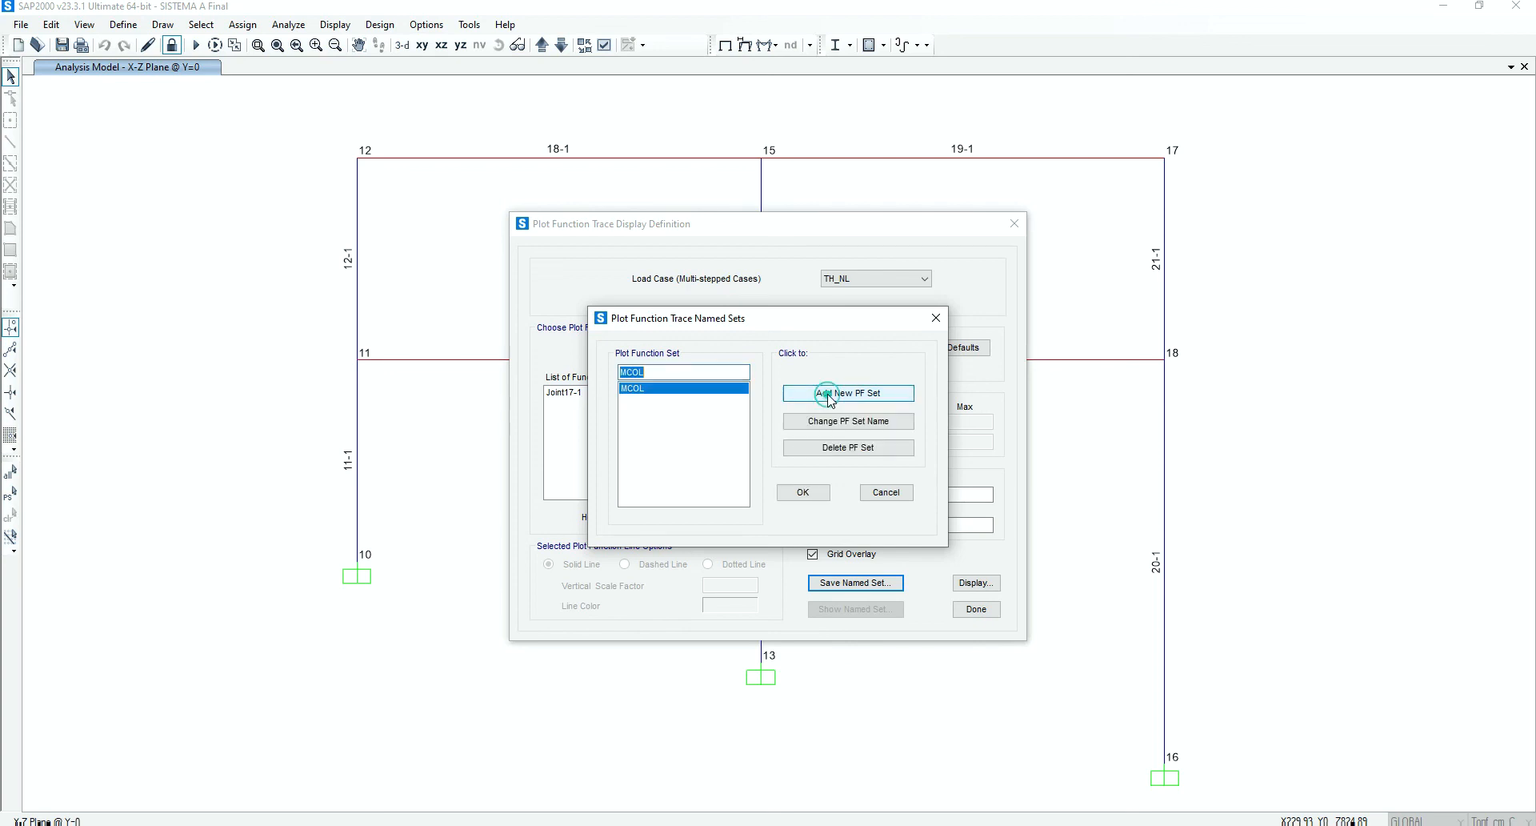
pyautogui.click(803, 491)
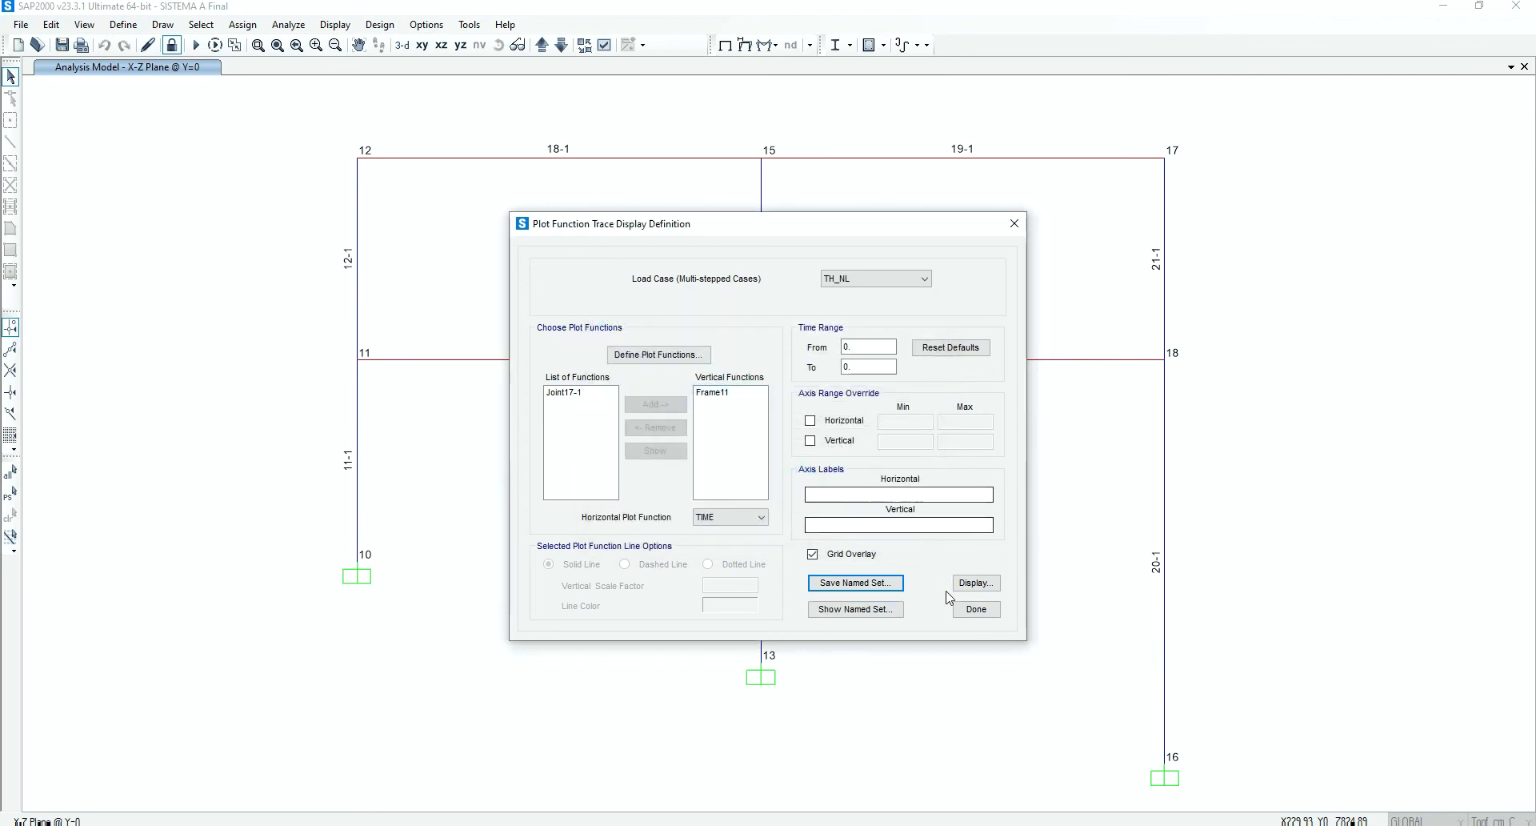
pyautogui.click(976, 612)
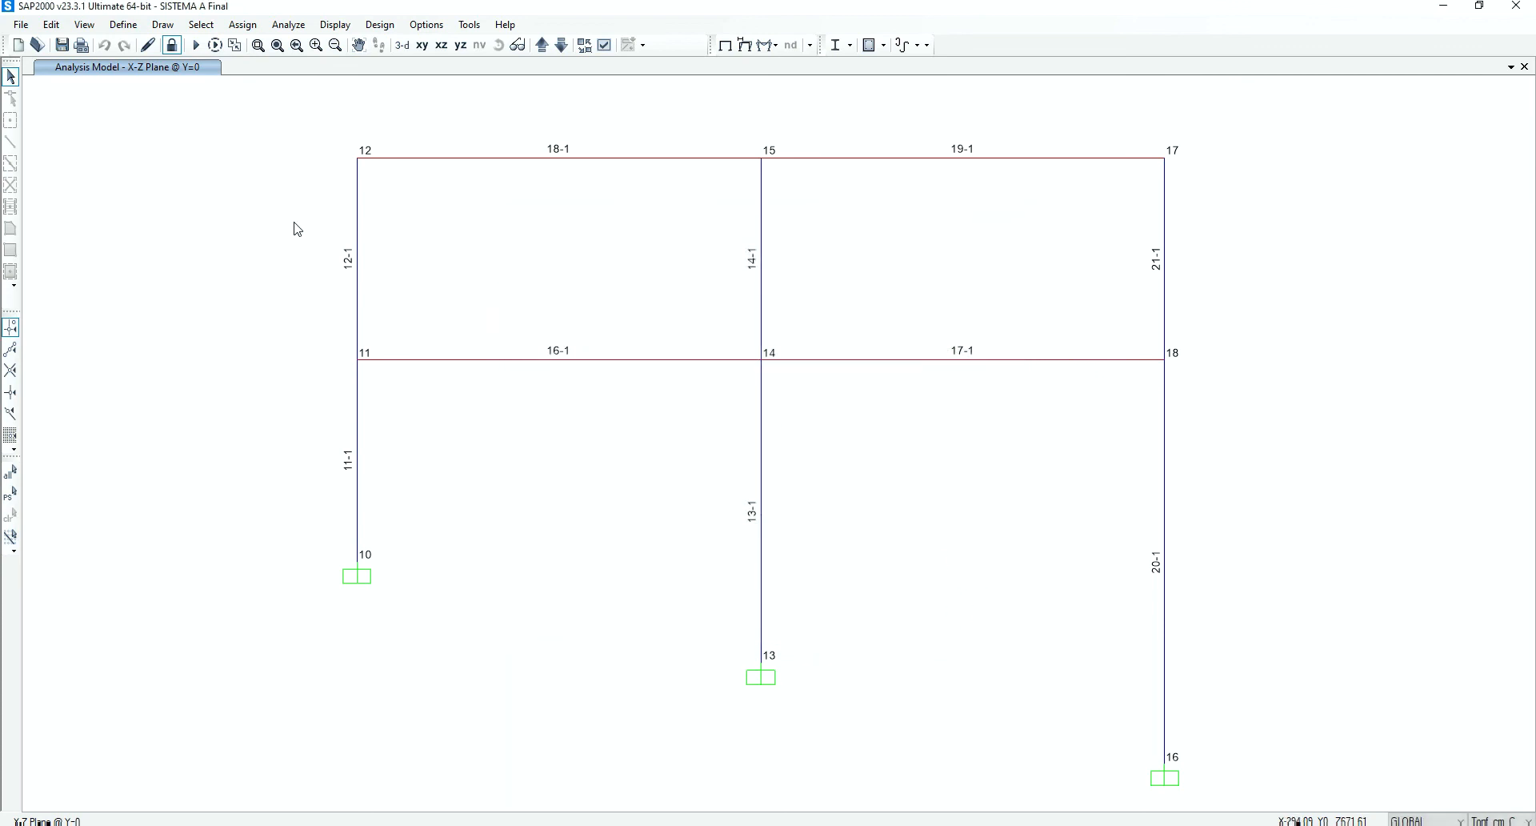
# Create the multi-step animation video SISTEMA A Final.avi for TH_NL, showing the MCOL graph and using full uncompressed frames
pyautogui.click(20, 24)
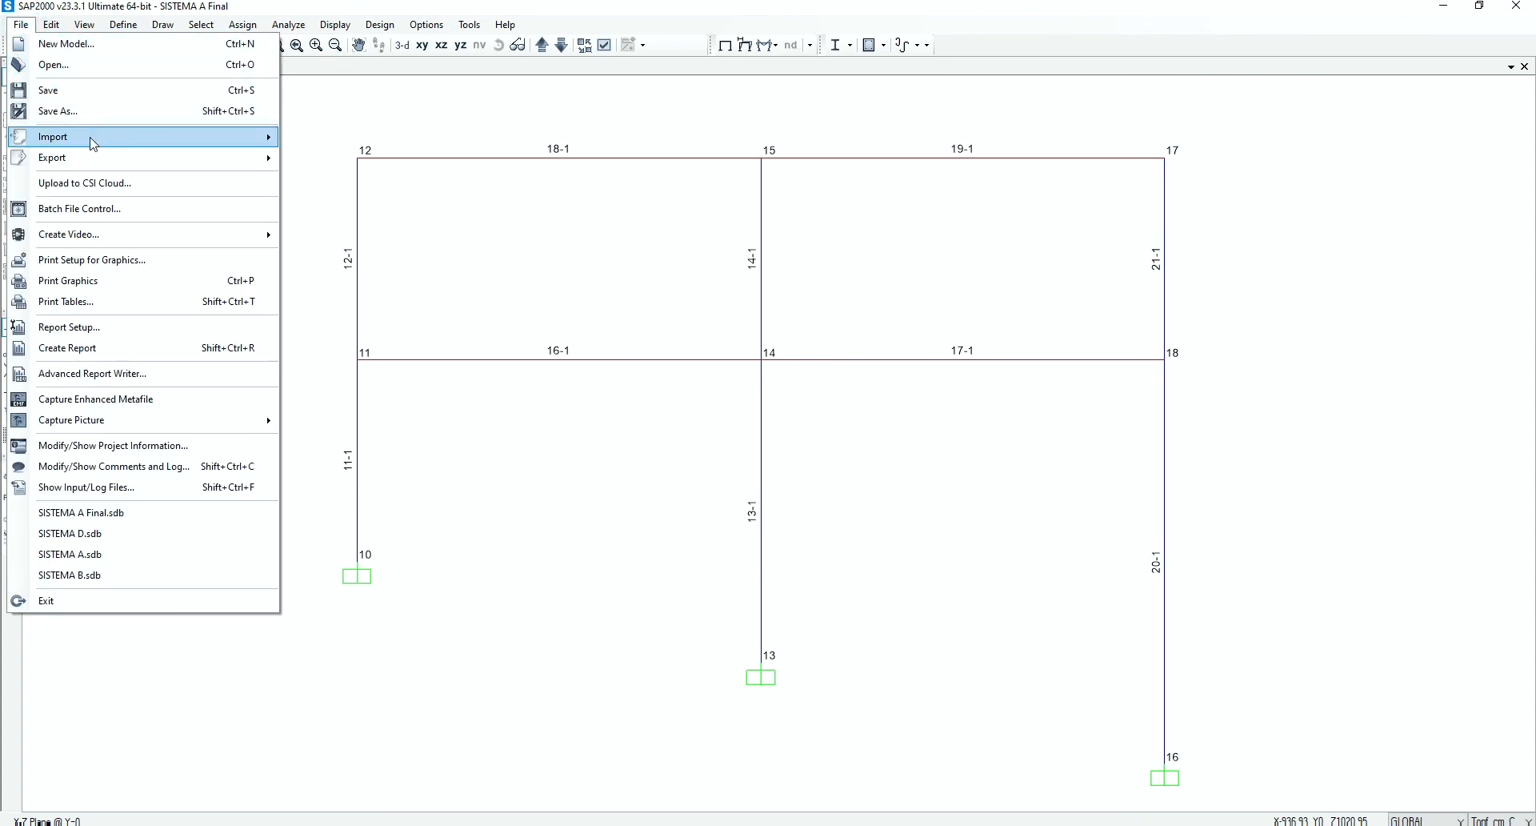
pyautogui.moveTo(124, 238)
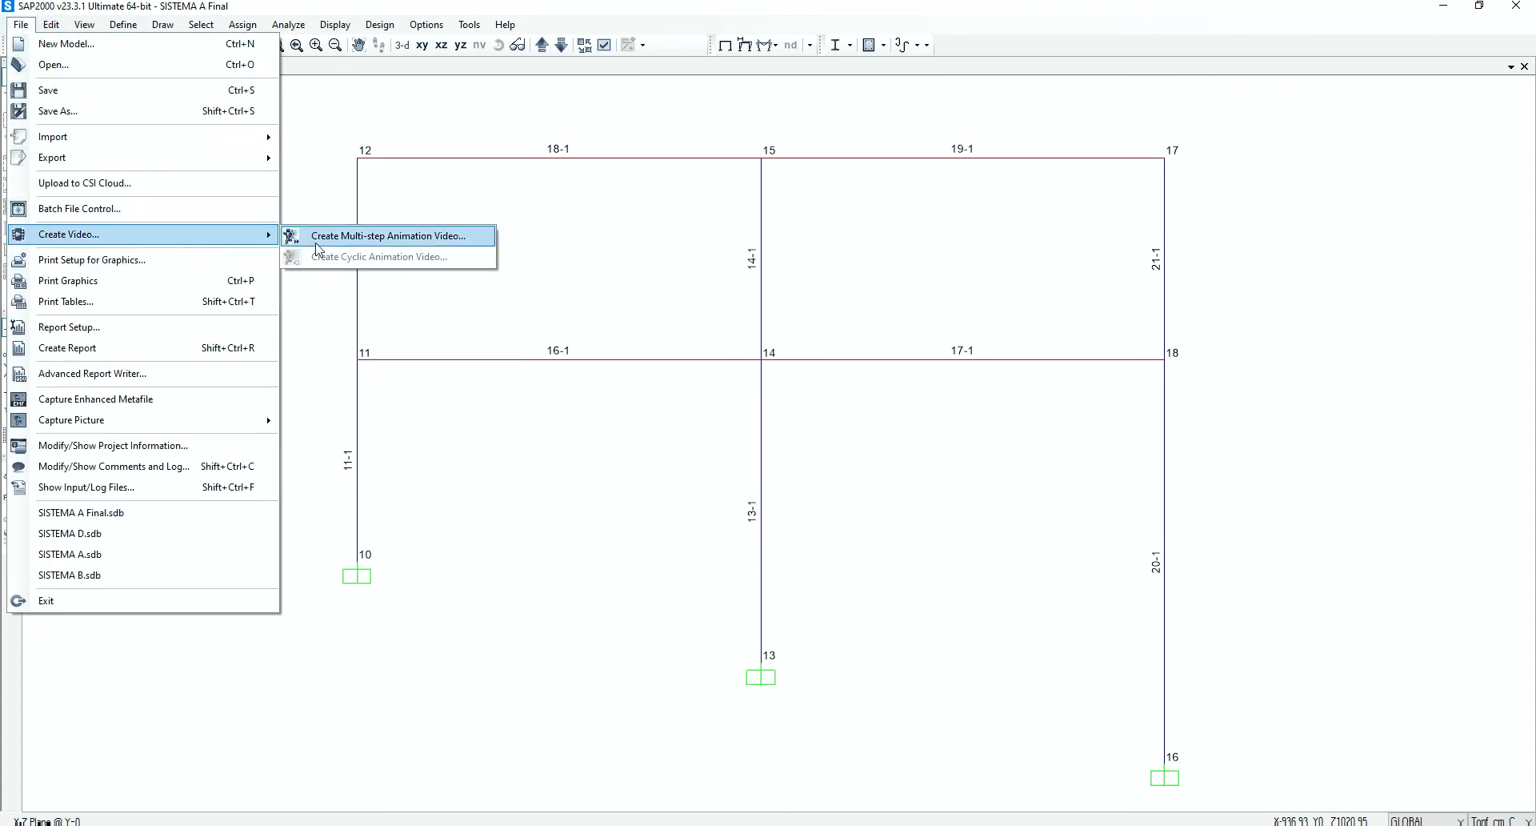
pyautogui.click(430, 236)
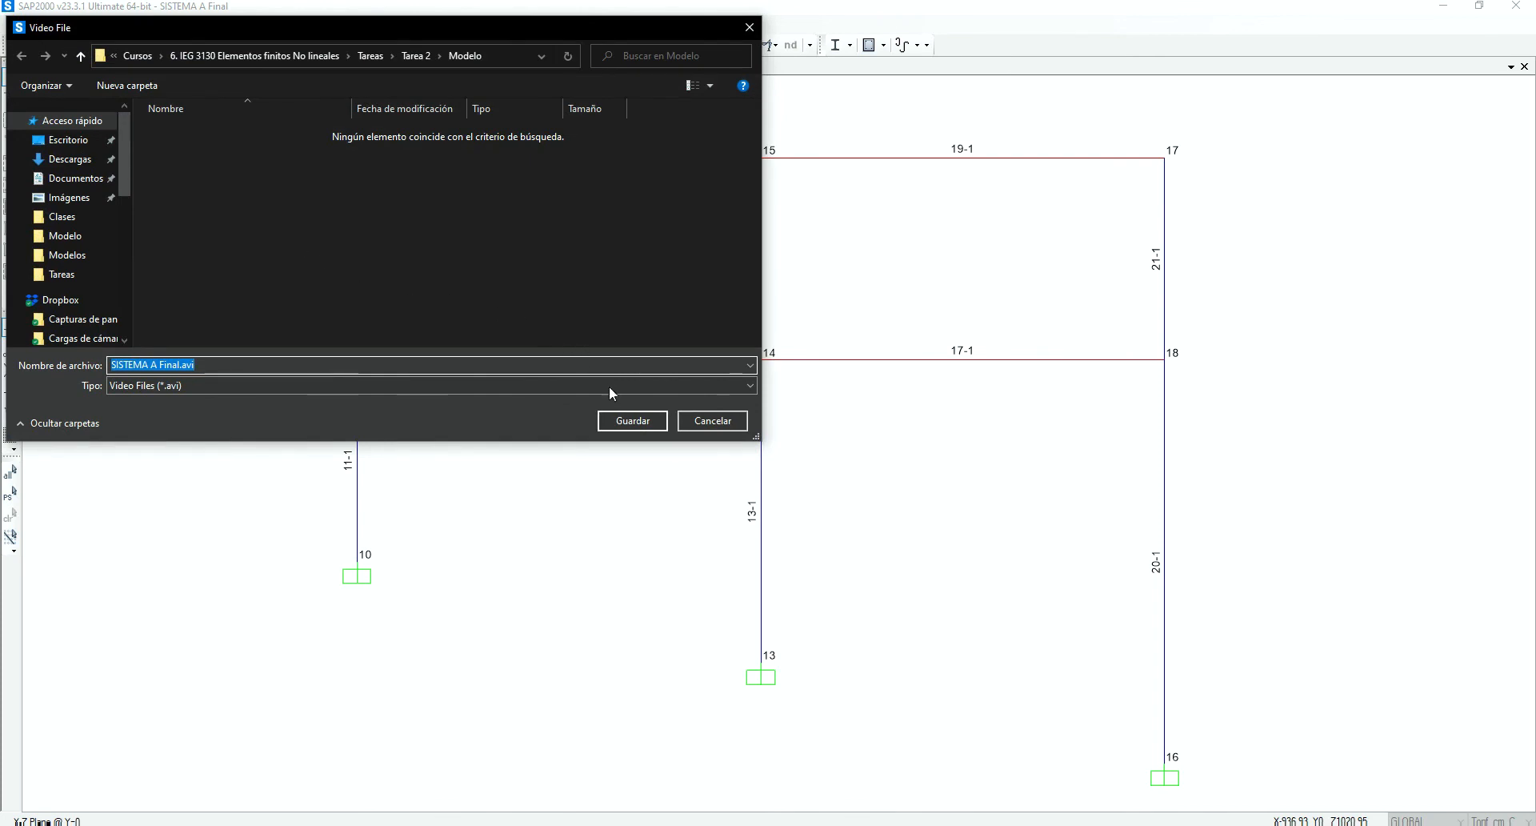
pyautogui.click(630, 421)
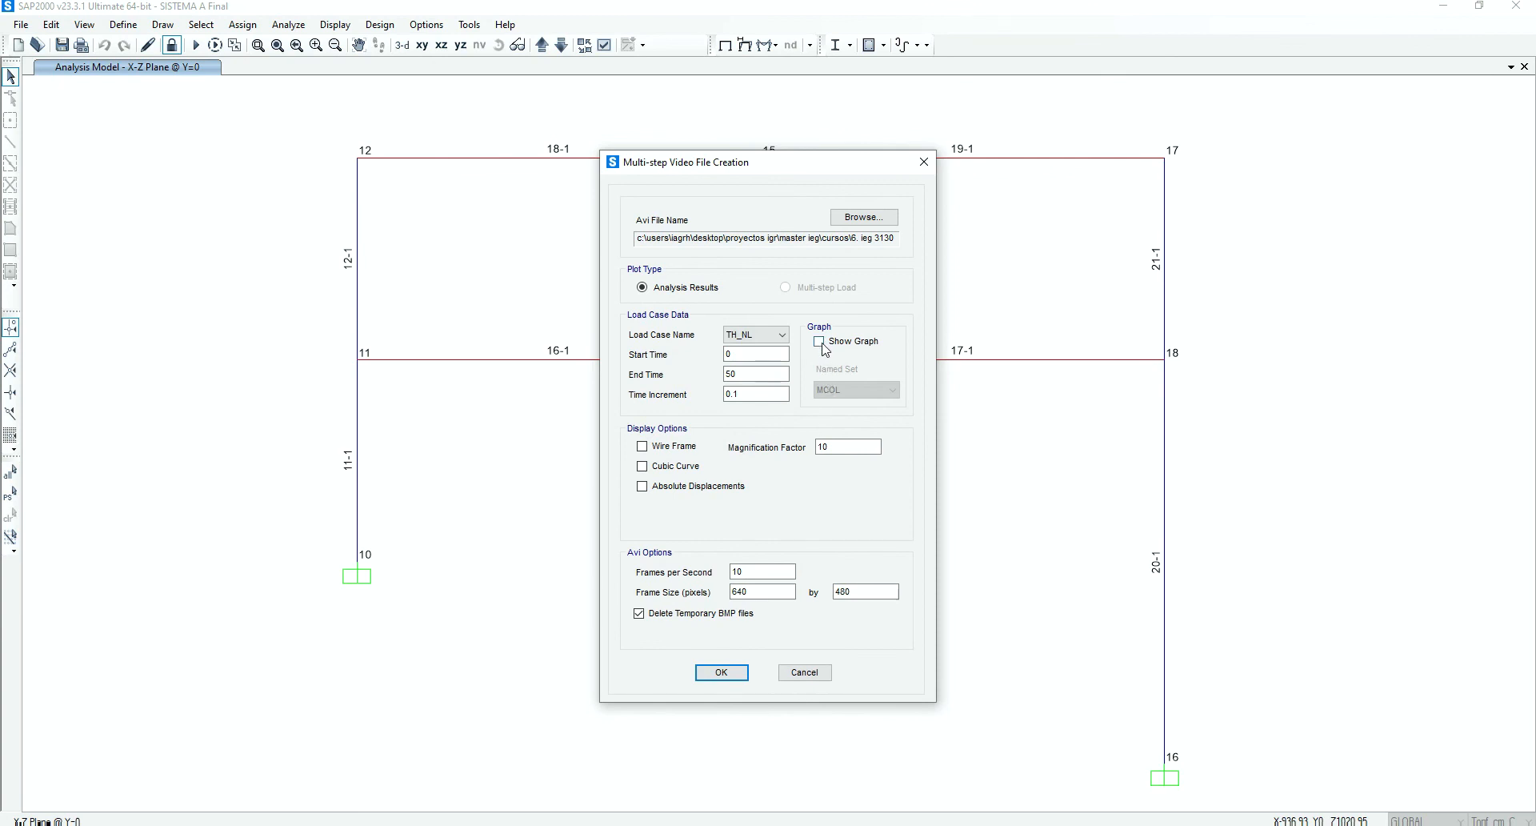
pyautogui.click(820, 343)
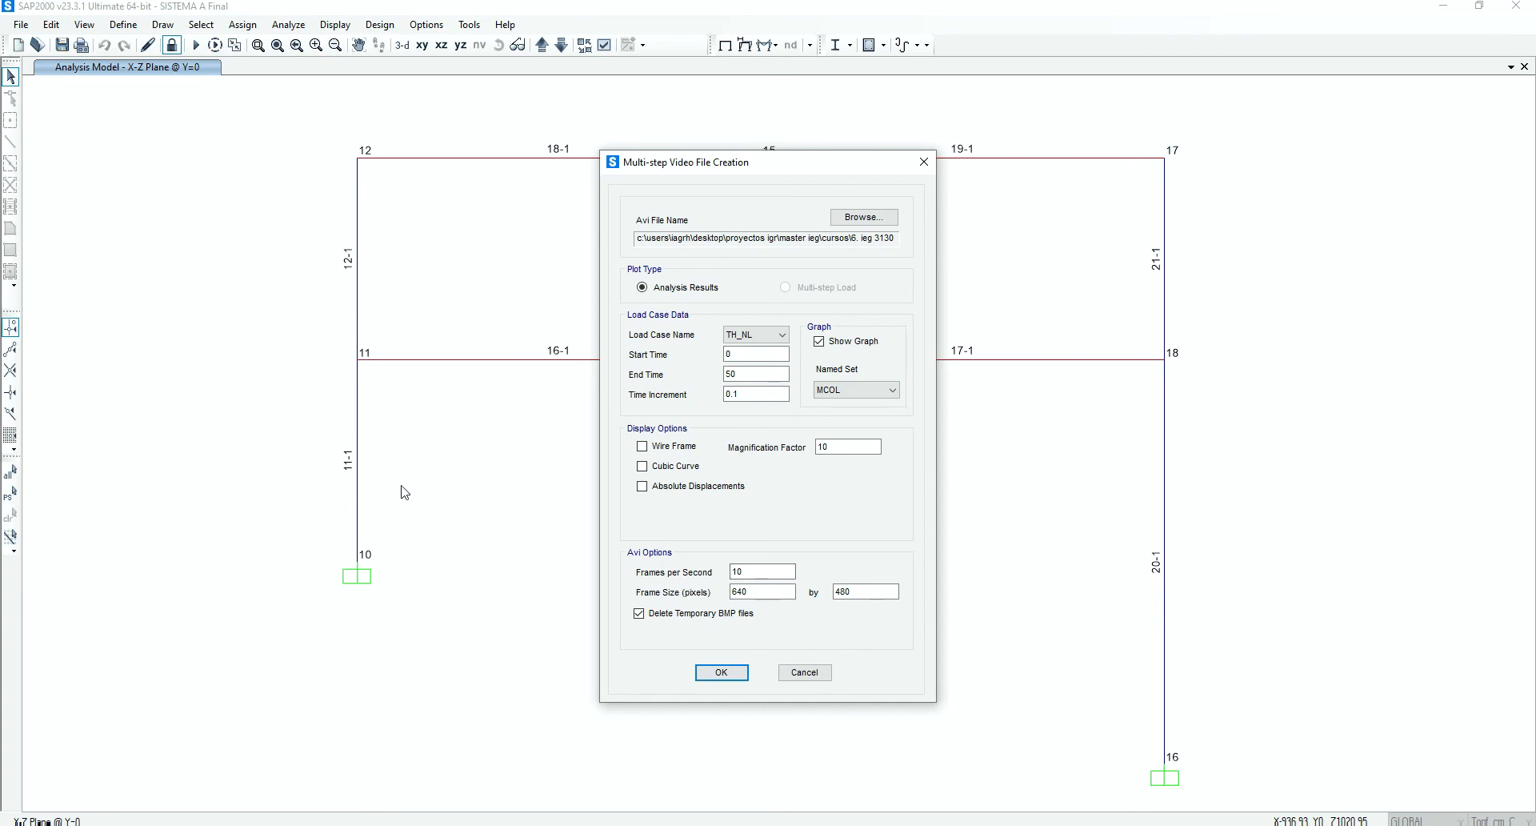
pyautogui.click(726, 673)
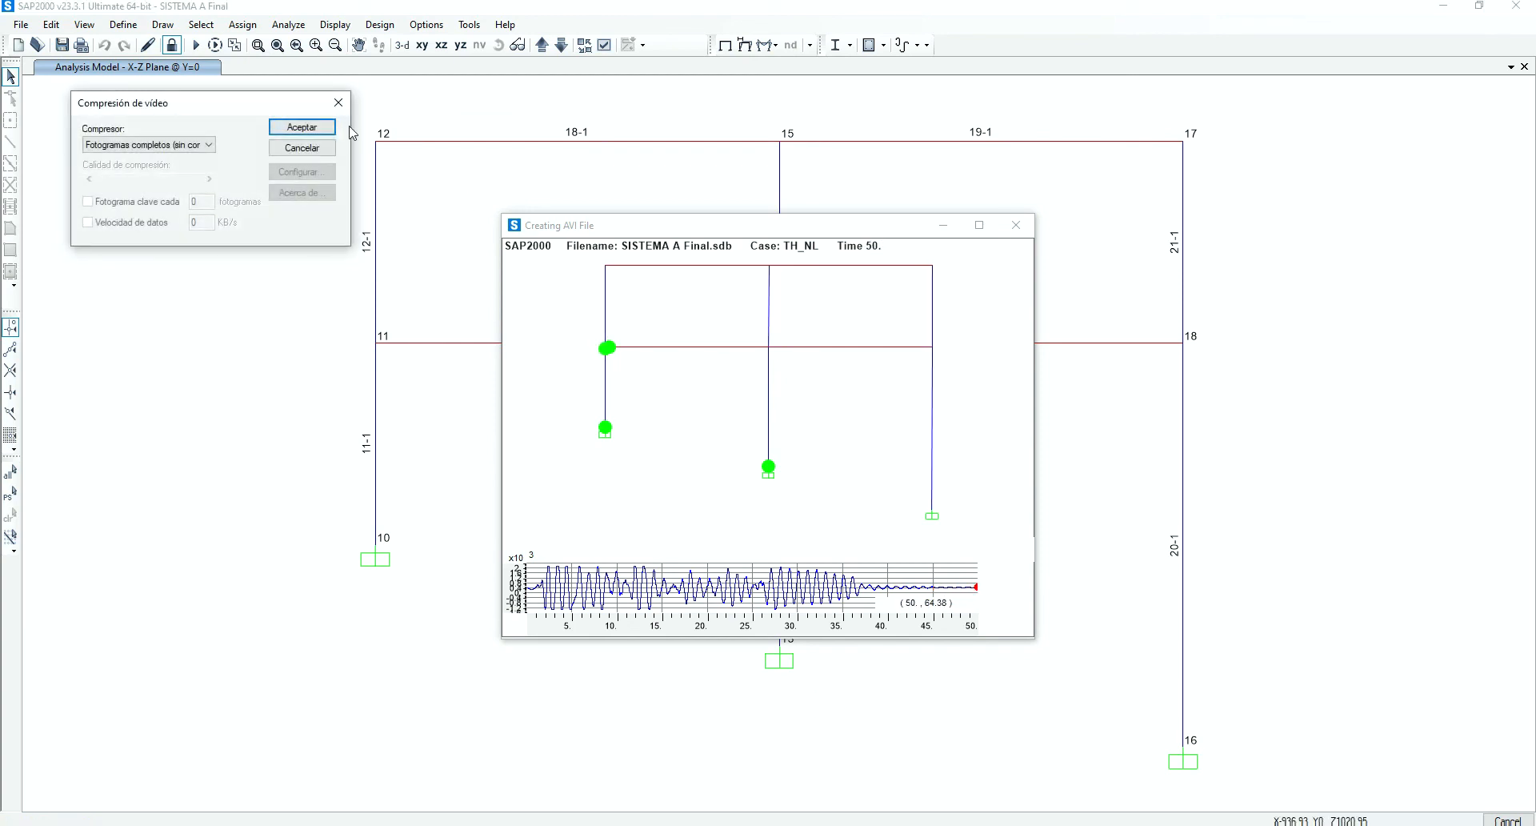
pyautogui.click(309, 127)
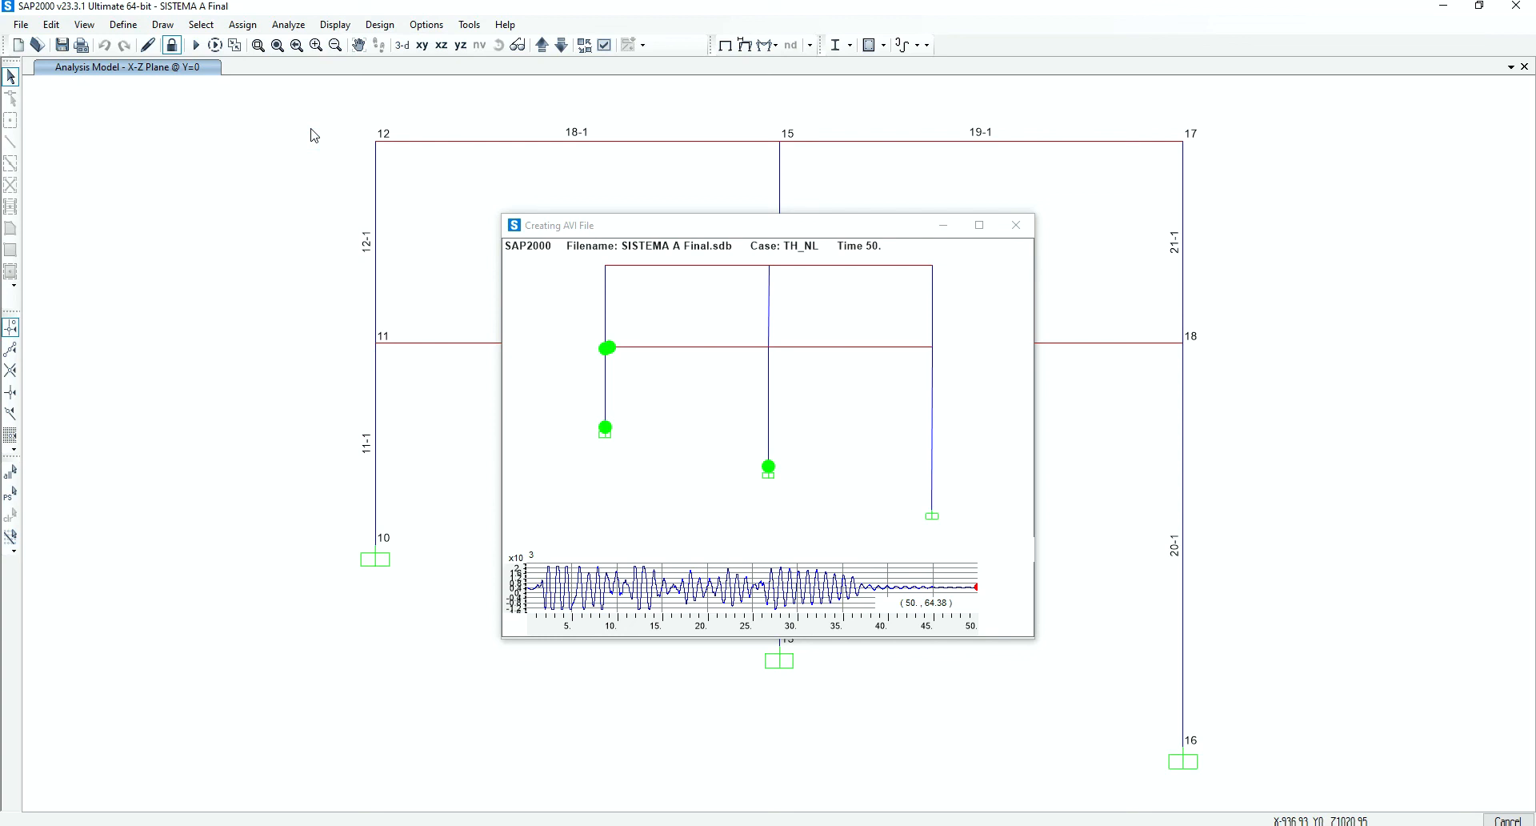